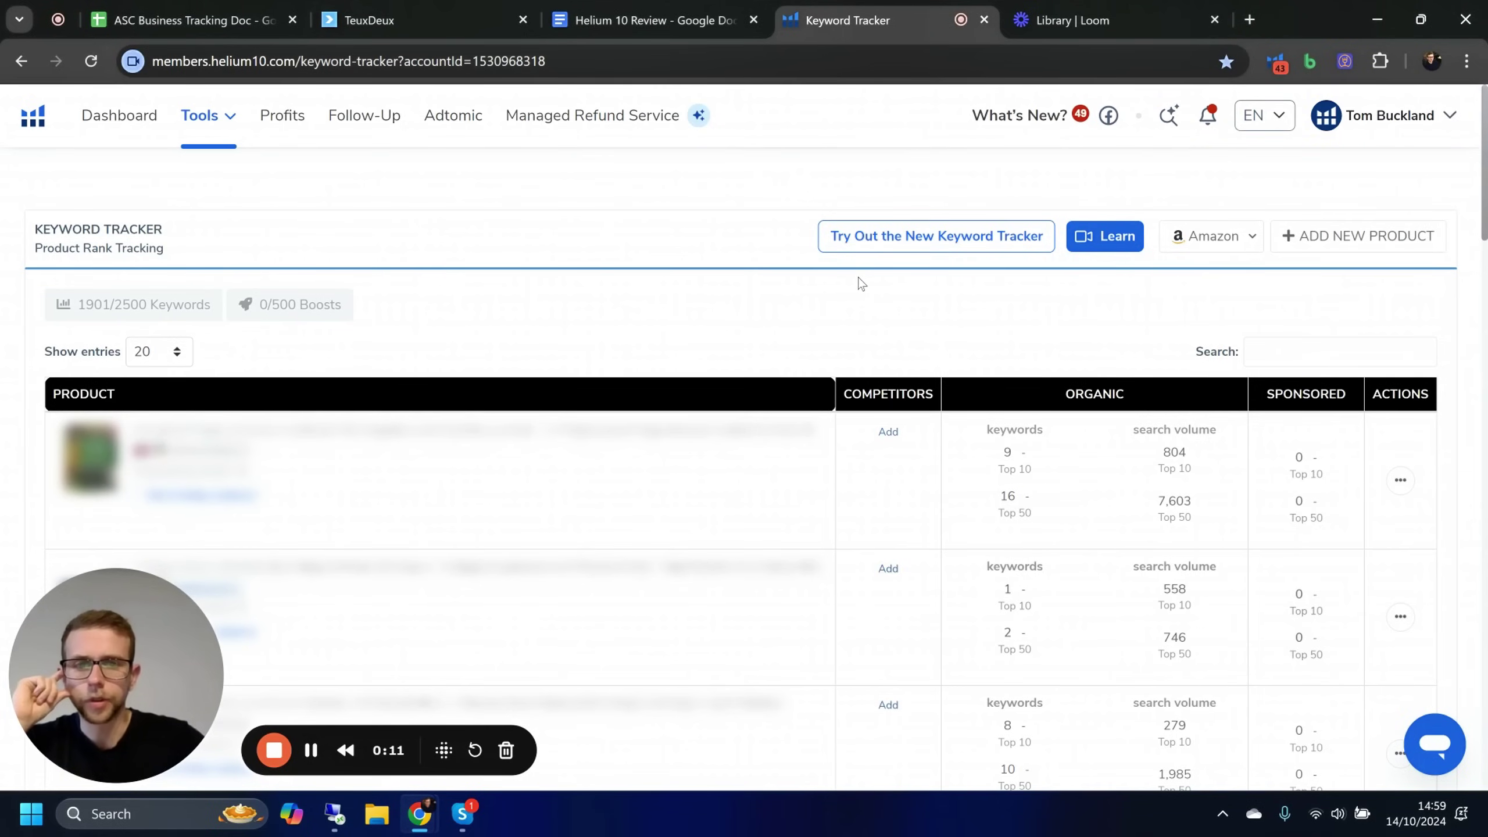
- Scroll through the Keyword Tracker products to the second product's collagen keyword rankings
scroll(642, 375, "down", 8)
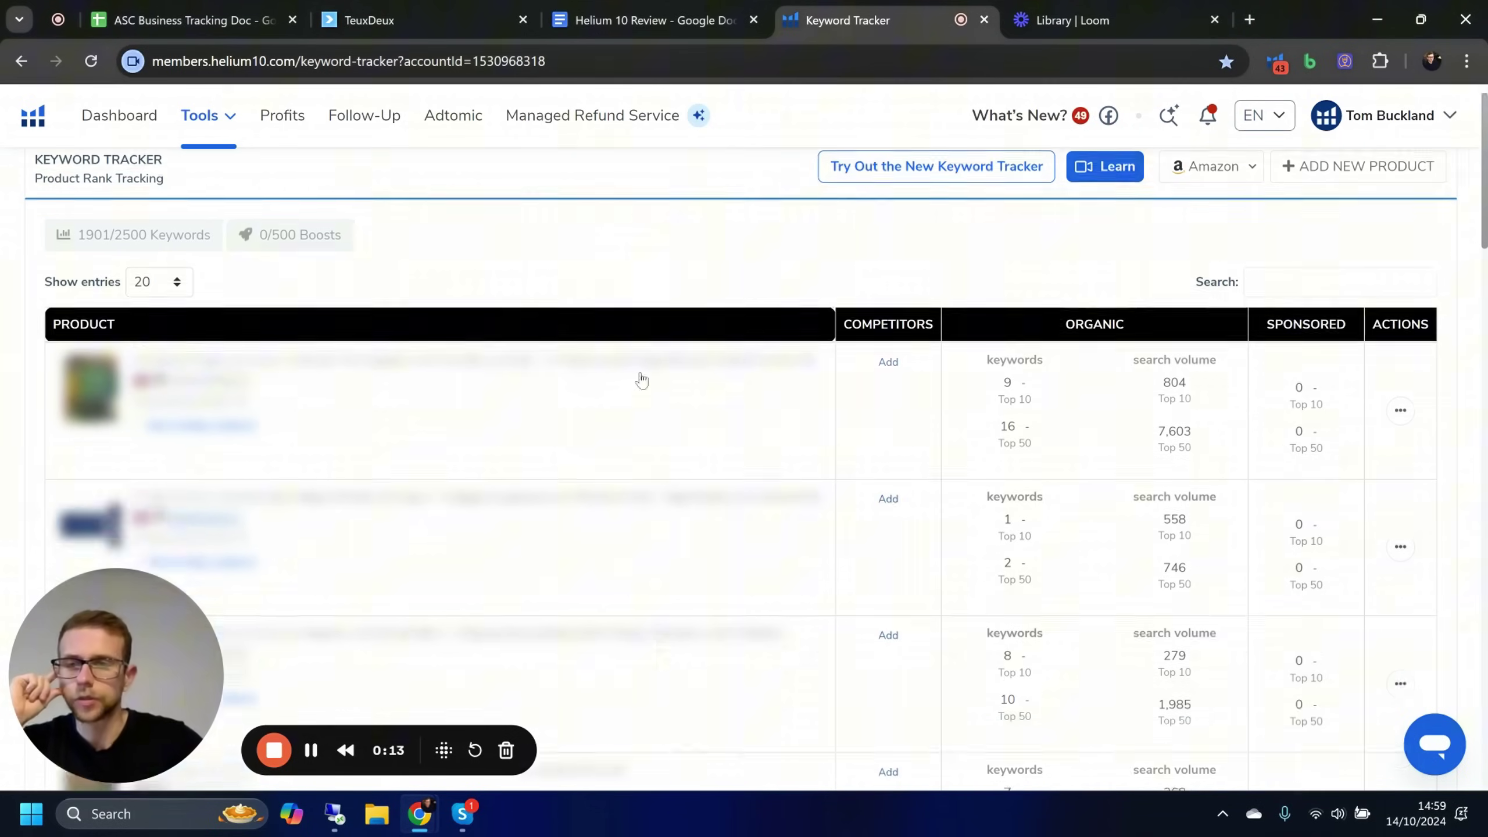
scroll(627, 355, "down", 12)
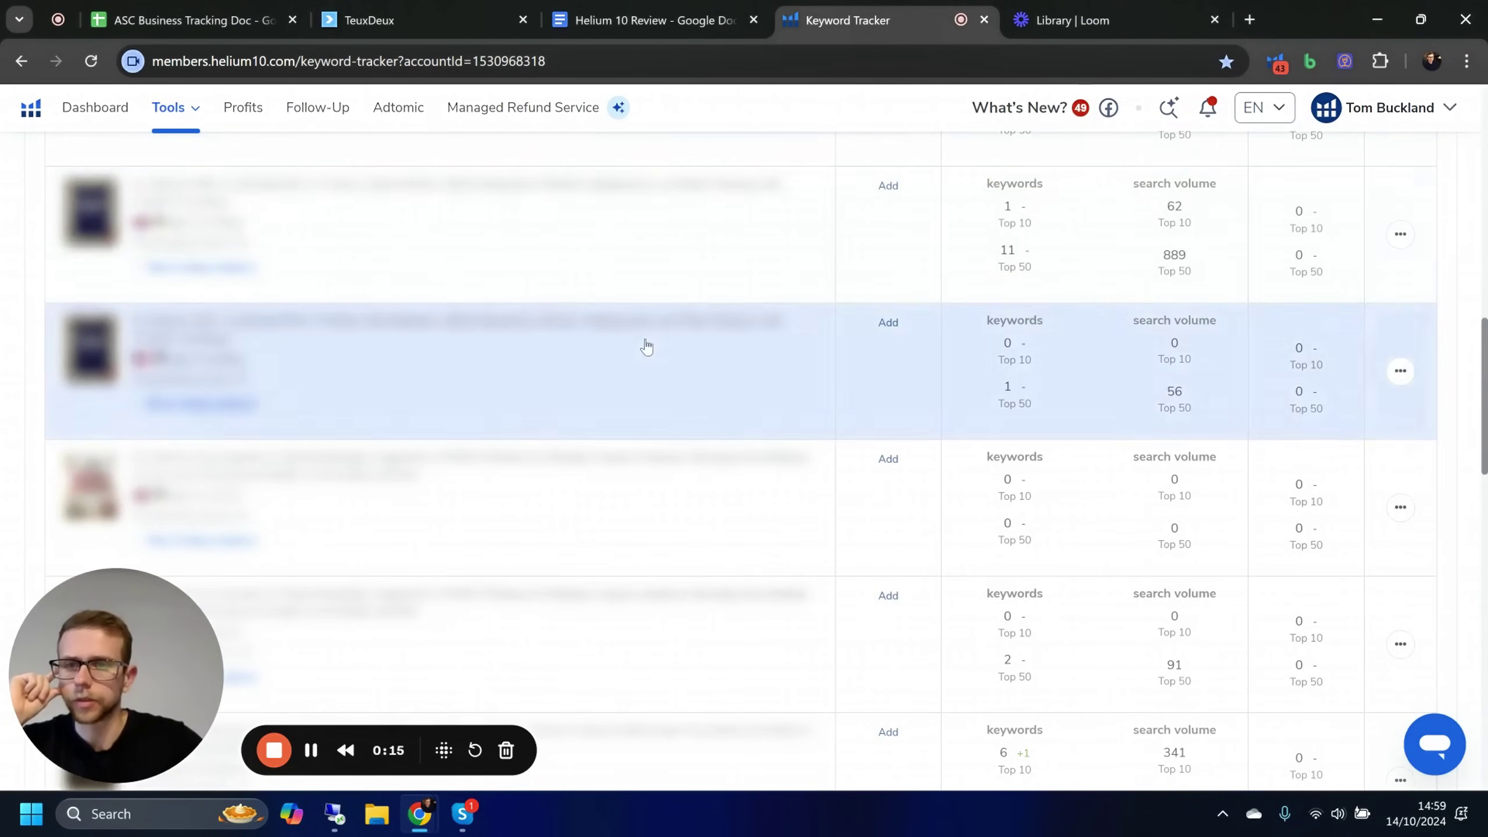
scroll(674, 339, "down", 12)
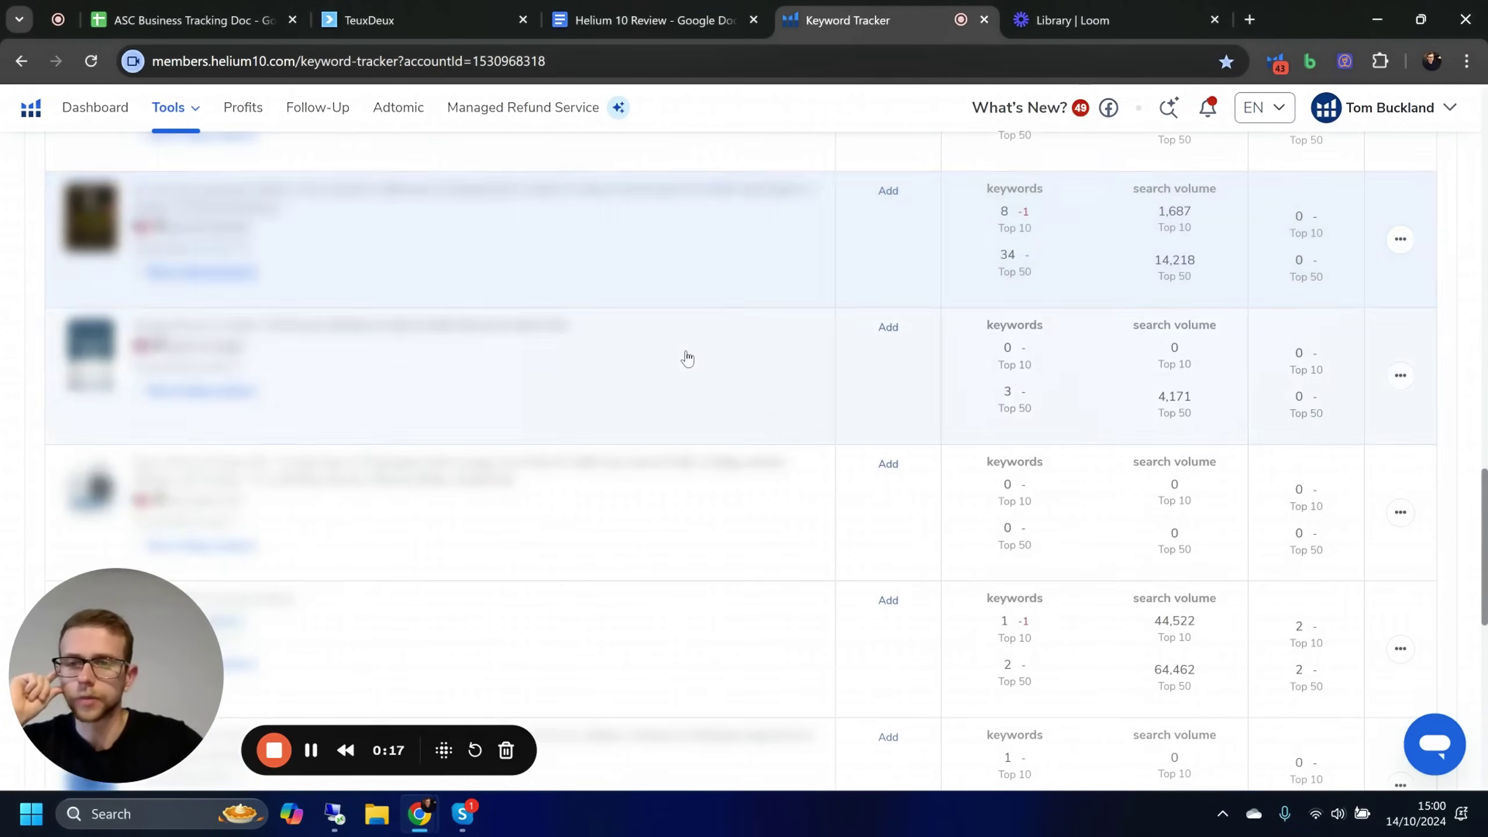
scroll(697, 340, "down", 5)
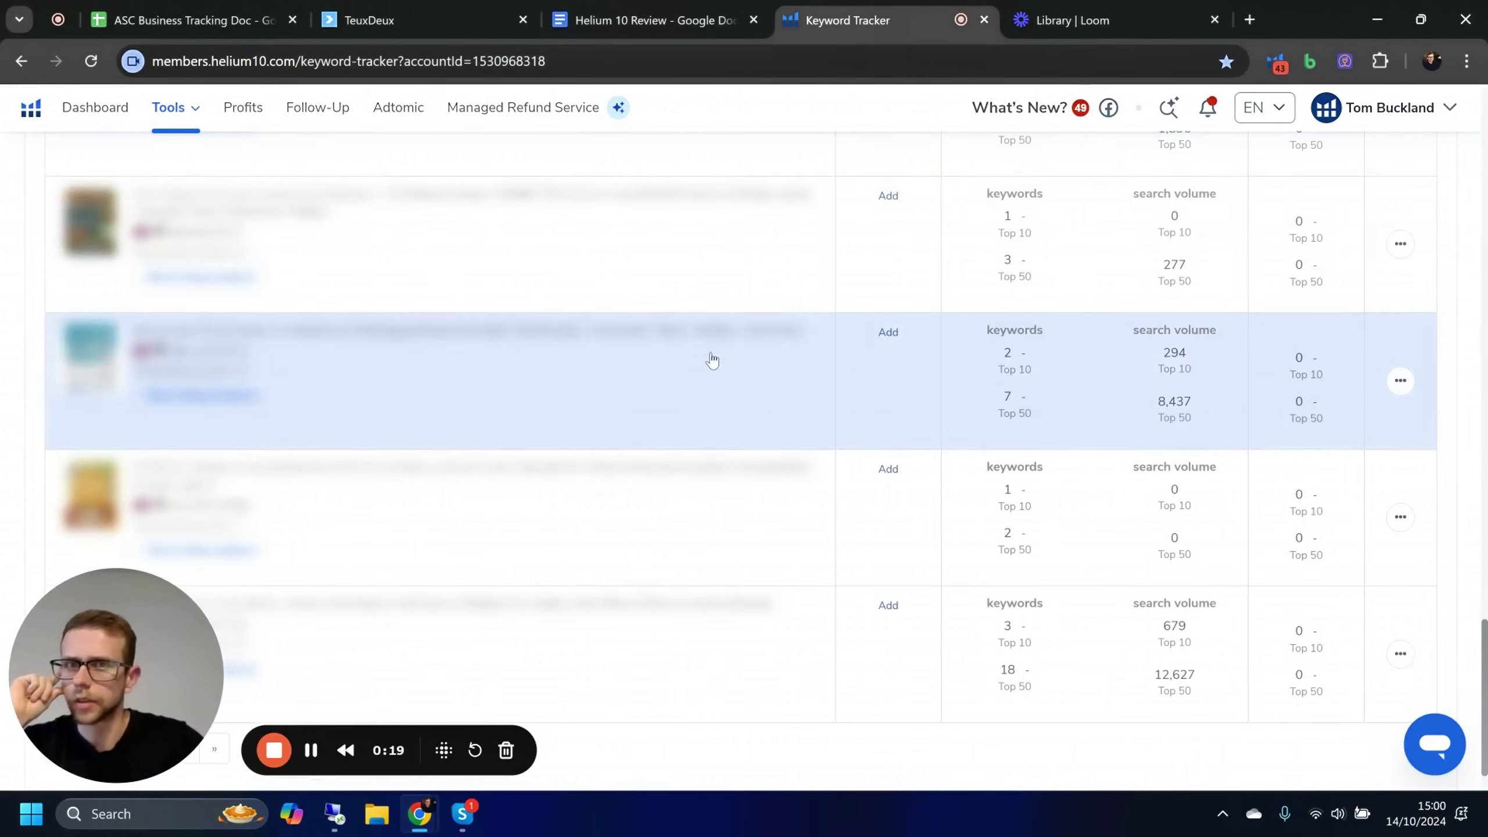
scroll(727, 387, "up", 10)
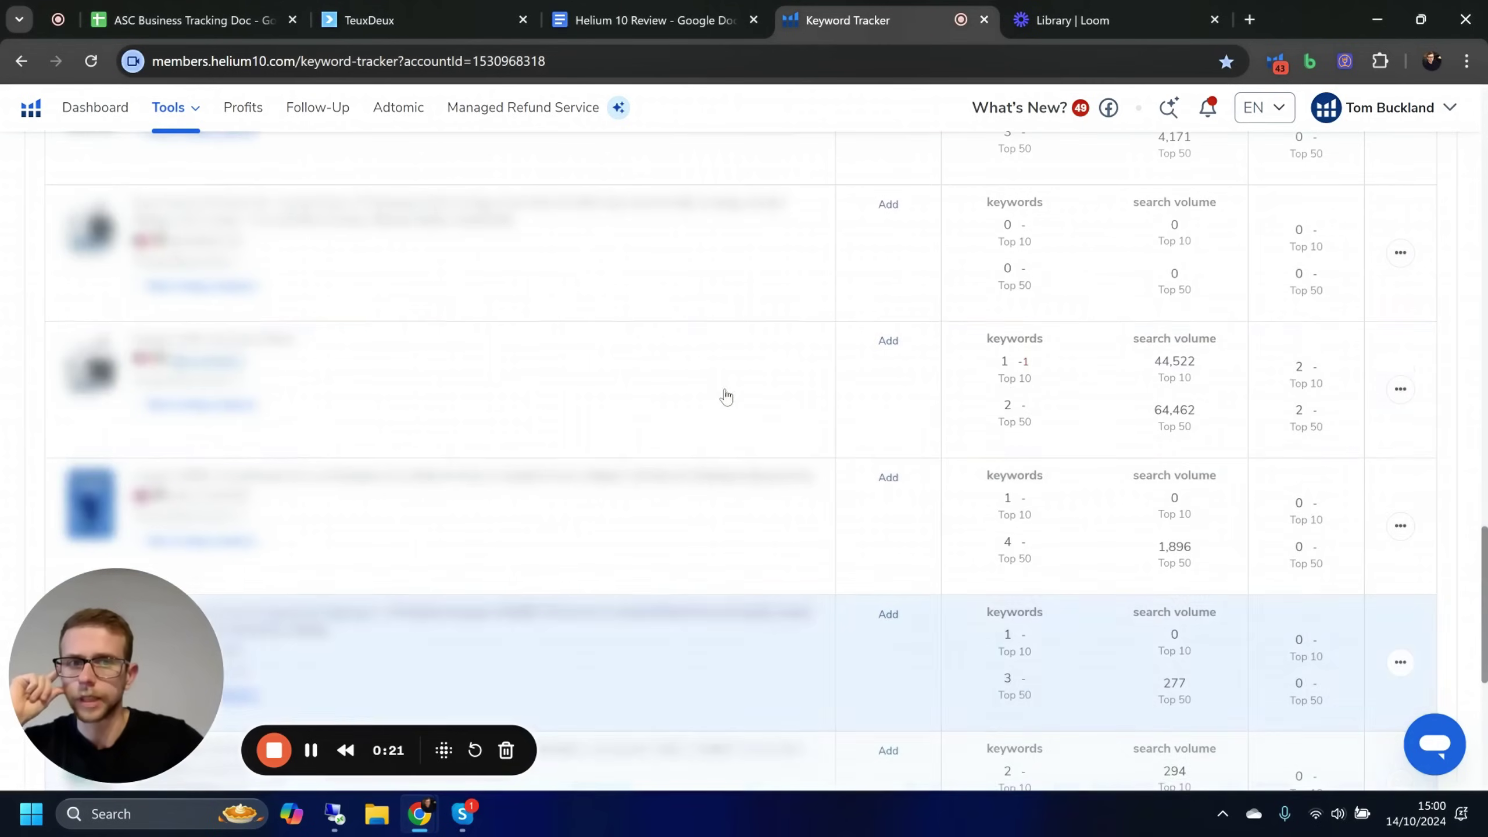
scroll(741, 397, "up", 8)
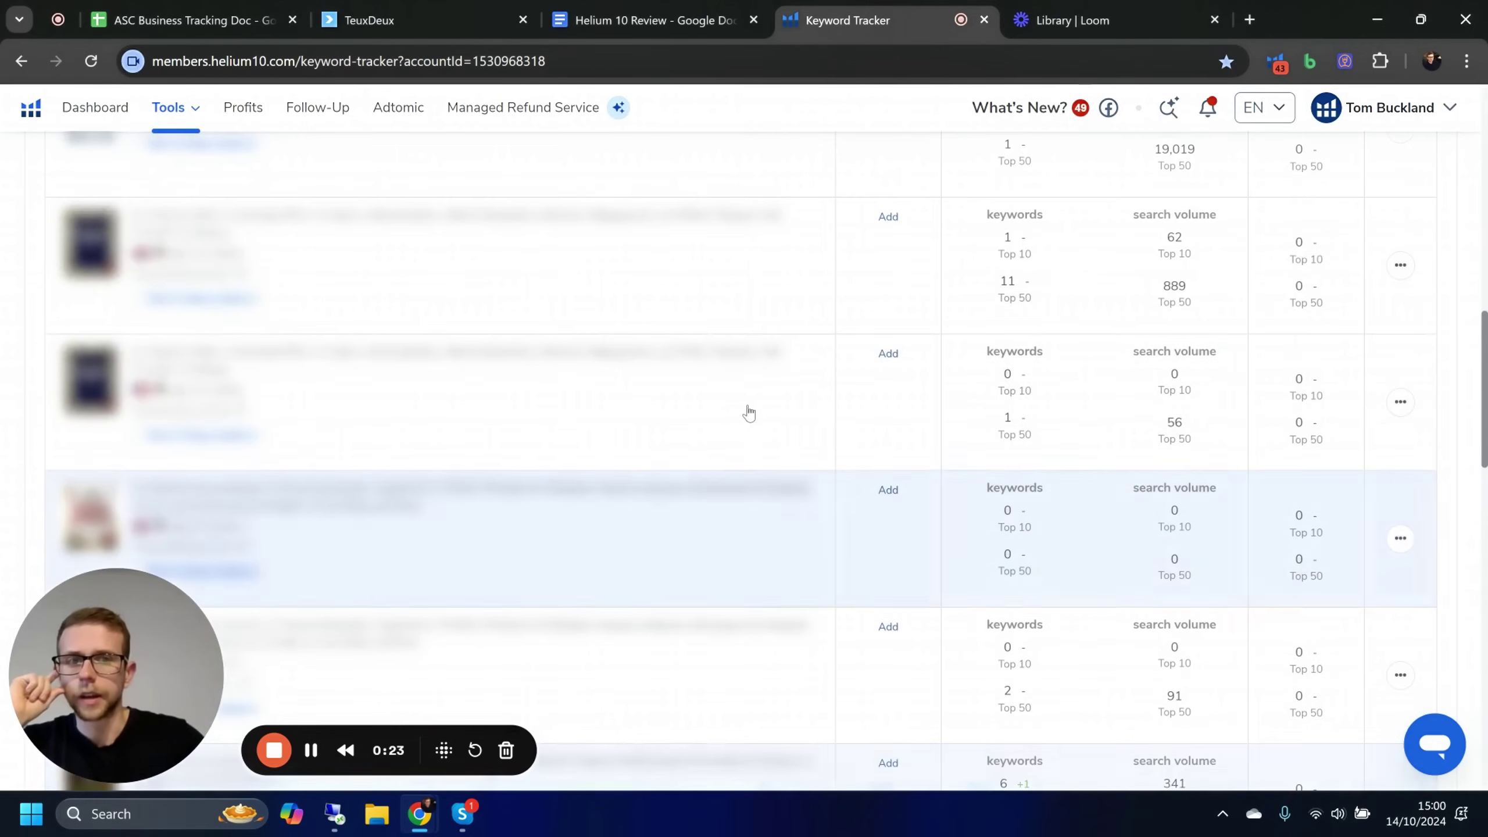
scroll(744, 434, "up", 10)
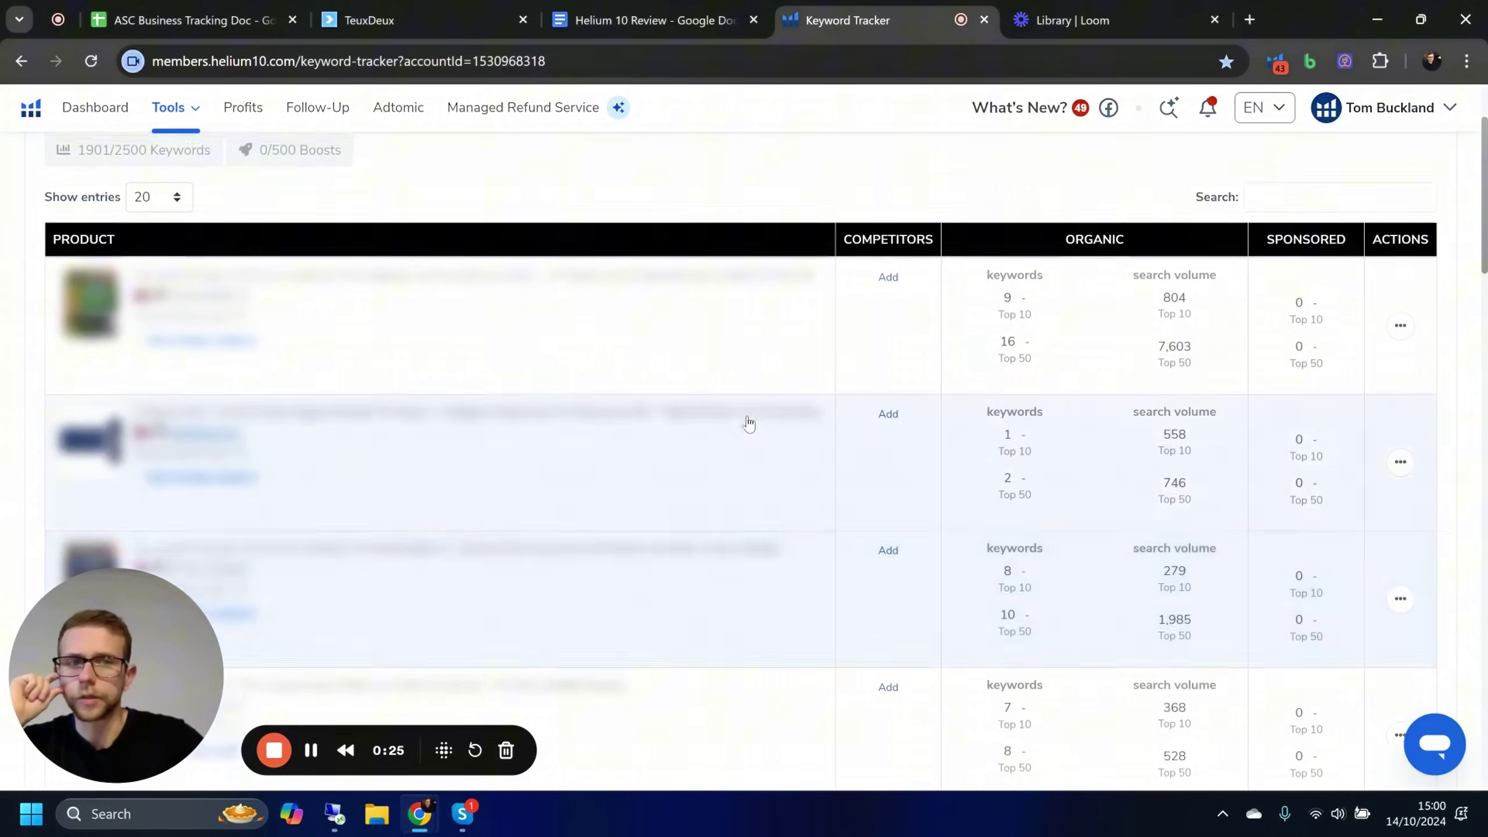
scroll(996, 417, "down", 3)
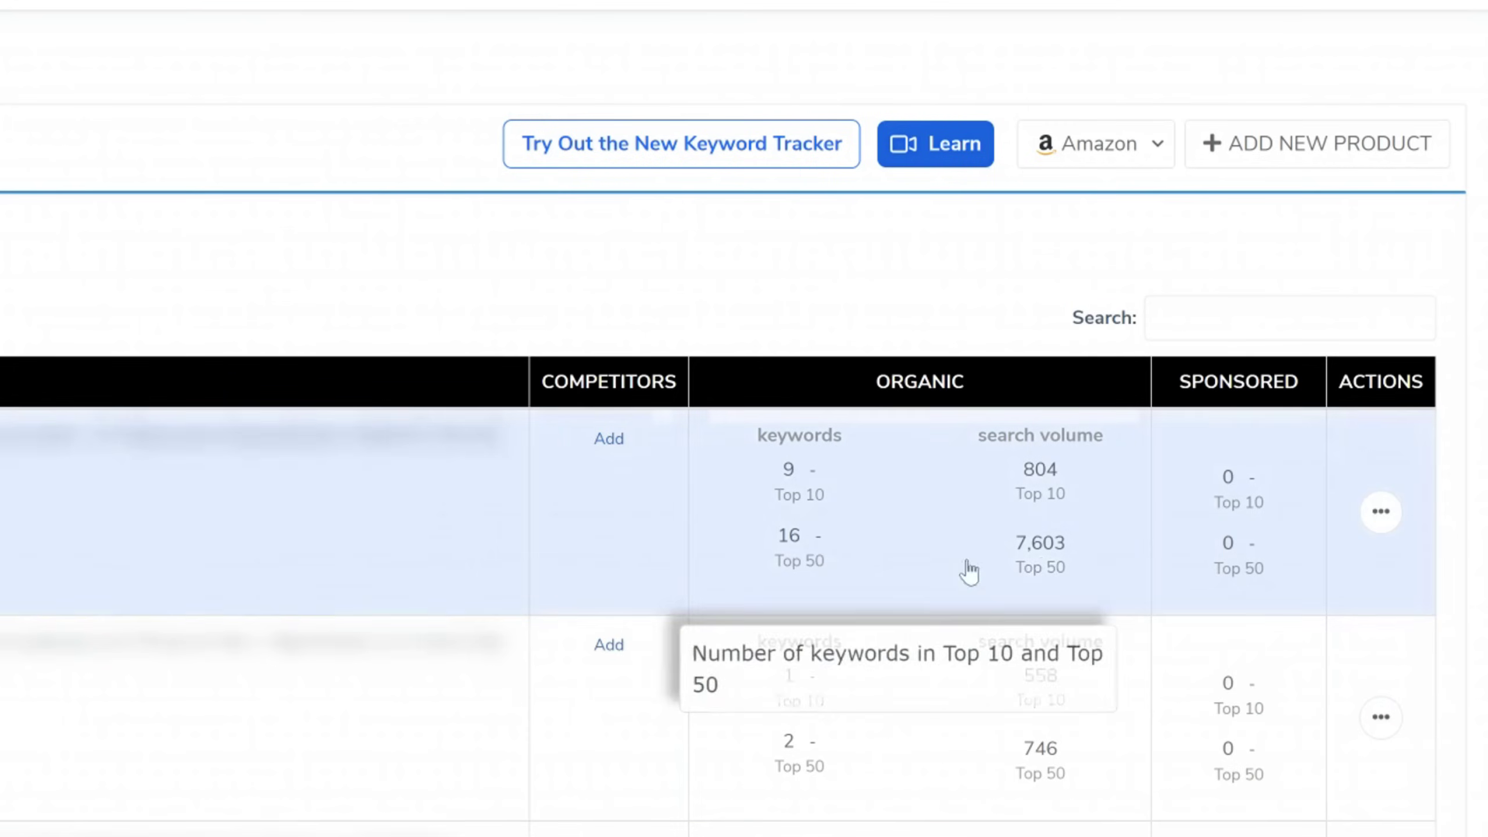
mouse_move(1049, 583)
scroll(1021, 240, "down", 3)
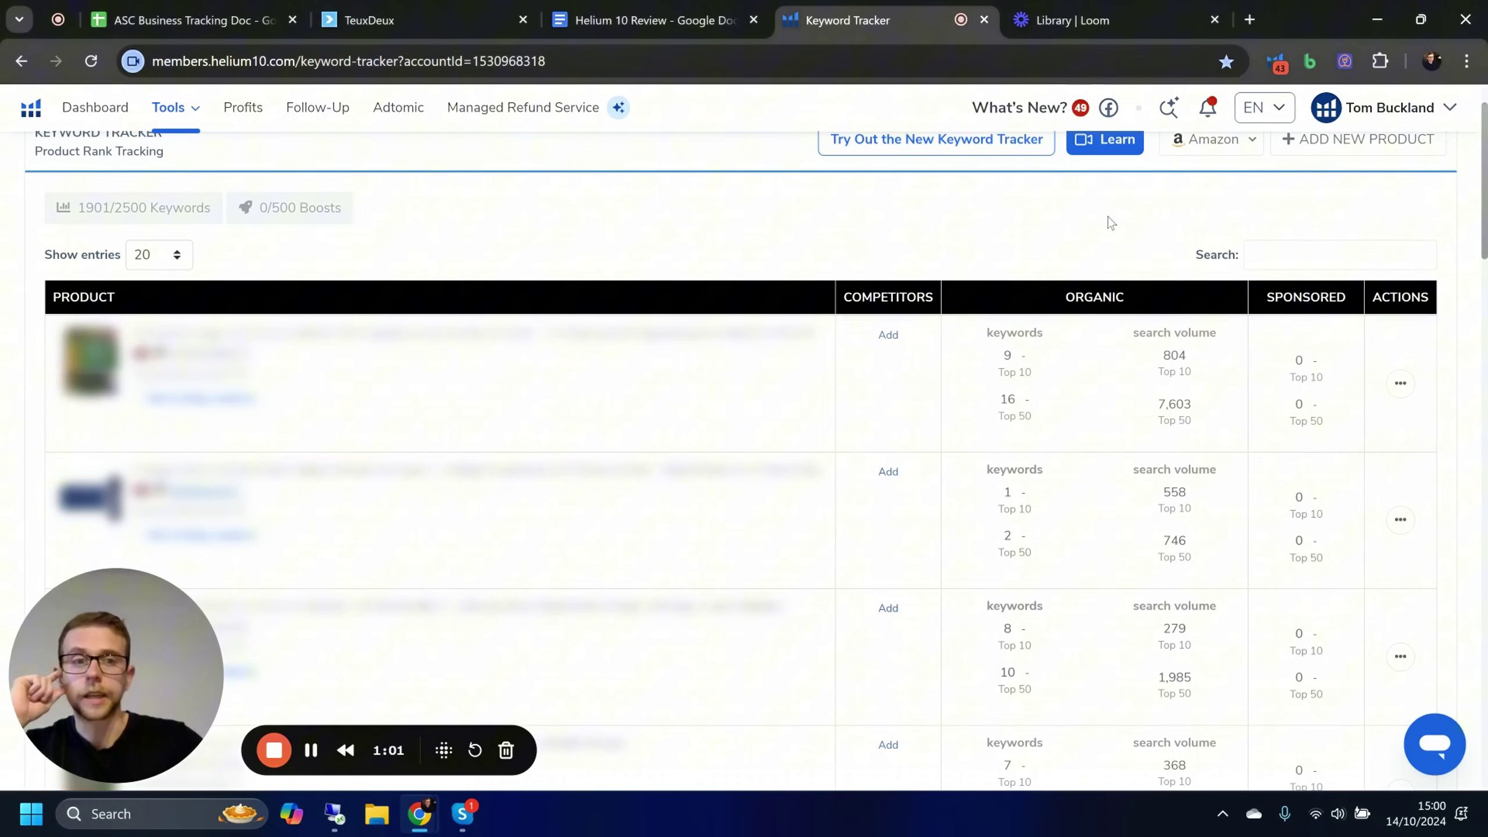
scroll(1111, 223, "down", 2)
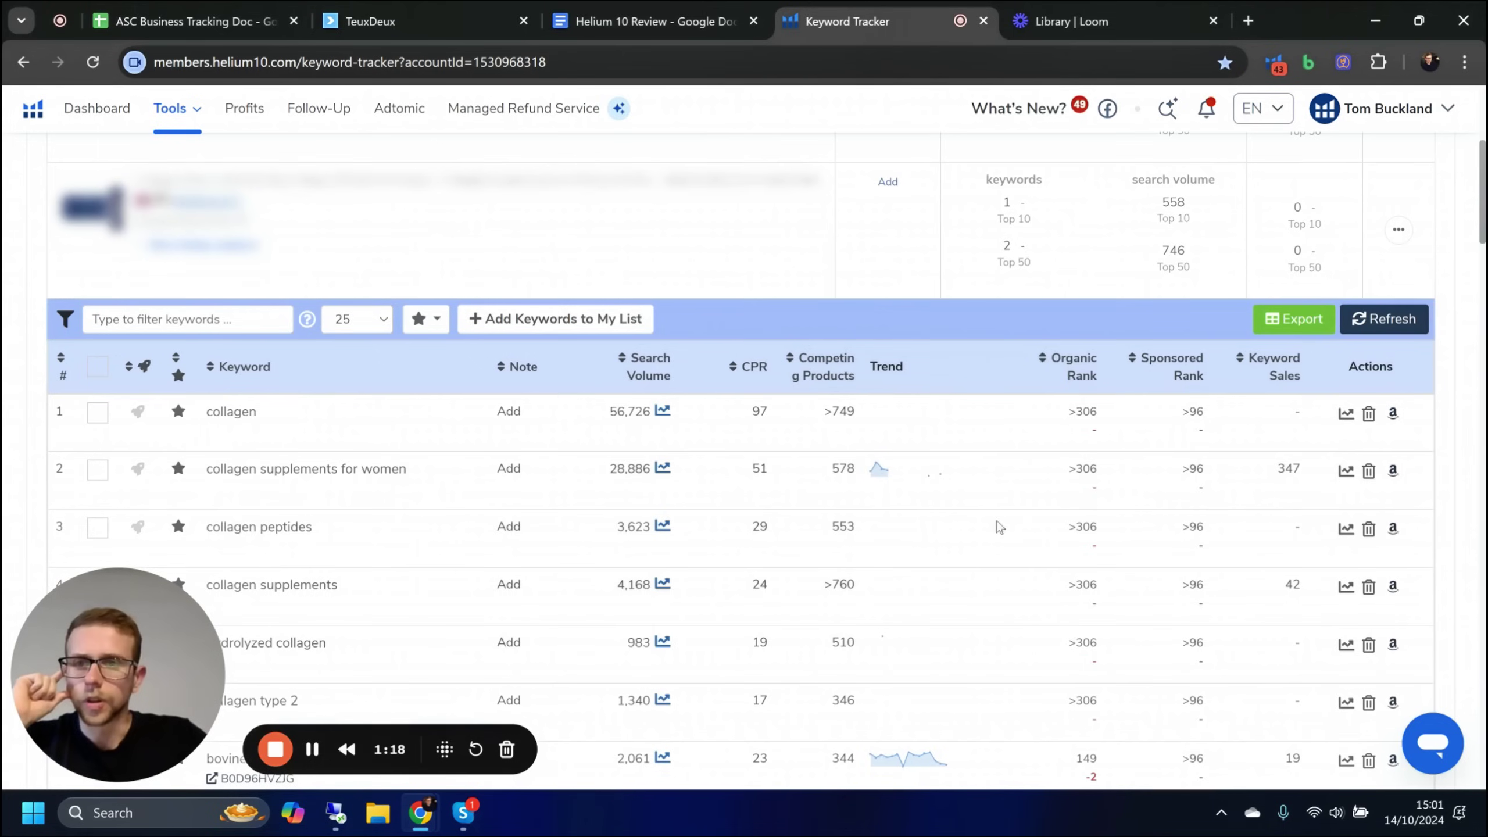
- Sort keywords by organic rank ascending and review the 90-day rank chart for 'collagen shots'
left_click(1084, 362)
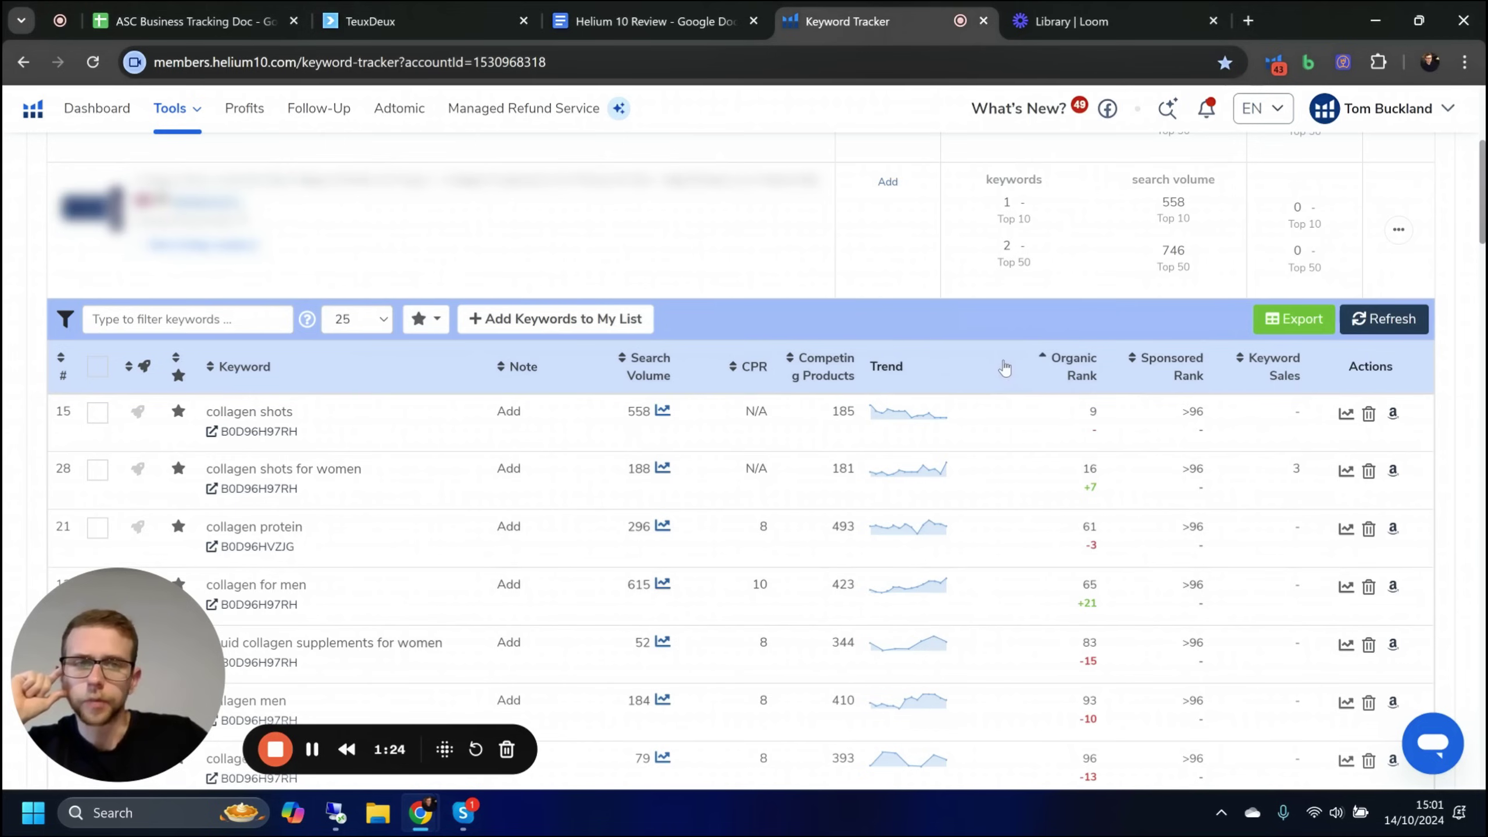
left_click(944, 417)
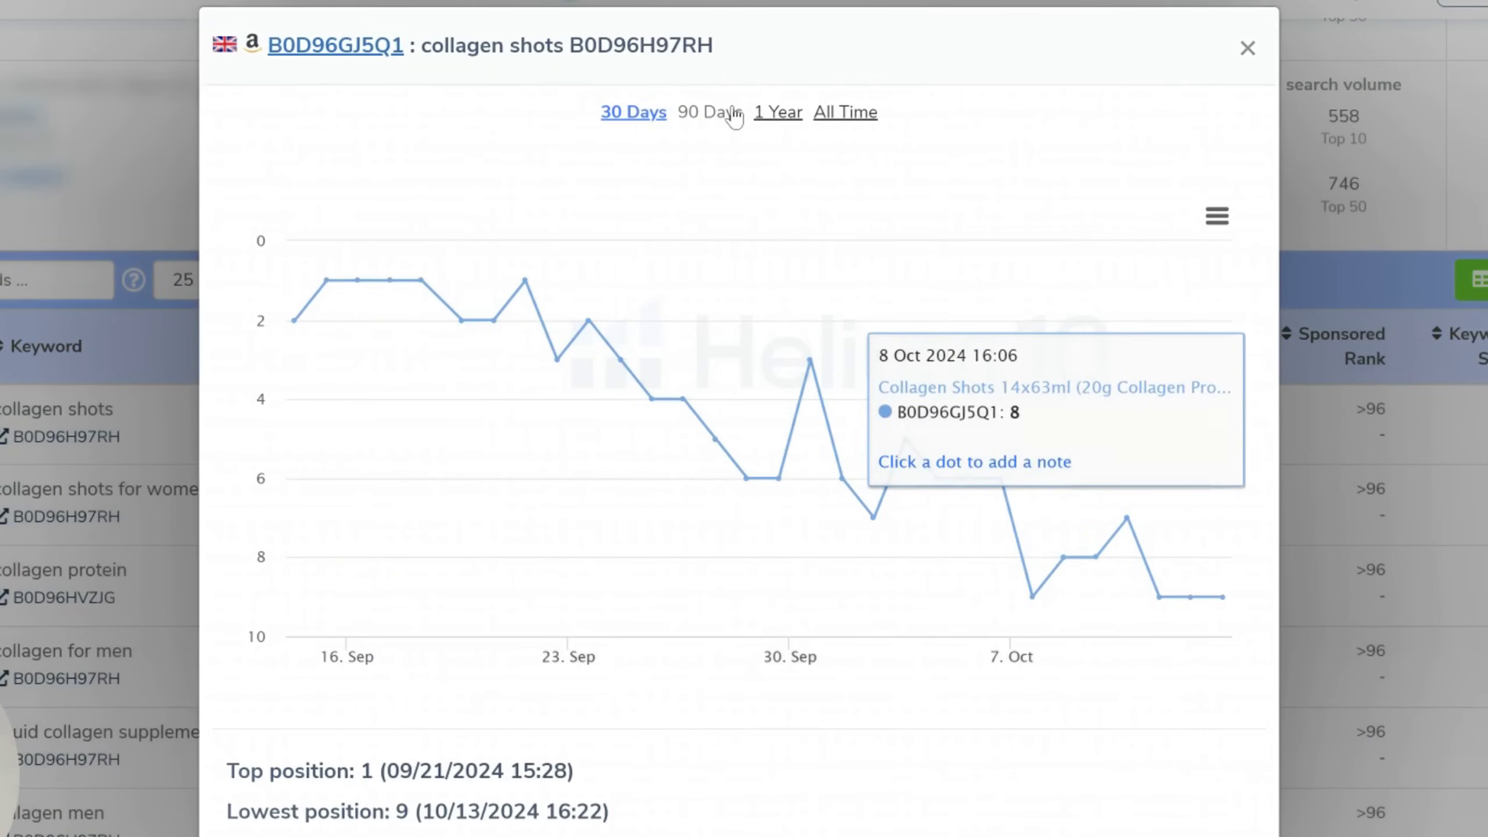
left_click(711, 112)
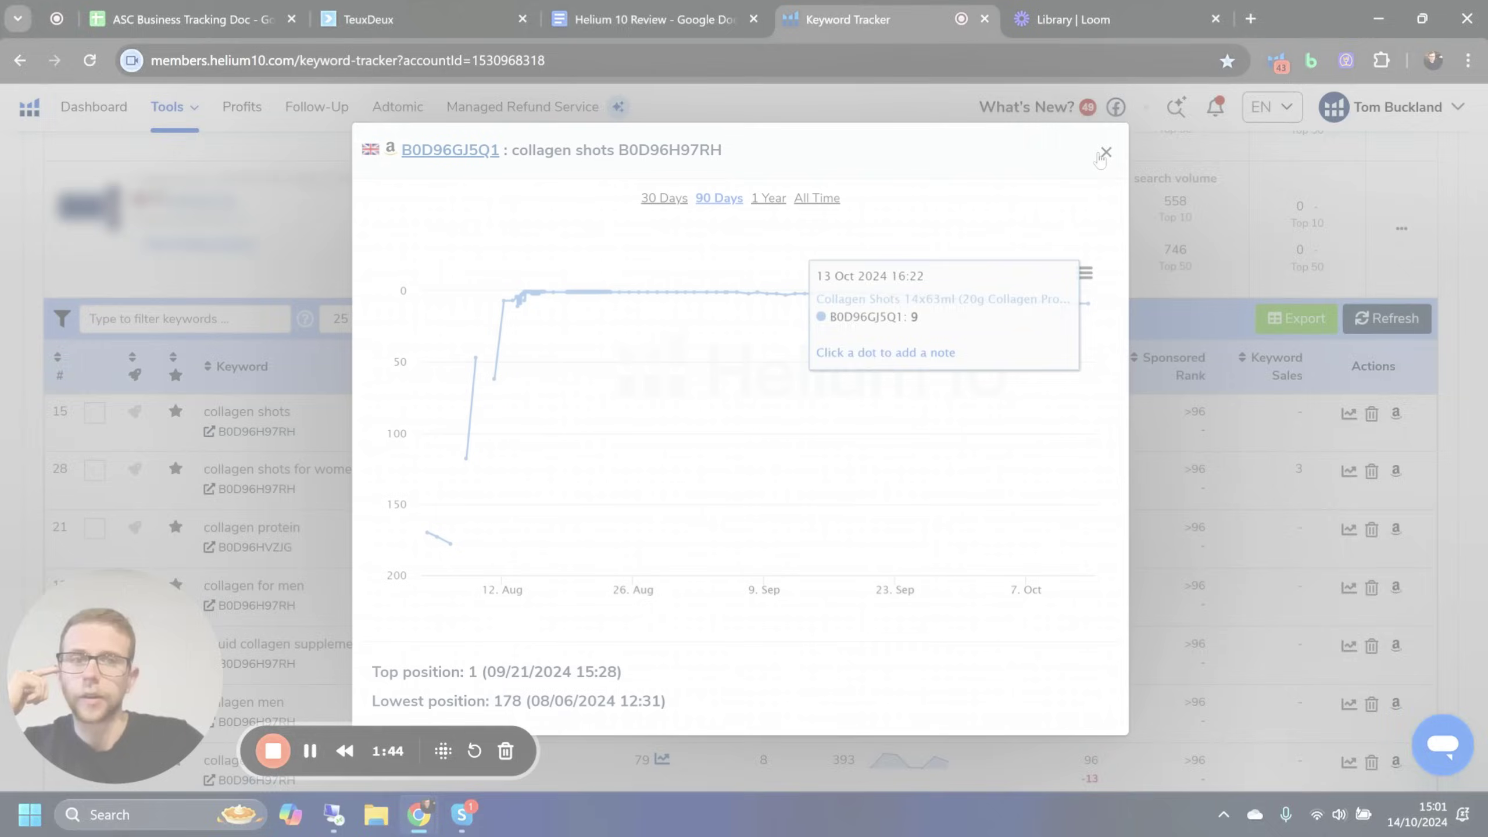
left_click(1106, 153)
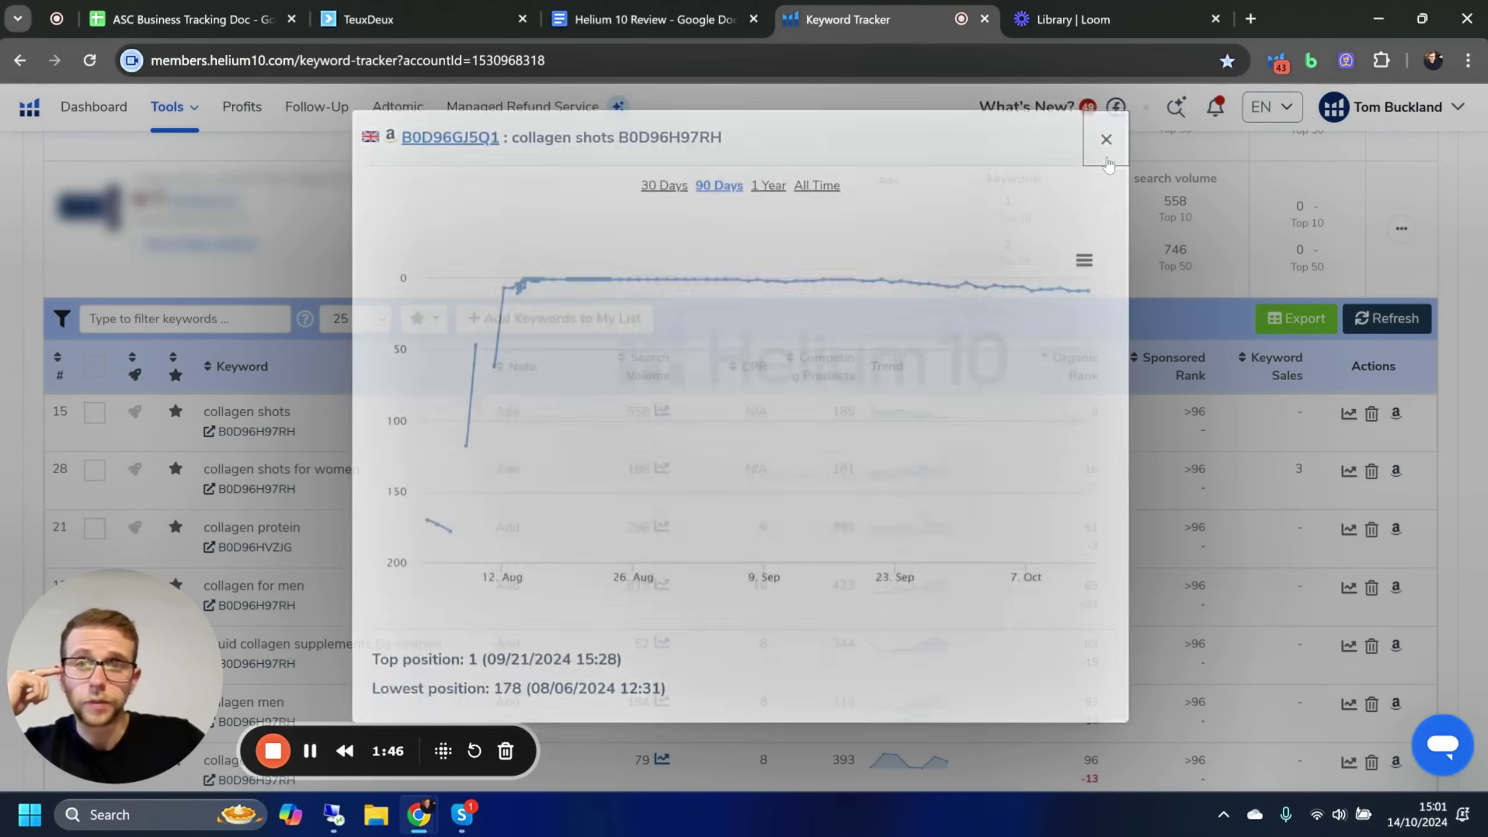
- Collapse the second product and expand the first tracked product's keyword ranking table
scroll(967, 452, "up", 2)
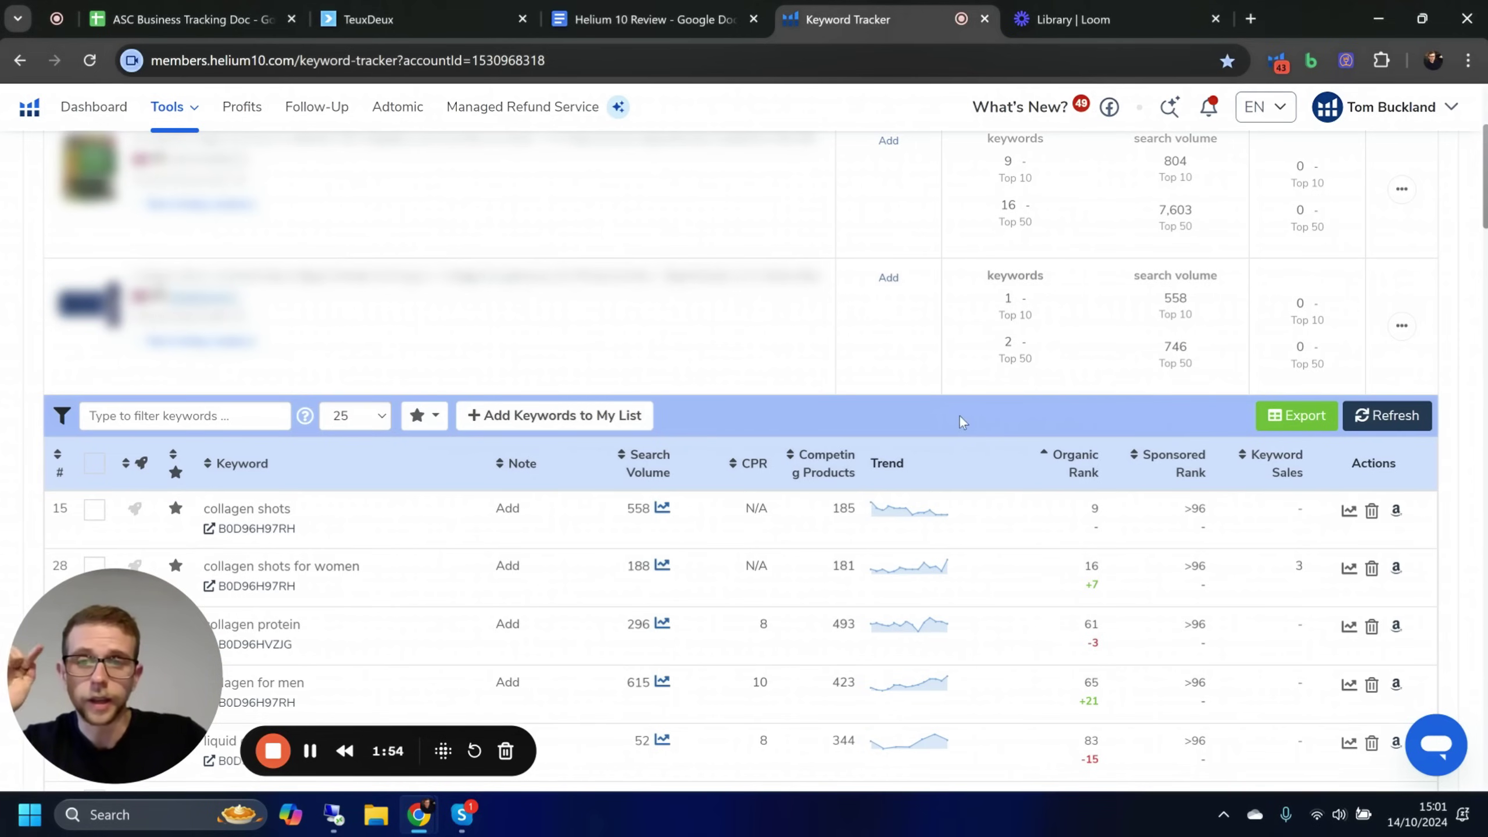
left_click(741, 330)
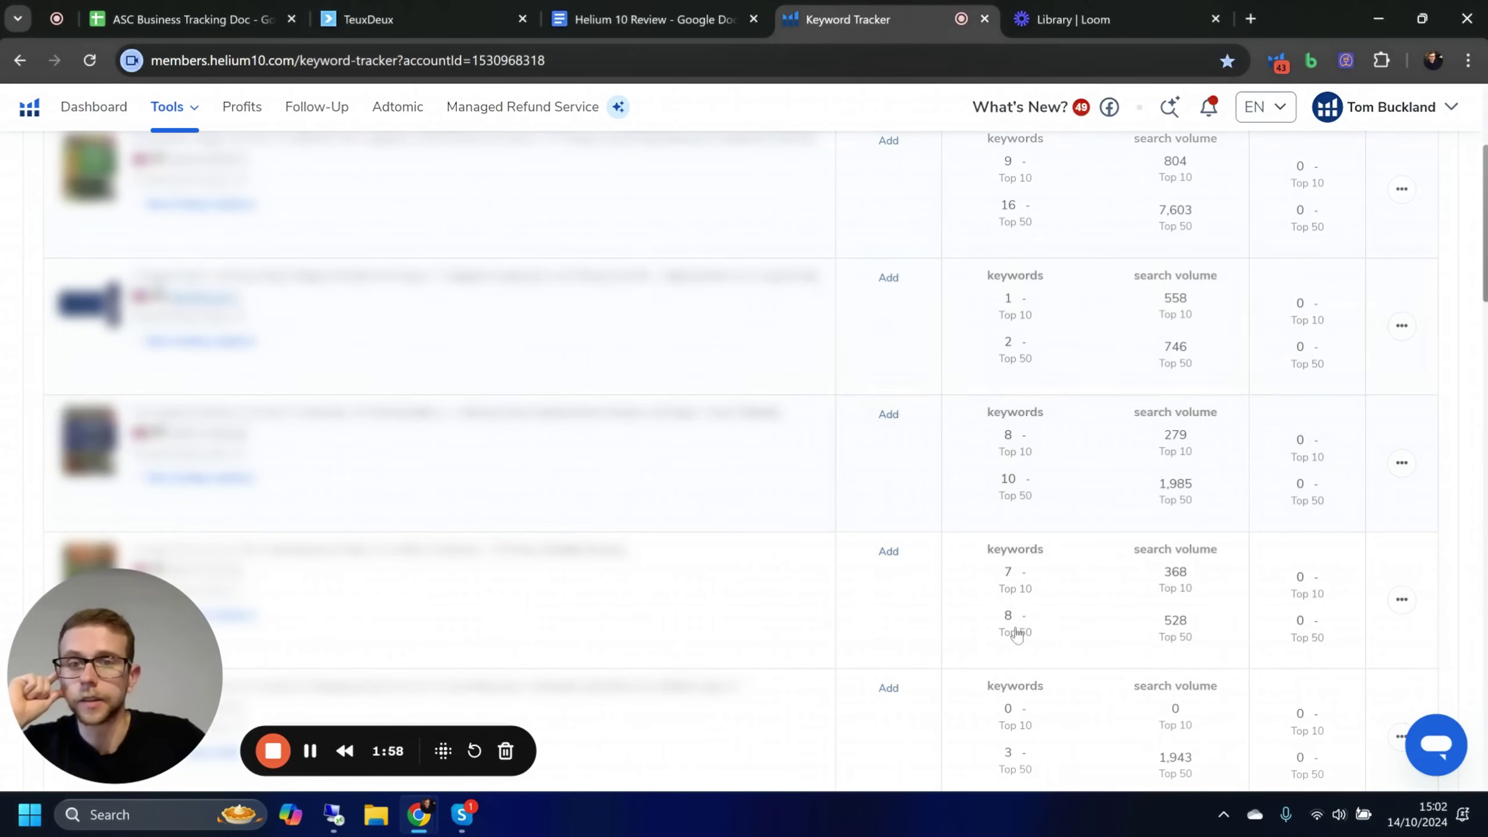
left_click(762, 697)
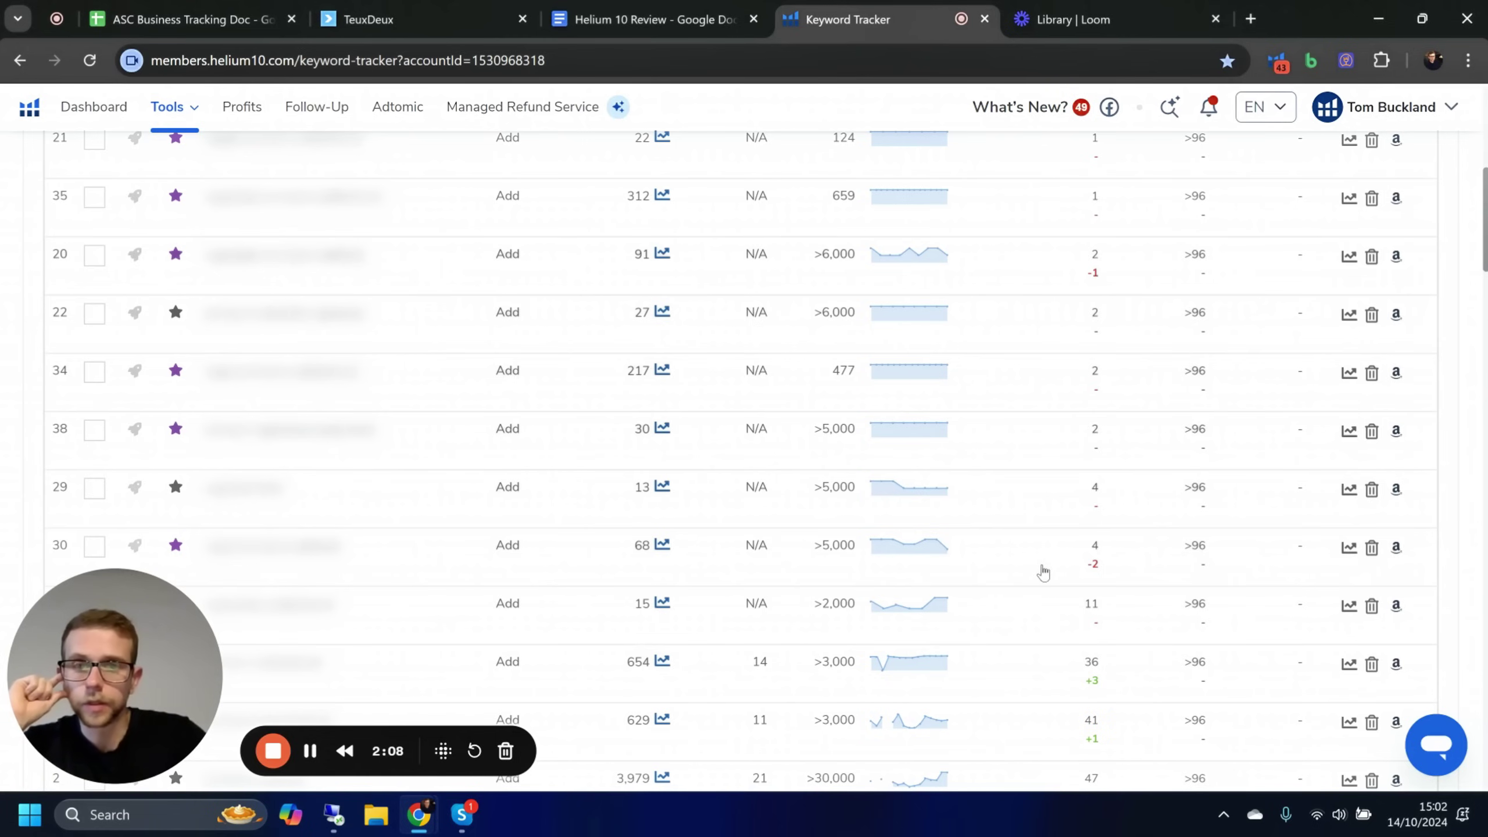
scroll(1035, 518, "up", 3)
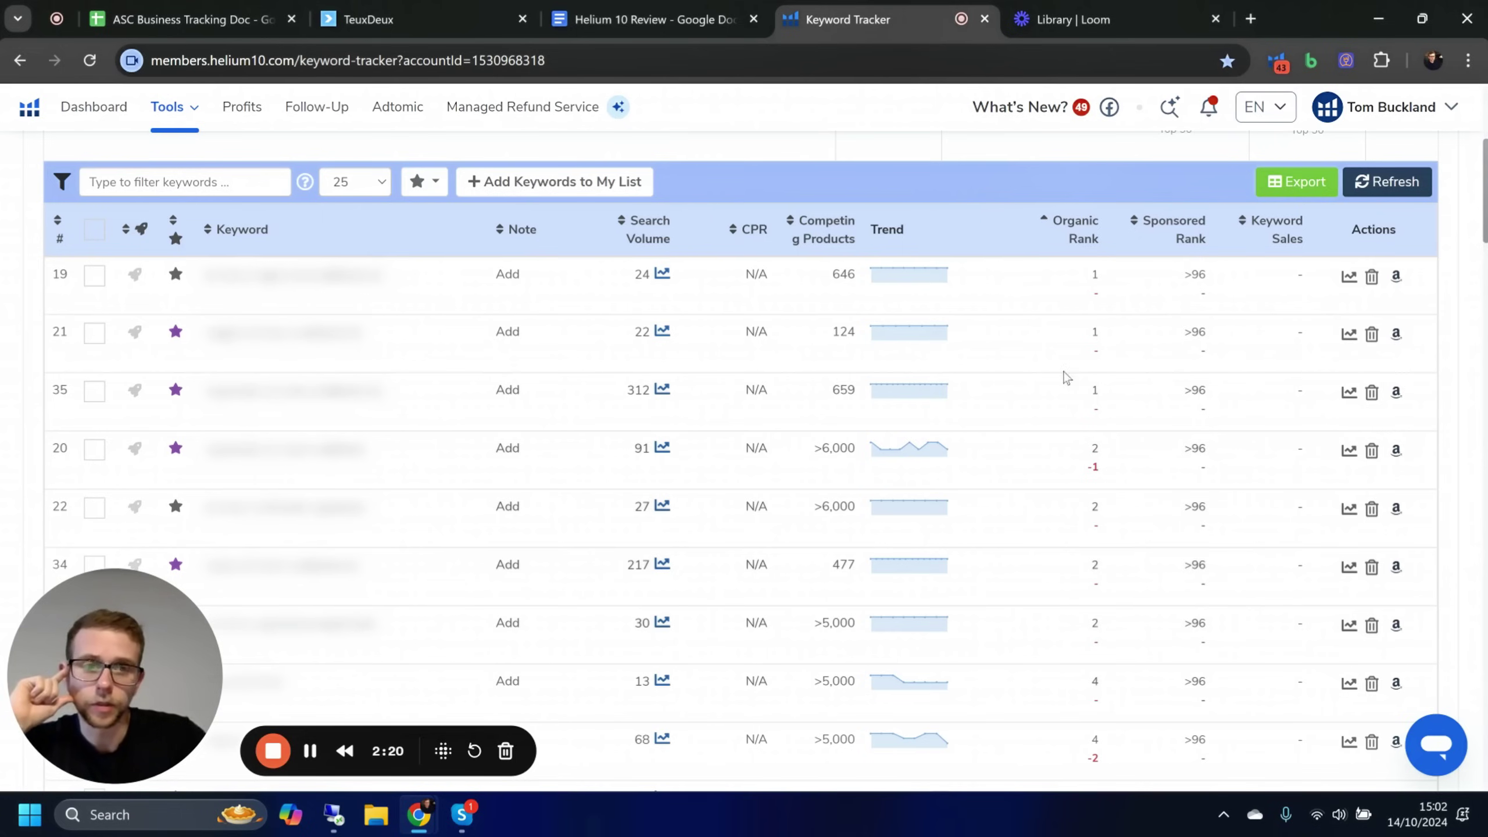
mouse_move(1071, 401)
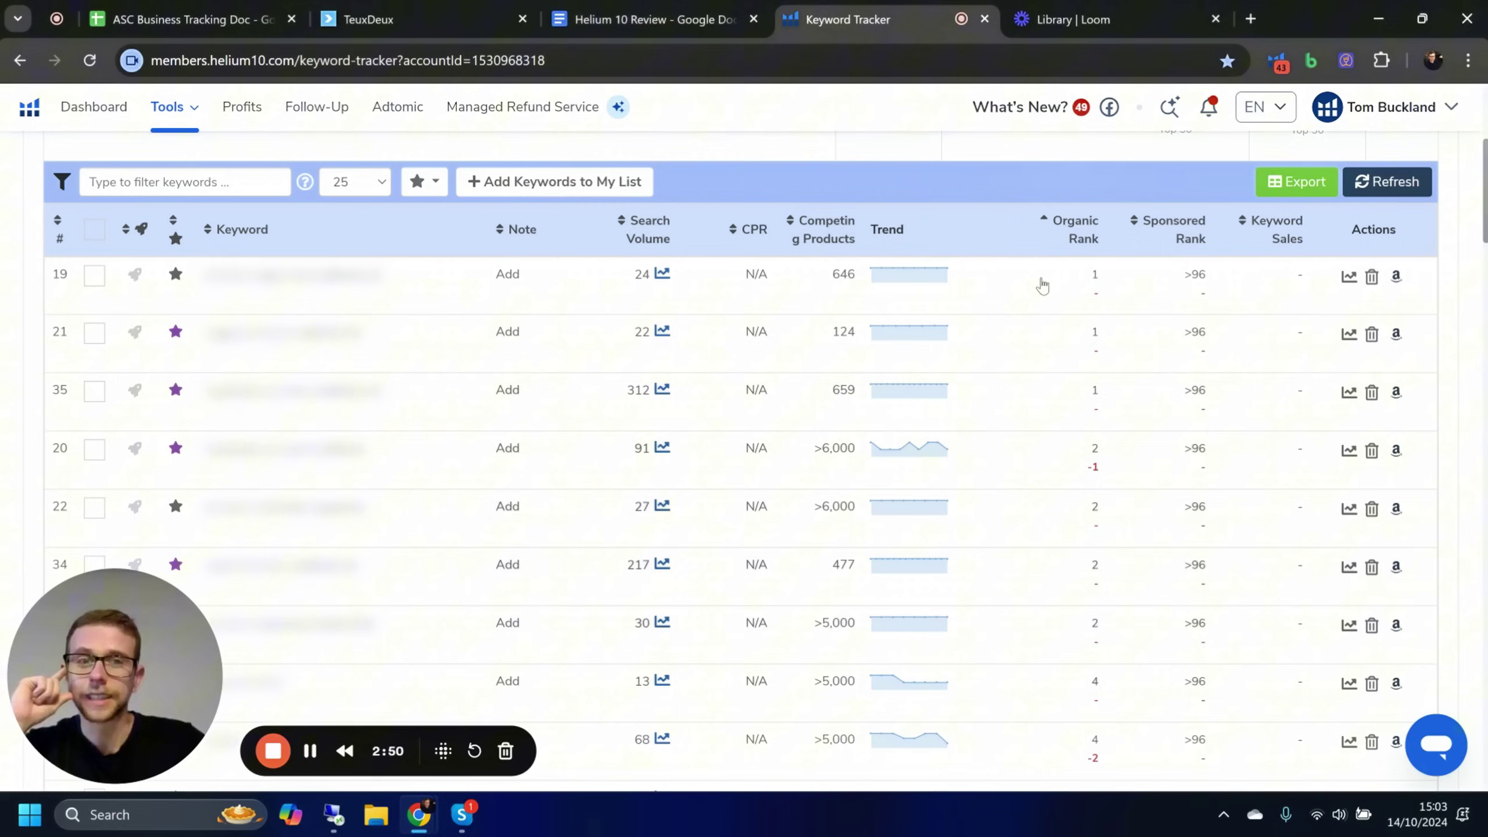
mouse_move(1042, 287)
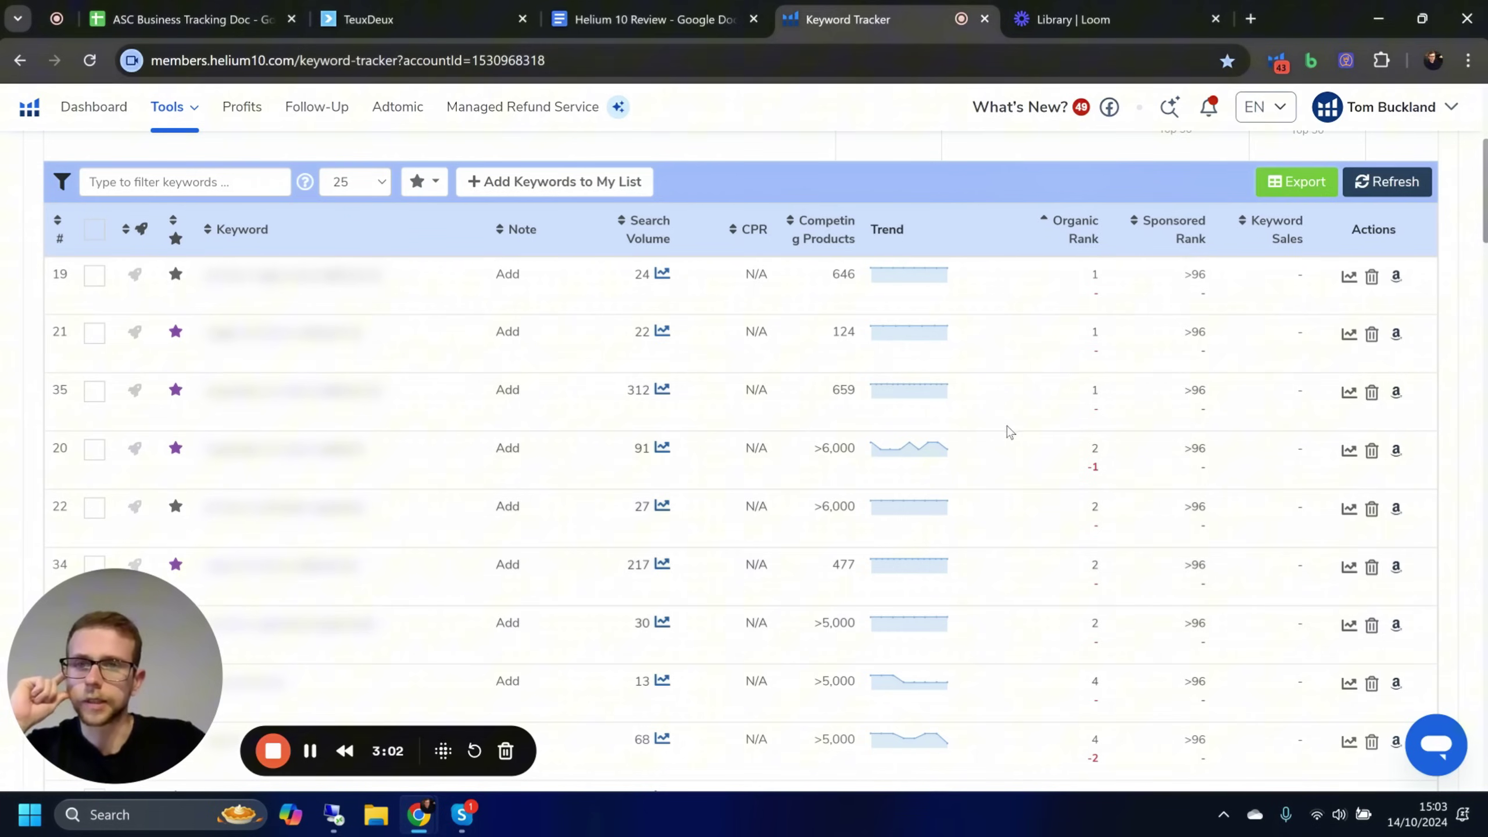
- Collapse the product's keyword table and scroll through the tracked products list
scroll(828, 406, "up", 3)
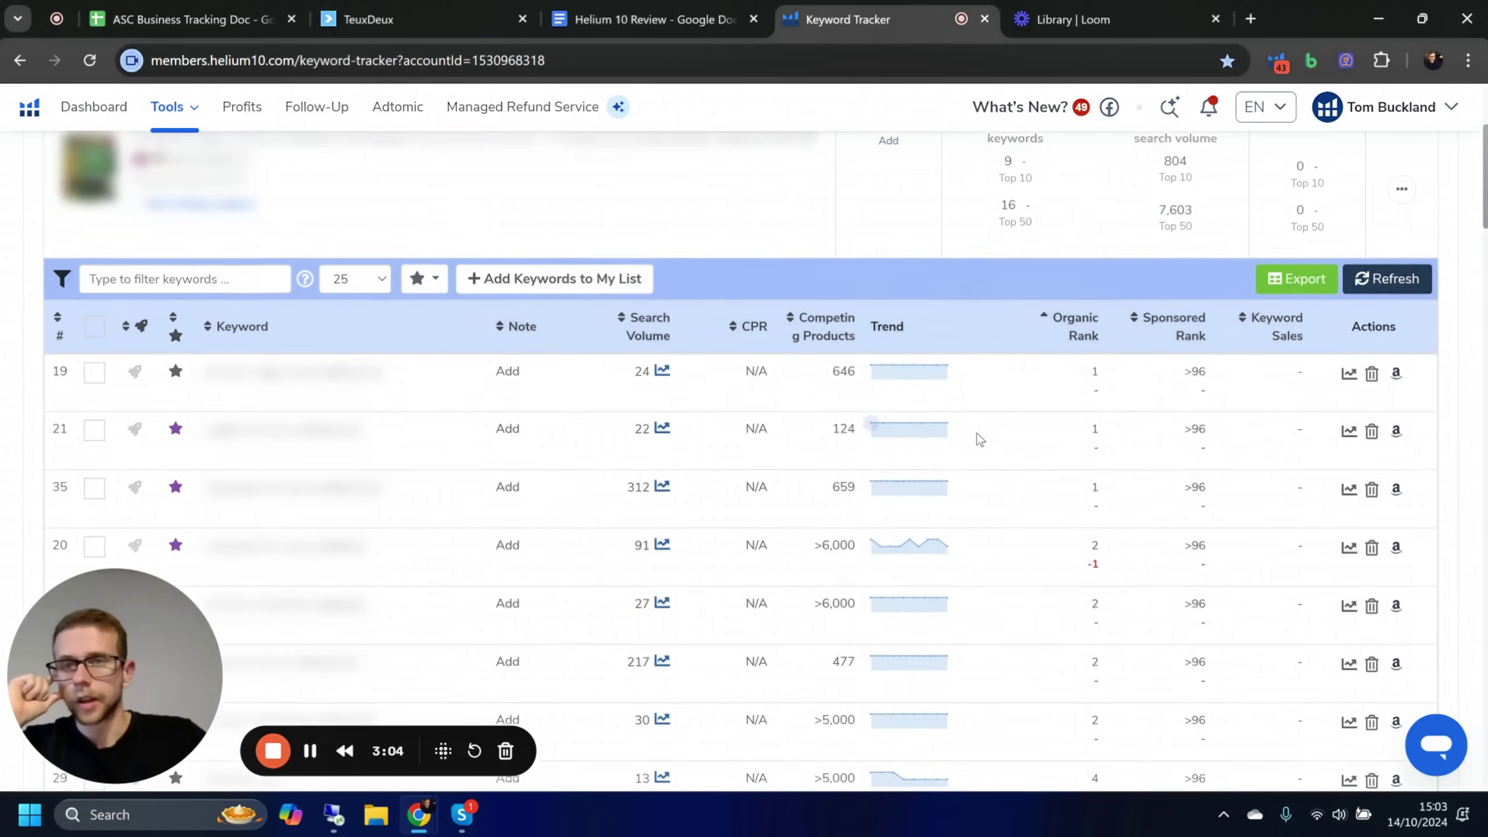
left_click(573, 293)
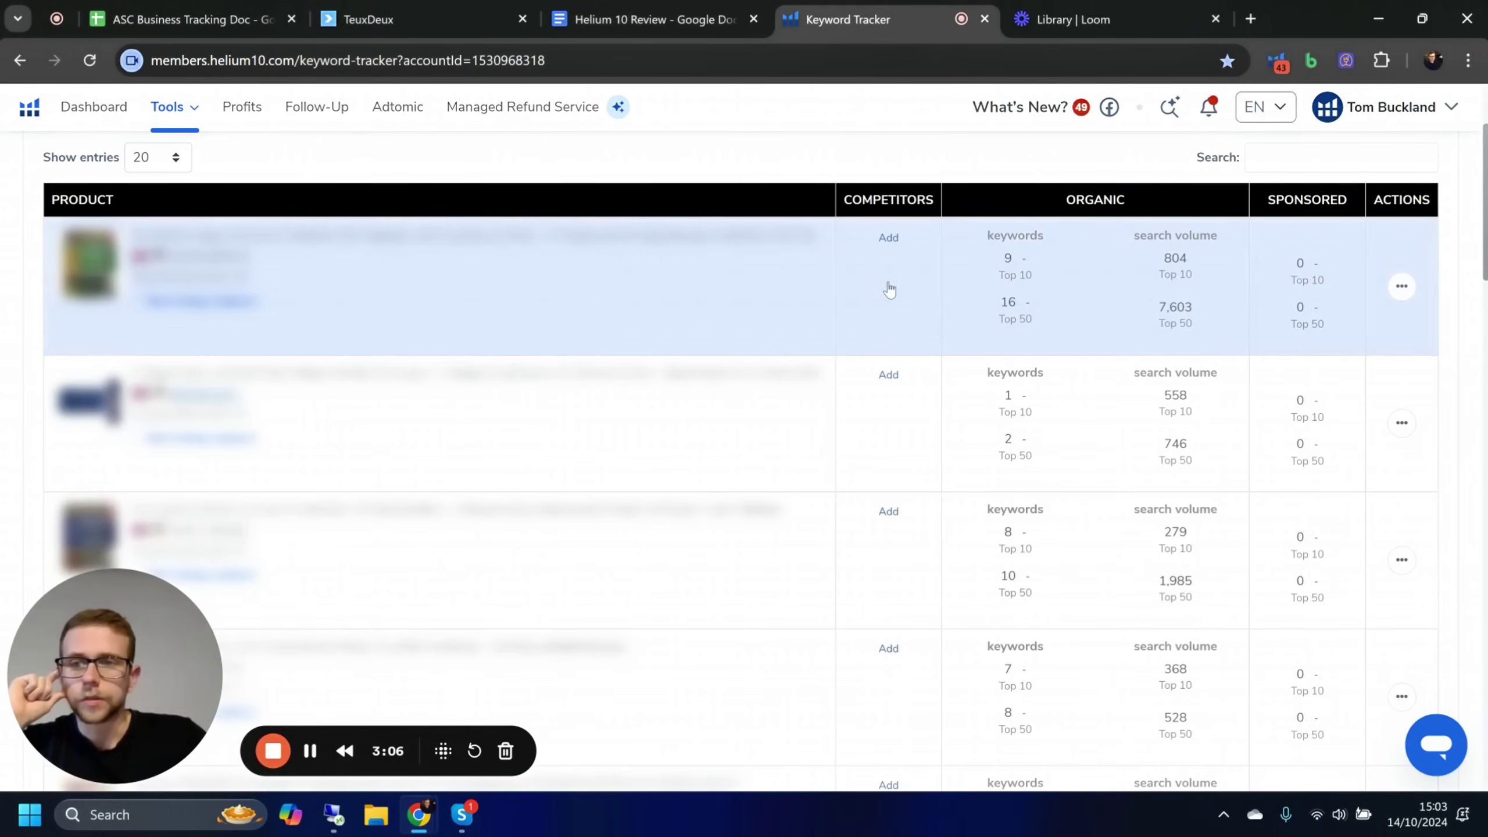
scroll(884, 284, "down", 3)
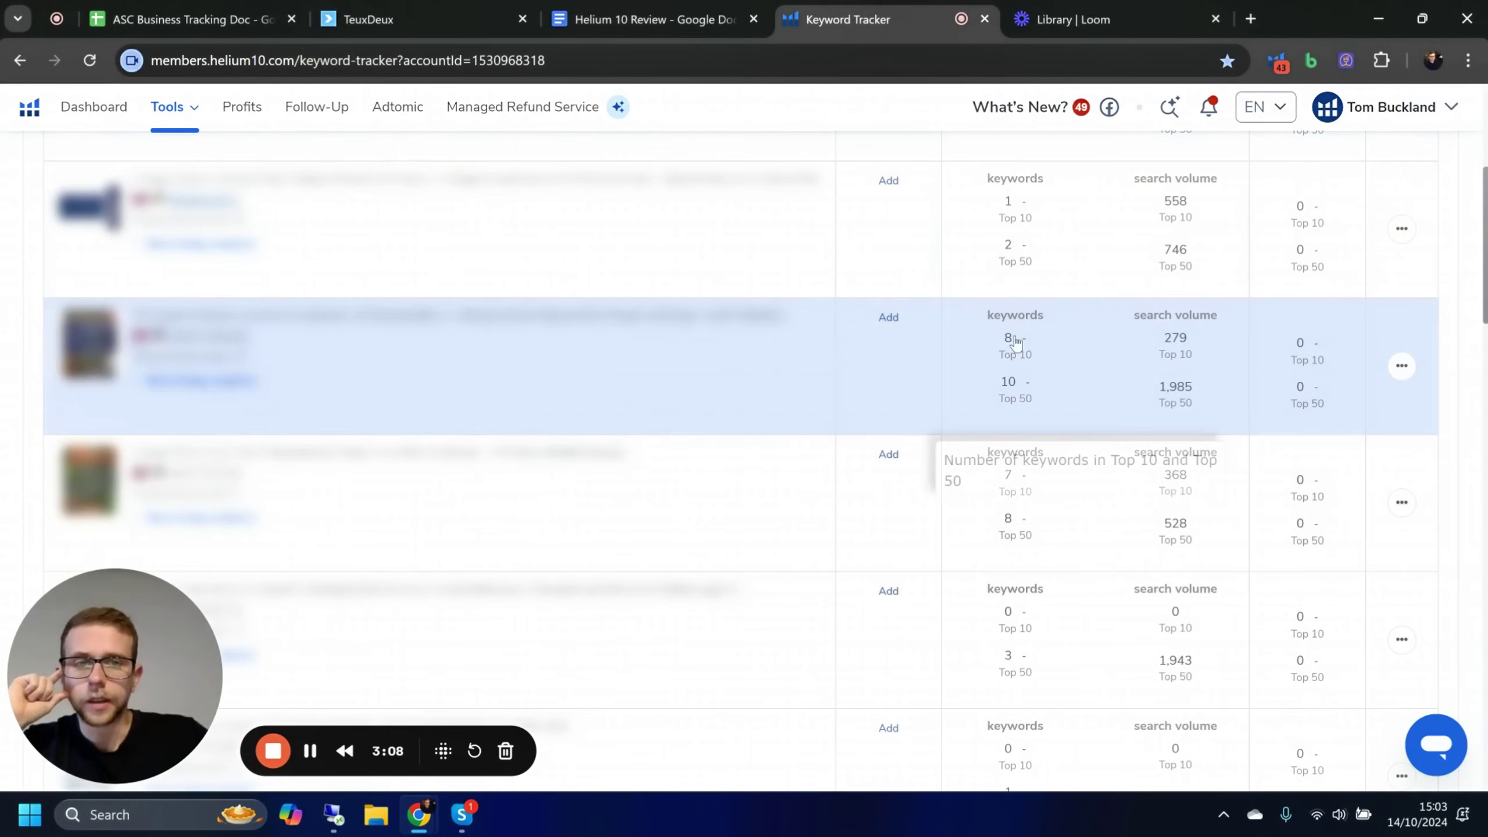
mouse_move(1125, 437)
scroll(1125, 437, "up", 5)
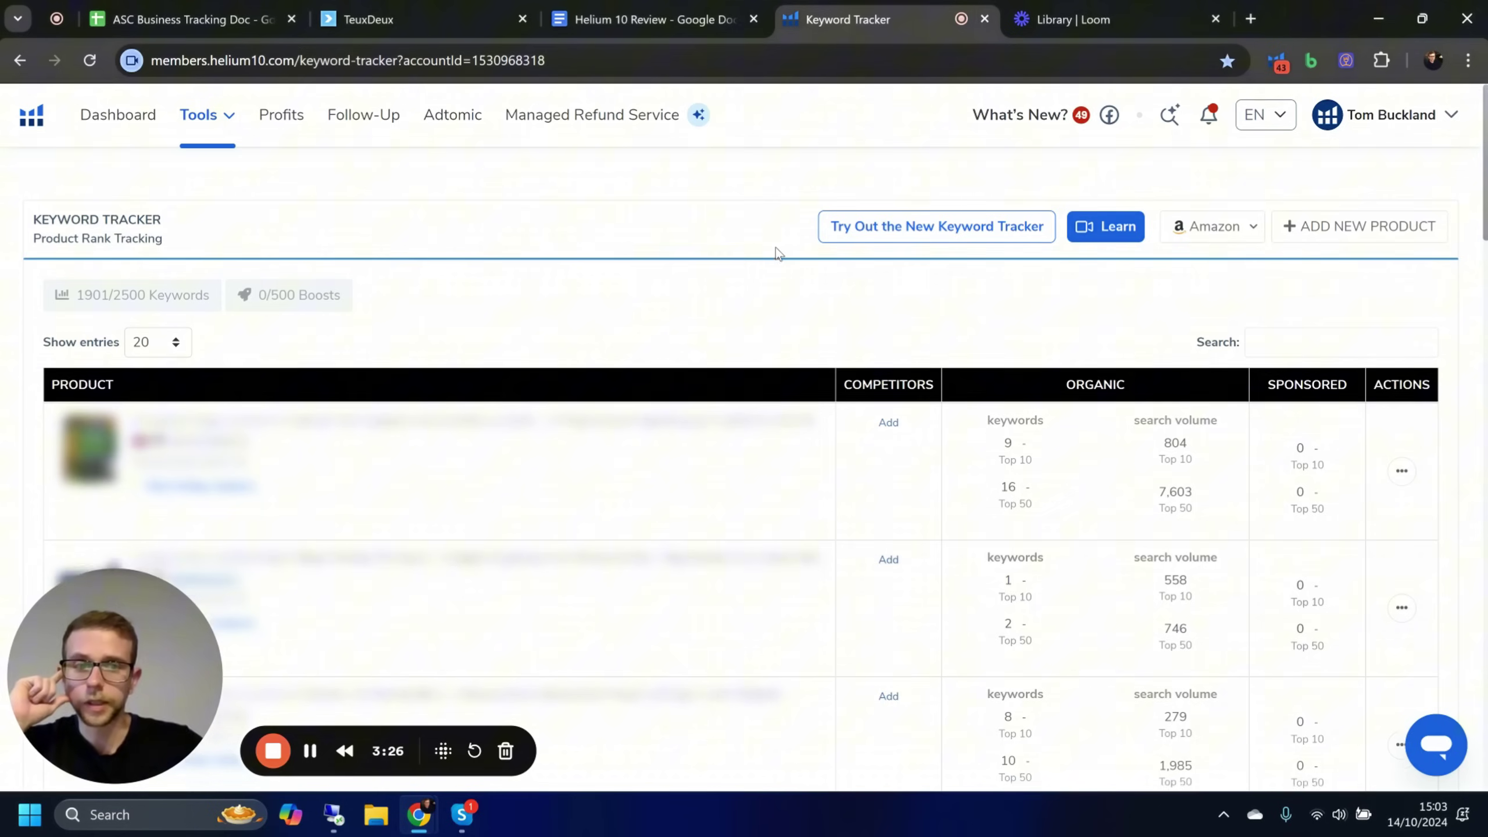
scroll(779, 260, "down", 6)
scroll(785, 260, "down", 4)
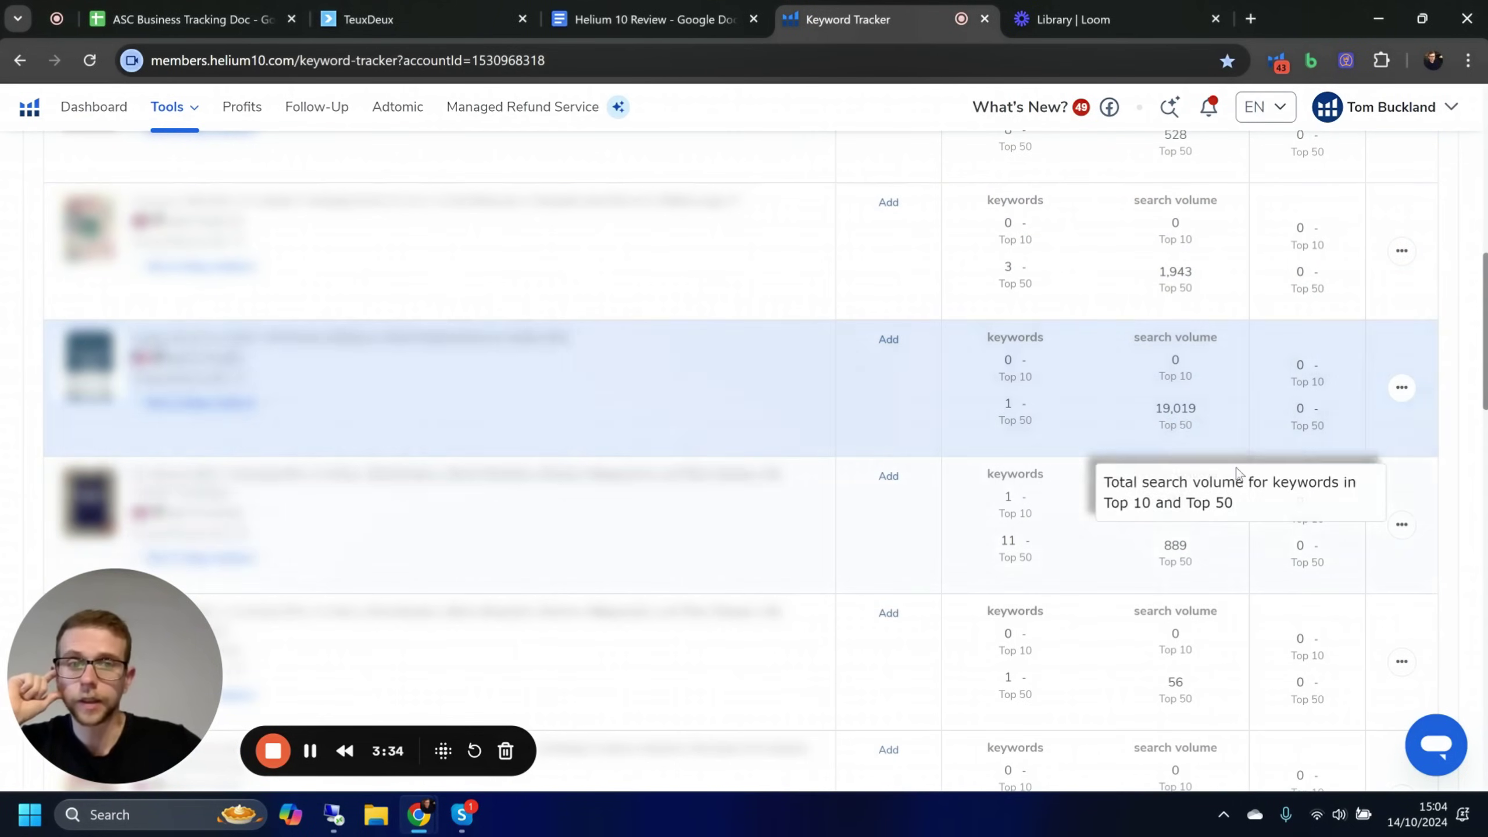
scroll(1172, 408, "down", 3)
scroll(1147, 407, "down", 7)
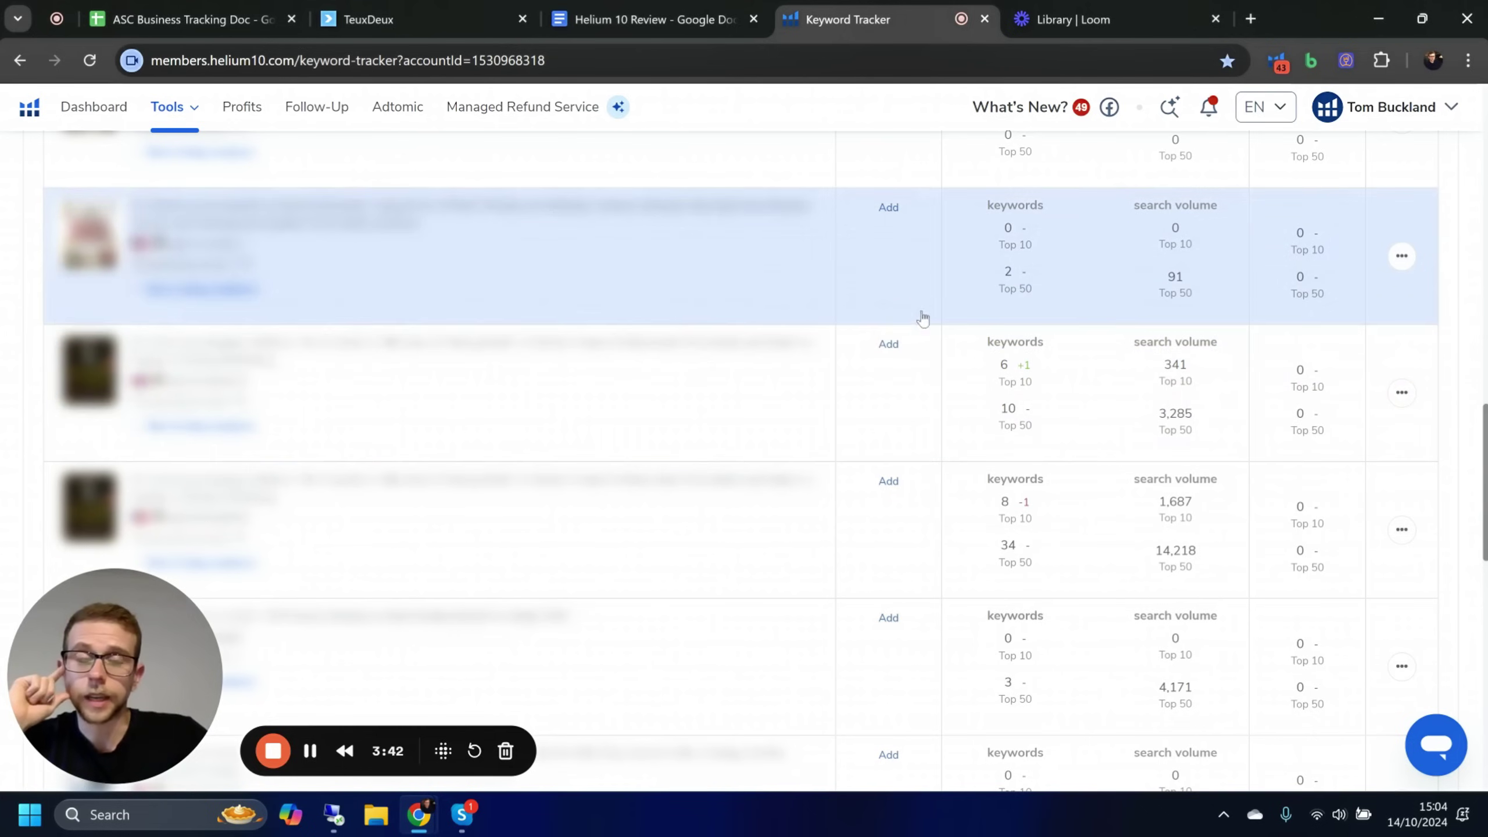
scroll(973, 423, "up", 3)
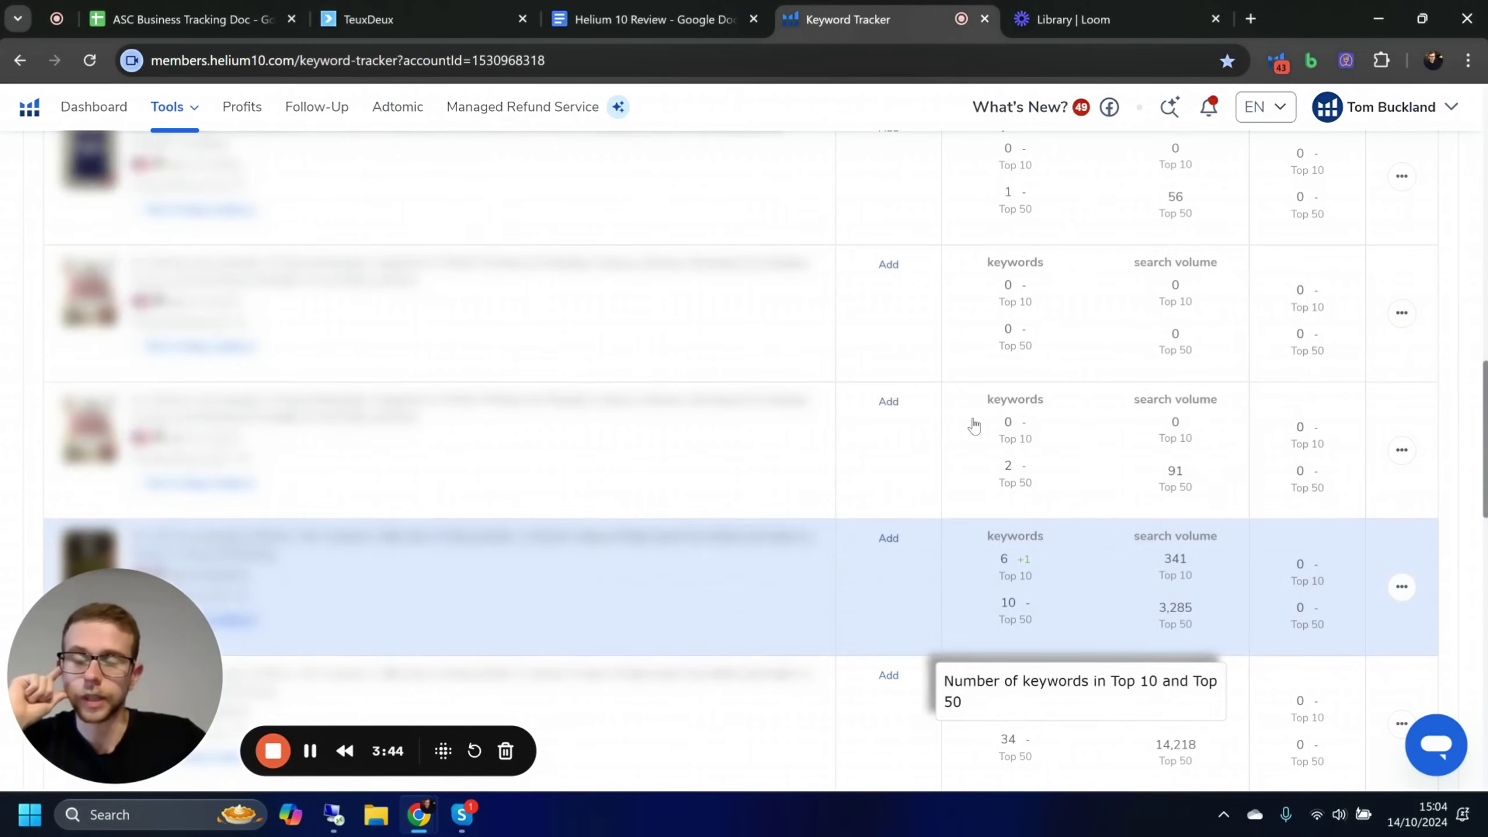
scroll(960, 389, "up", 8)
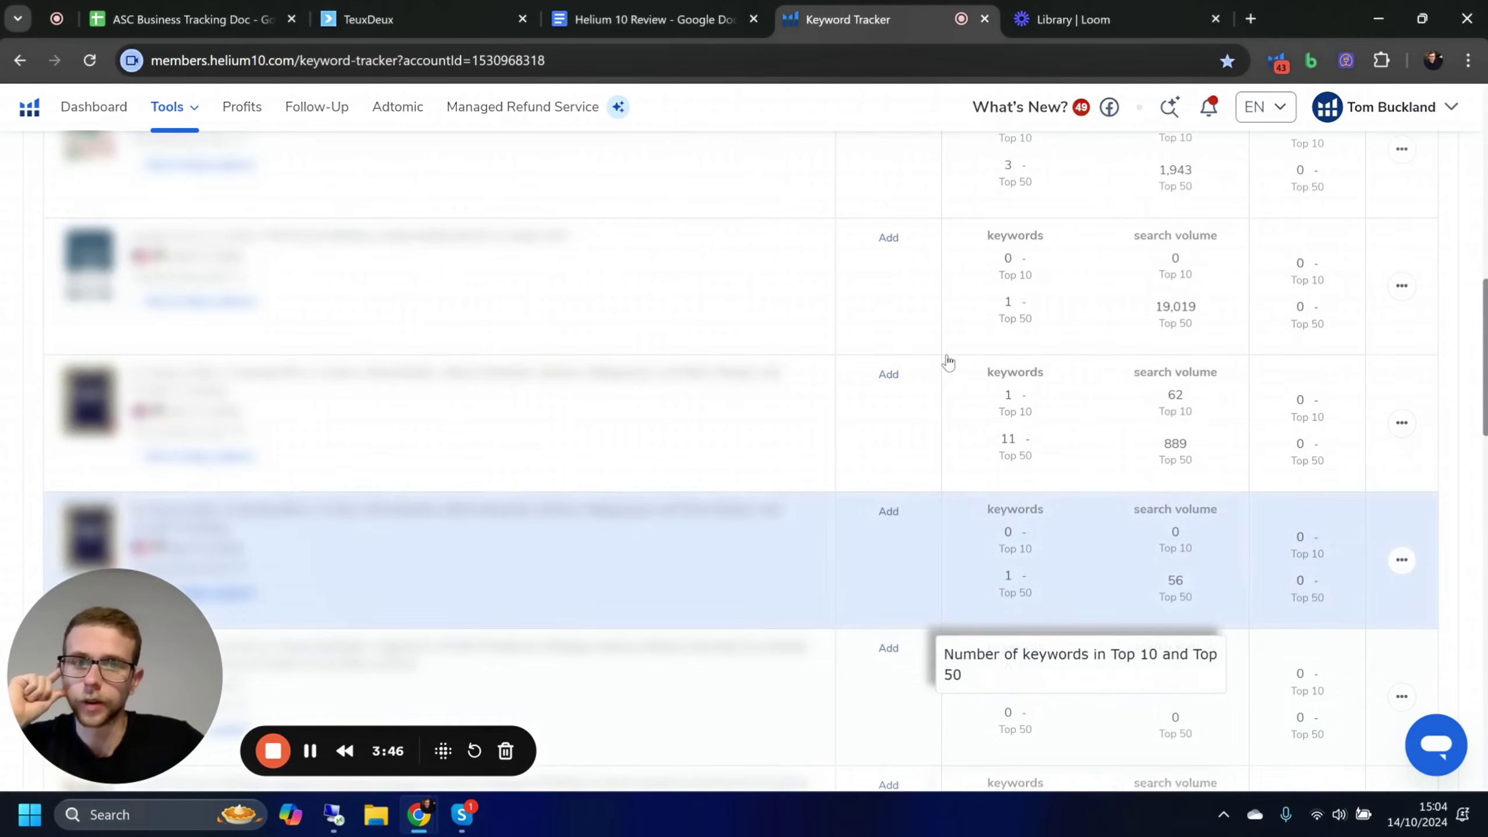
scroll(945, 371, "up", 6)
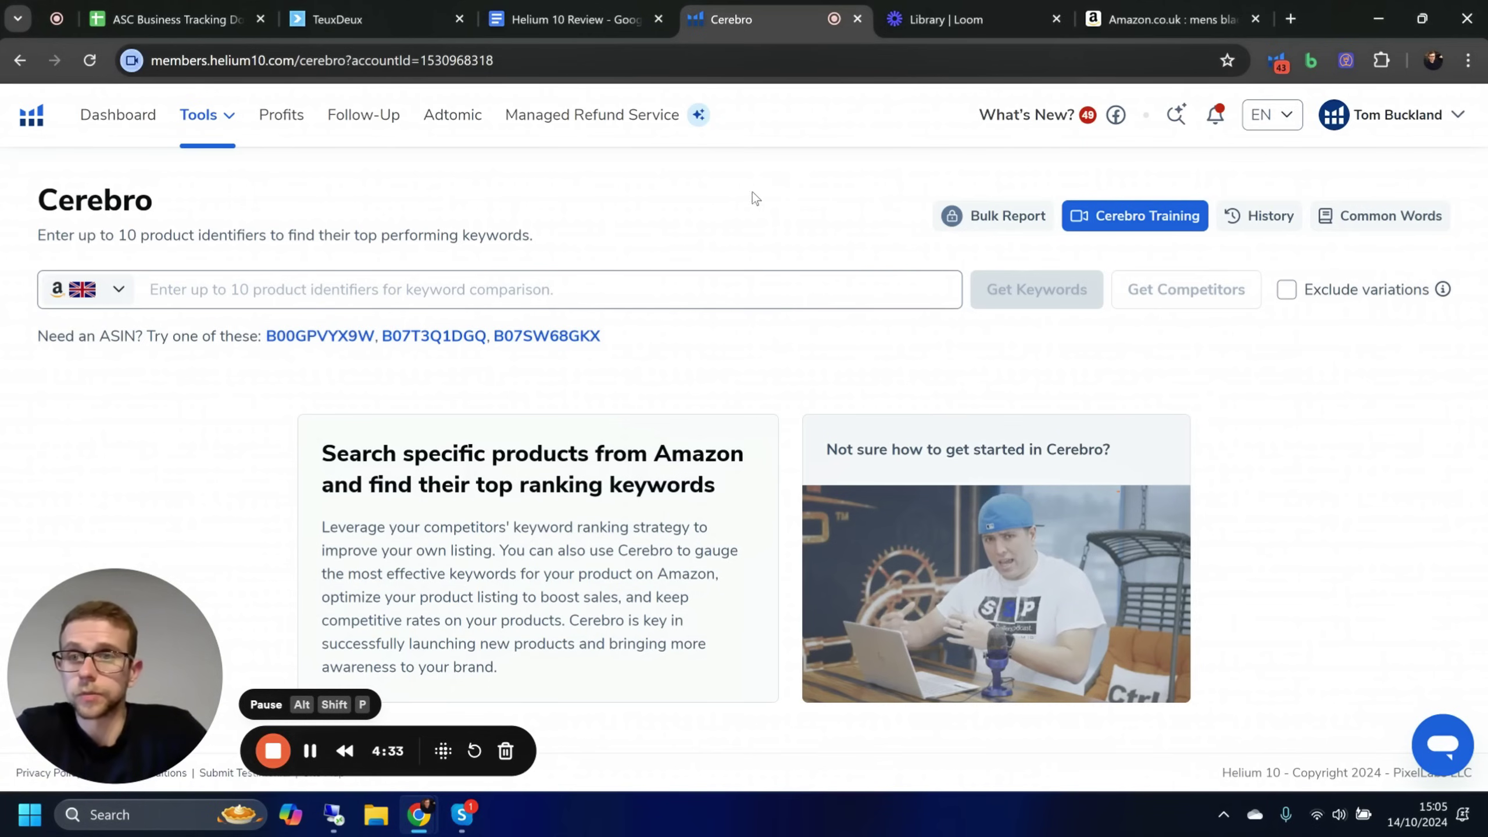
left_click(202, 115)
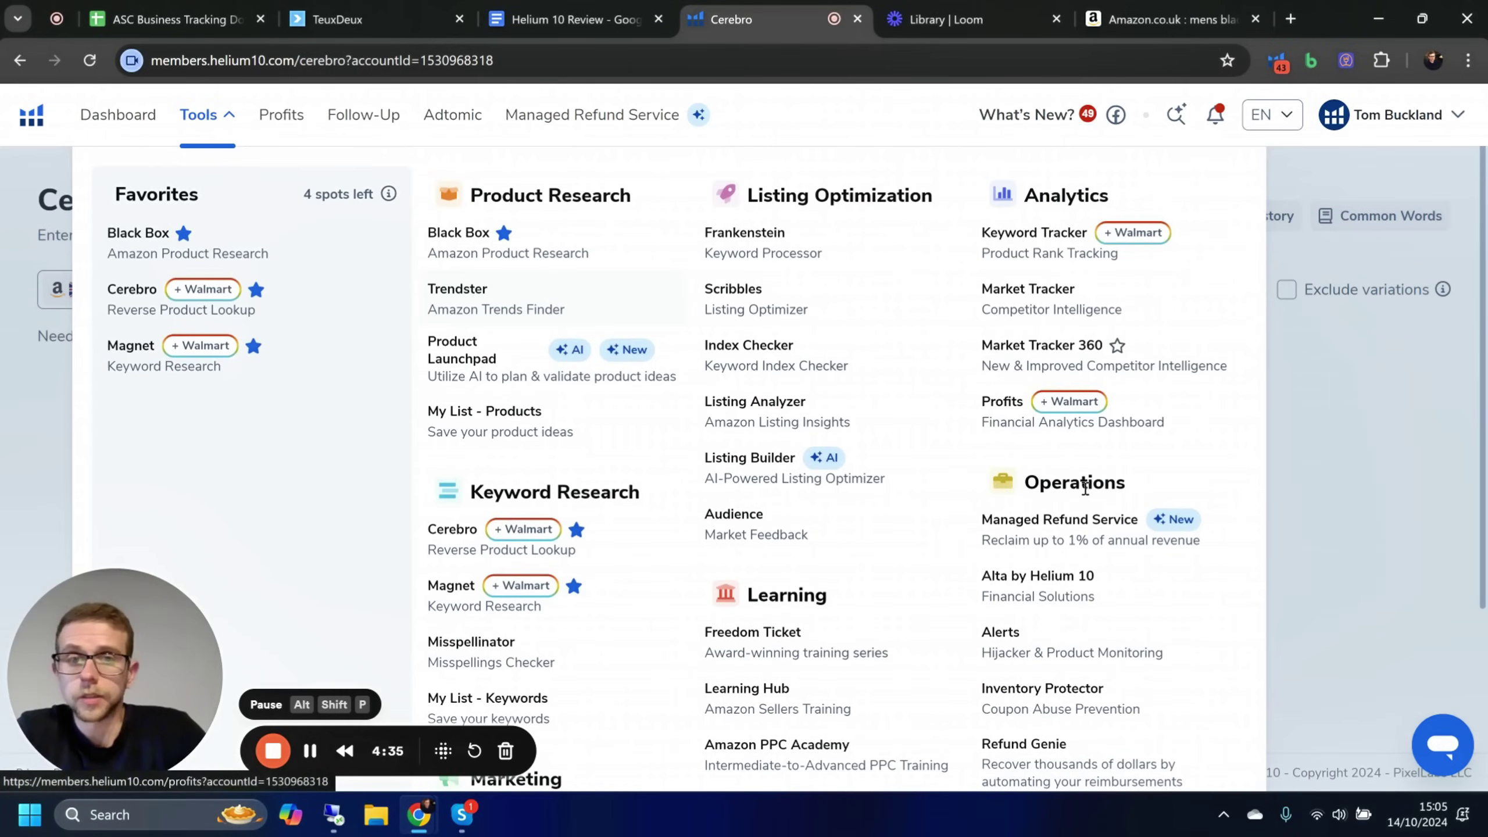
scroll(907, 599, "down", 2)
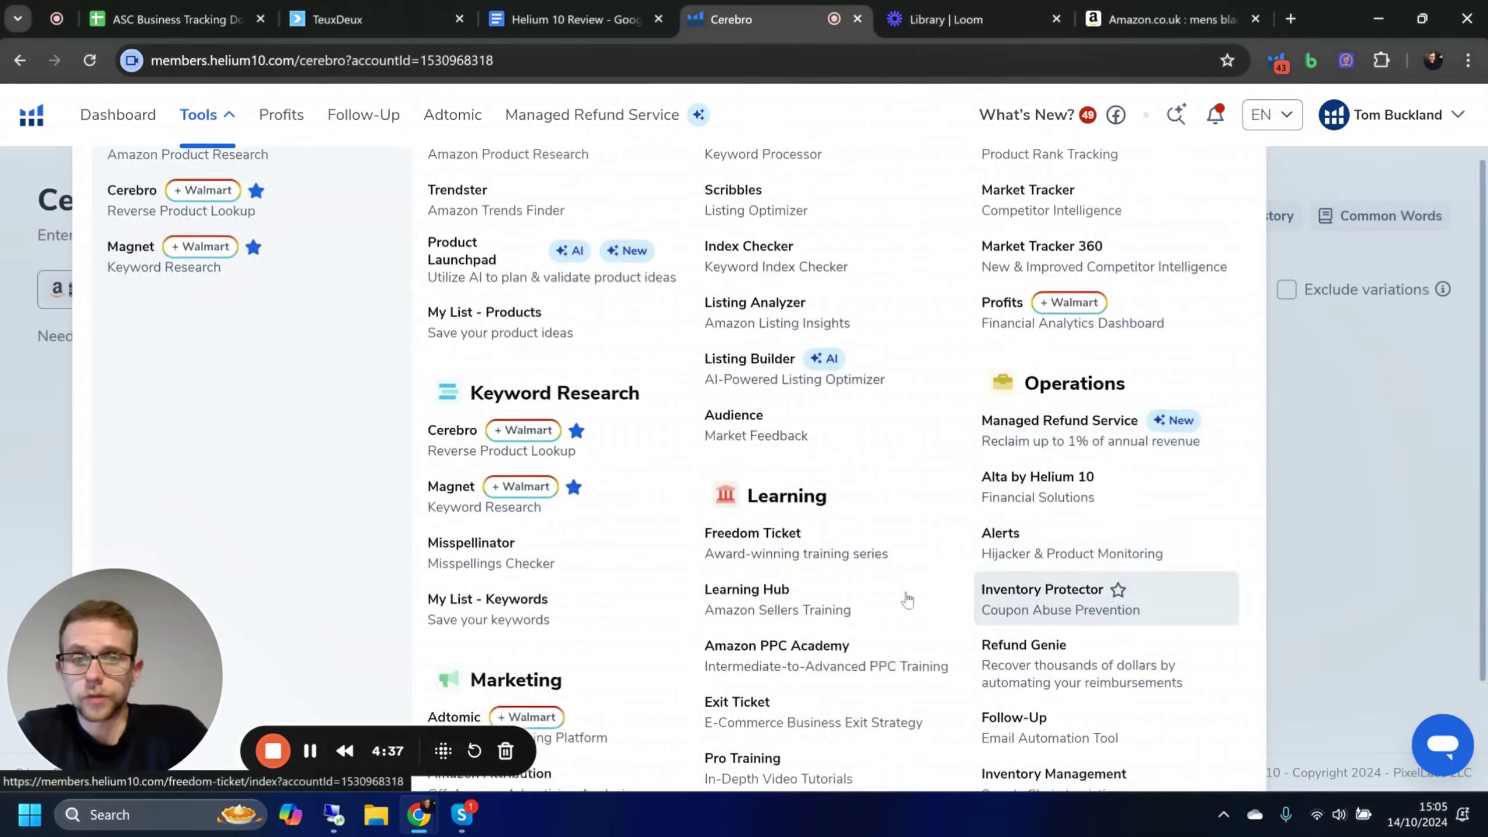
scroll(1090, 492, "up", 2)
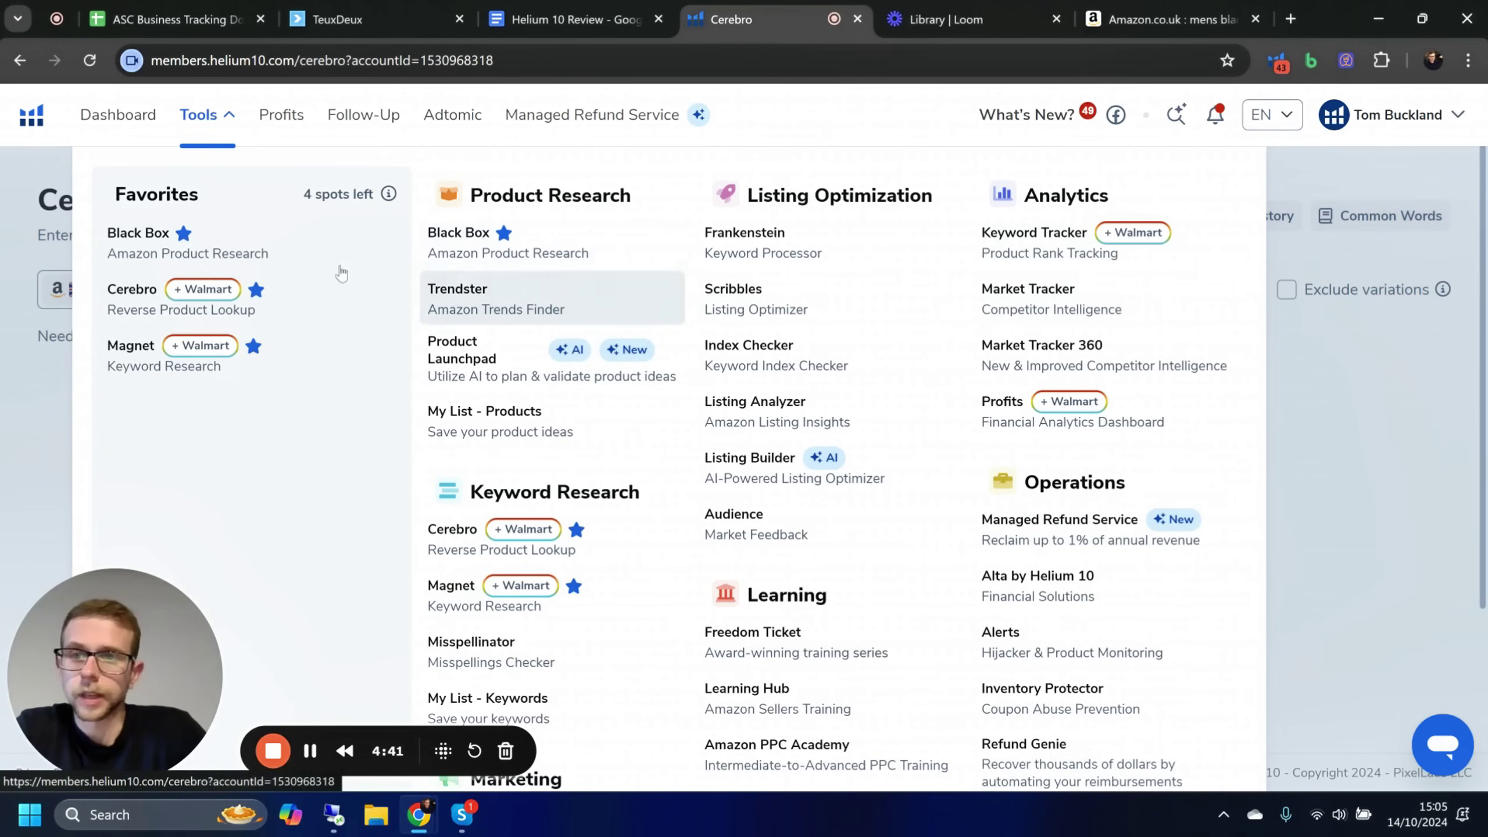
left_click(215, 115)
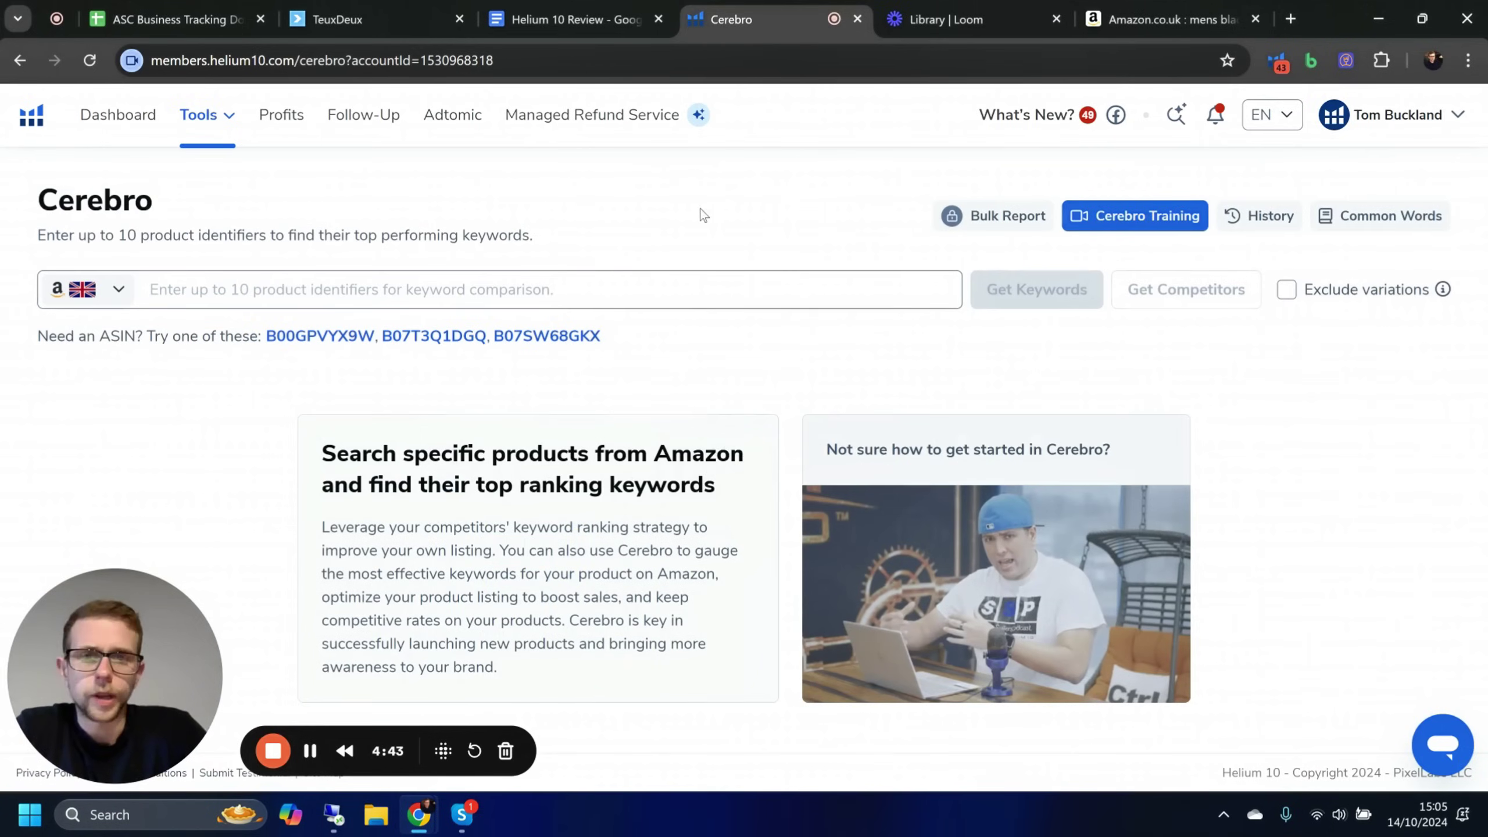
- Open The Essentials Wardrobe men's T-shirt 4-pack from the 'mens black tee' results
left_click(1159, 20)
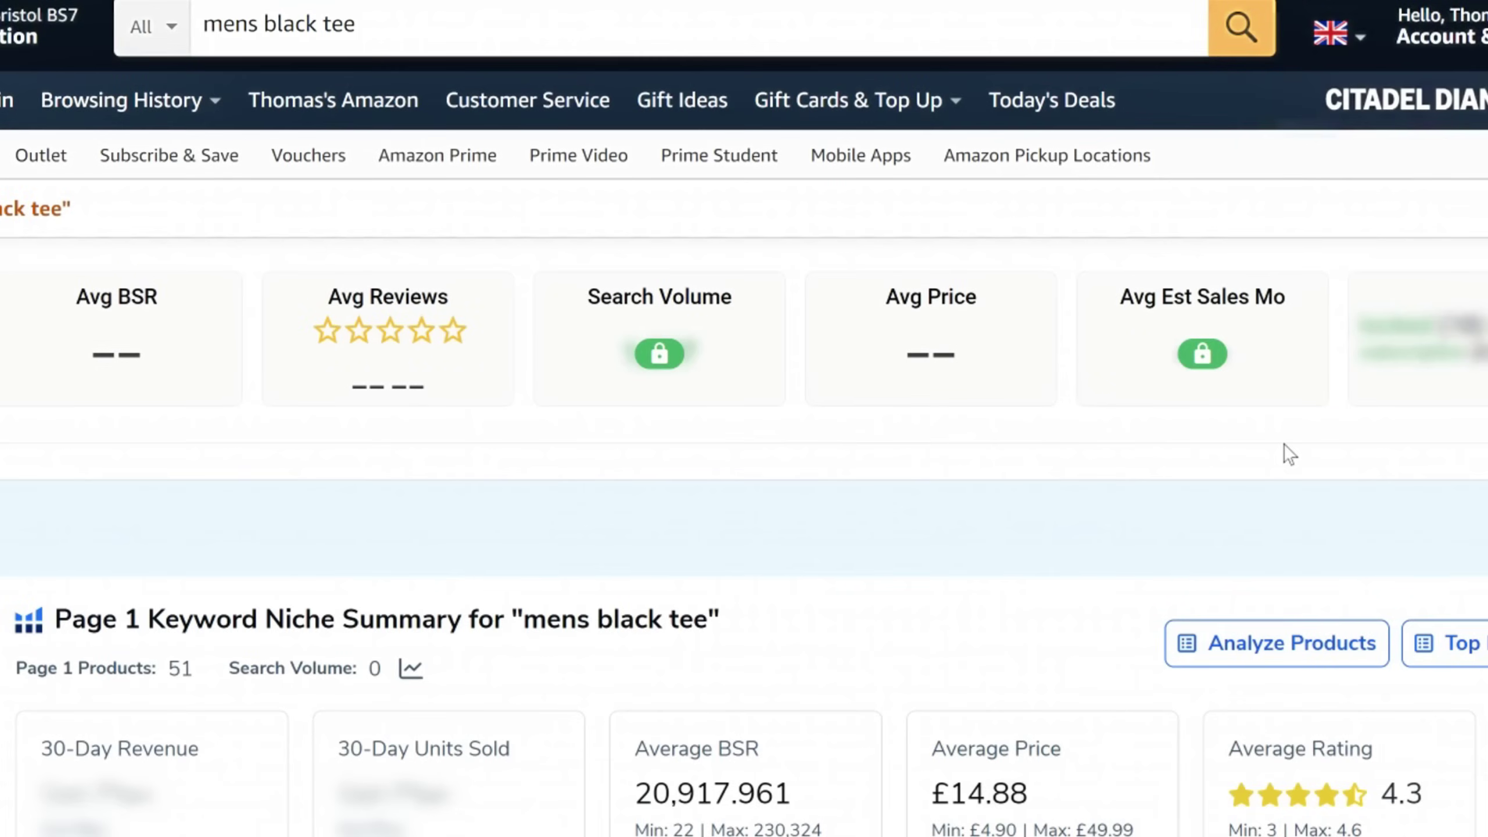
scroll(1284, 444, "down", 5)
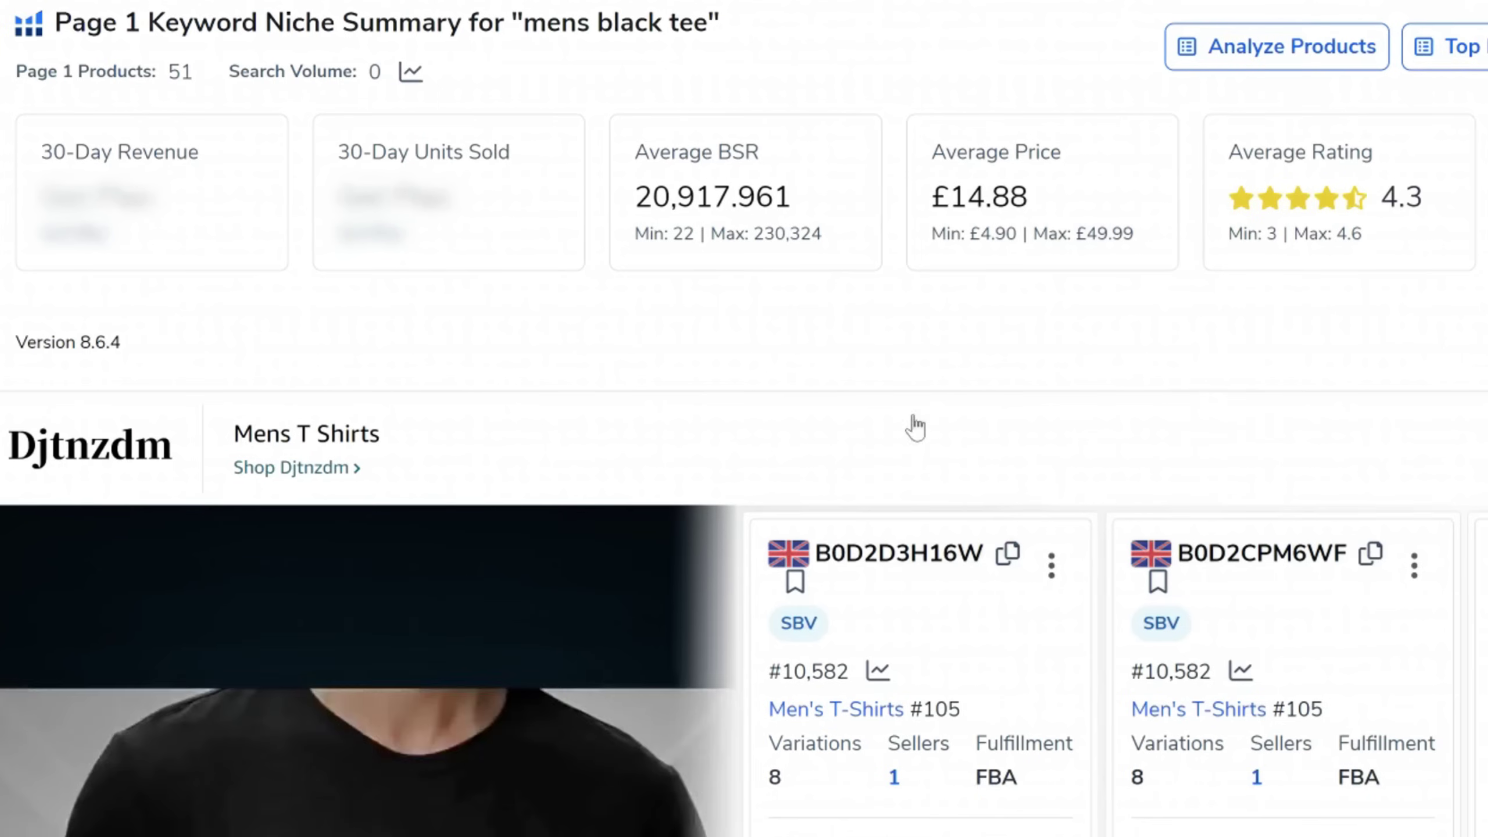
scroll(913, 426, "up", 5)
scroll(820, 466, "down", 12)
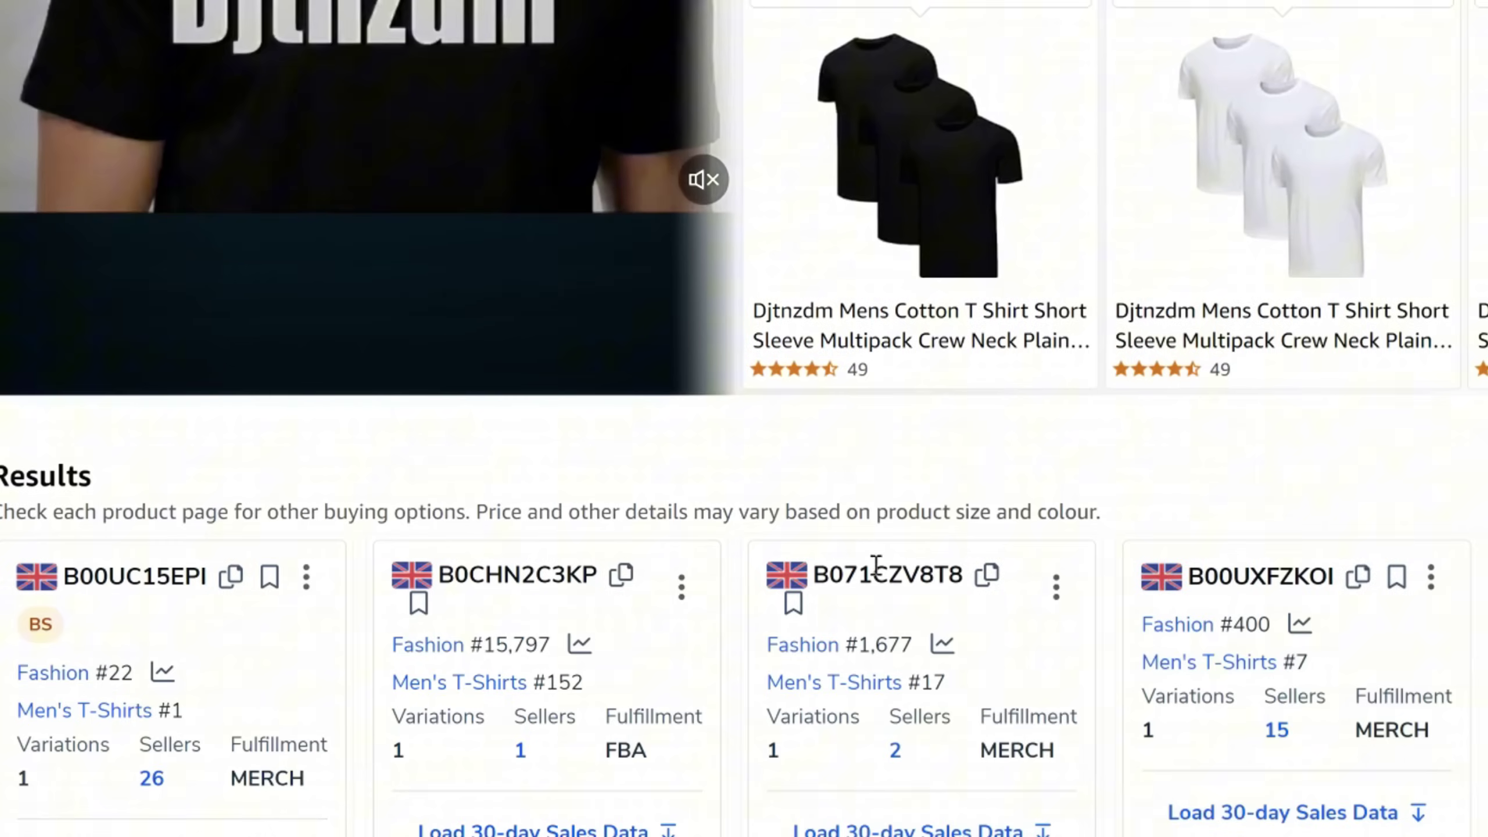
scroll(1050, 492, "down", 5)
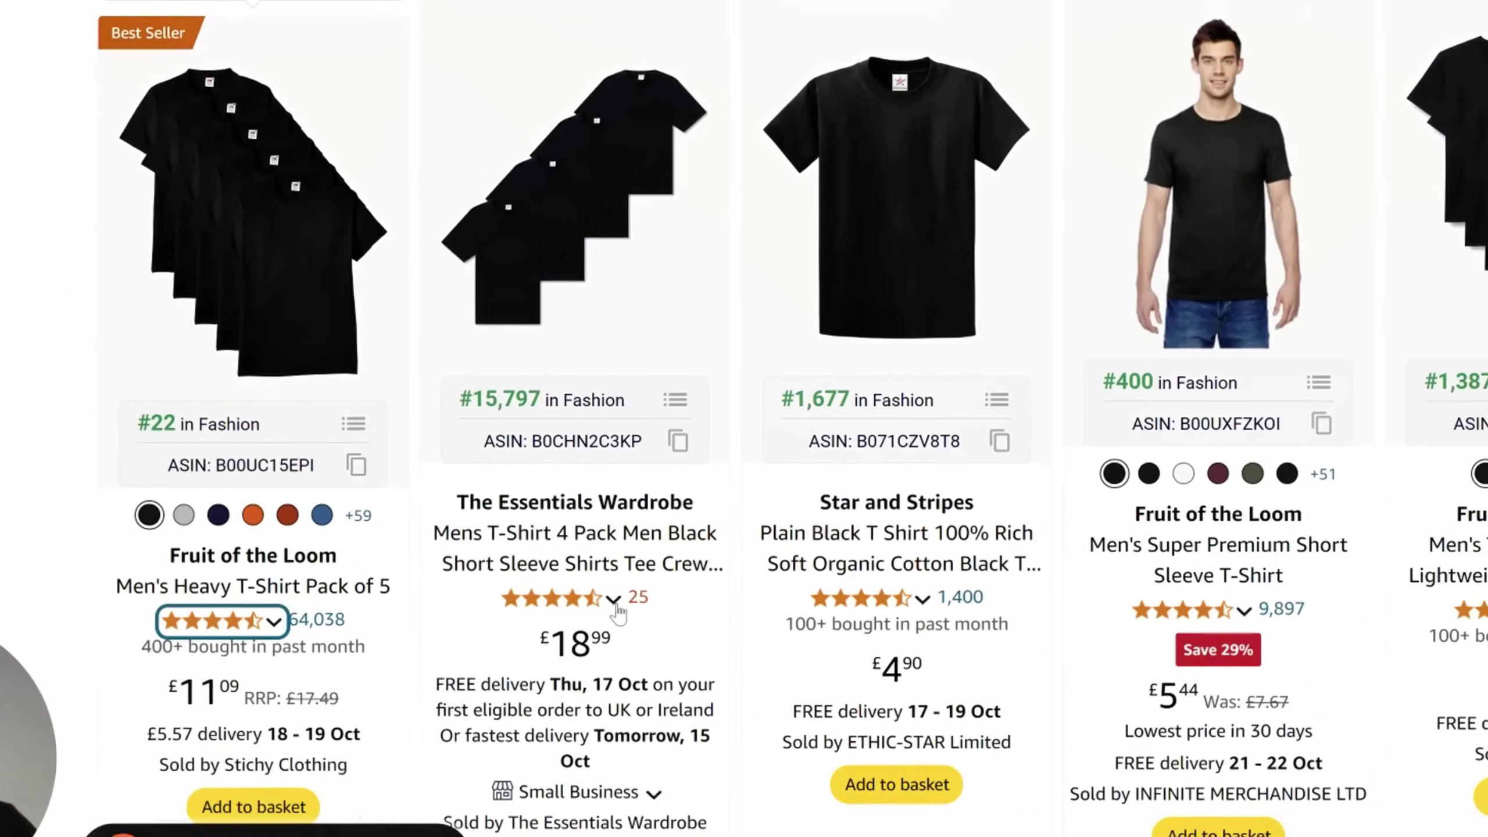
left_click(586, 545)
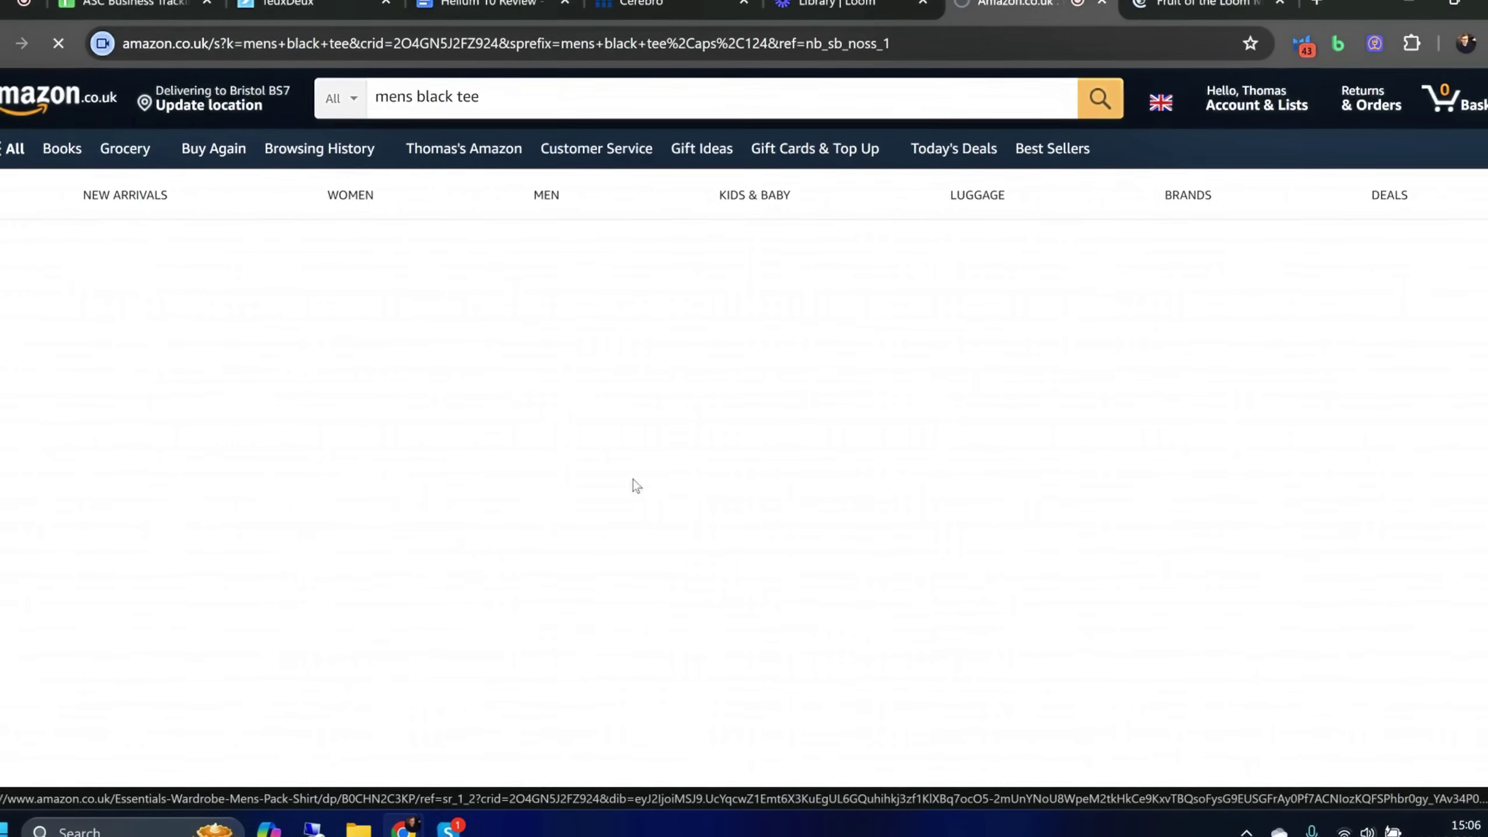
- Copy ASIN B0CHN2C3KP from the listing and run a Cerebro Get Keywords lookup on it
double_click(532, 44)
key("ctrl+c")
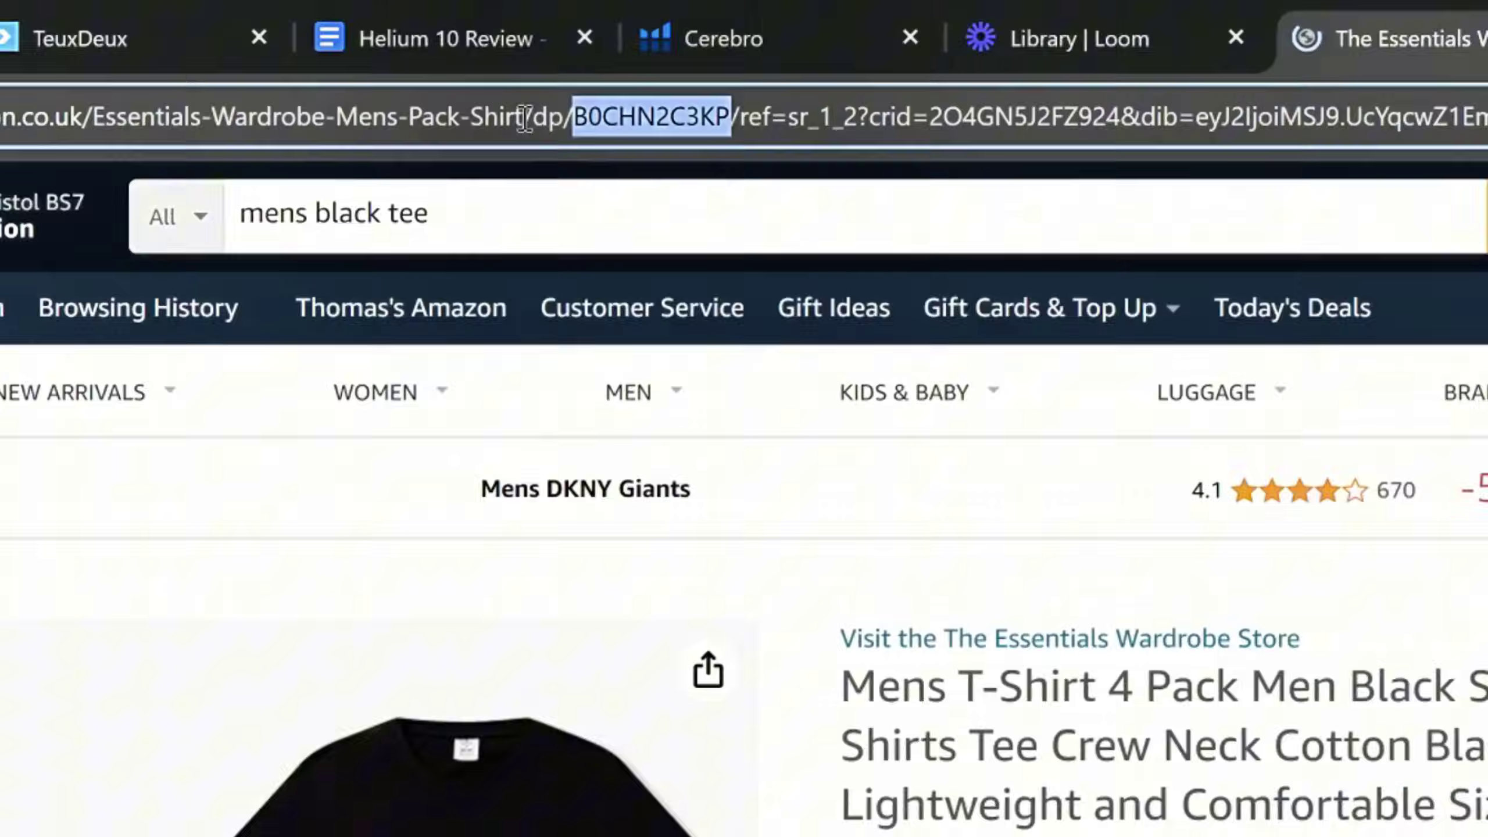
left_click(798, 17)
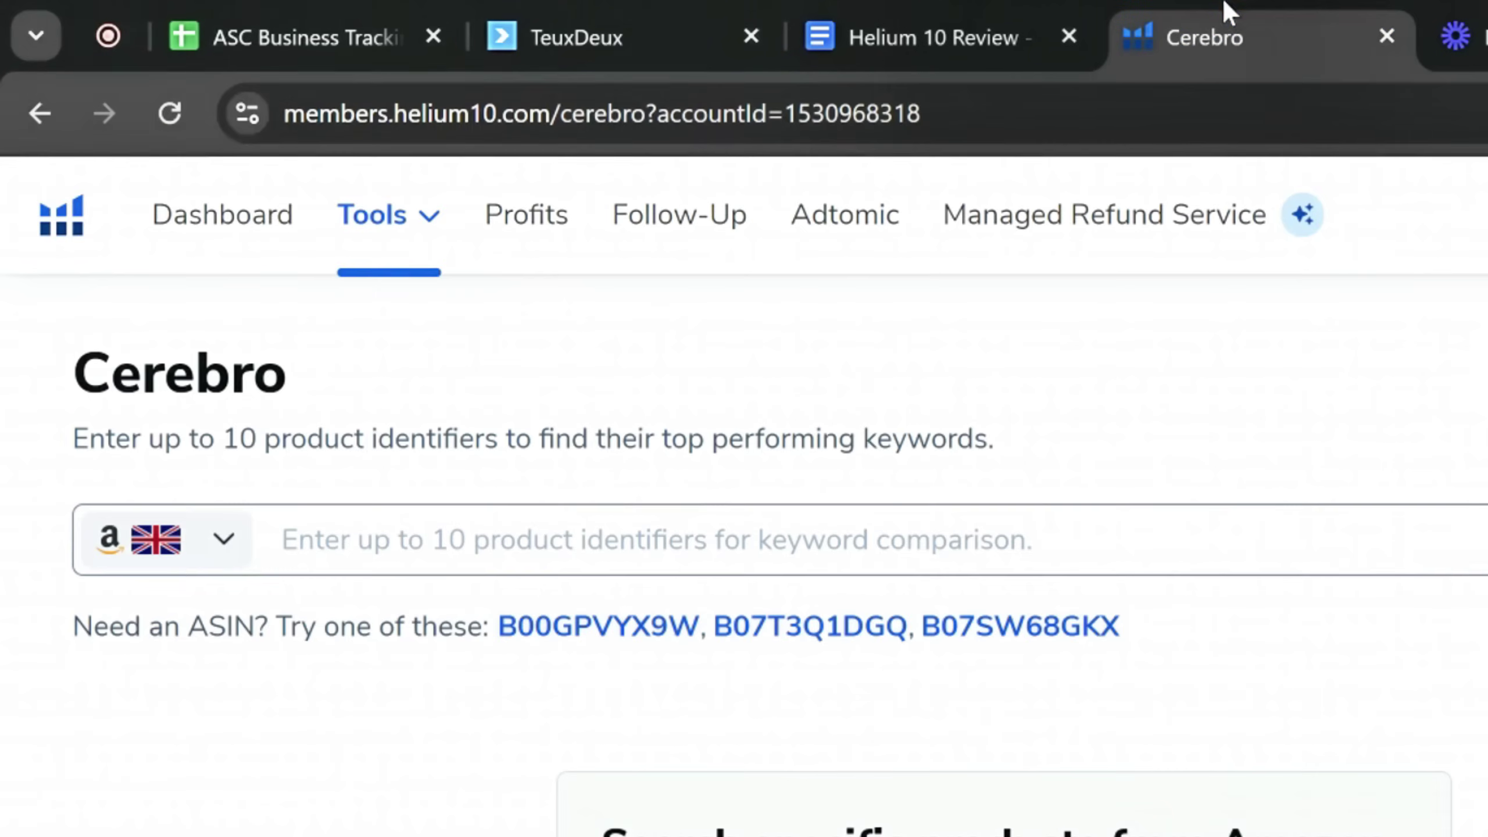
left_click(925, 528)
key("ctrl+v")
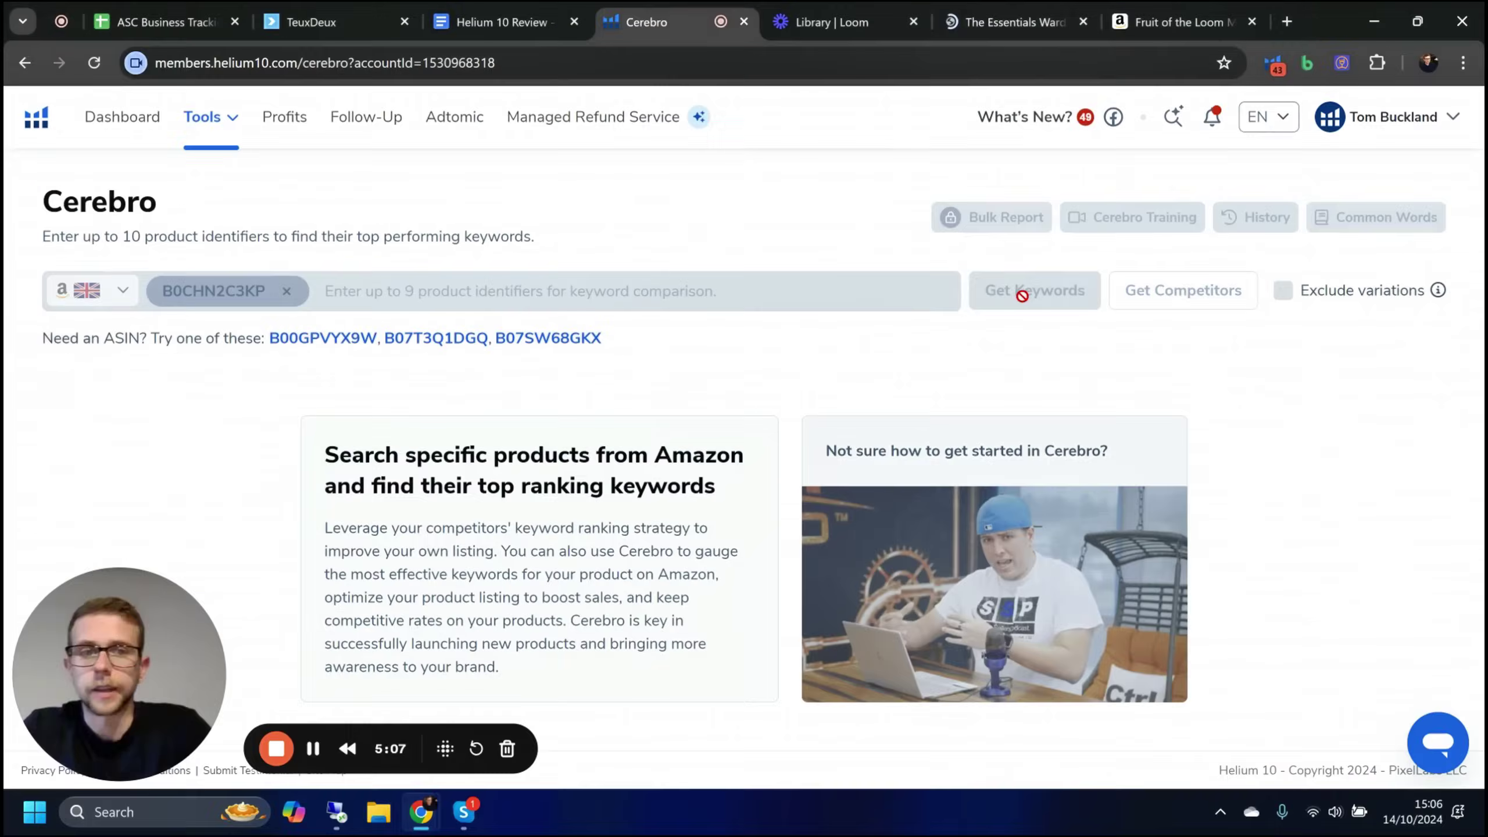
left_click(1023, 296)
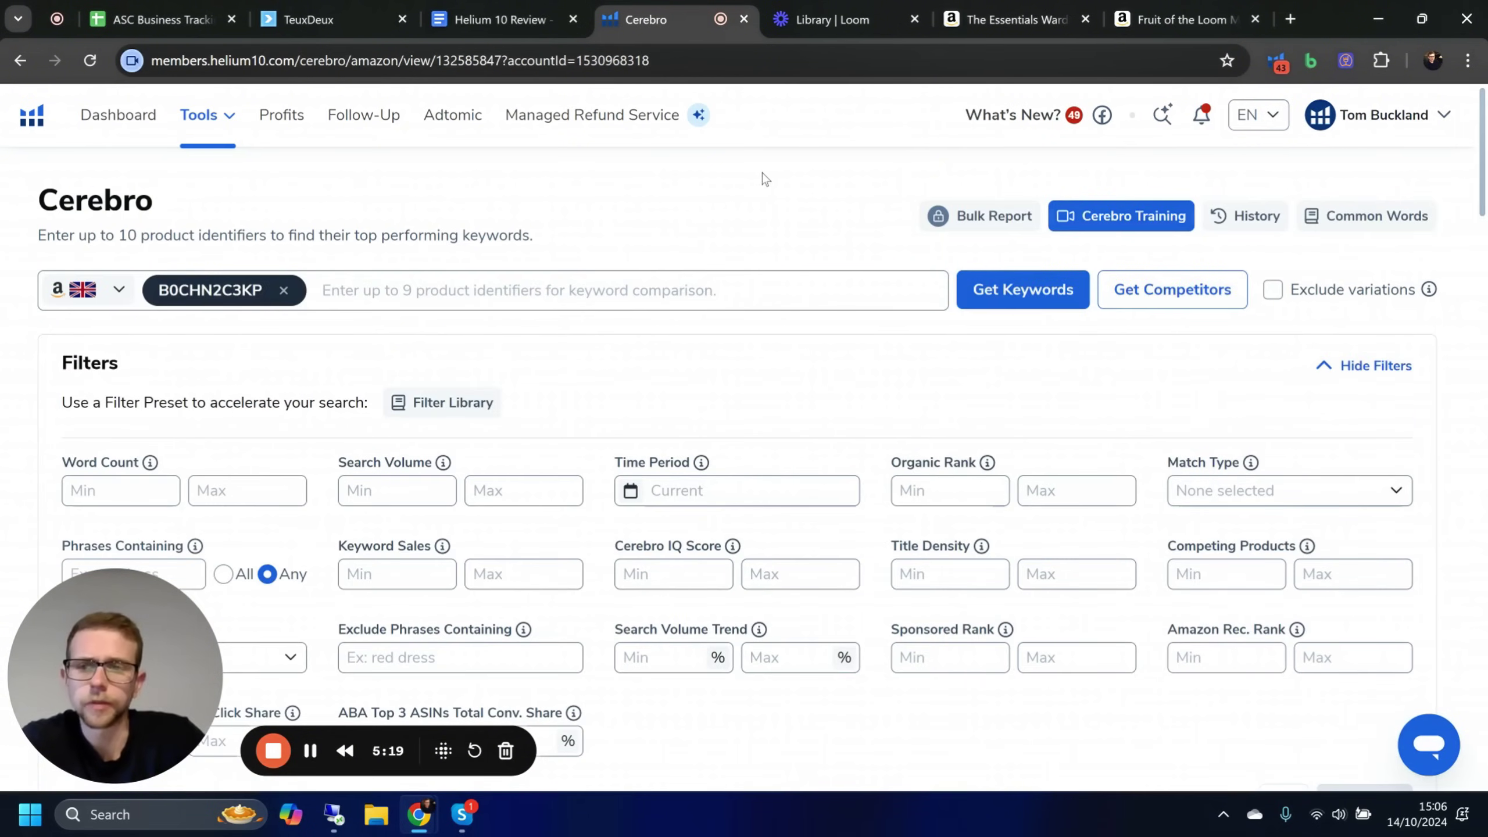
- Drag the Keyword Phrase column wider and scroll through the 678 keyword results
scroll(541, 392, "down", 2)
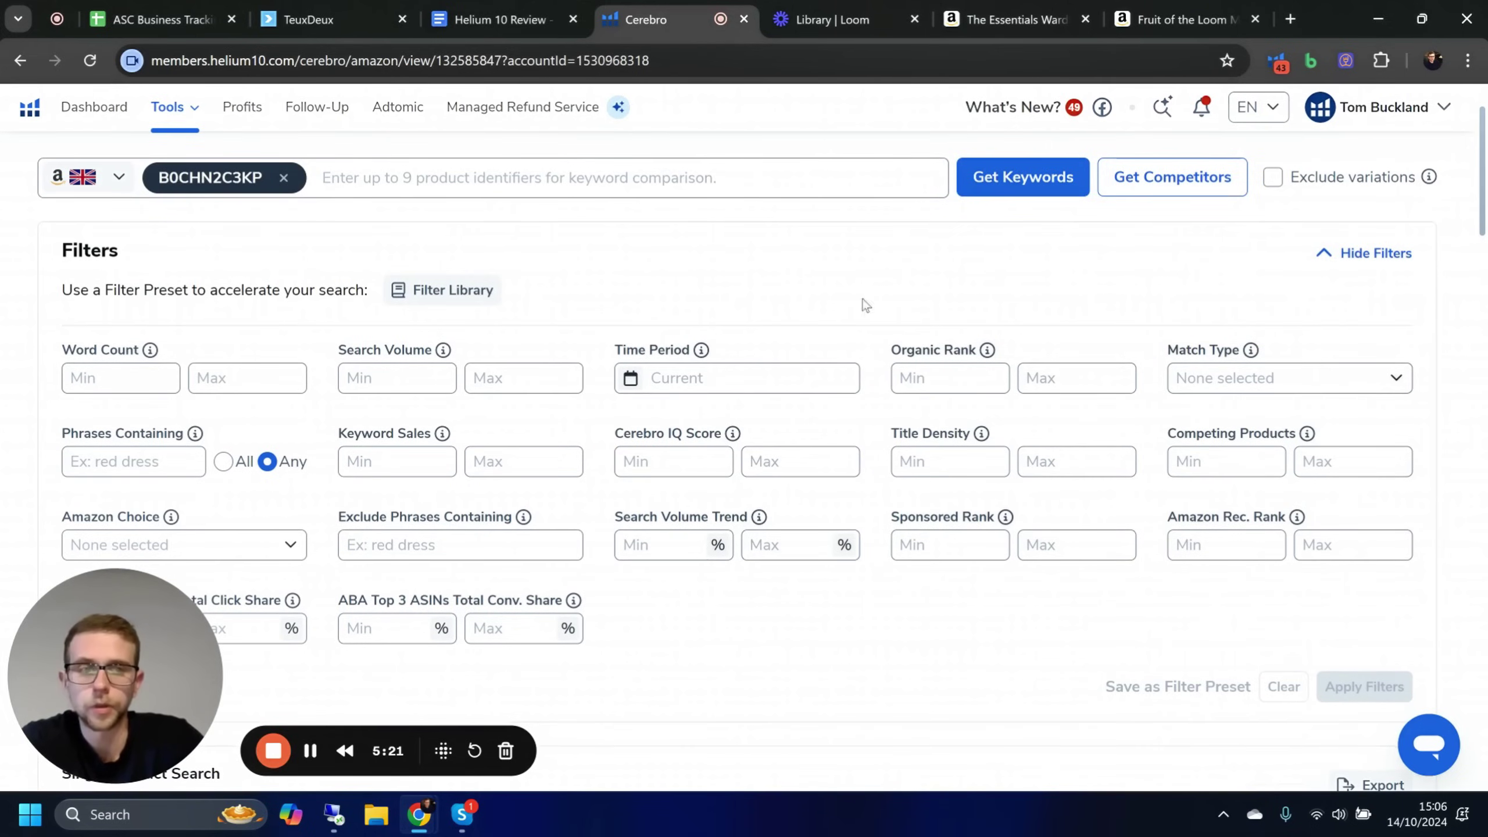
scroll(864, 258, "down", 8)
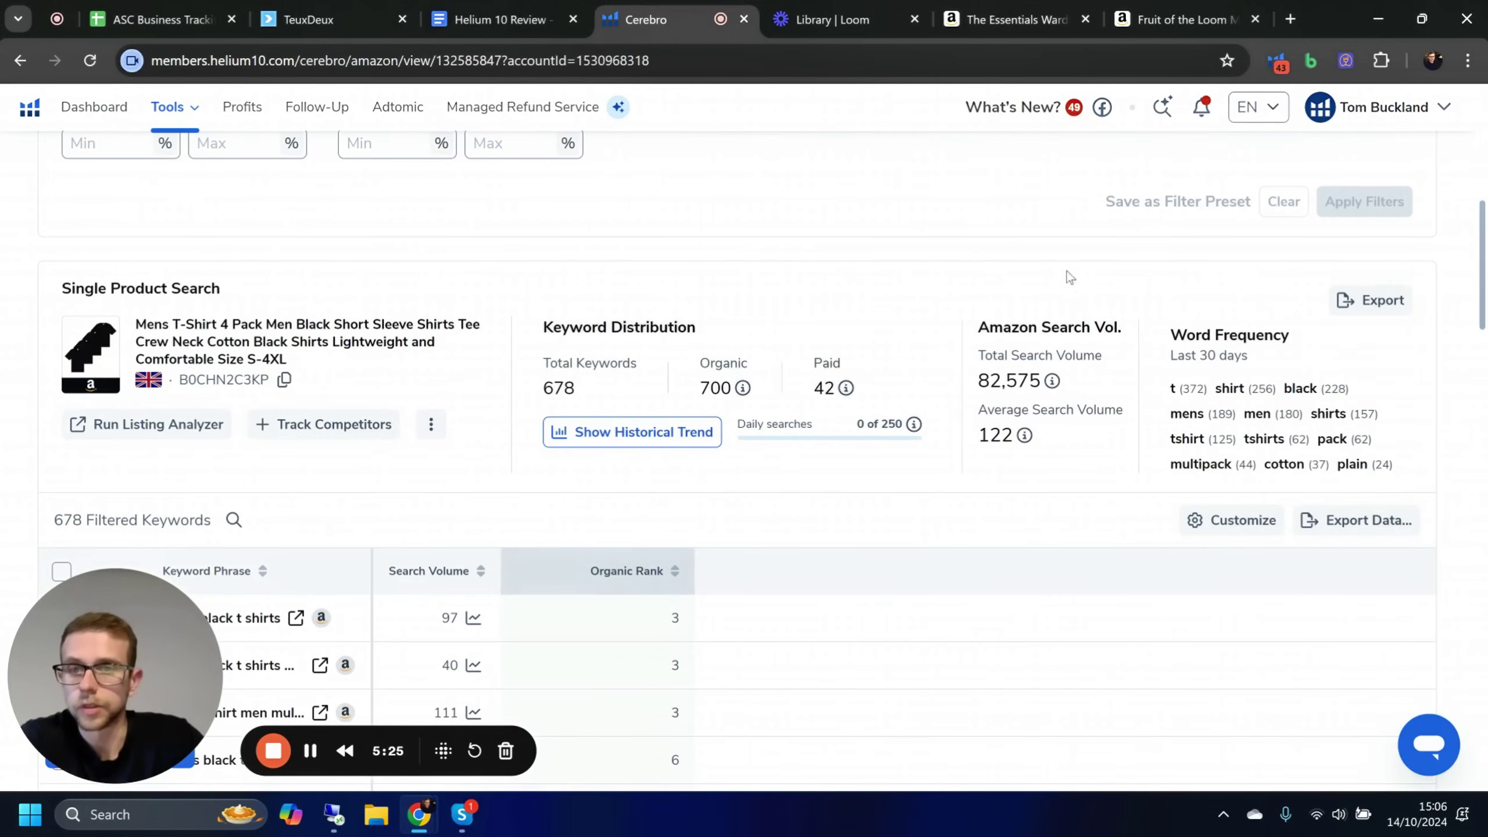
scroll(925, 271, "down", 5)
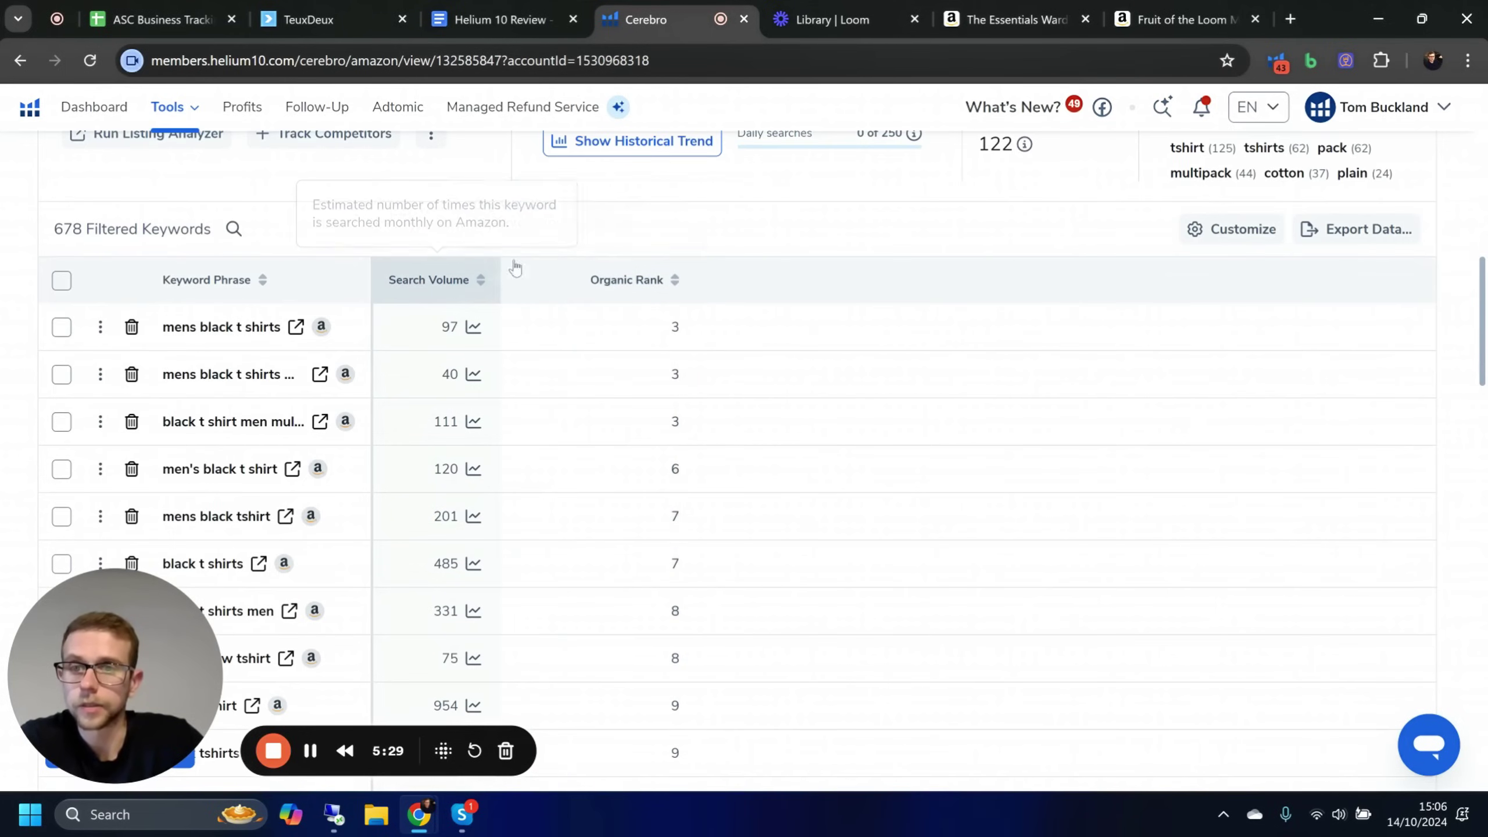
left_click_drag(373, 281, 460, 280)
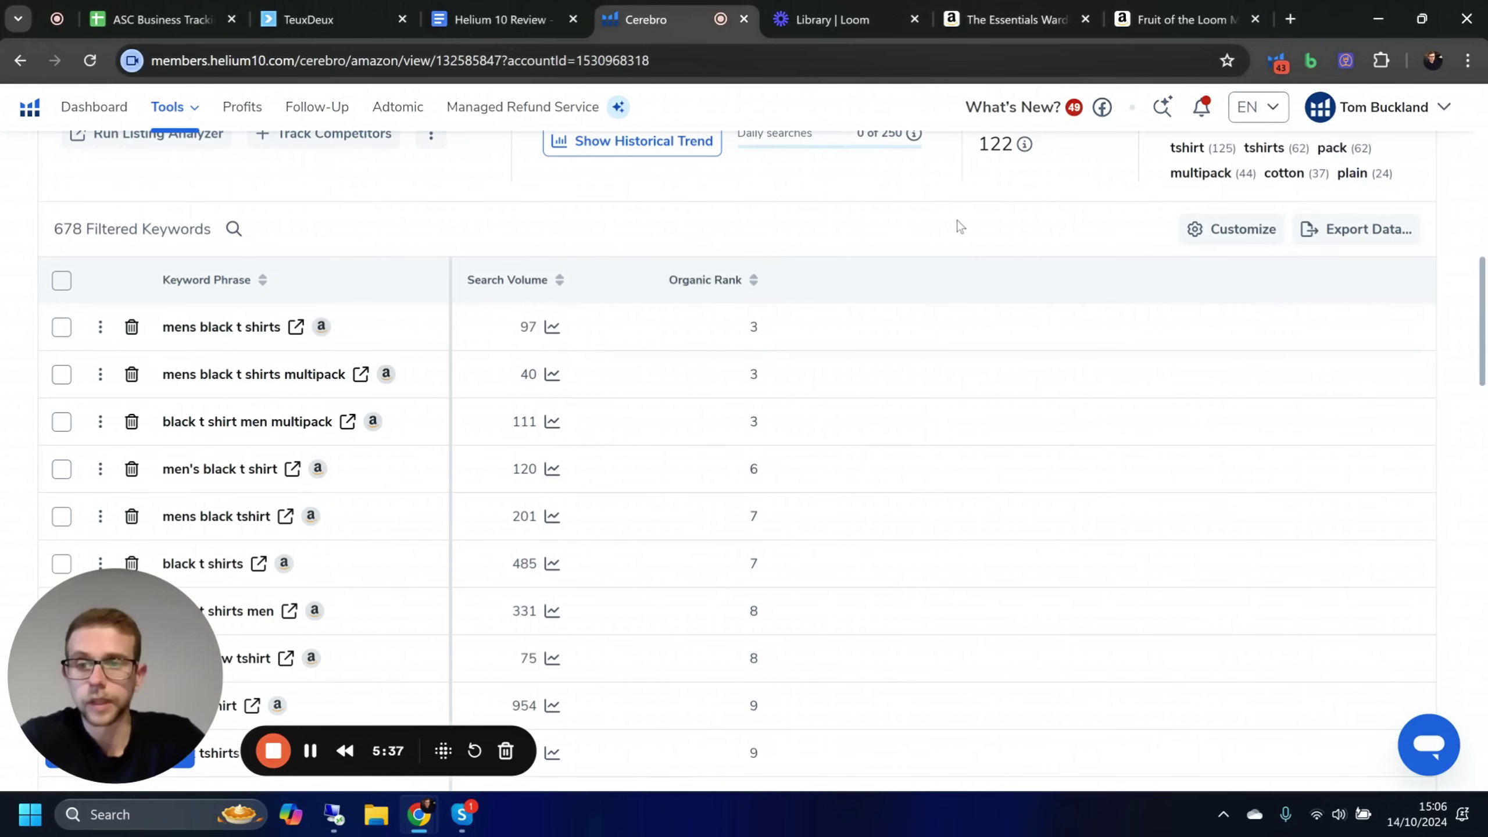
scroll(988, 273, "down", 1)
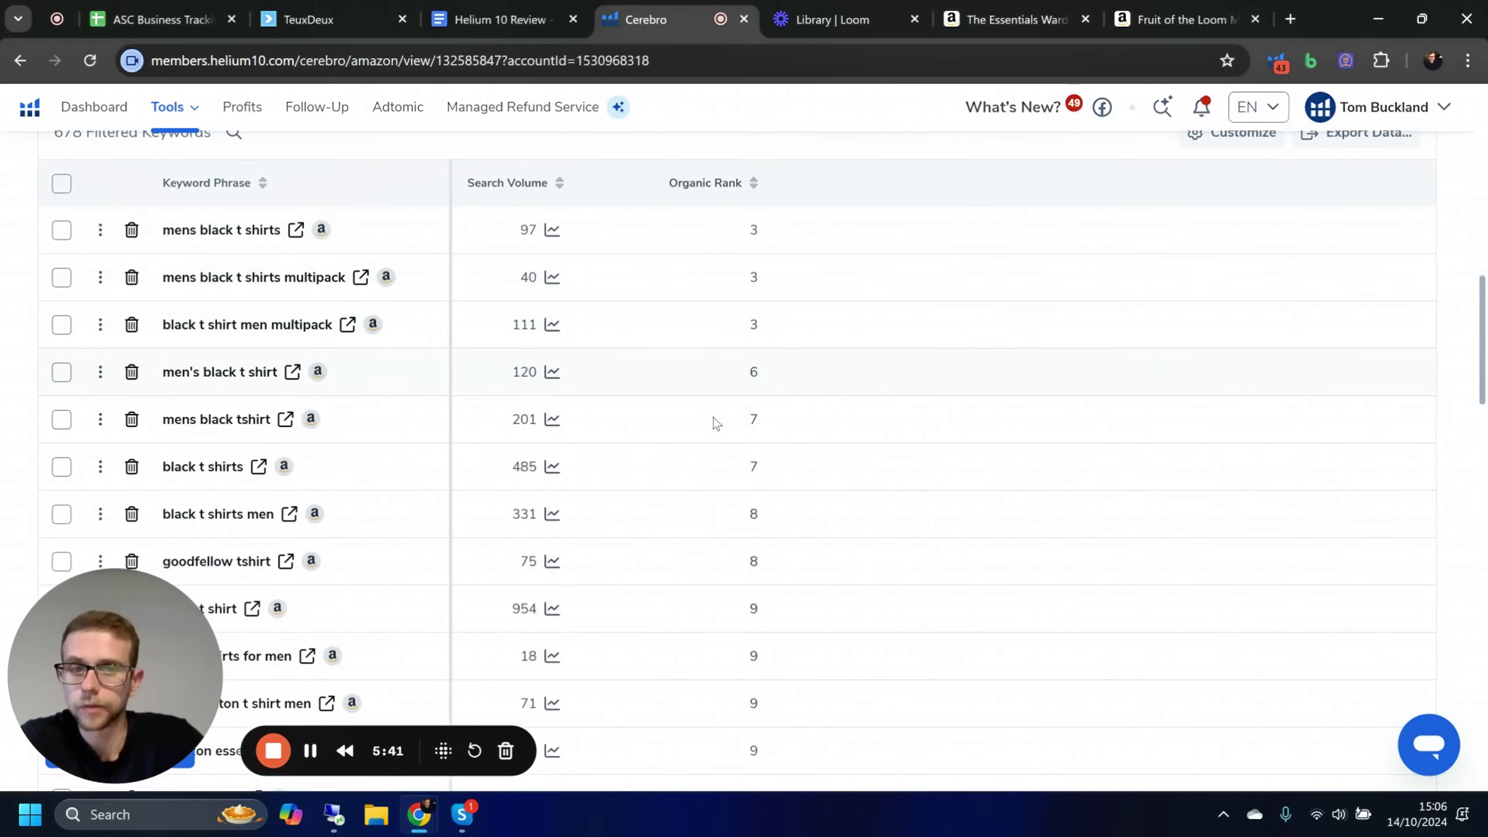
scroll(715, 422, "down", 2)
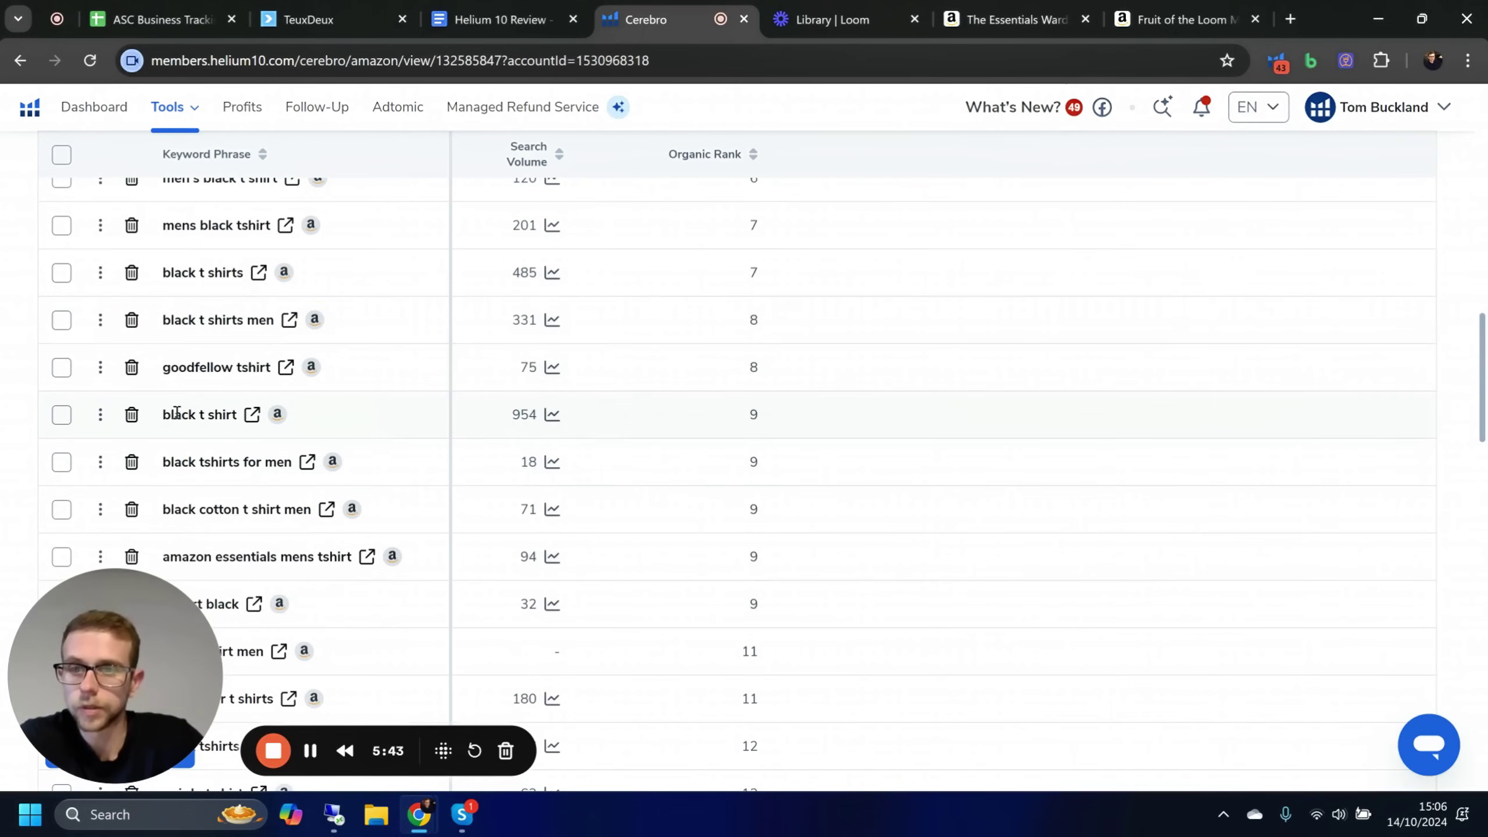
scroll(735, 425, "down", 5)
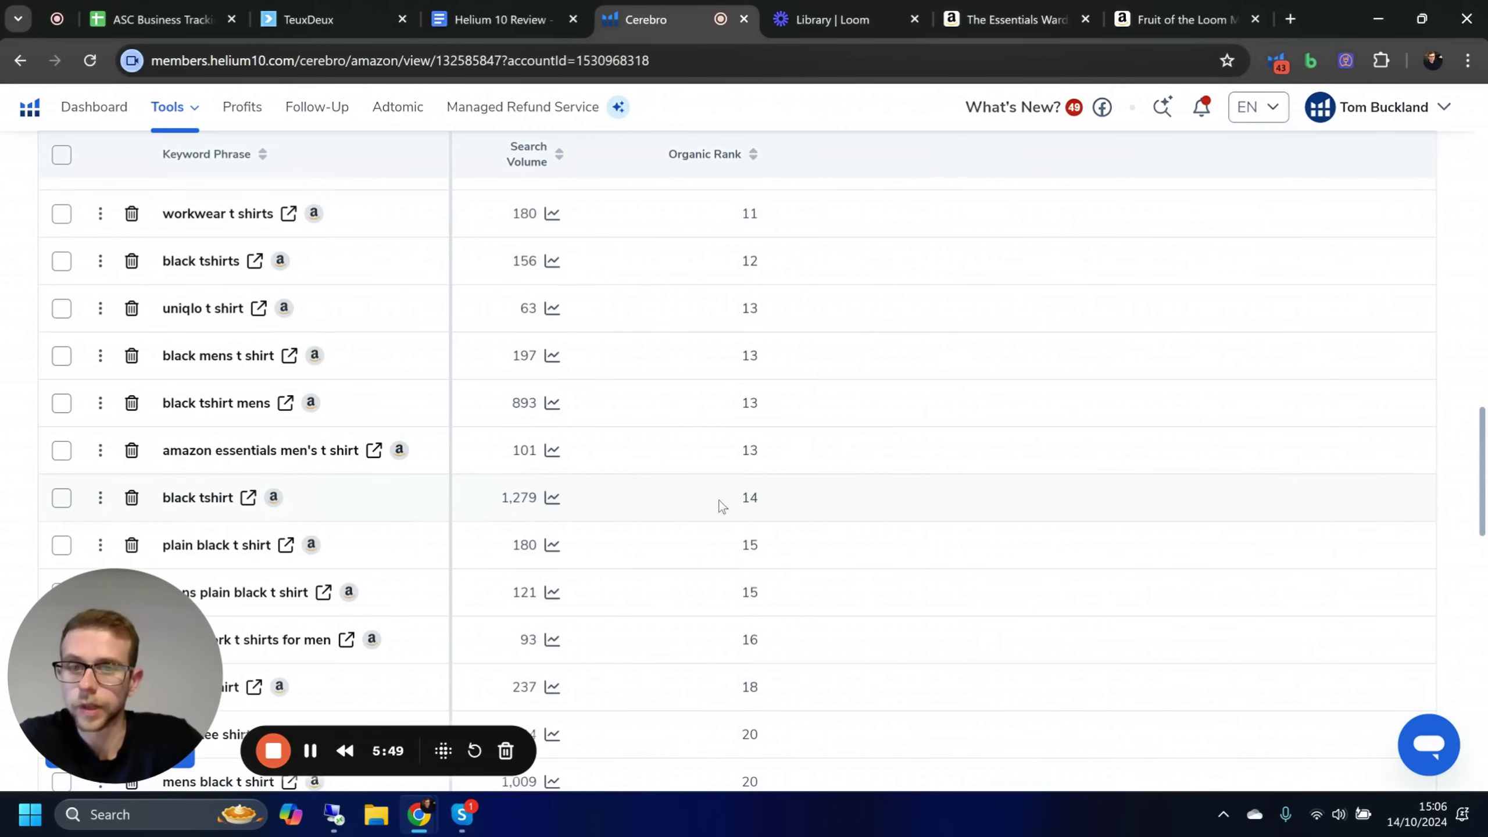
scroll(722, 505, "down", 4)
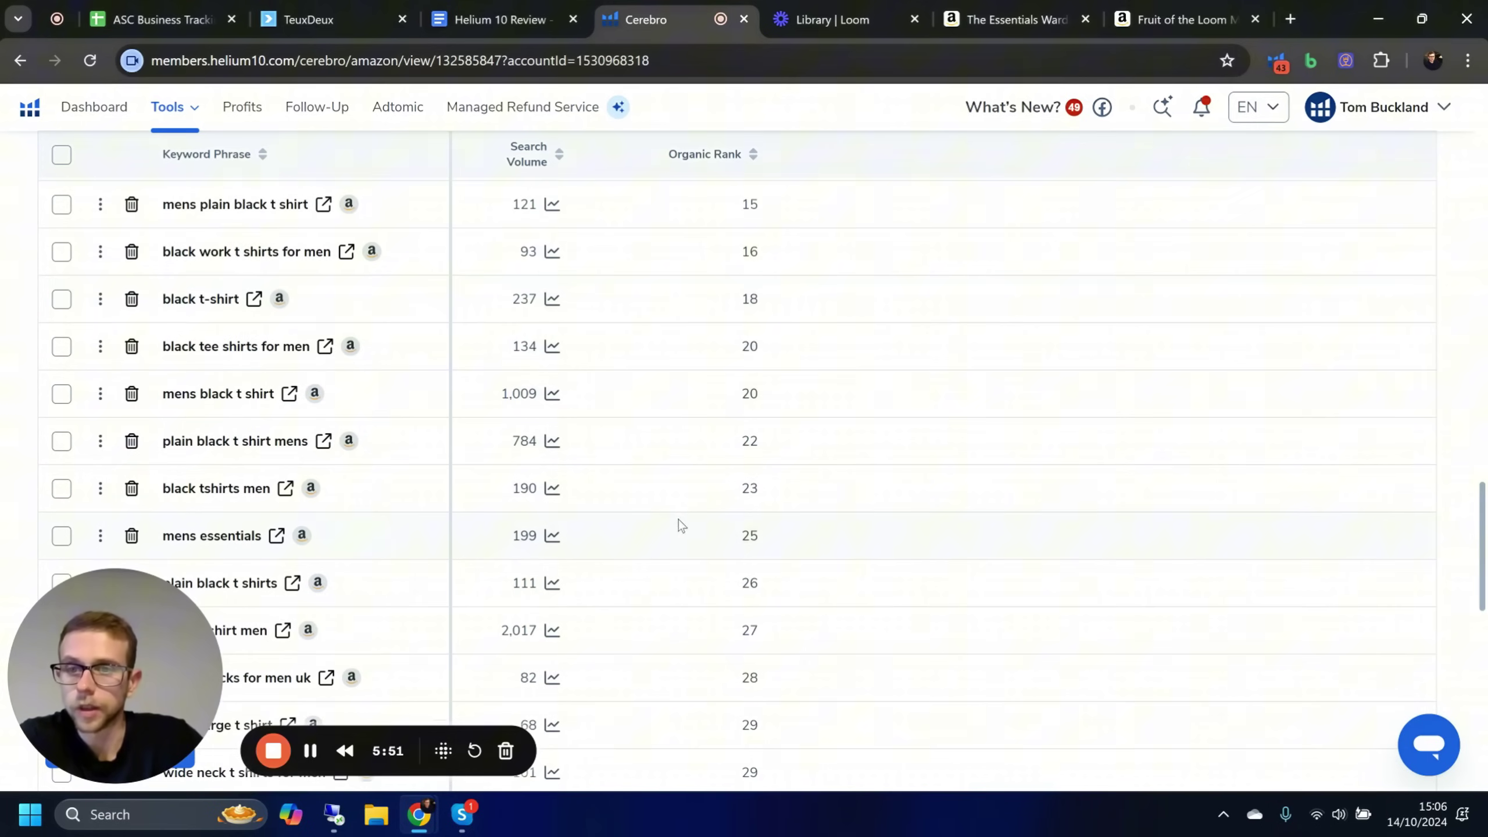
scroll(682, 521, "up", 6)
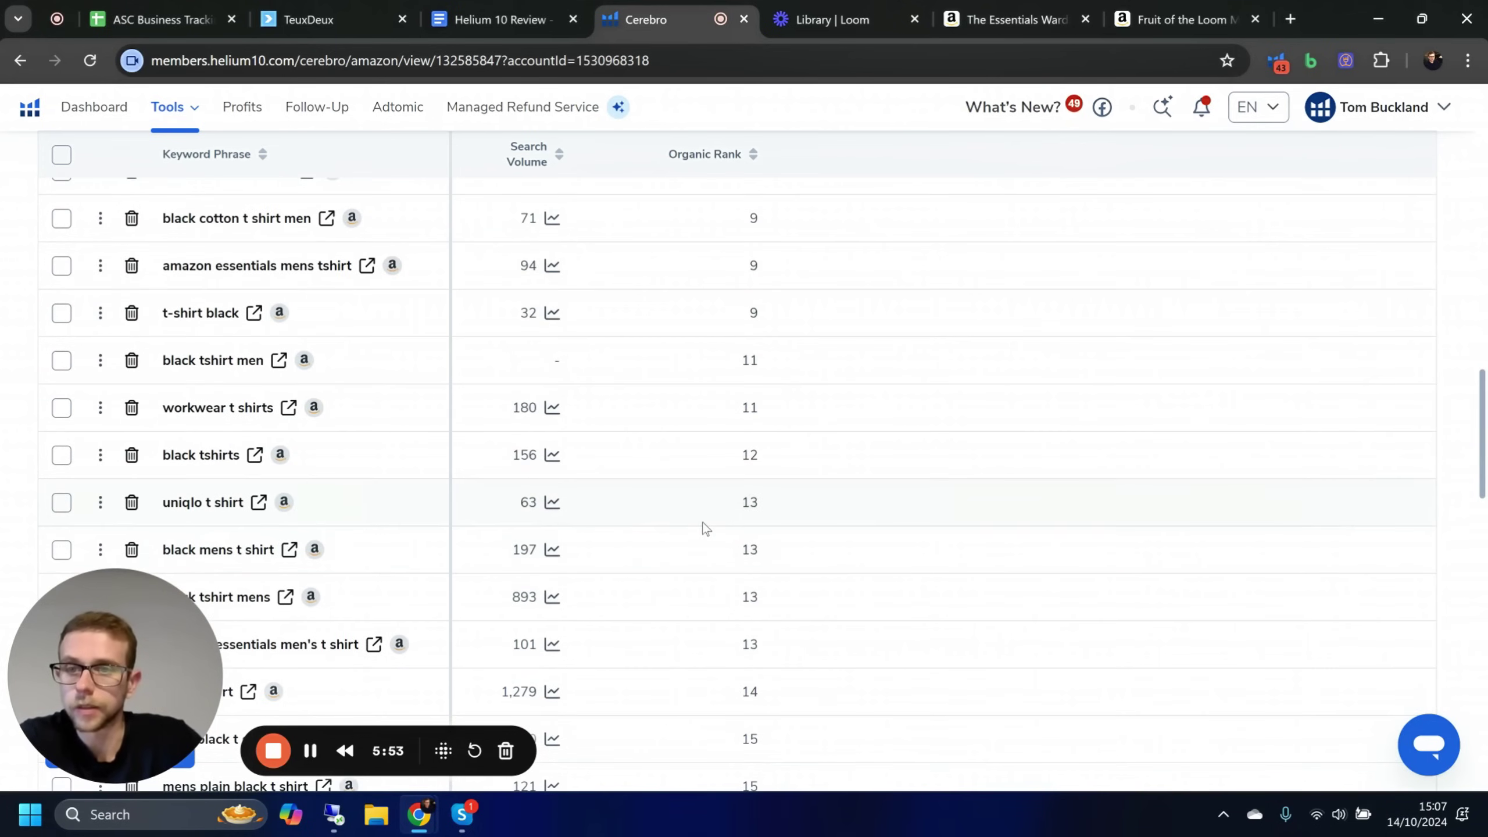
scroll(705, 528, "up", 7)
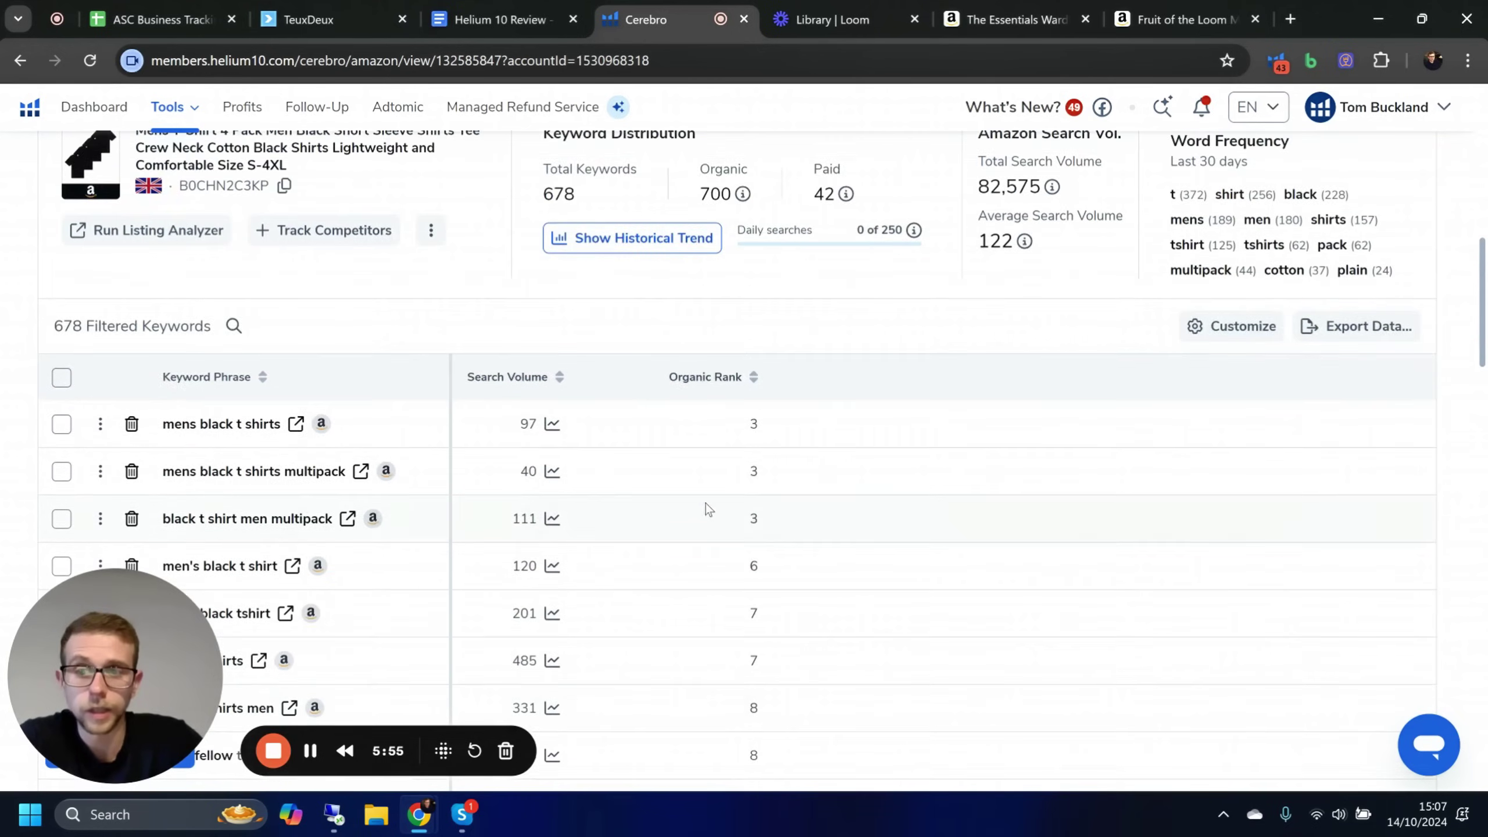
scroll(708, 508, "down", 1)
- On the Essentials Wardrobe listing, view the product's sales chart over 90 days, then close it
left_click(935, 8)
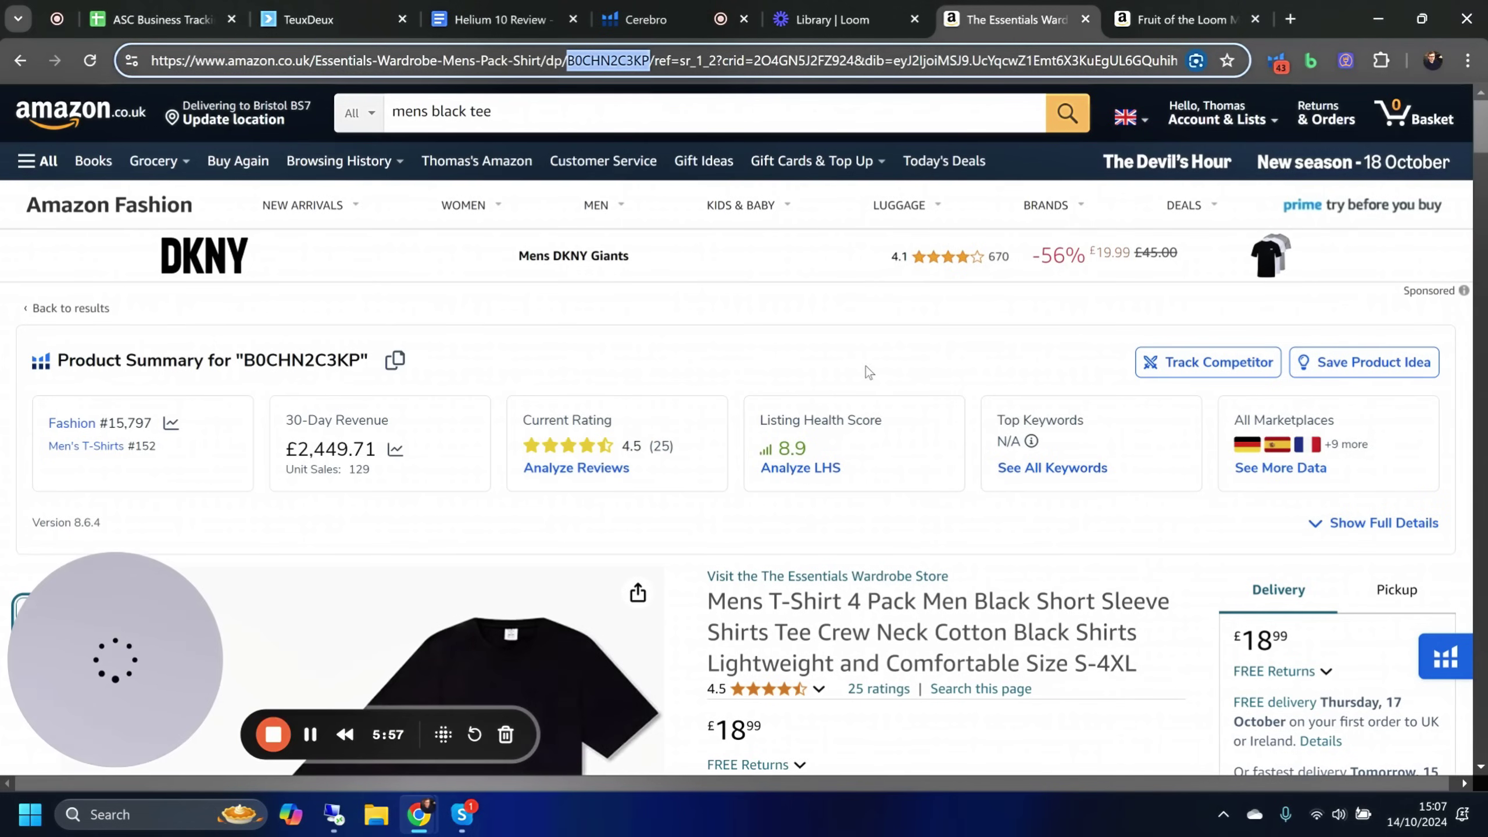
scroll(865, 365, "down", 5)
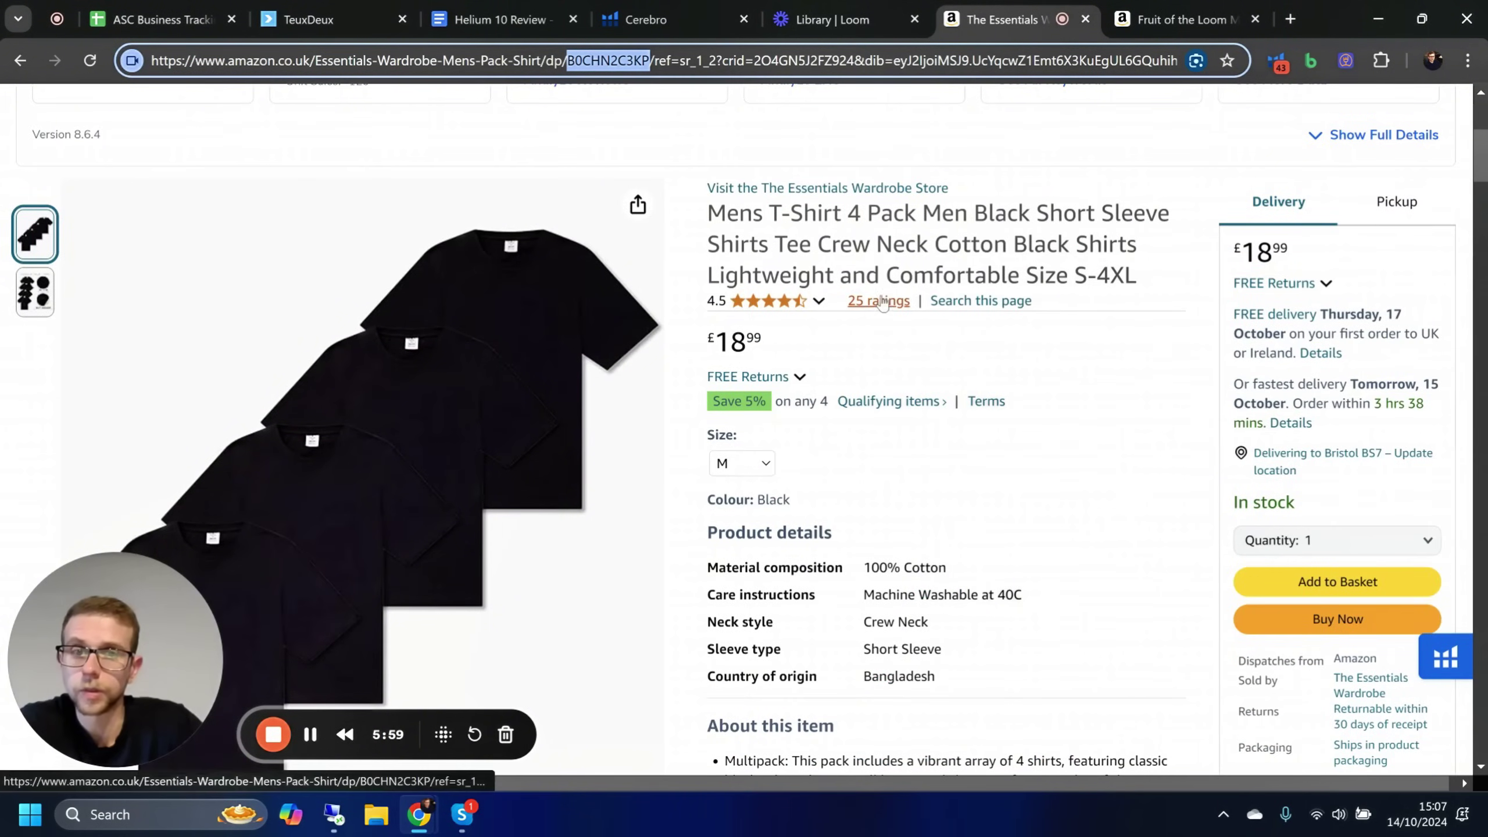
scroll(1038, 292, "up", 4)
scroll(1038, 292, "up", 1)
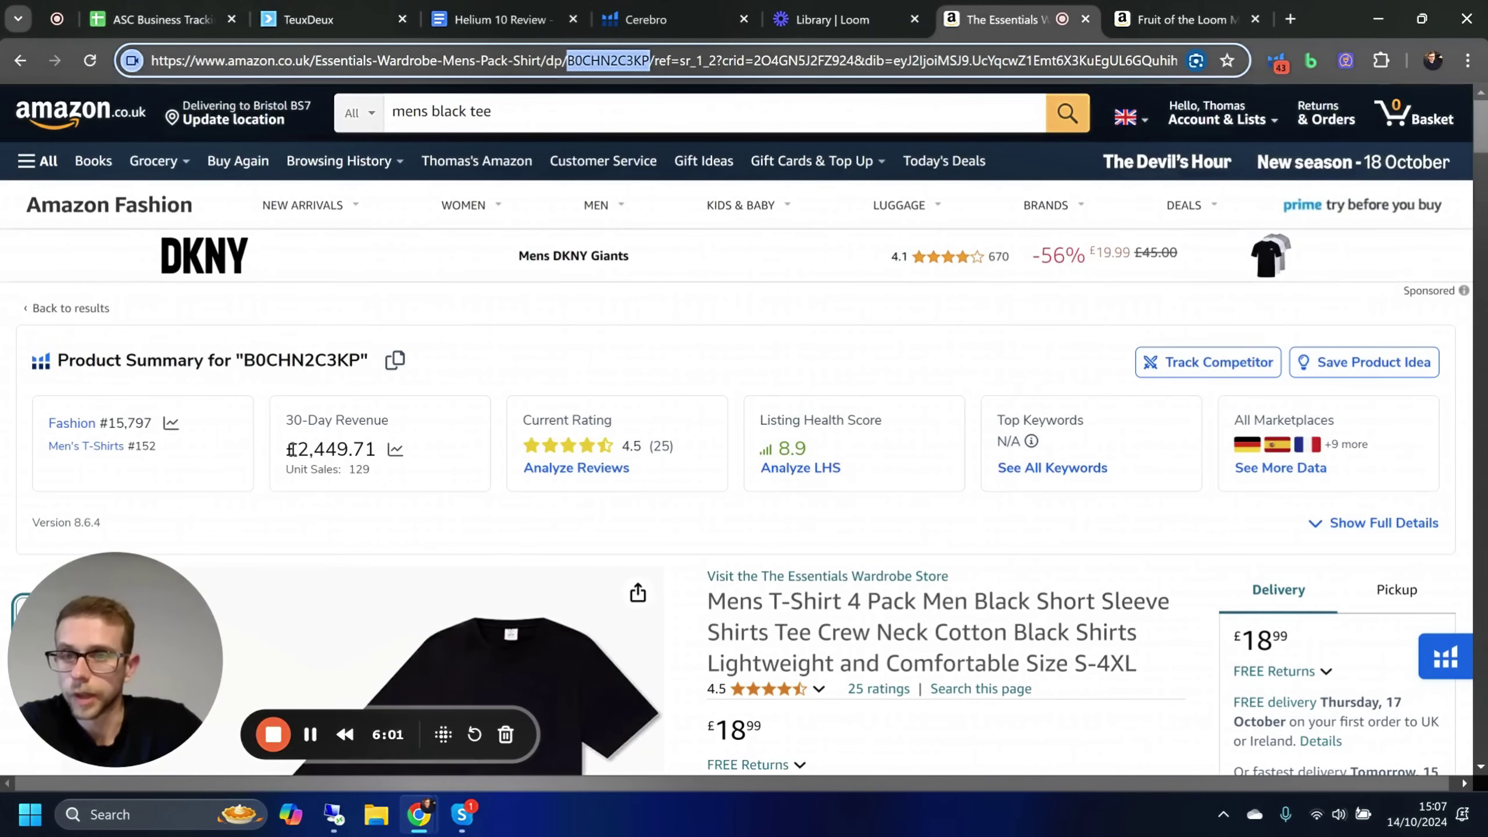
left_click_drag(291, 449, 354, 450)
left_click(472, 422)
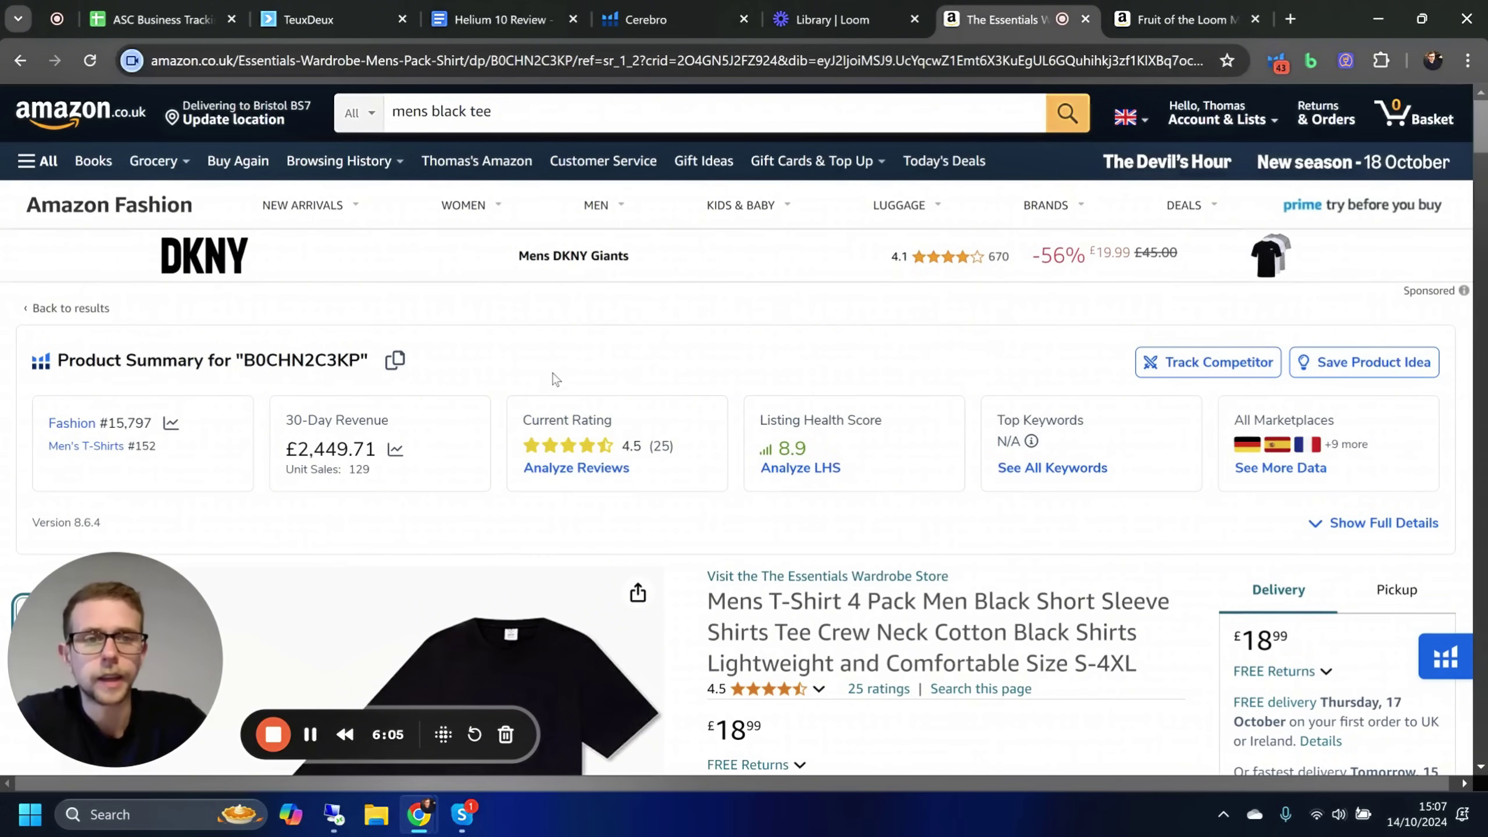
left_click(396, 450)
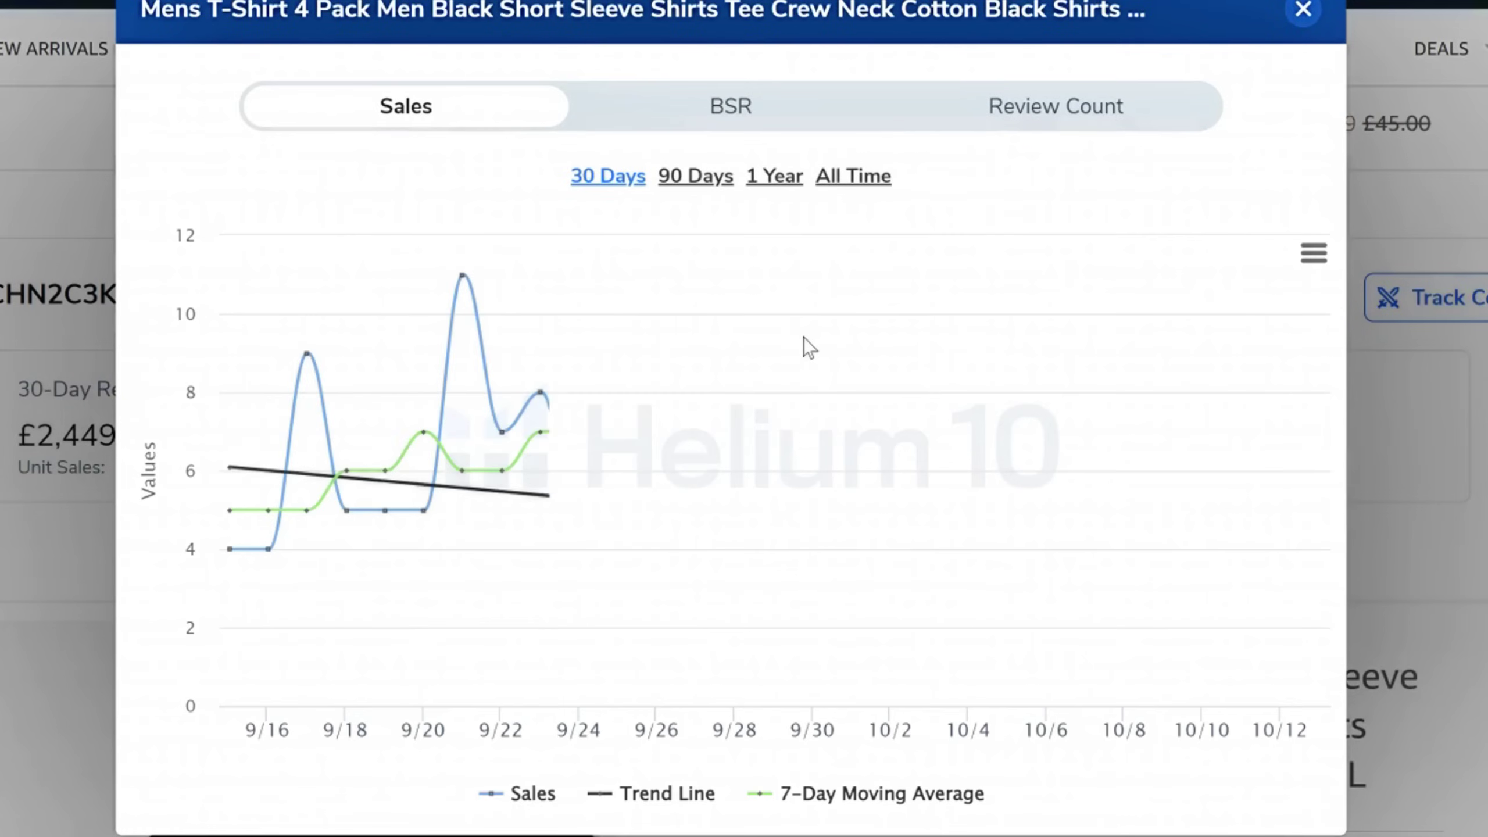
left_click(696, 177)
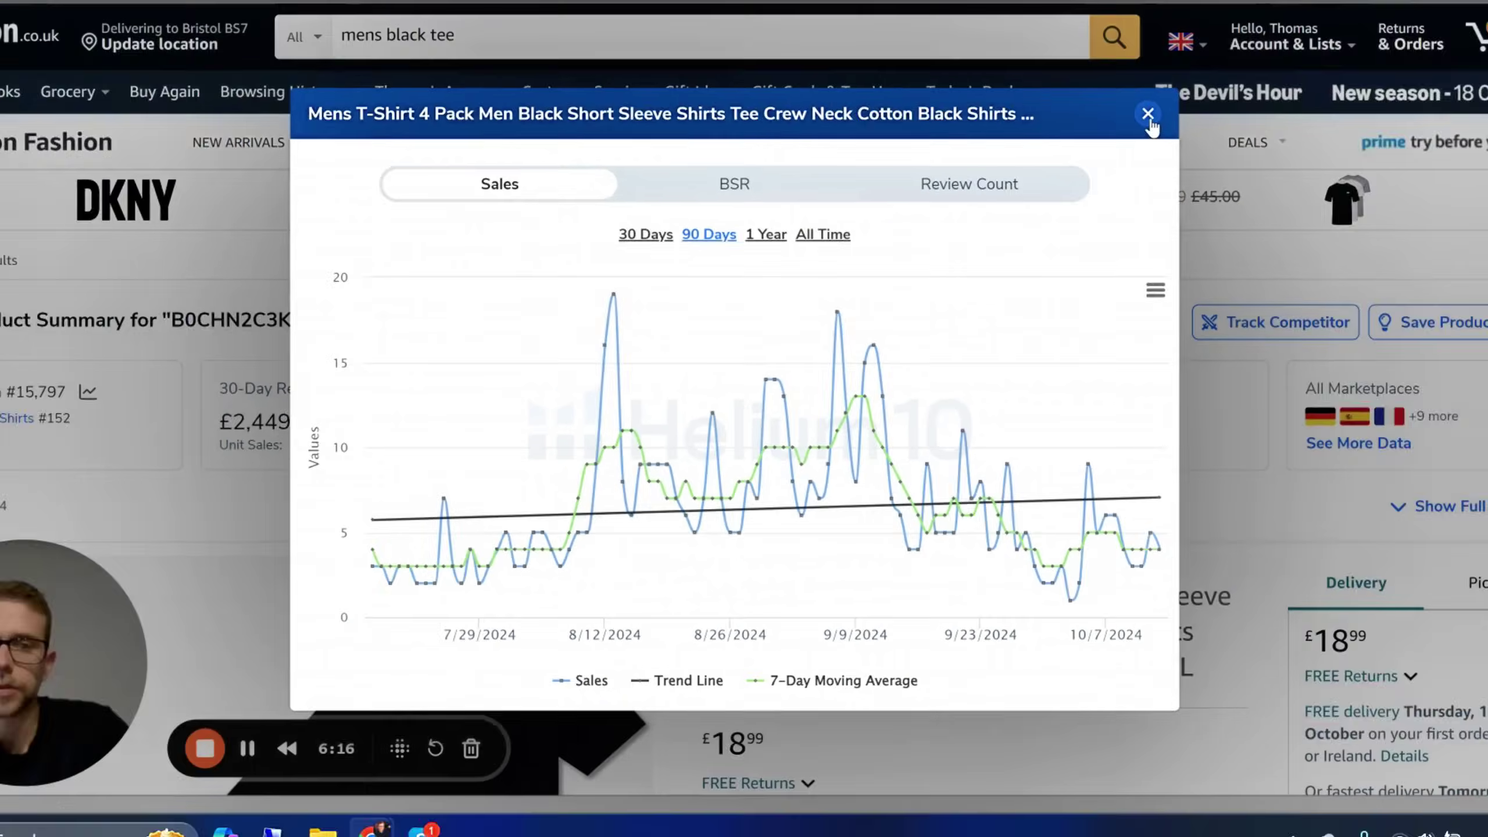
left_click(1149, 116)
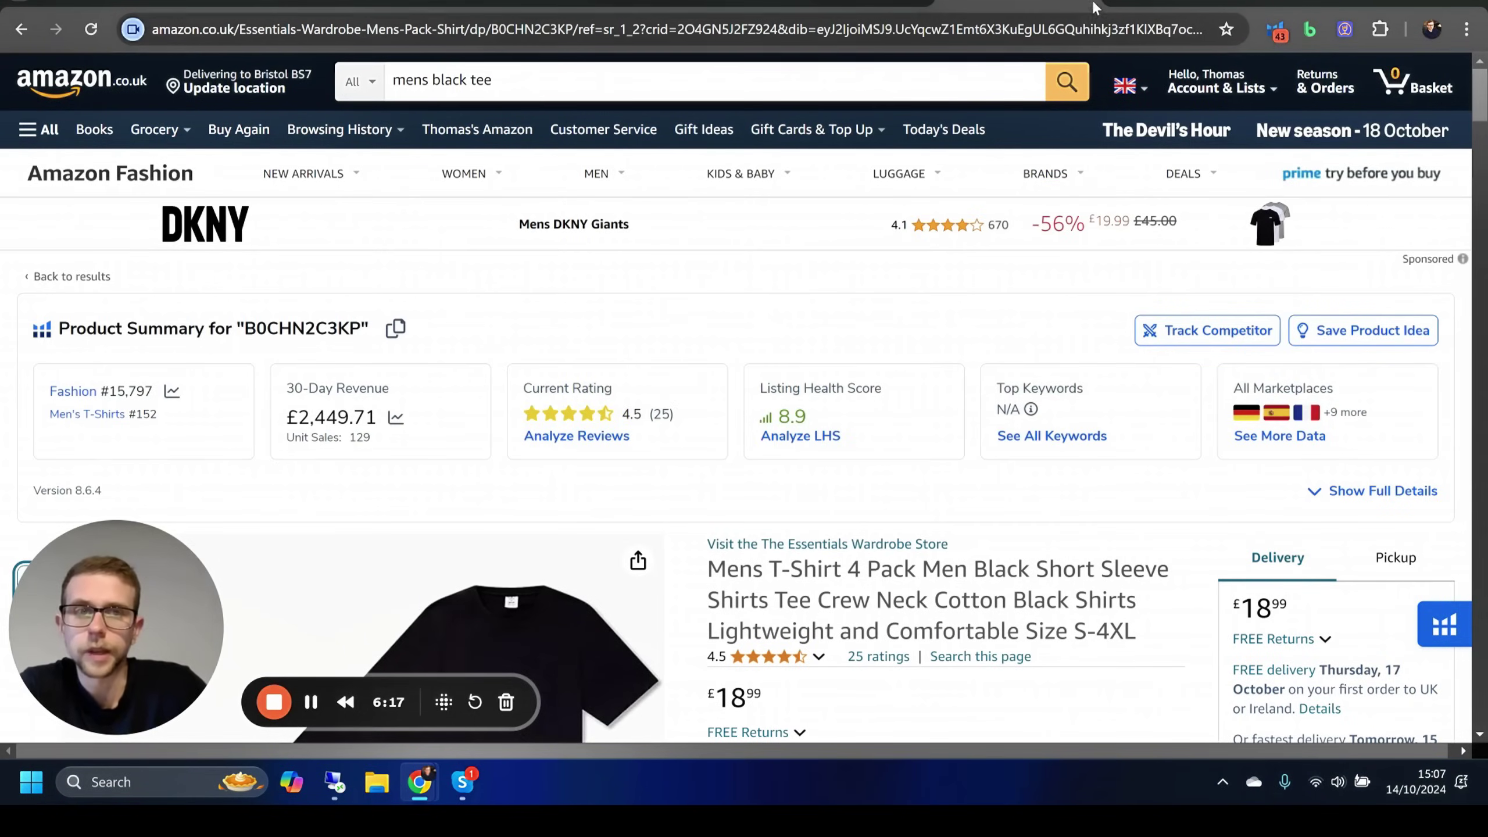
key("ctrl+Tab")
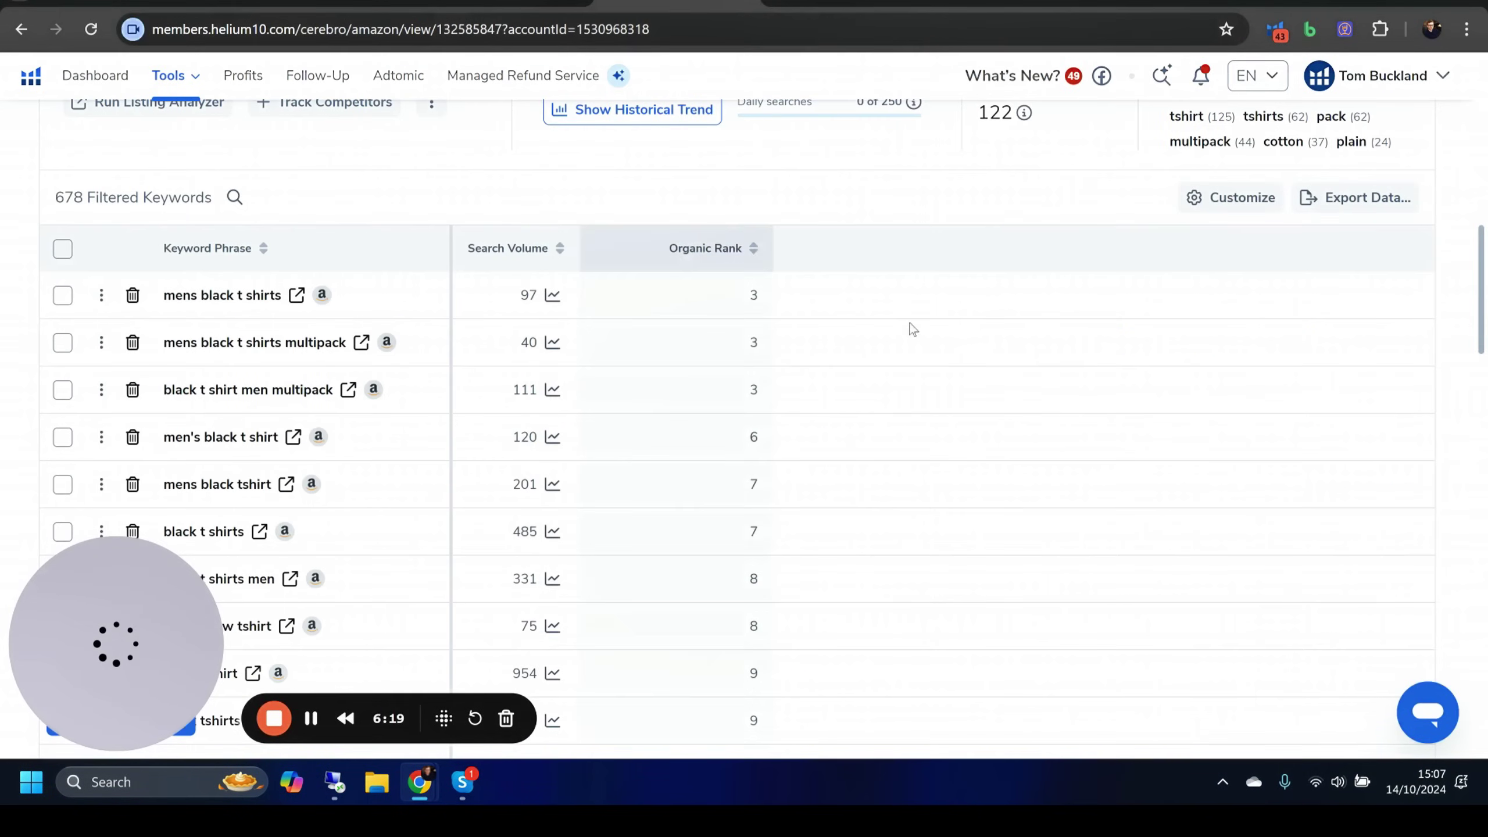
scroll(907, 327, "up", 5)
left_click(1352, 487)
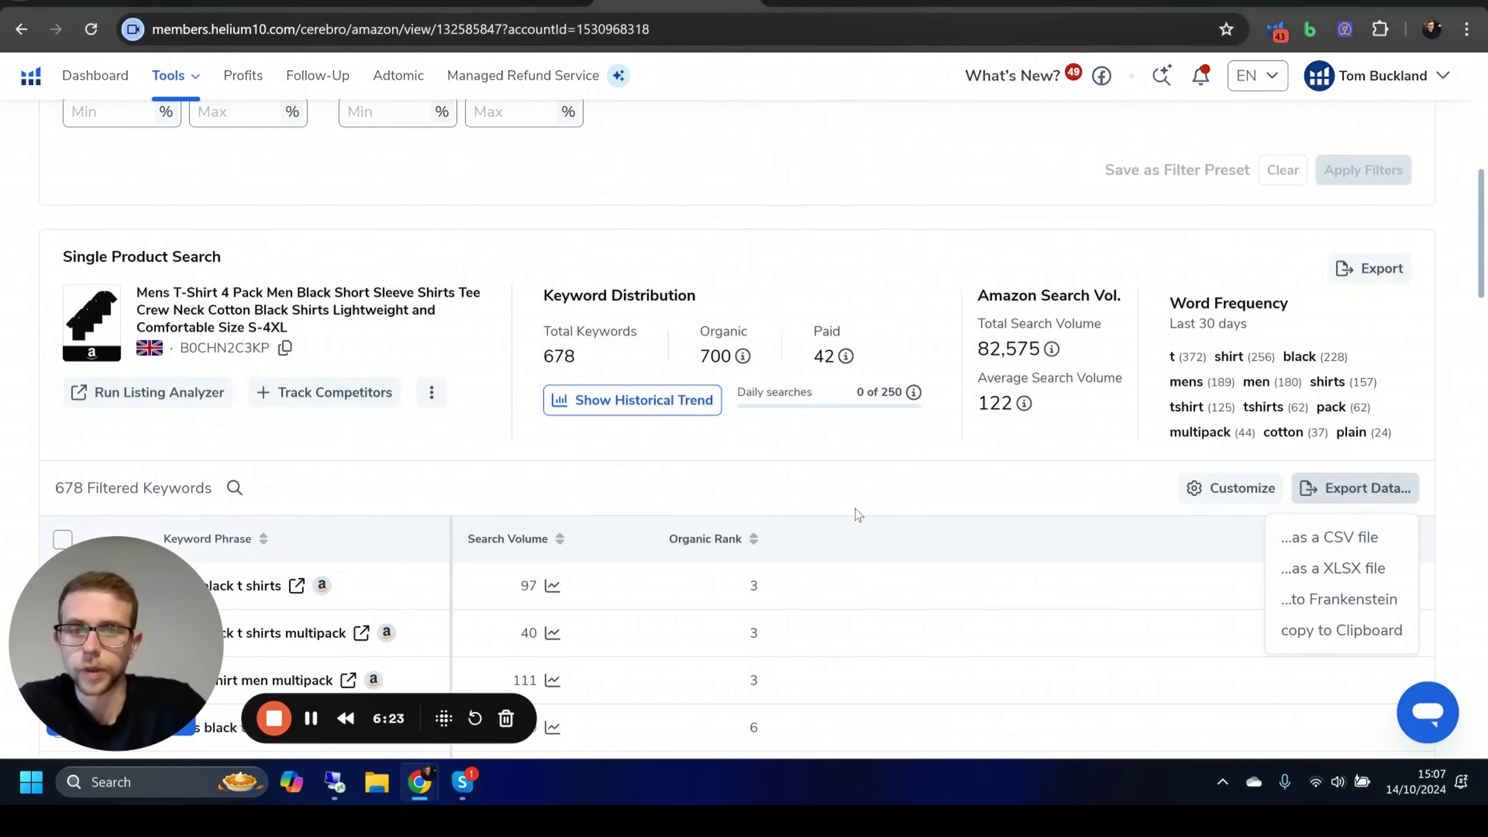
left_click(850, 492)
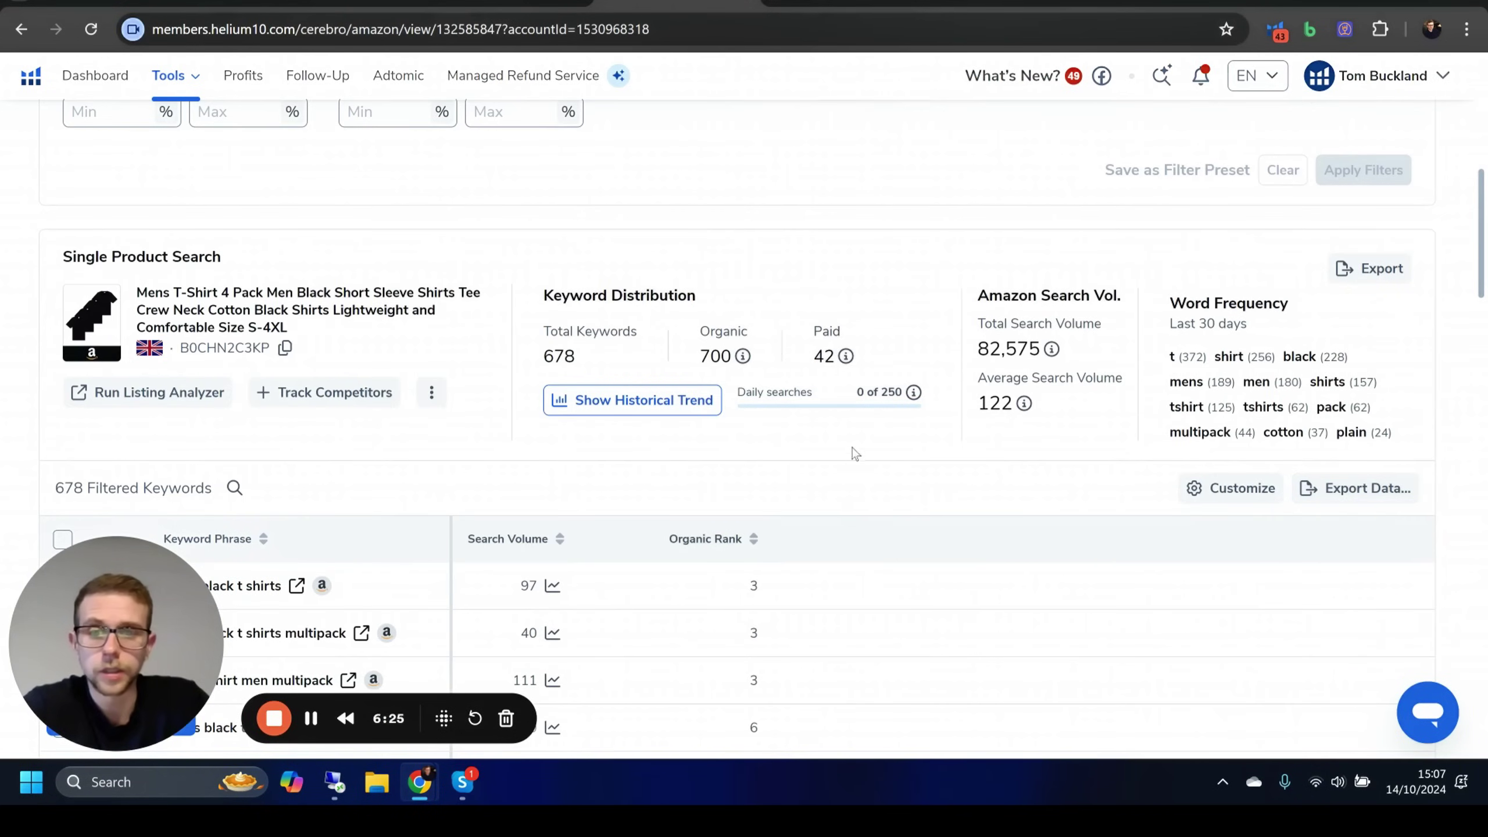
scroll(854, 455, "down", 5)
scroll(860, 421, "up", 3)
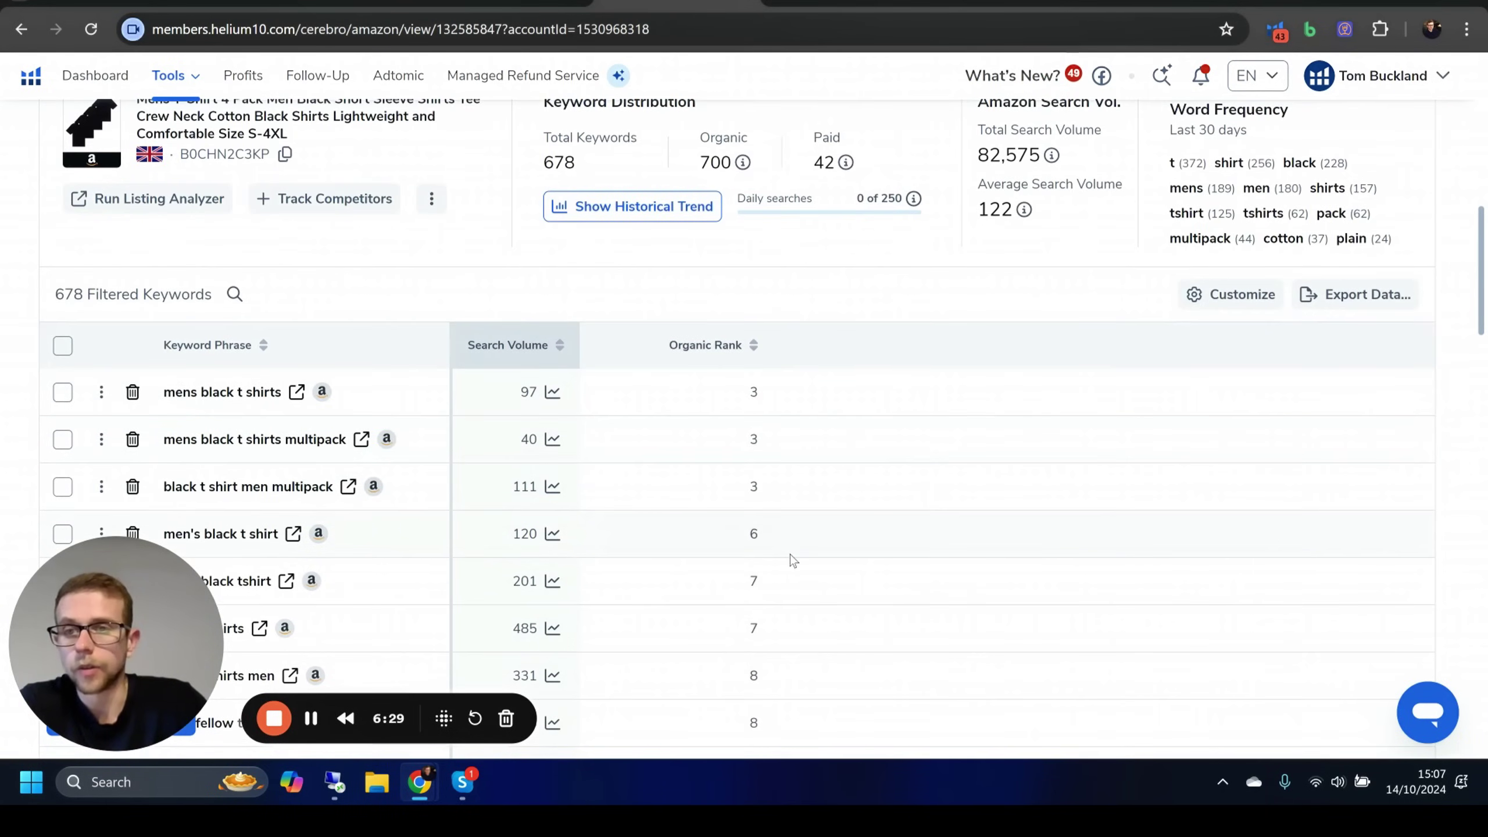
scroll(484, 392, "up", 10)
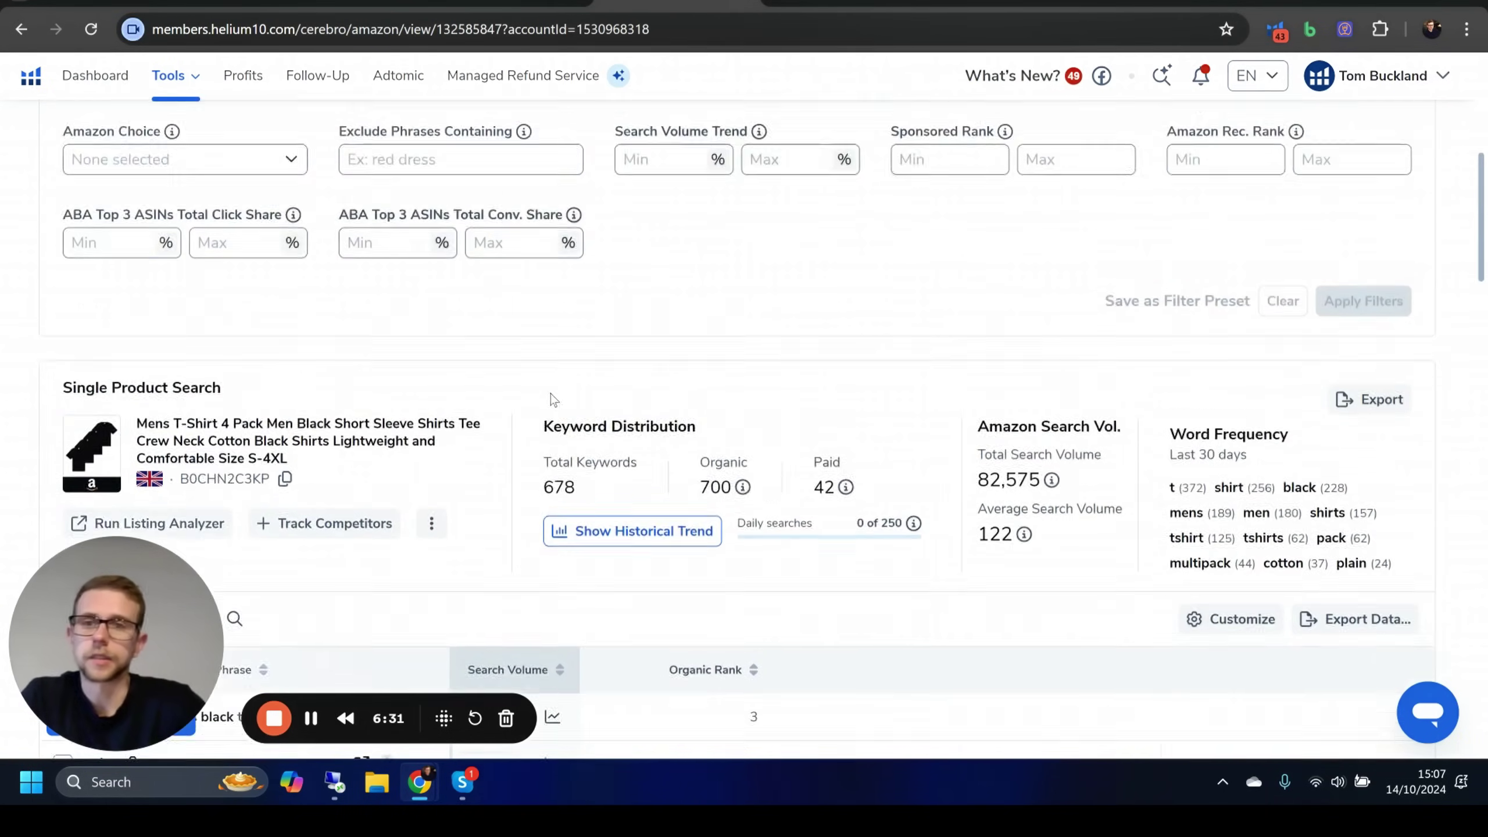
- Enter 30 as the minimum search volume filter
scroll(480, 324, "down", 1)
left_click(365, 343)
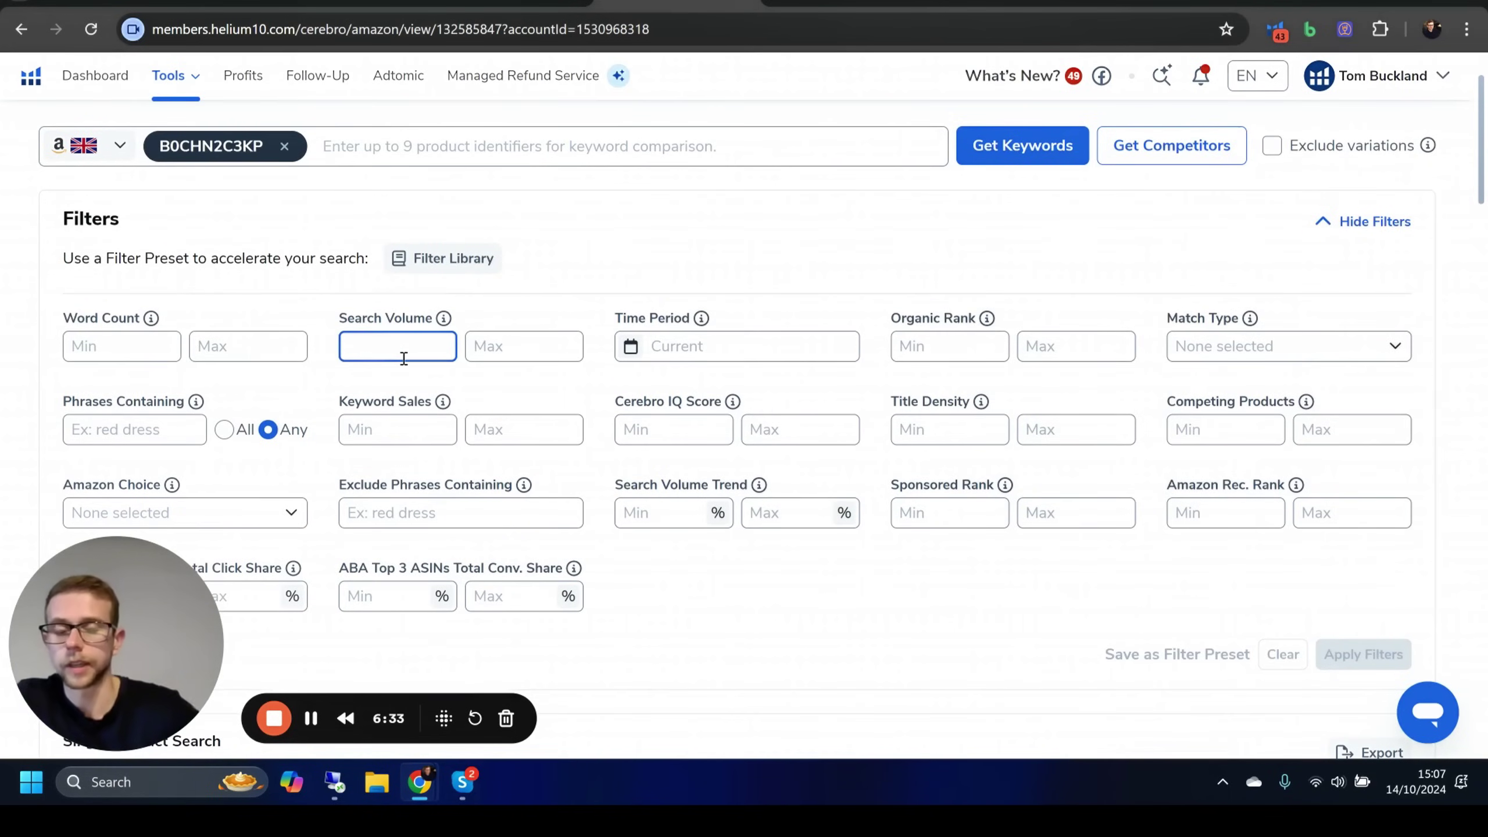
type("30")
key("Tab")
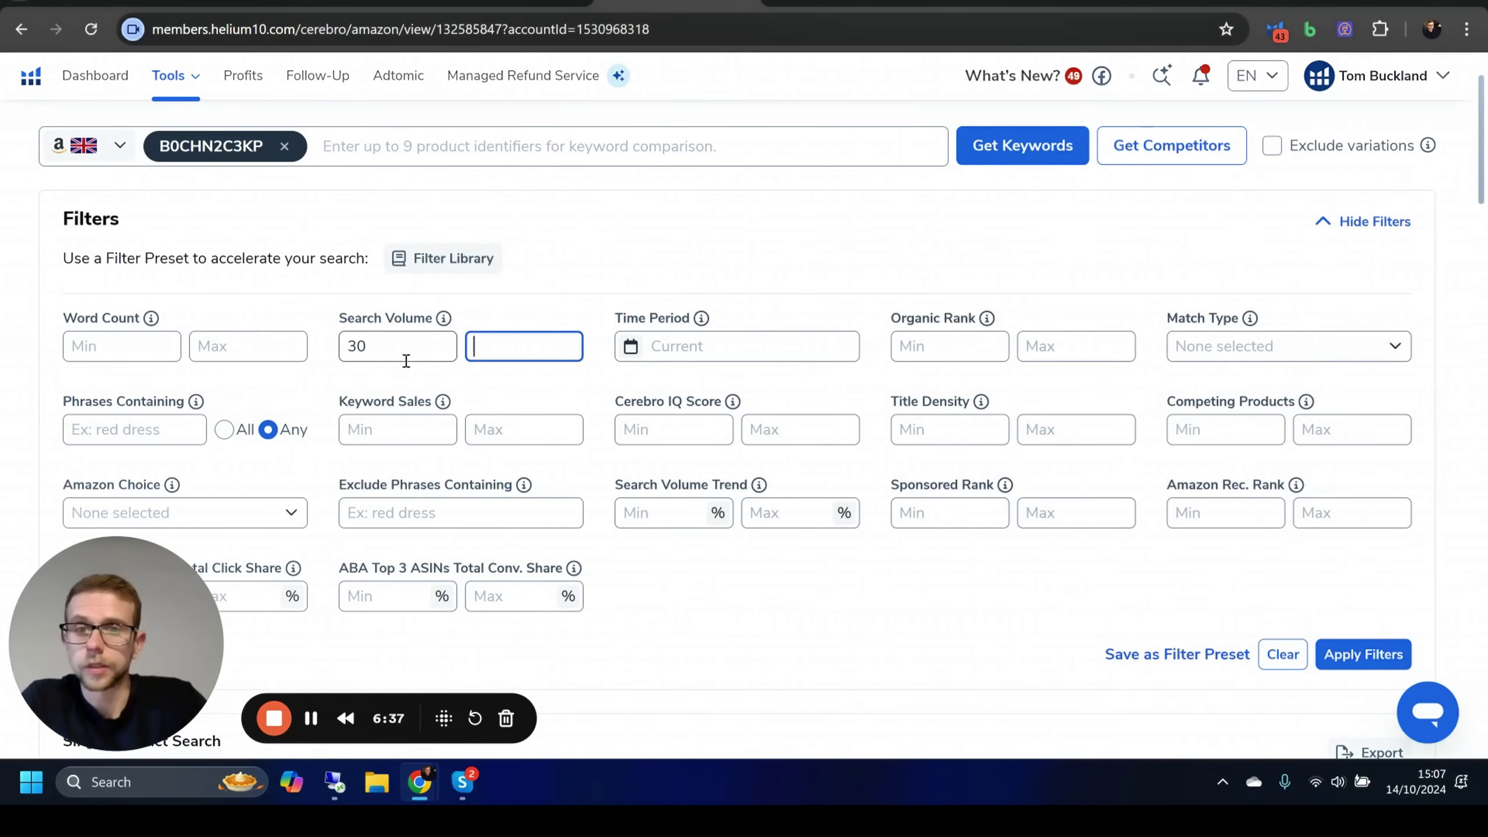
- Scan keywords, highlighting 'black tshirts for men' and 'black cotton t shirt men'
scroll(588, 299, "down", 12)
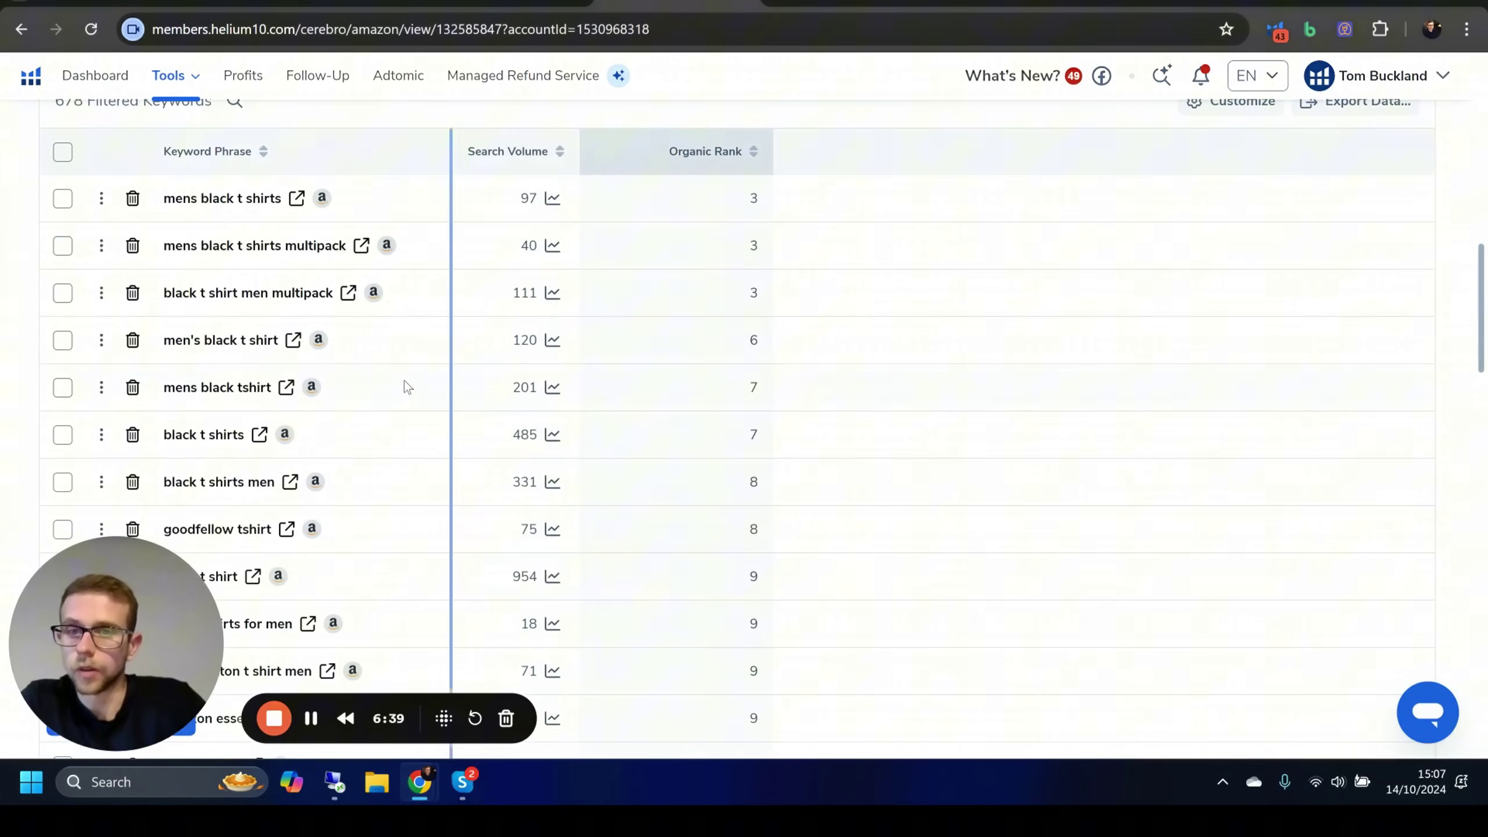
scroll(252, 350, "down", 5)
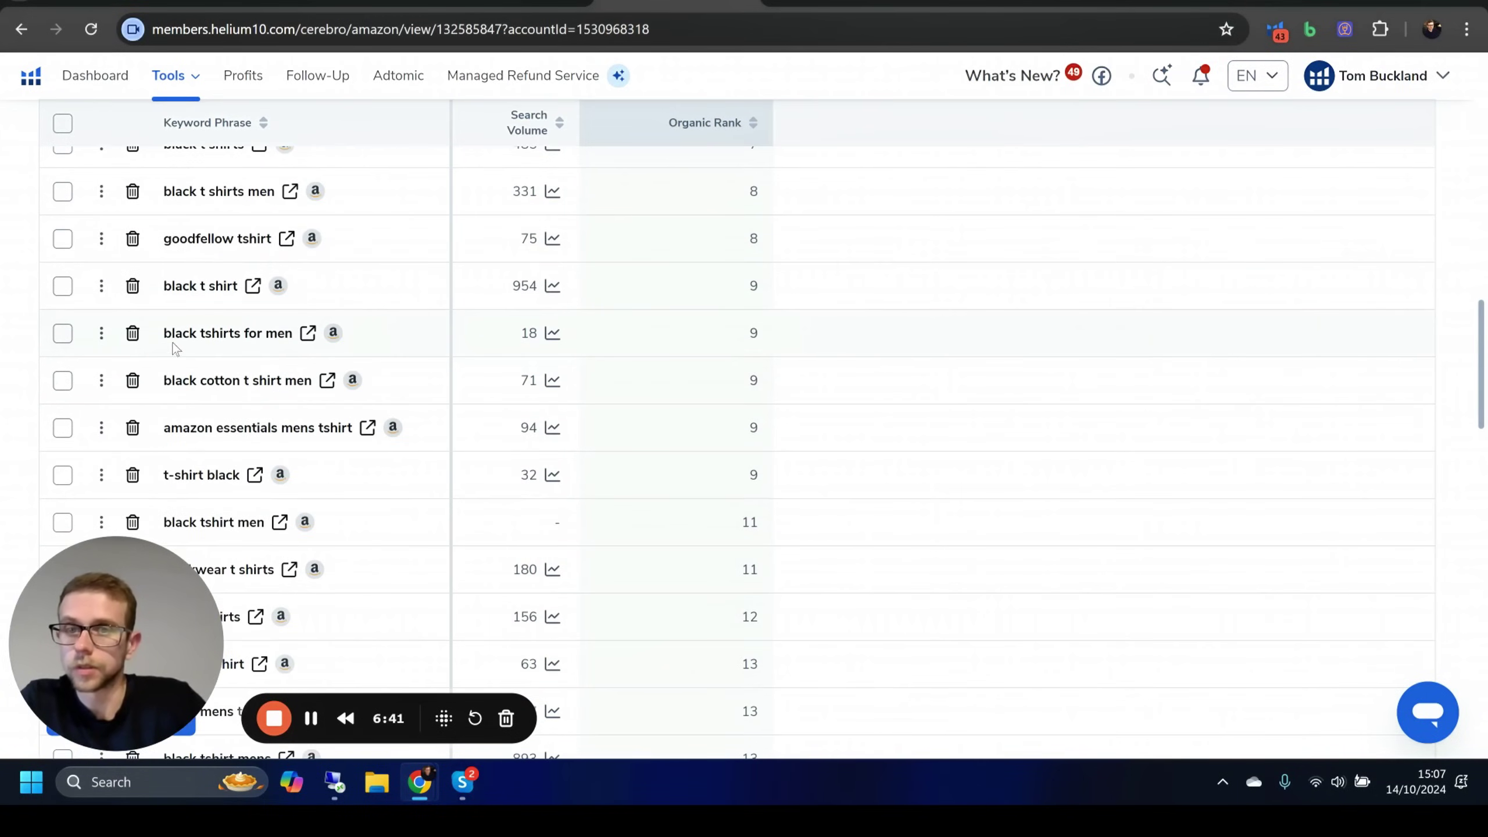
triple_click(216, 332)
triple_click(249, 397)
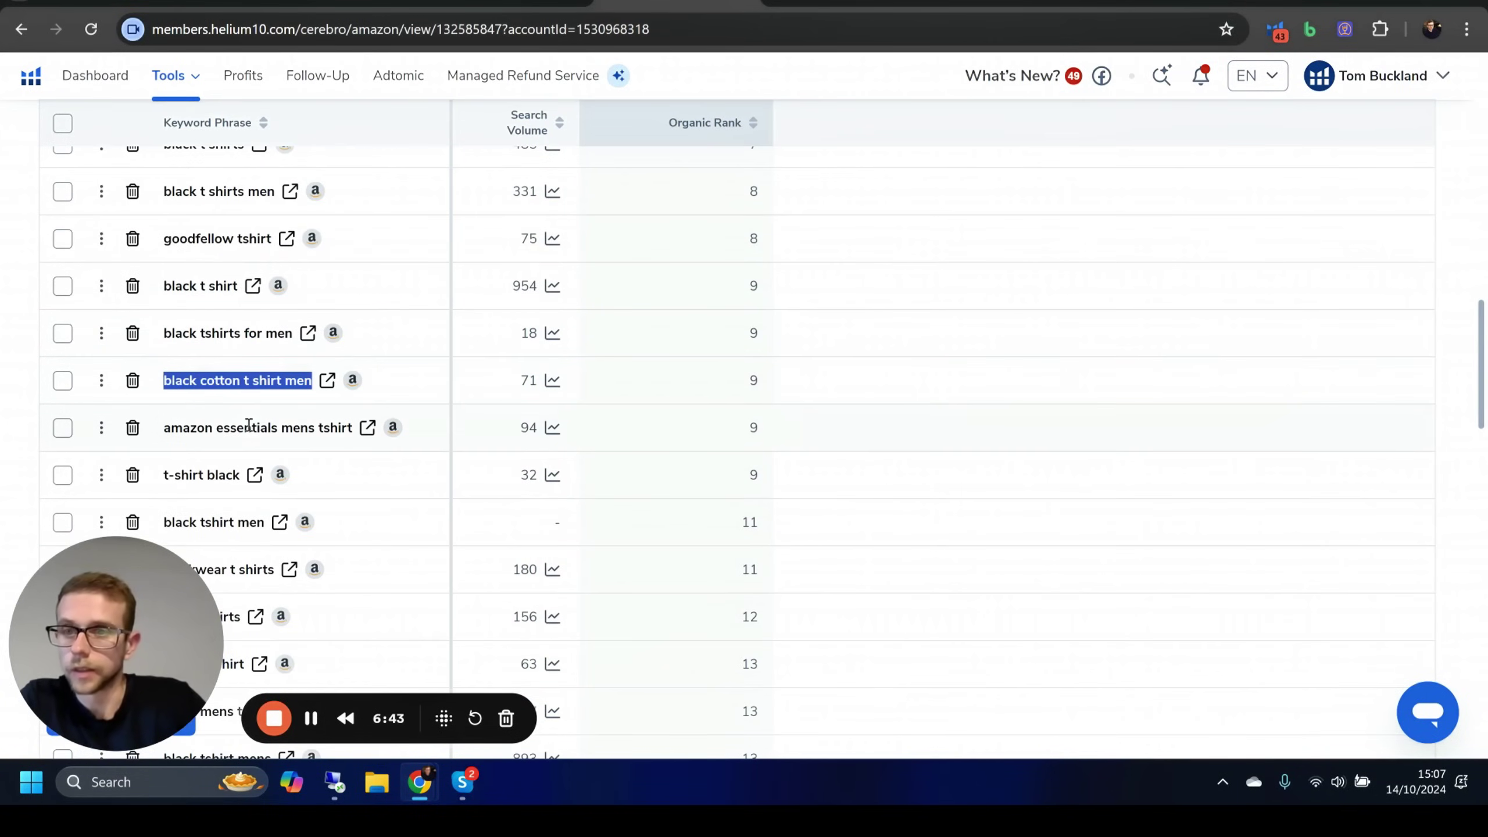
double_click(248, 427)
scroll(178, 264, "down", 3)
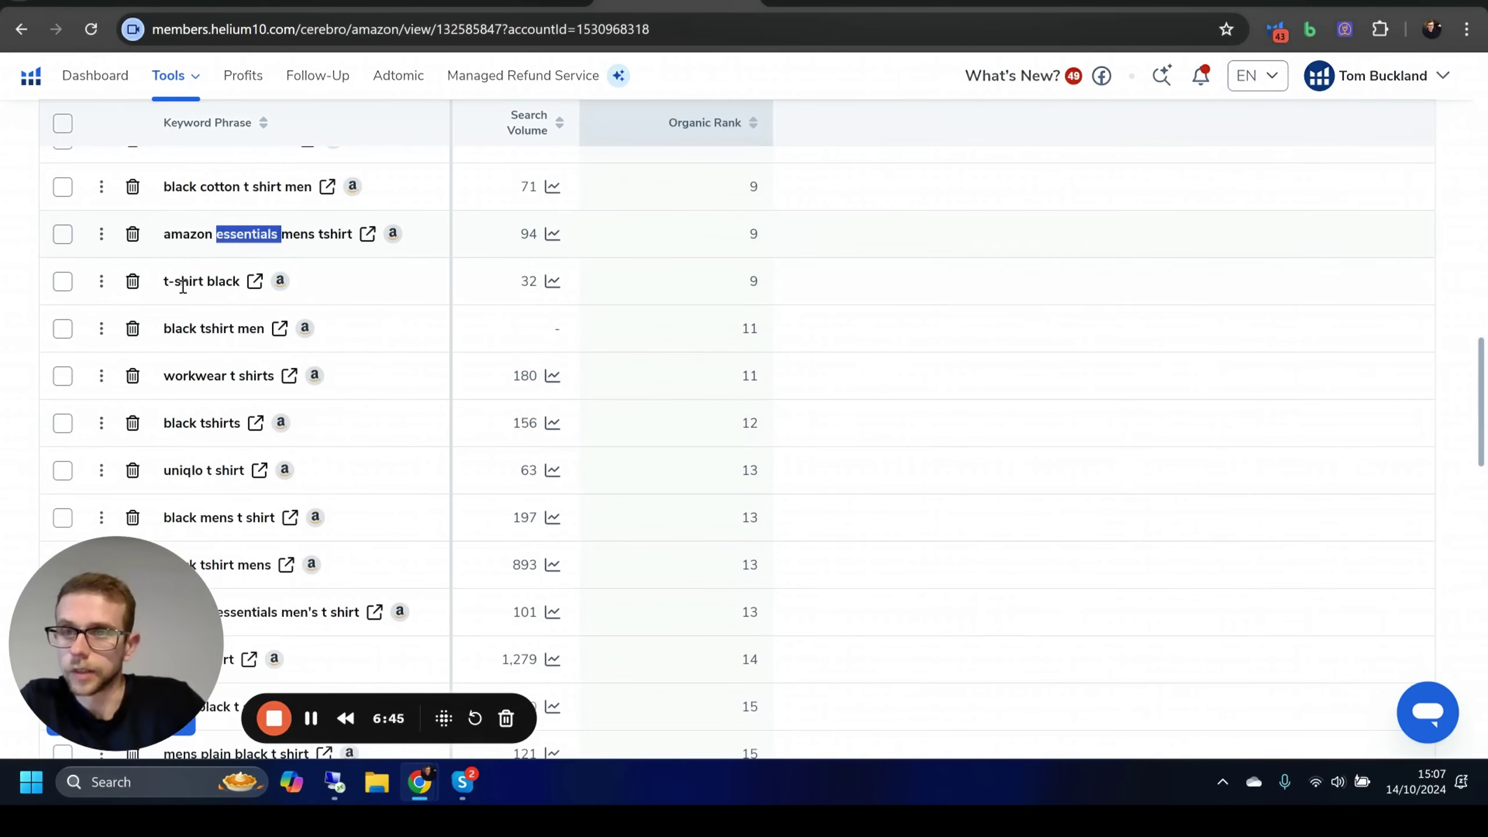
scroll(216, 427, "down", 2)
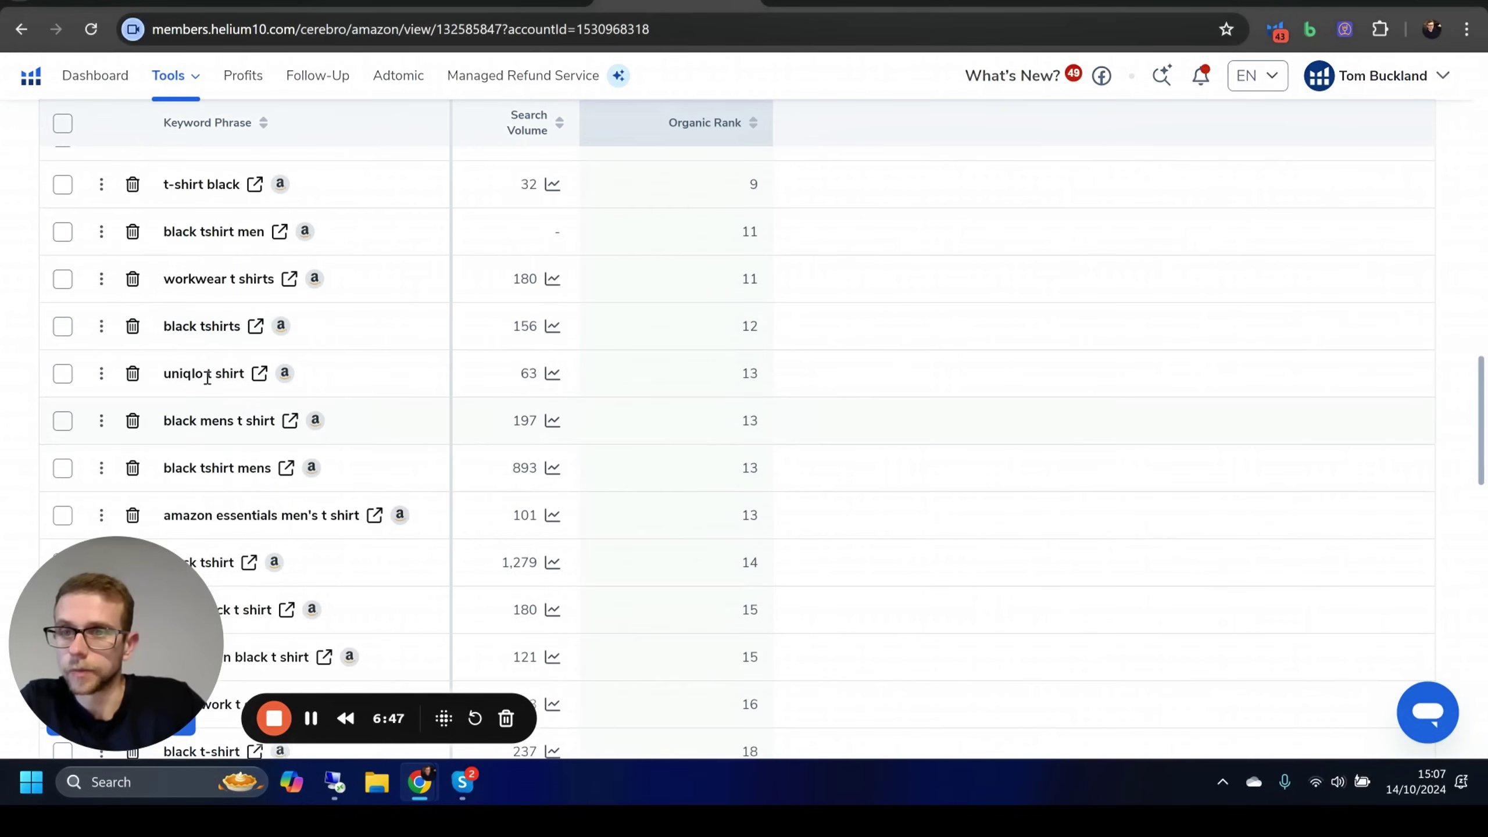
scroll(206, 392, "down", 2)
scroll(206, 325, "down", 2)
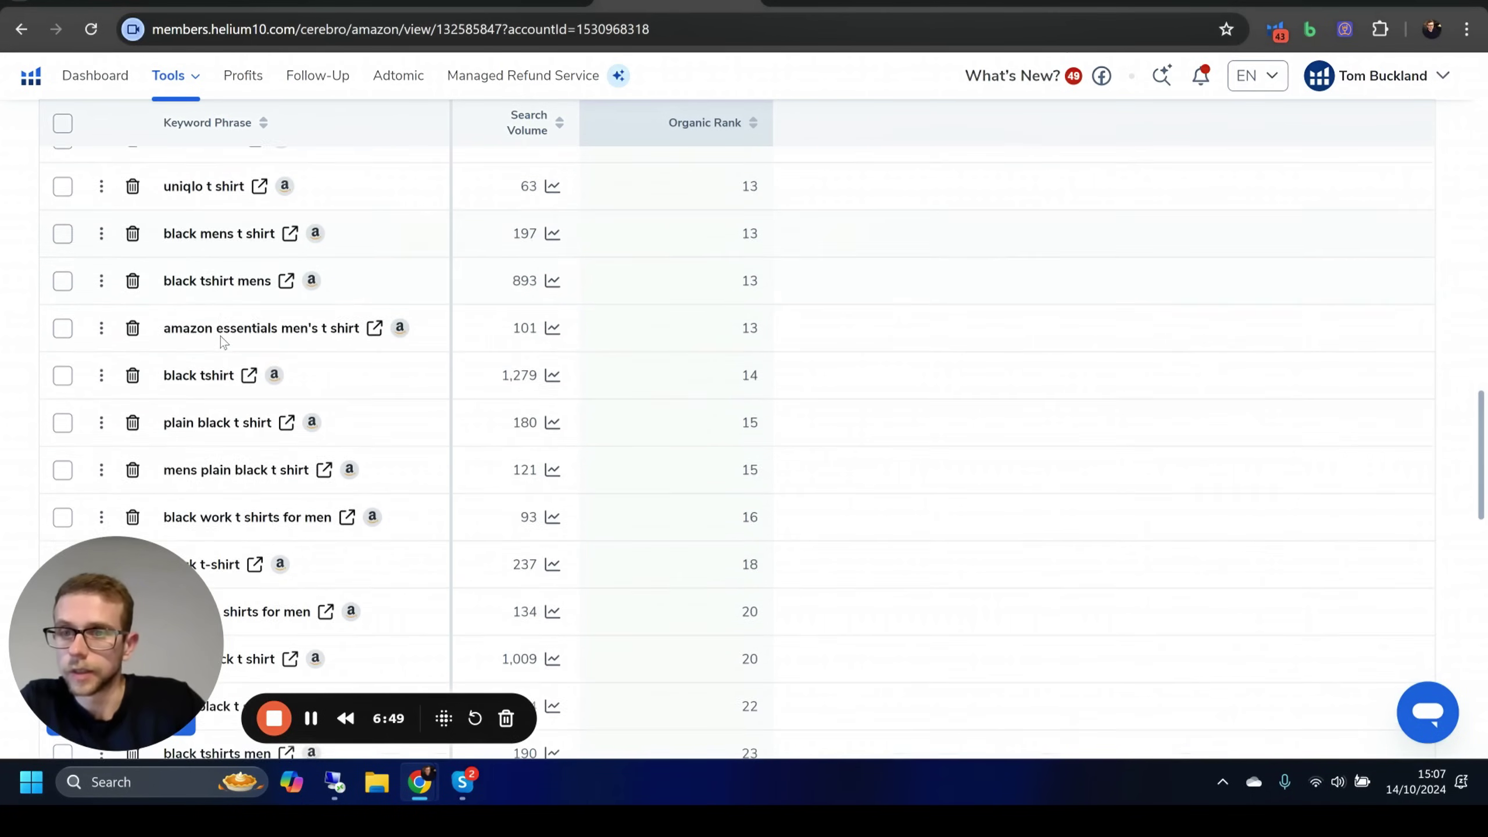
left_click_drag(164, 415, 272, 416)
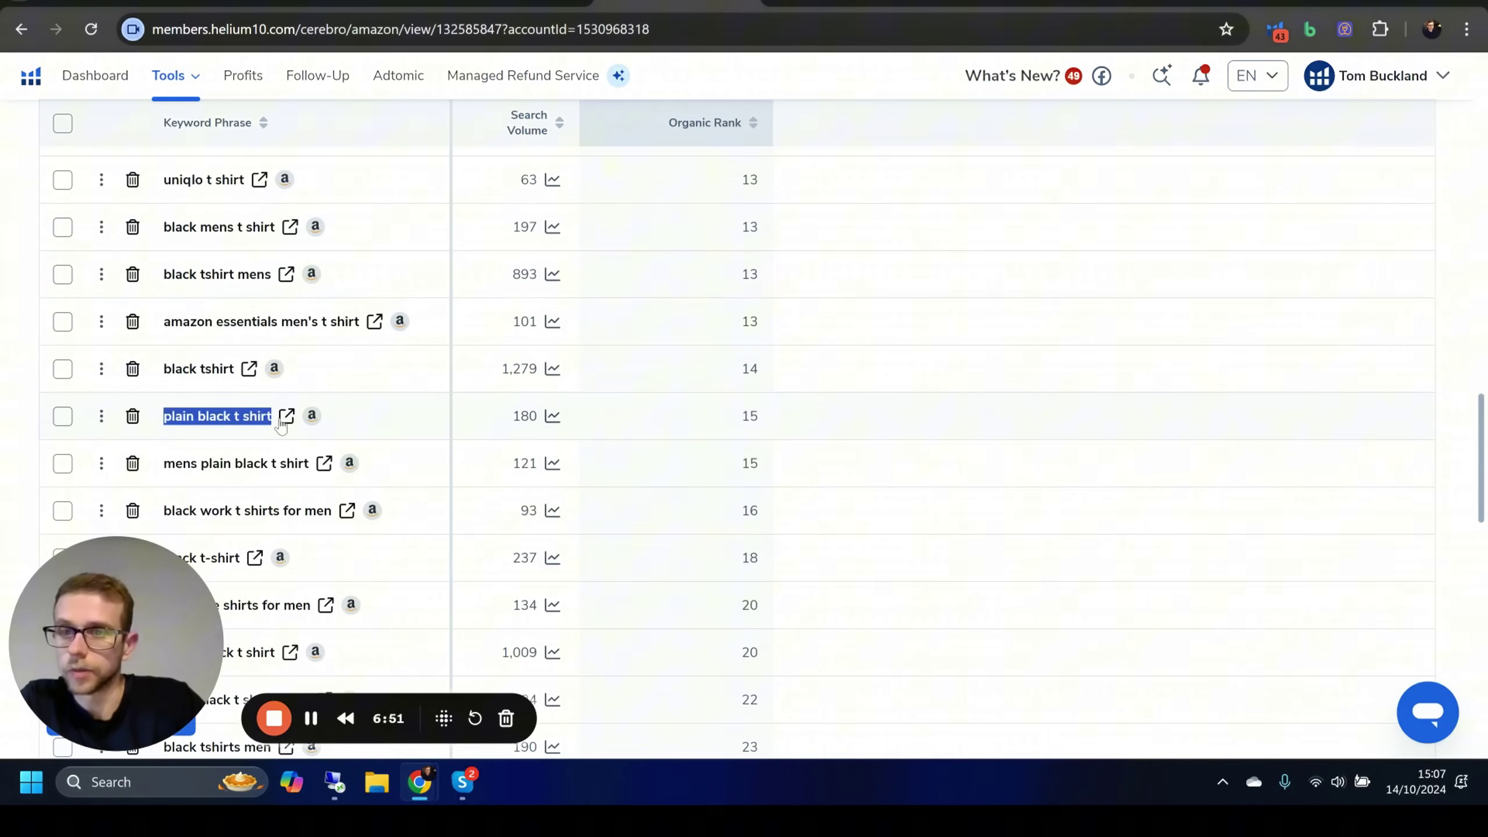
scroll(555, 409, "up", 8)
scroll(555, 409, "up", 10)
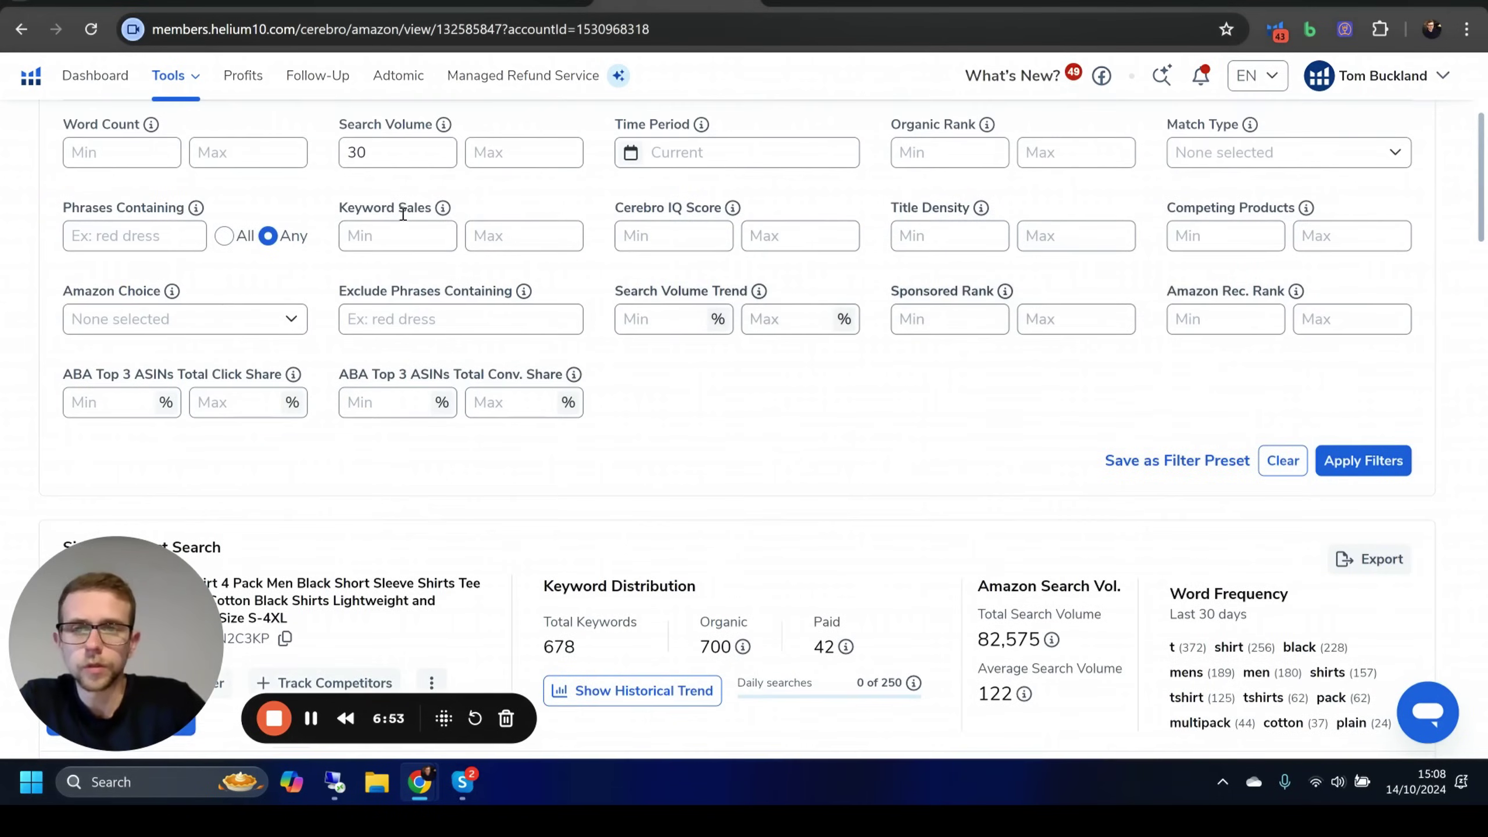
- Set minimum search volume to 50 and organic rank 1–50, then apply the filters
left_click(375, 152)
type("30")
double_click(358, 153)
type("5")
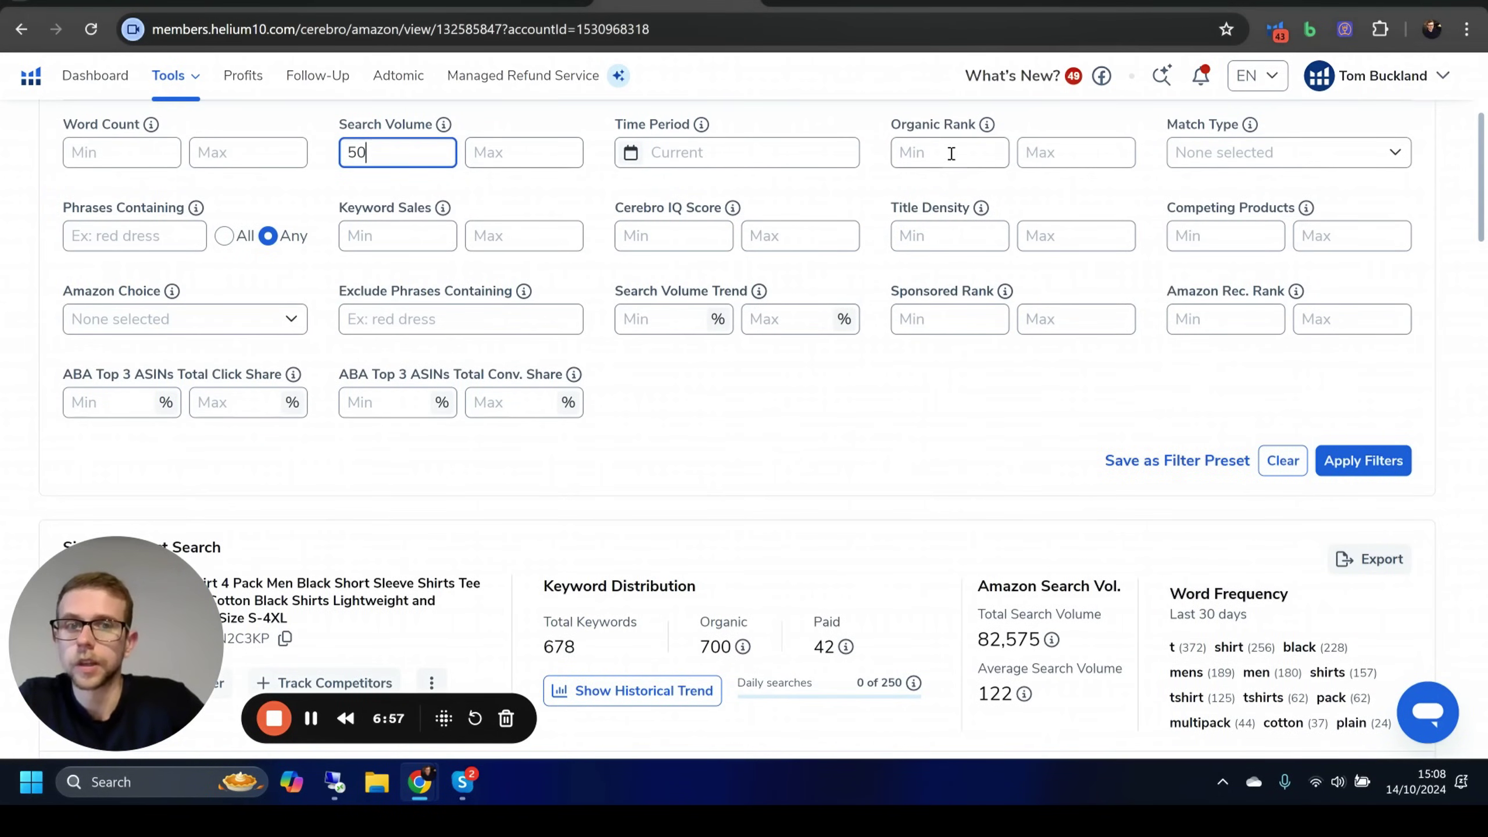
left_click(952, 153)
type("1")
key("Tab")
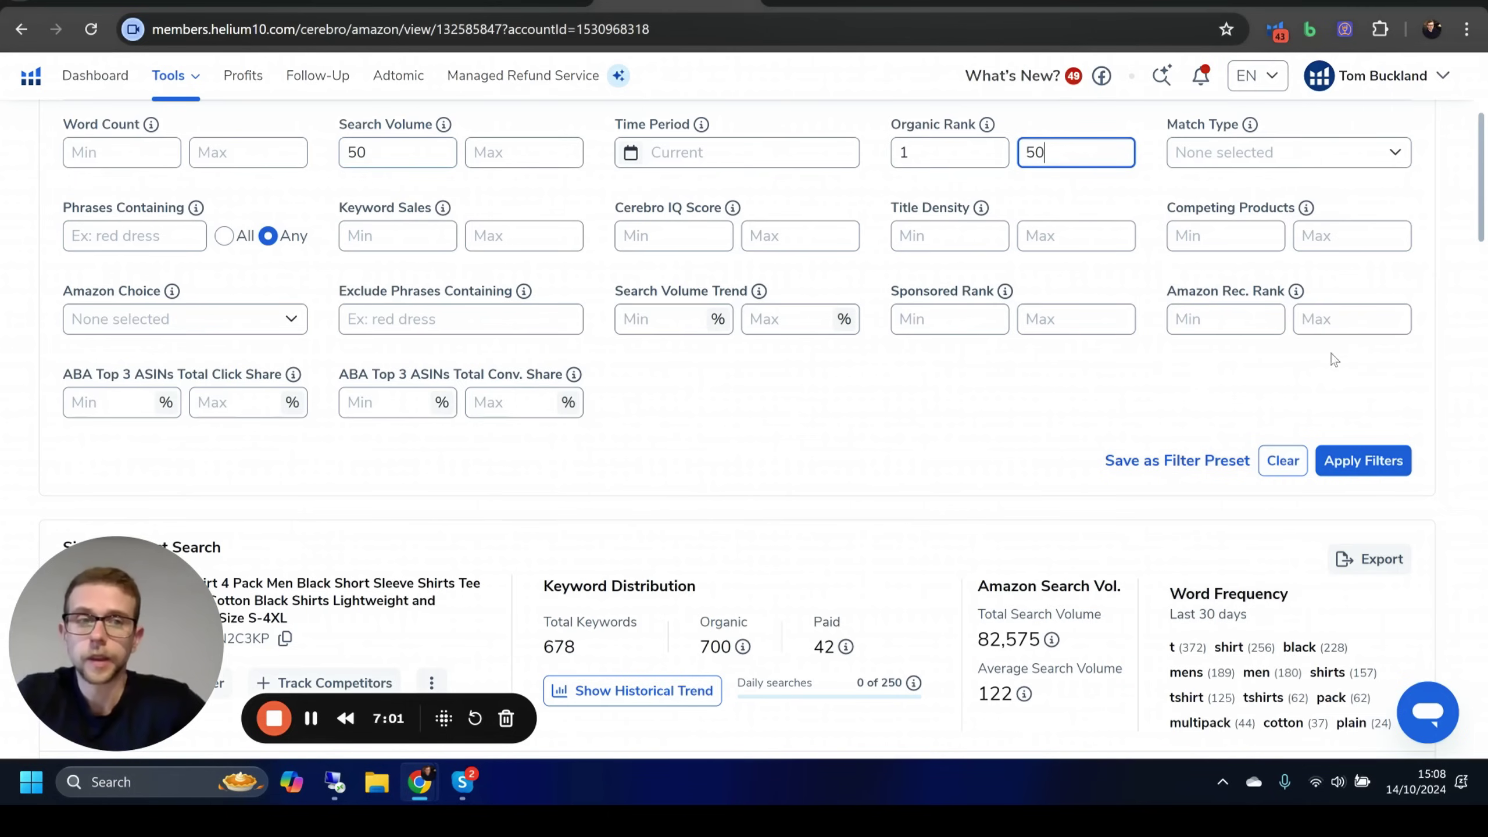
left_click(1362, 461)
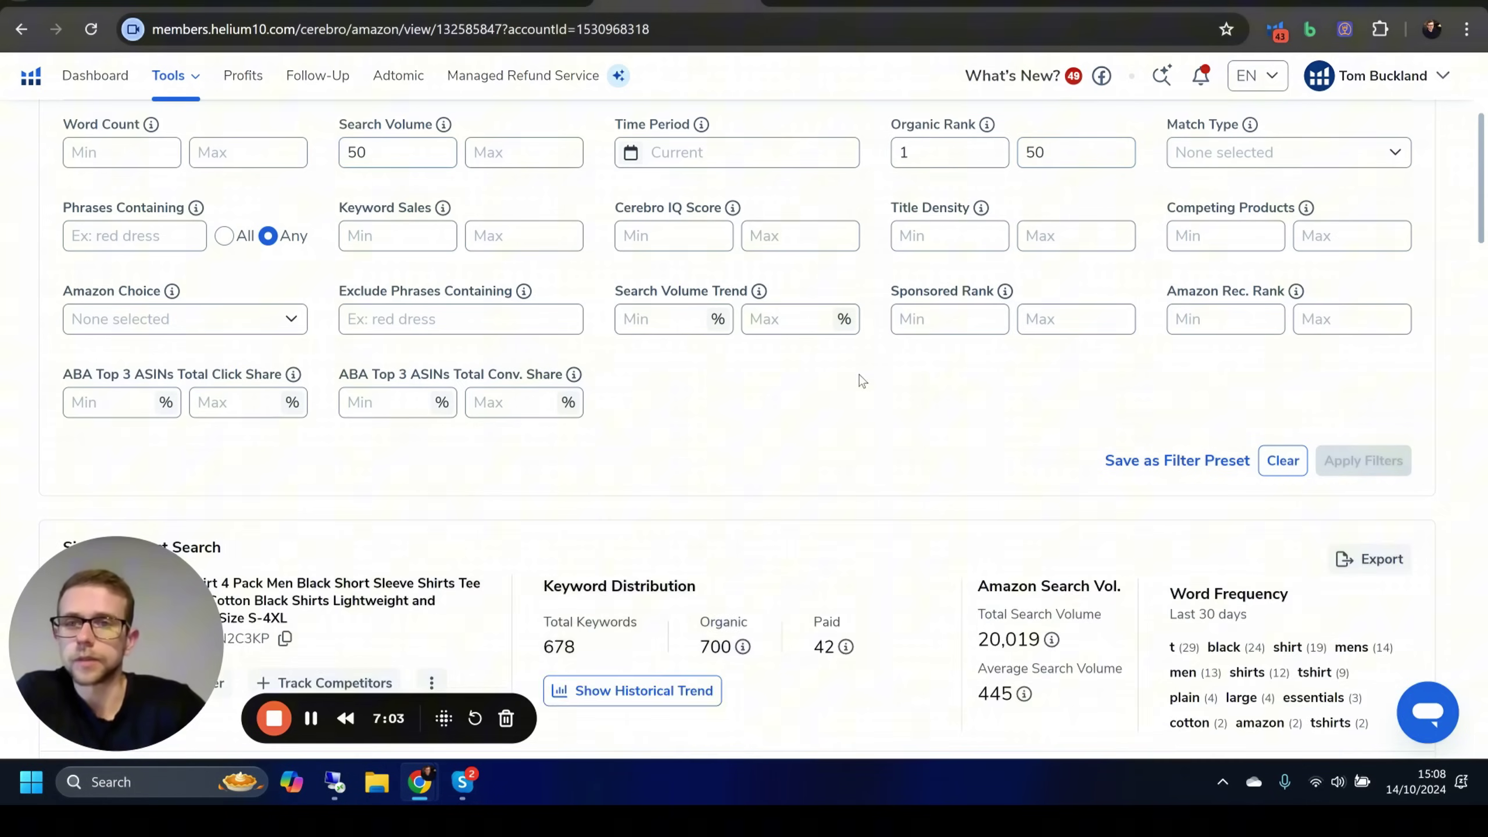
- Review the 45 keywords remaining after filtering
scroll(855, 369, "down", 7)
scroll(823, 257, "down", 1)
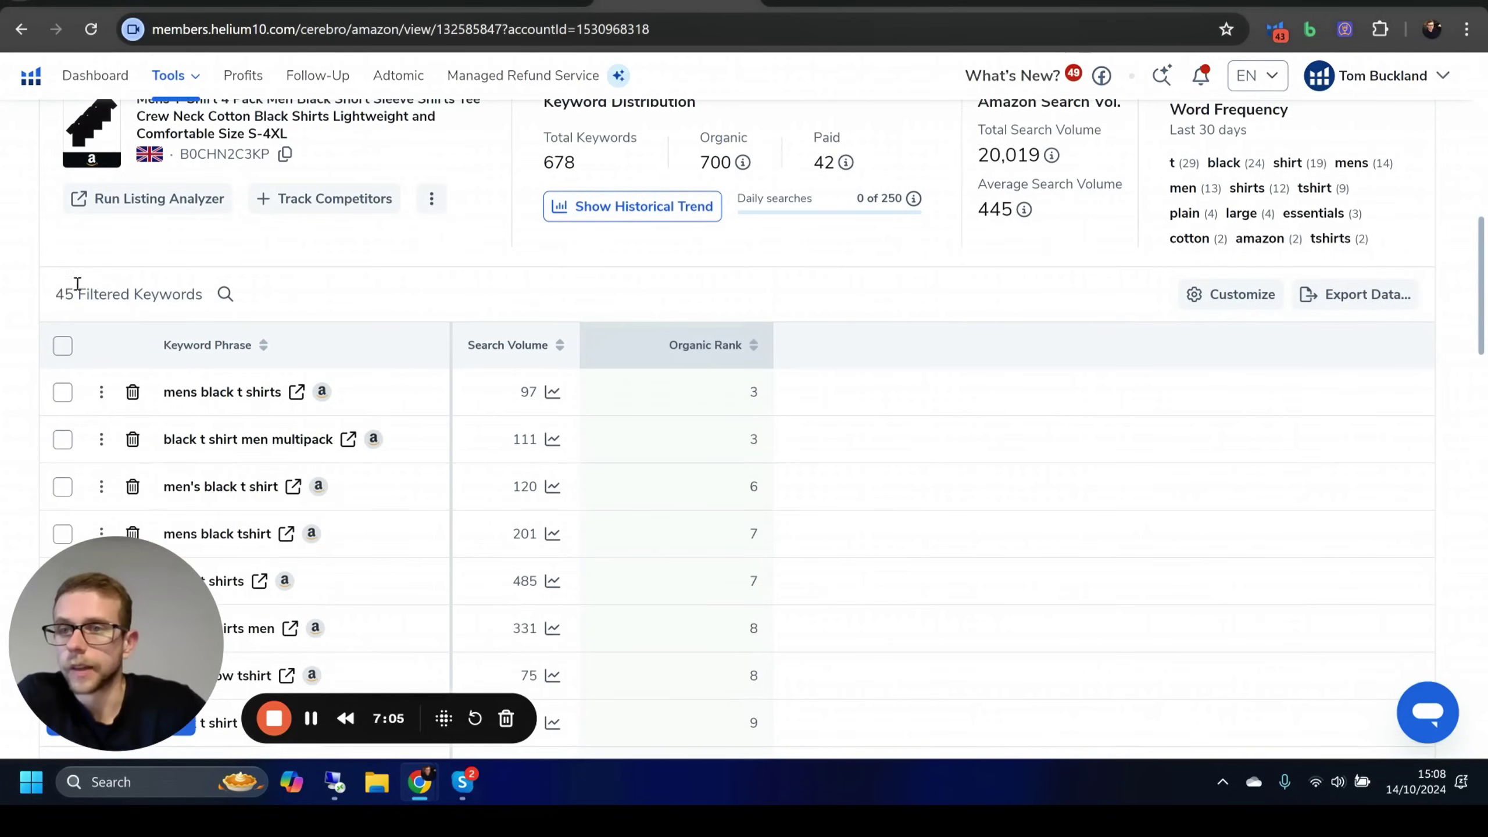
left_click_drag(56, 294, 202, 295)
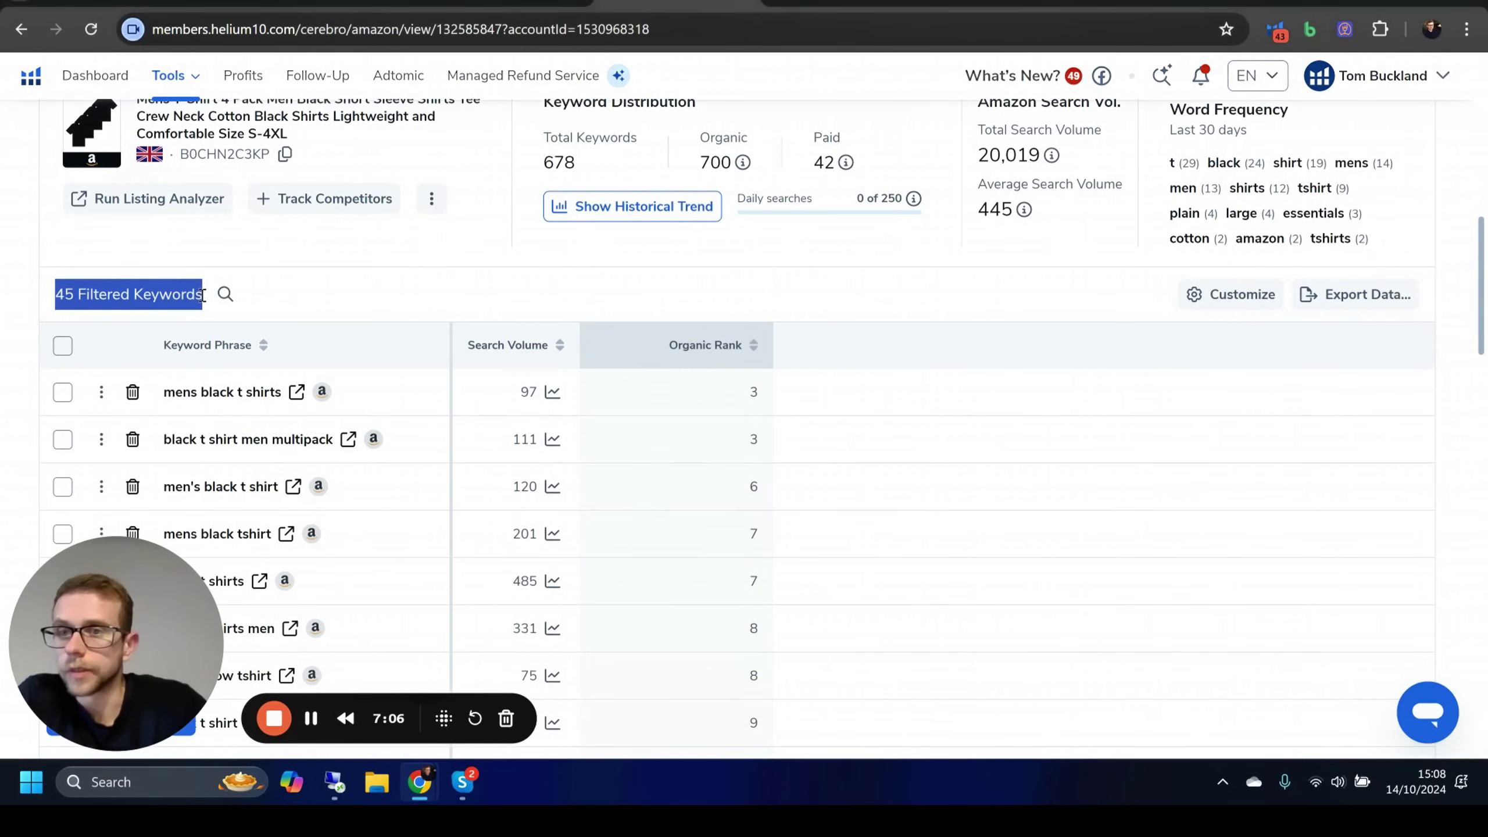
left_click(434, 261)
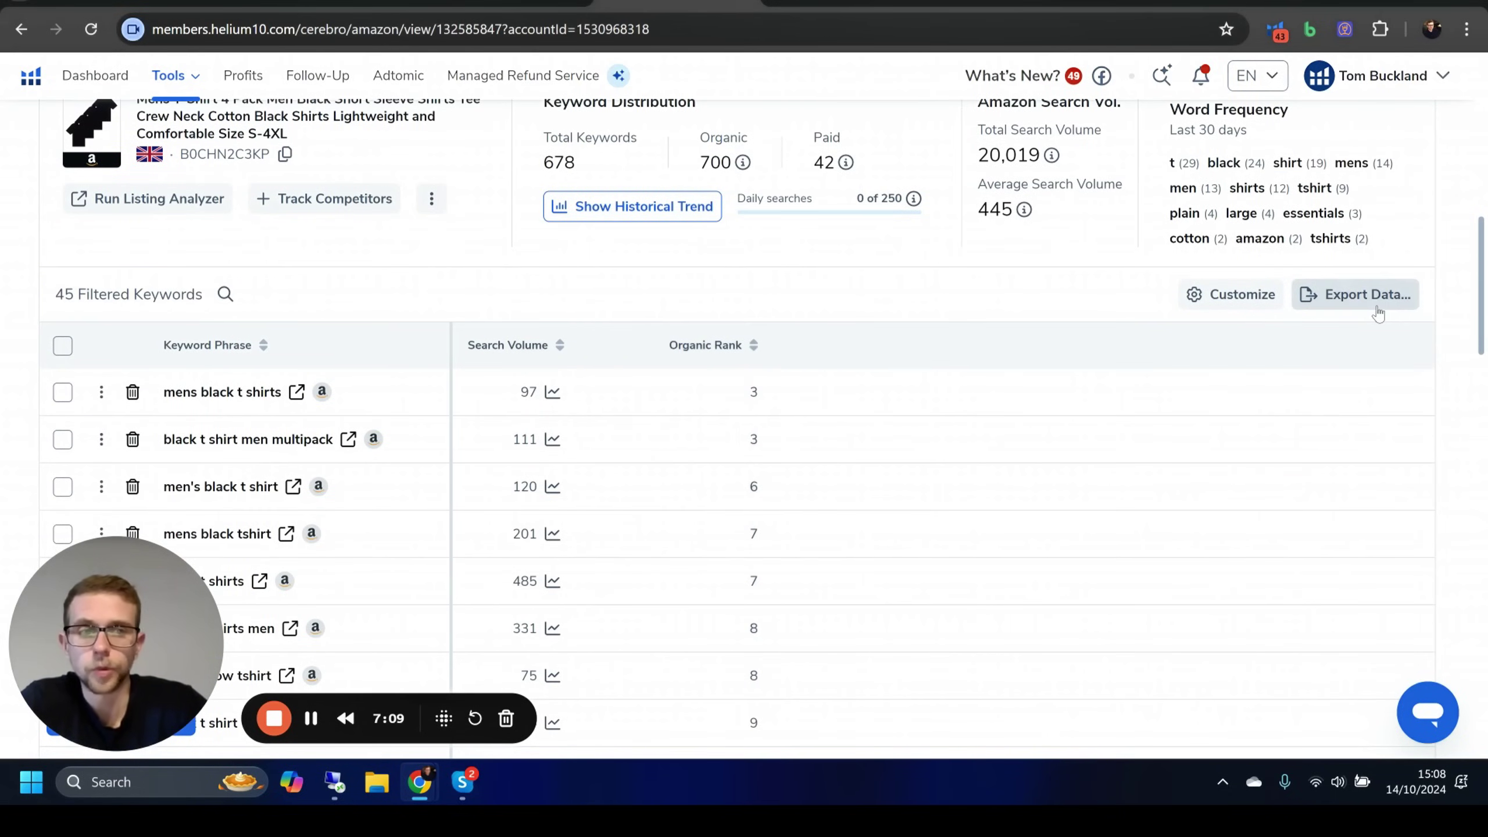
scroll(598, 221, "up", 4)
- Replace the old ASIN with Fruit of the Loom's B00UC15EPI and fetch its Cerebro keywords
key("ctrl+Tab")
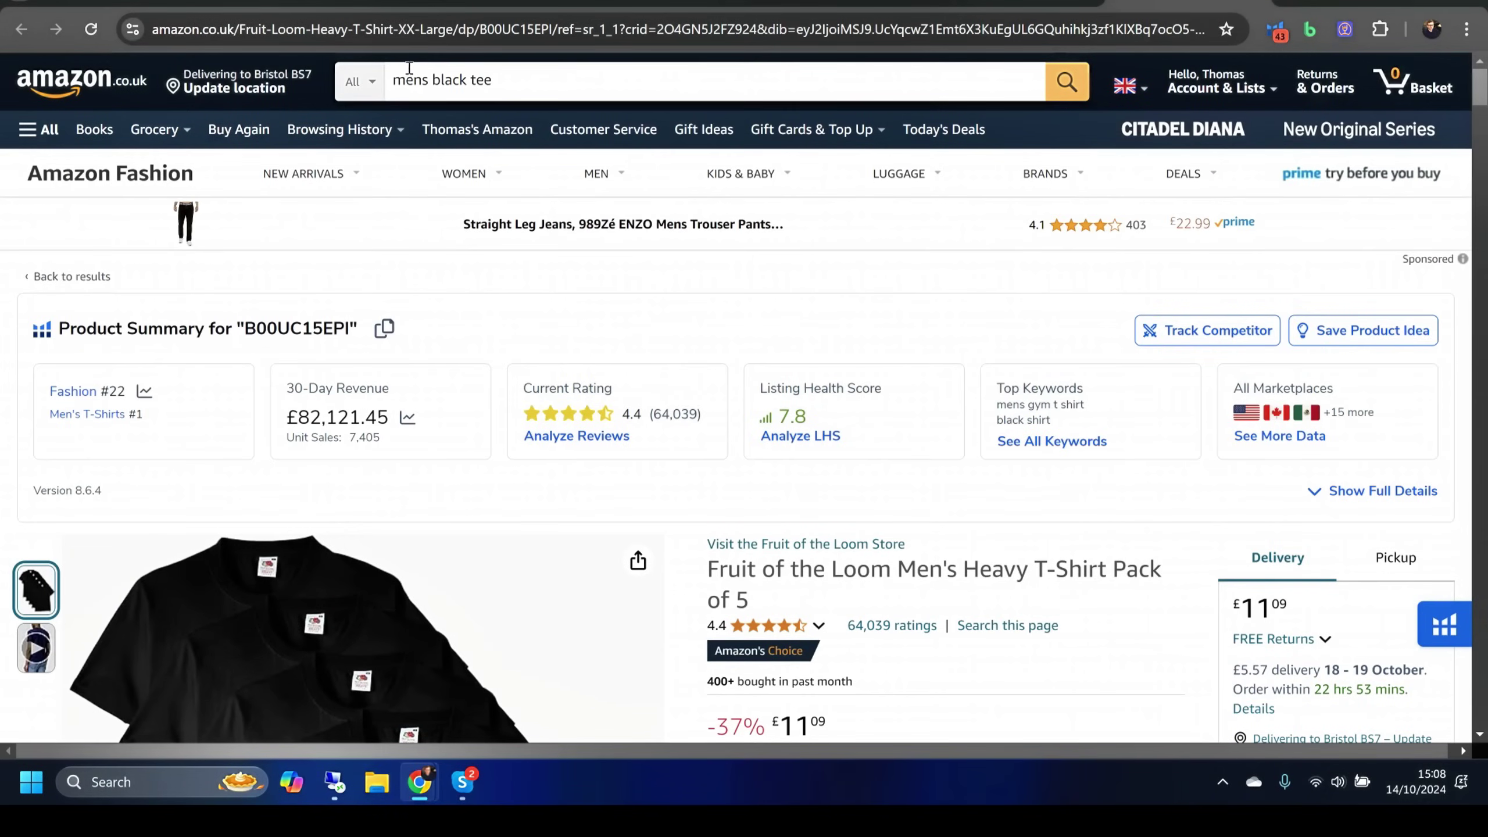
double_click(515, 29)
key("ctrl+c")
key("ctrl+shift+Tab")
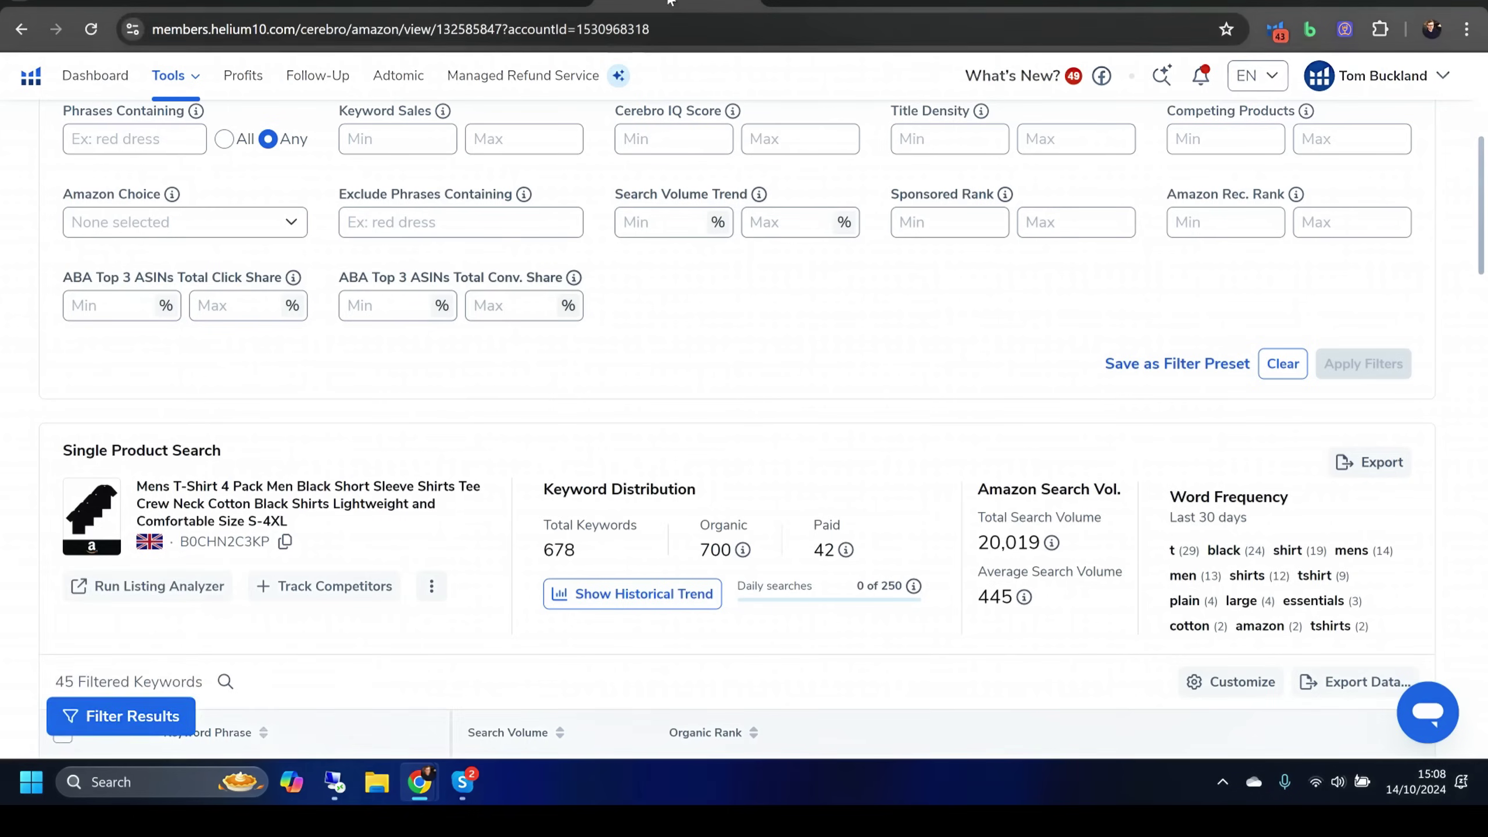
scroll(410, 268, "up", 6)
left_click(285, 252)
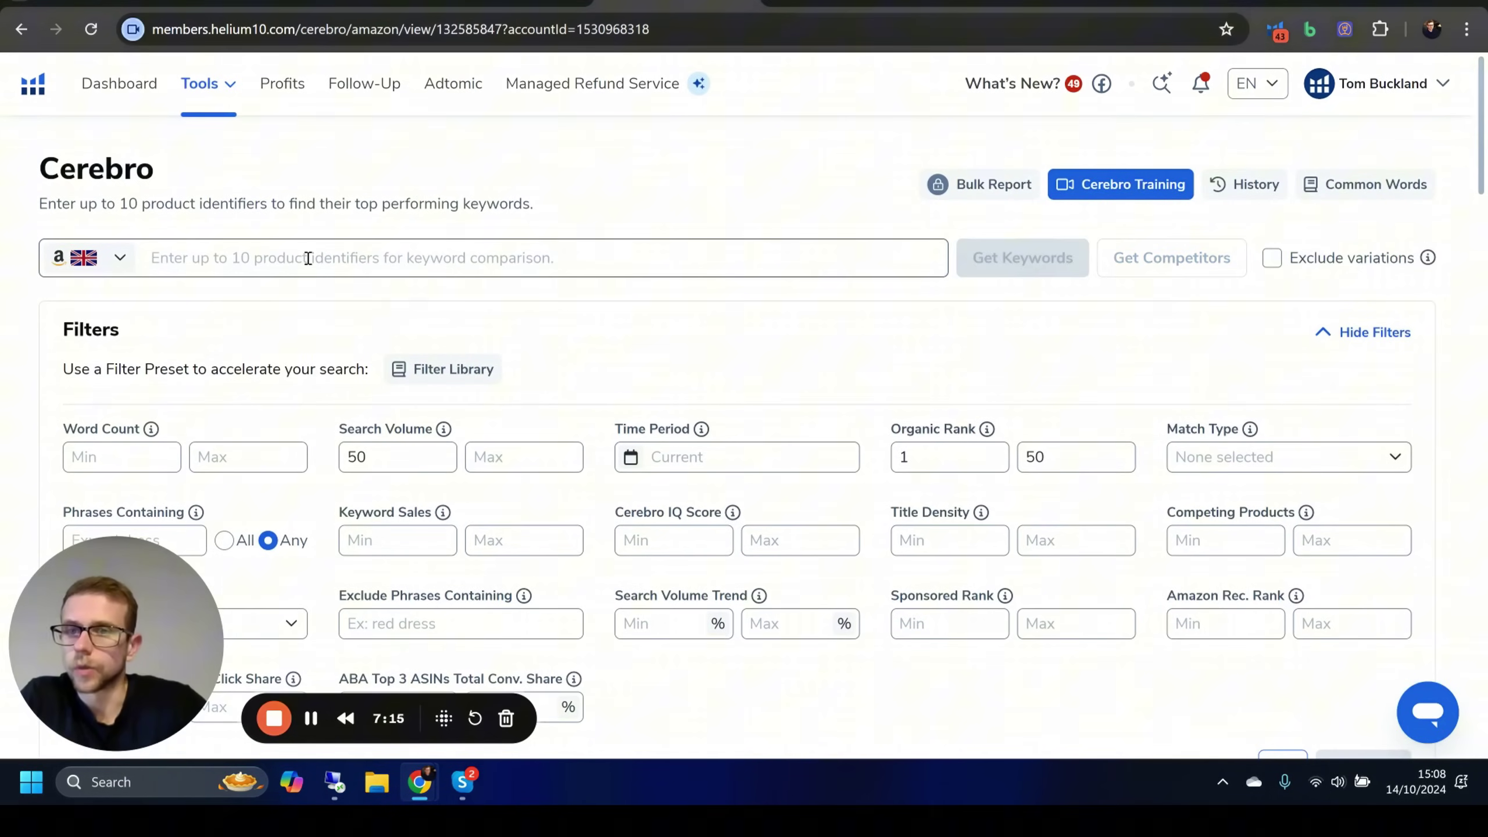
left_click(306, 257)
key("ctrl+v")
left_click(990, 266)
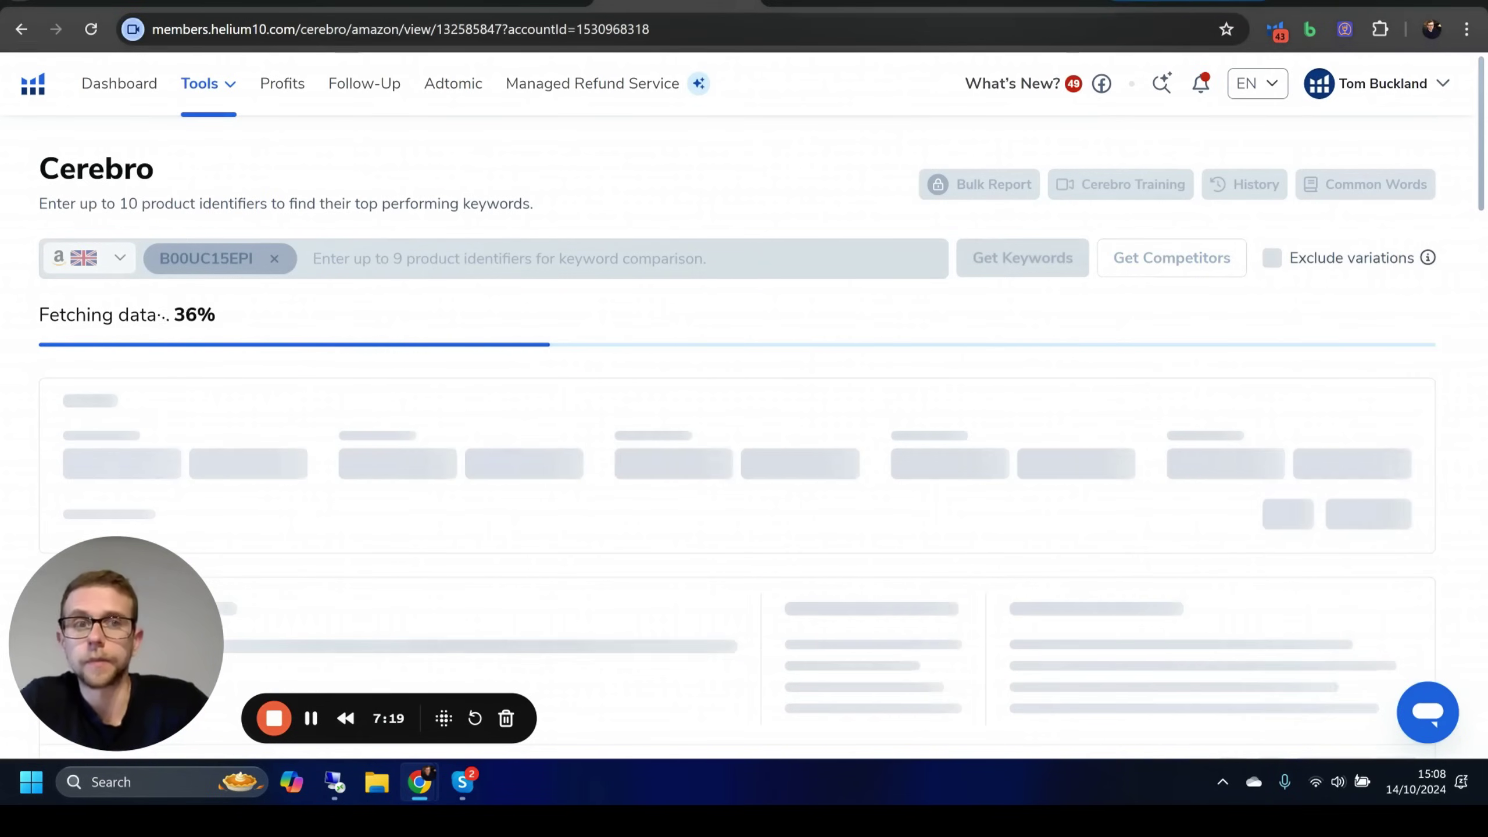
- Inspect the Fruit of the Loom listing's sale price, star breakdown and 4.4 rating from 64,039 ratings
key("ctrl+Tab")
scroll(724, 445, "down", 2)
scroll(723, 445, "down", 5)
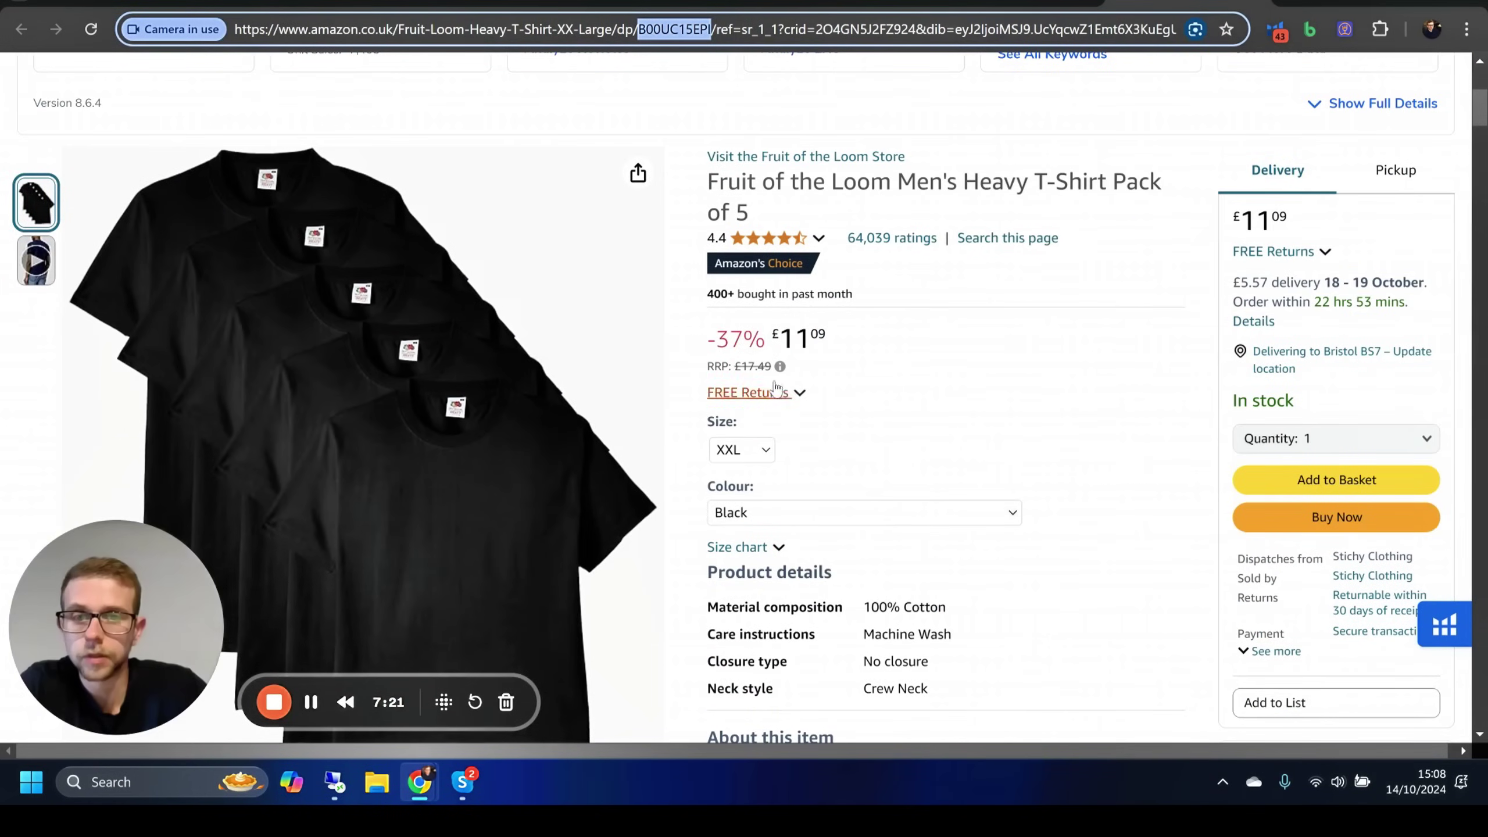
left_click(773, 238)
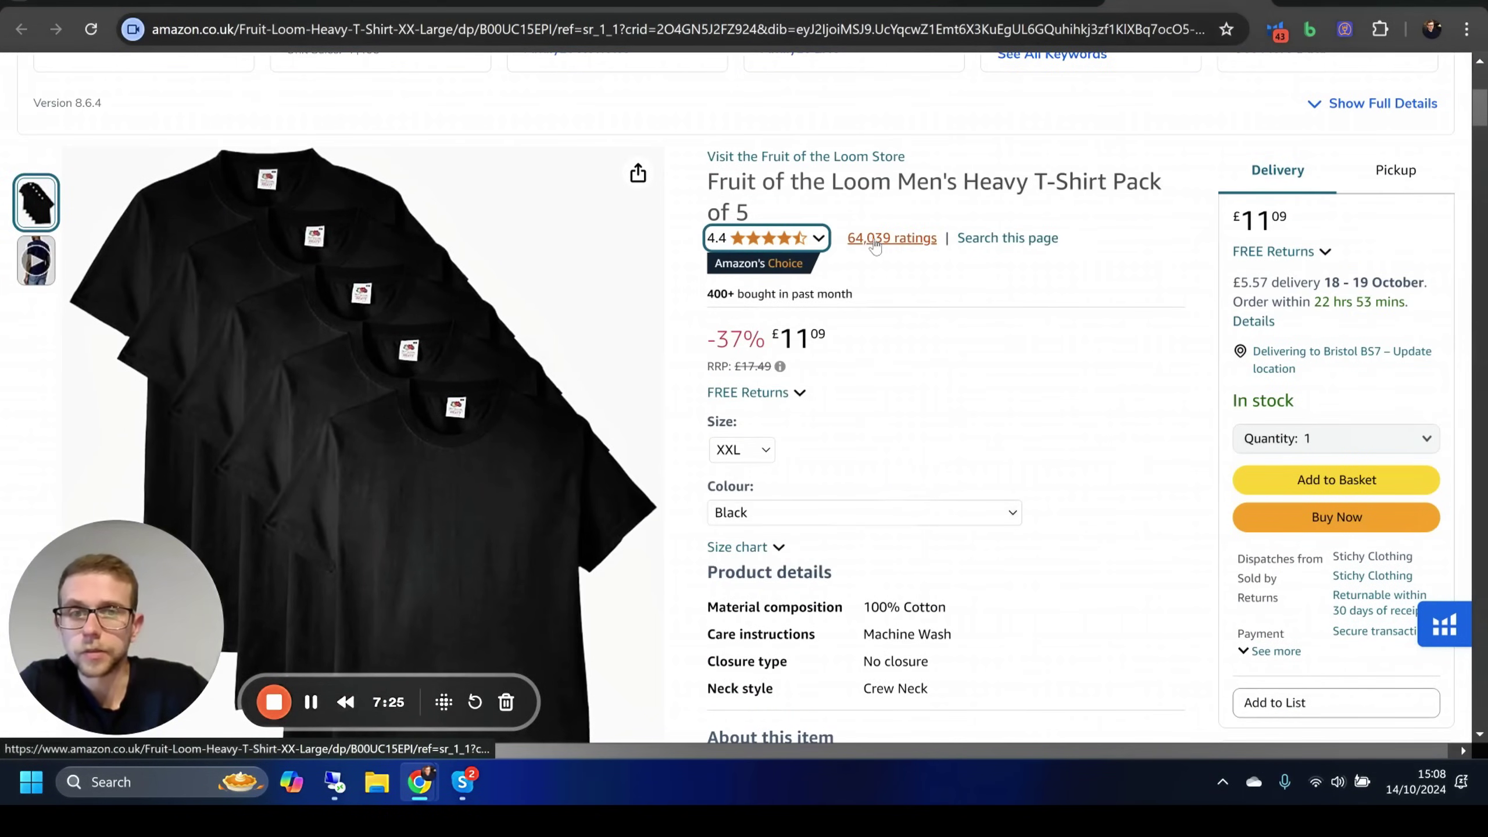
scroll(1123, 256, "down", 5)
scroll(1032, 303, "up", 5)
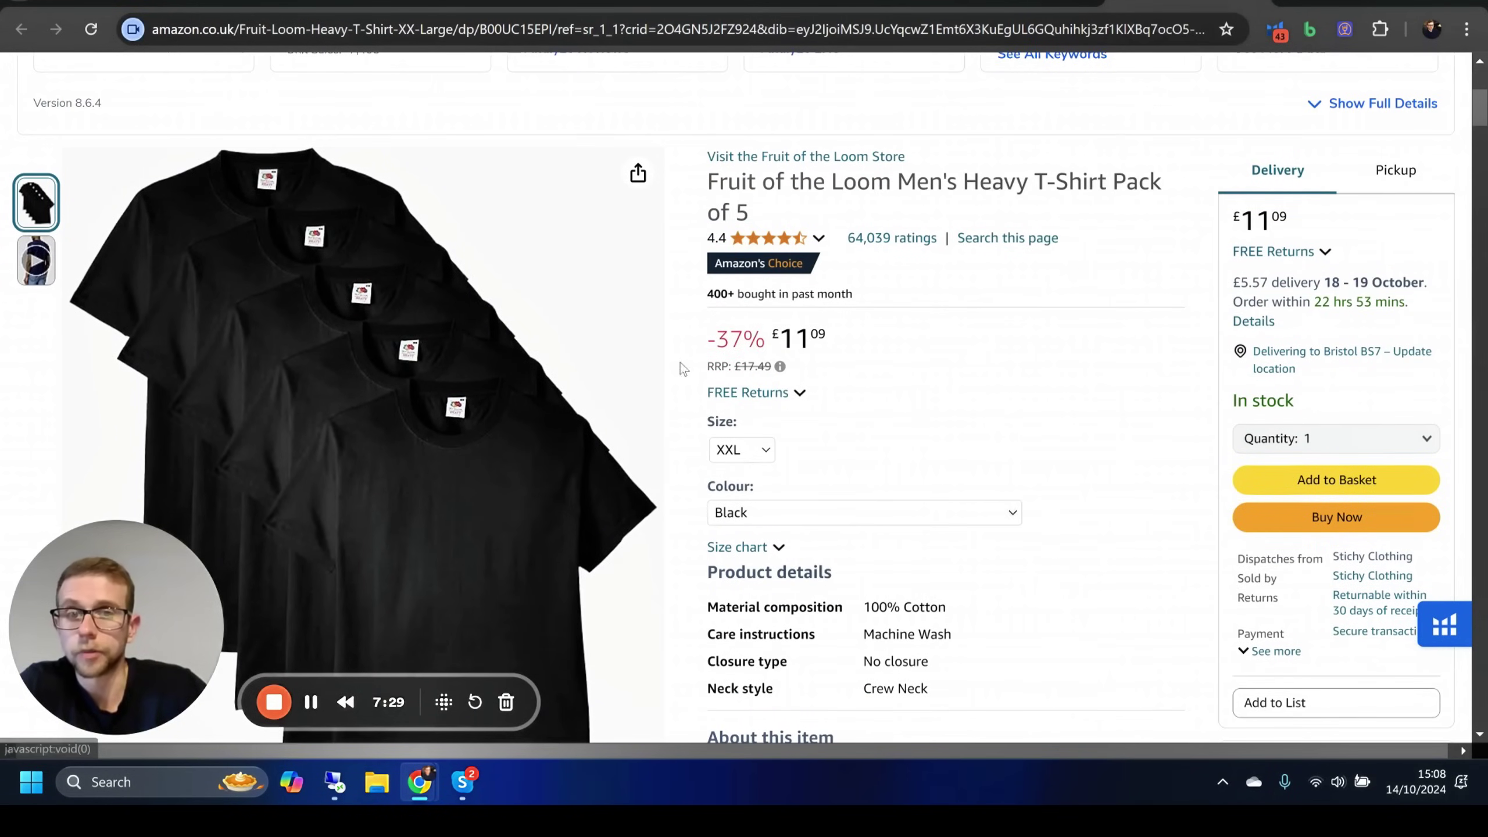
left_click_drag(771, 340, 872, 344)
left_click_drag(838, 221, 938, 240)
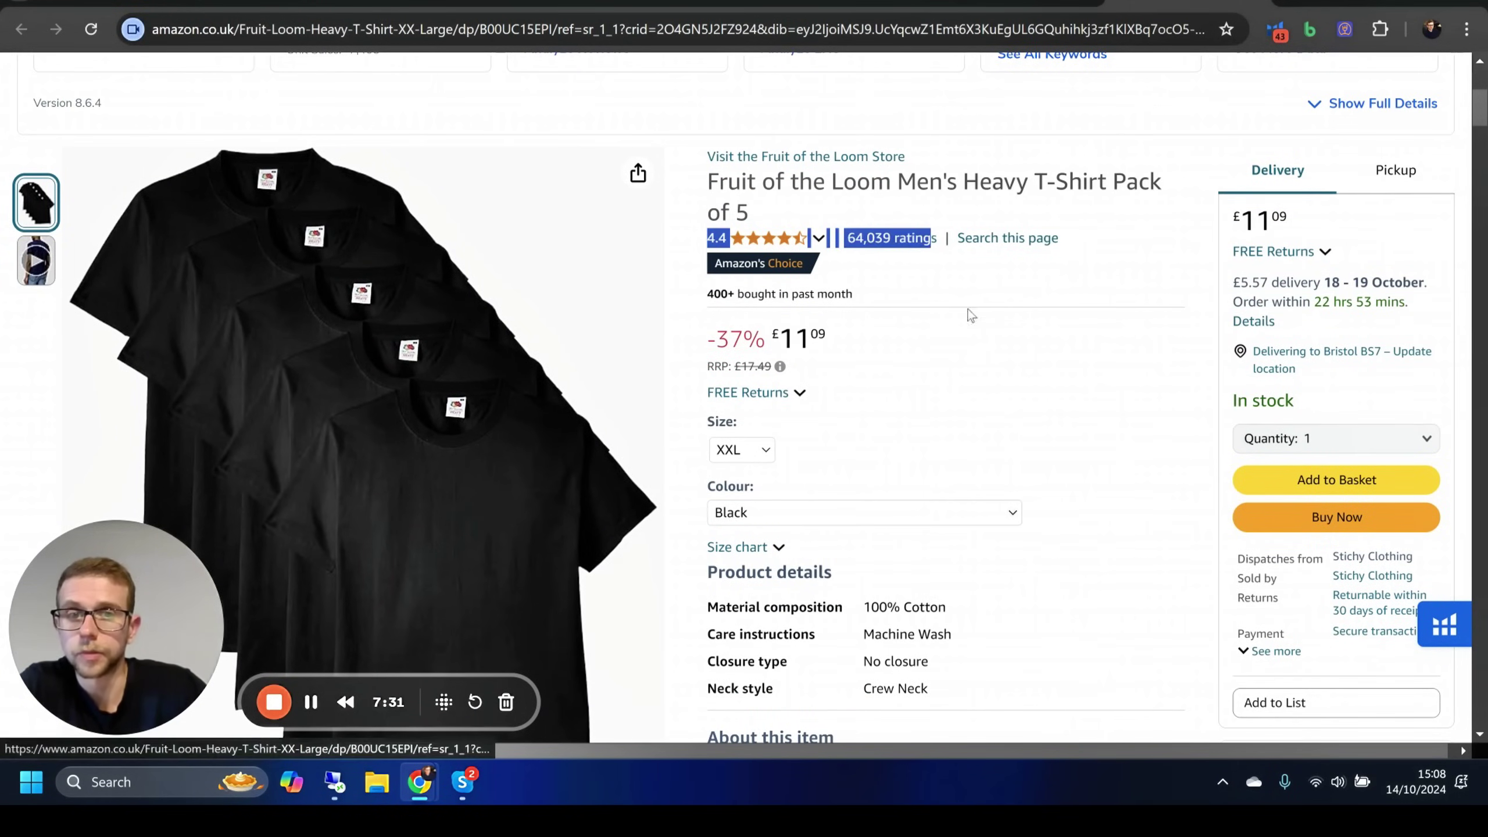
left_click(984, 285)
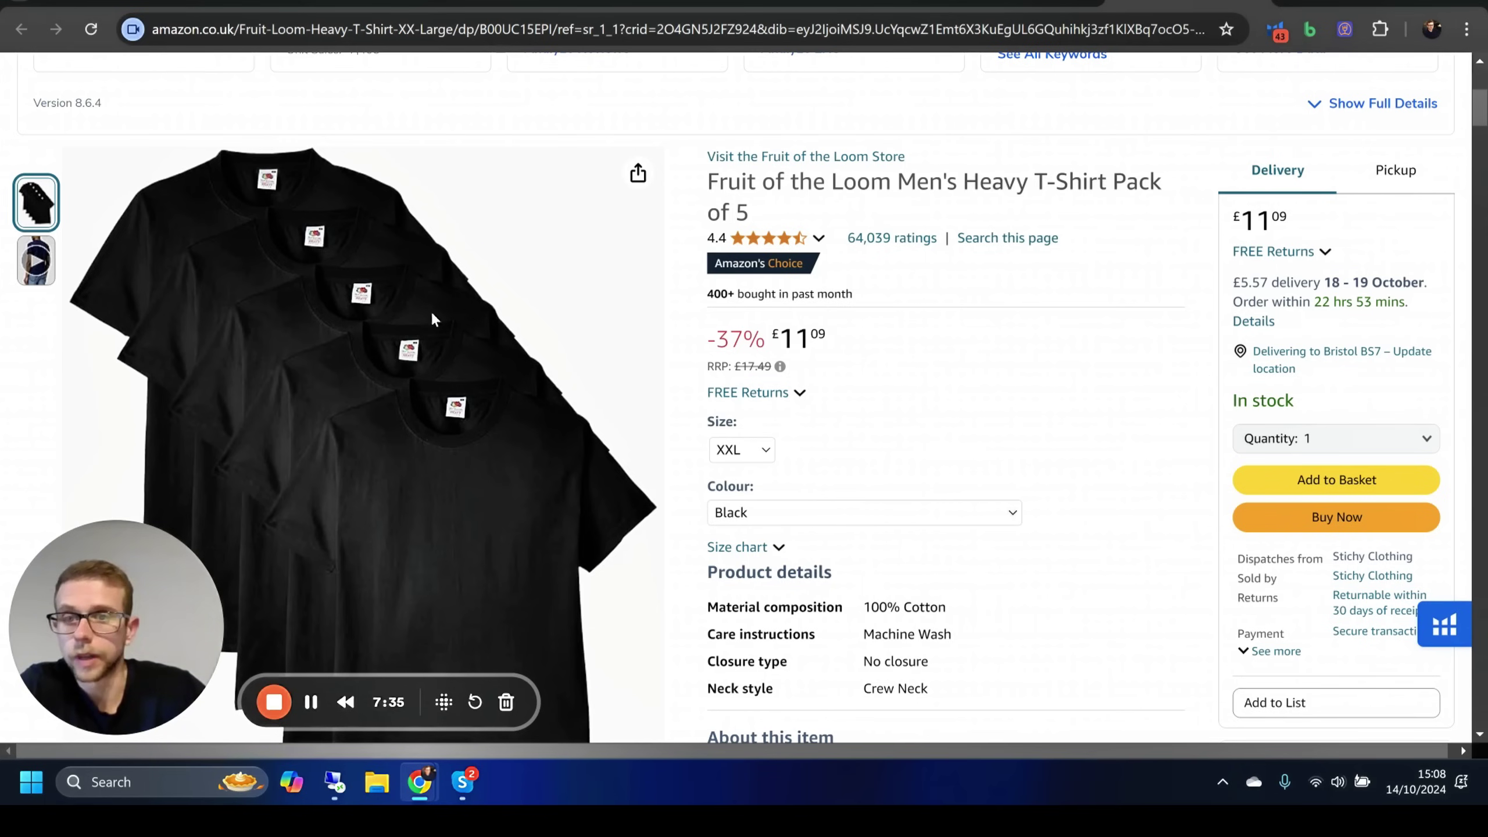
scroll(434, 320, "down", 4)
scroll(332, 146, "up", 4)
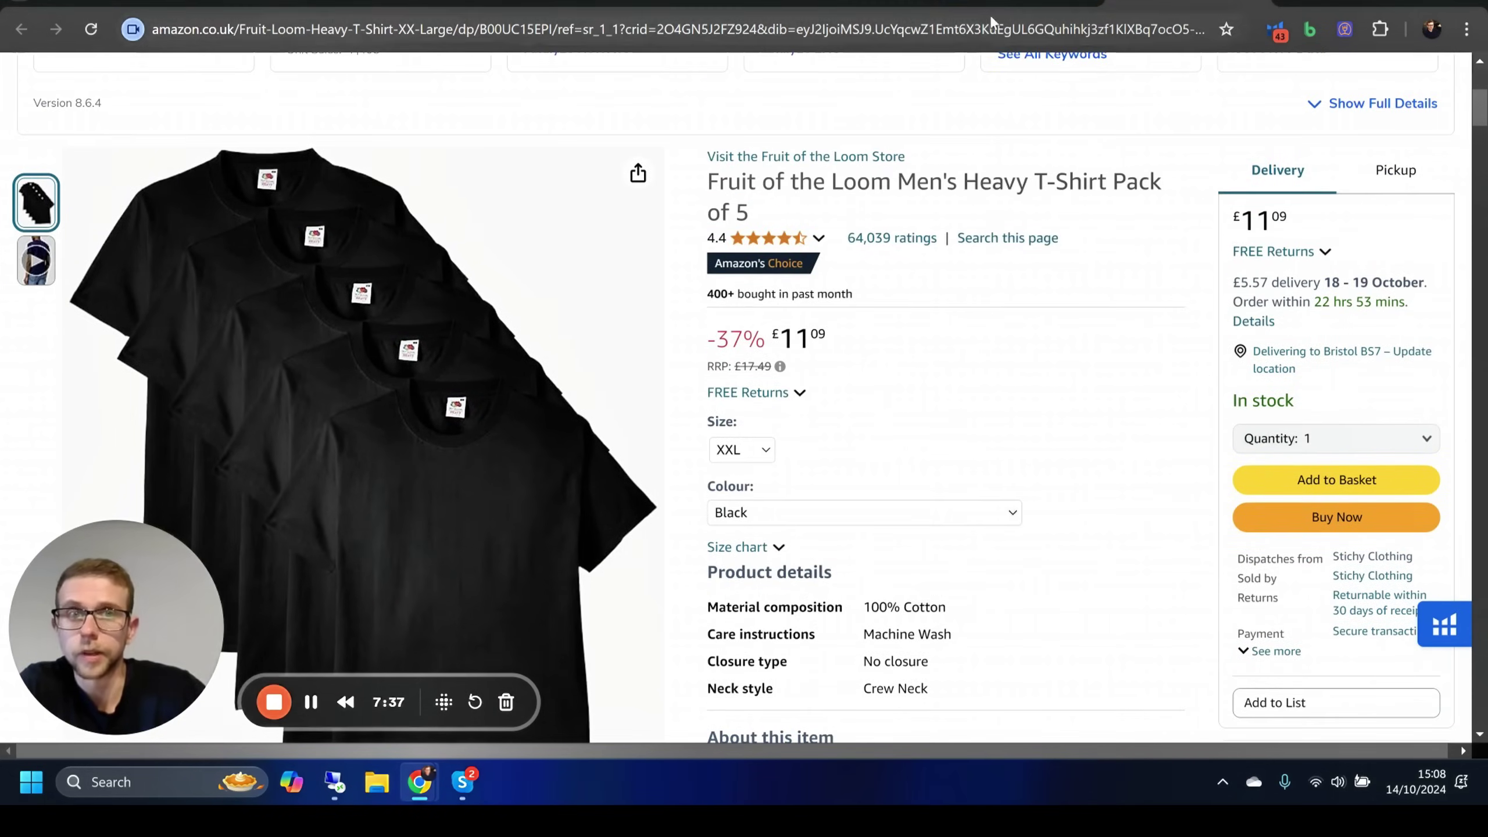
- Compare with the Essentials Wardrobe listing, then return to the Cerebro keyword results
left_click(996, 4)
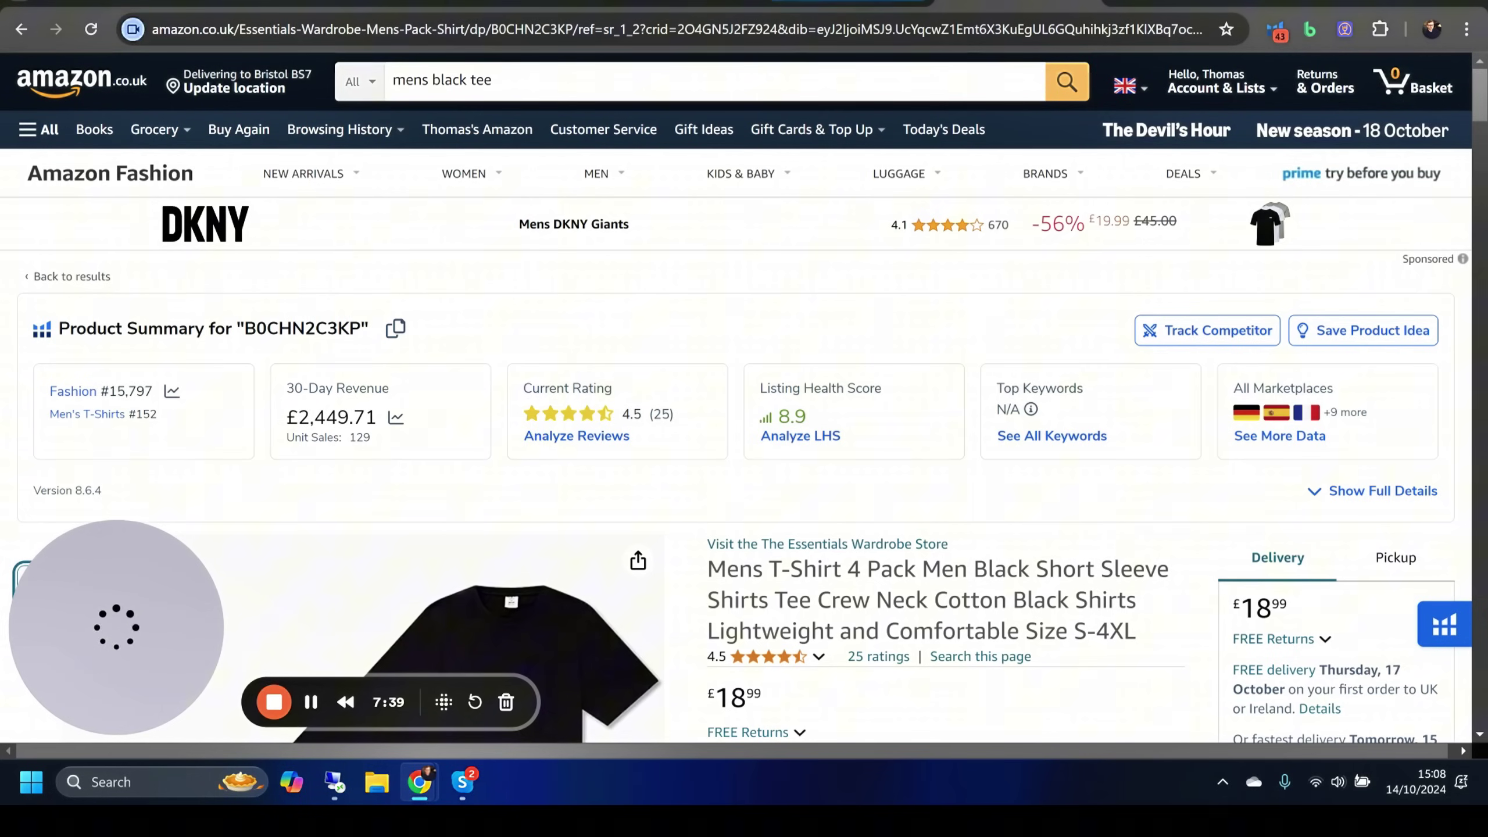
left_click(1188, 2)
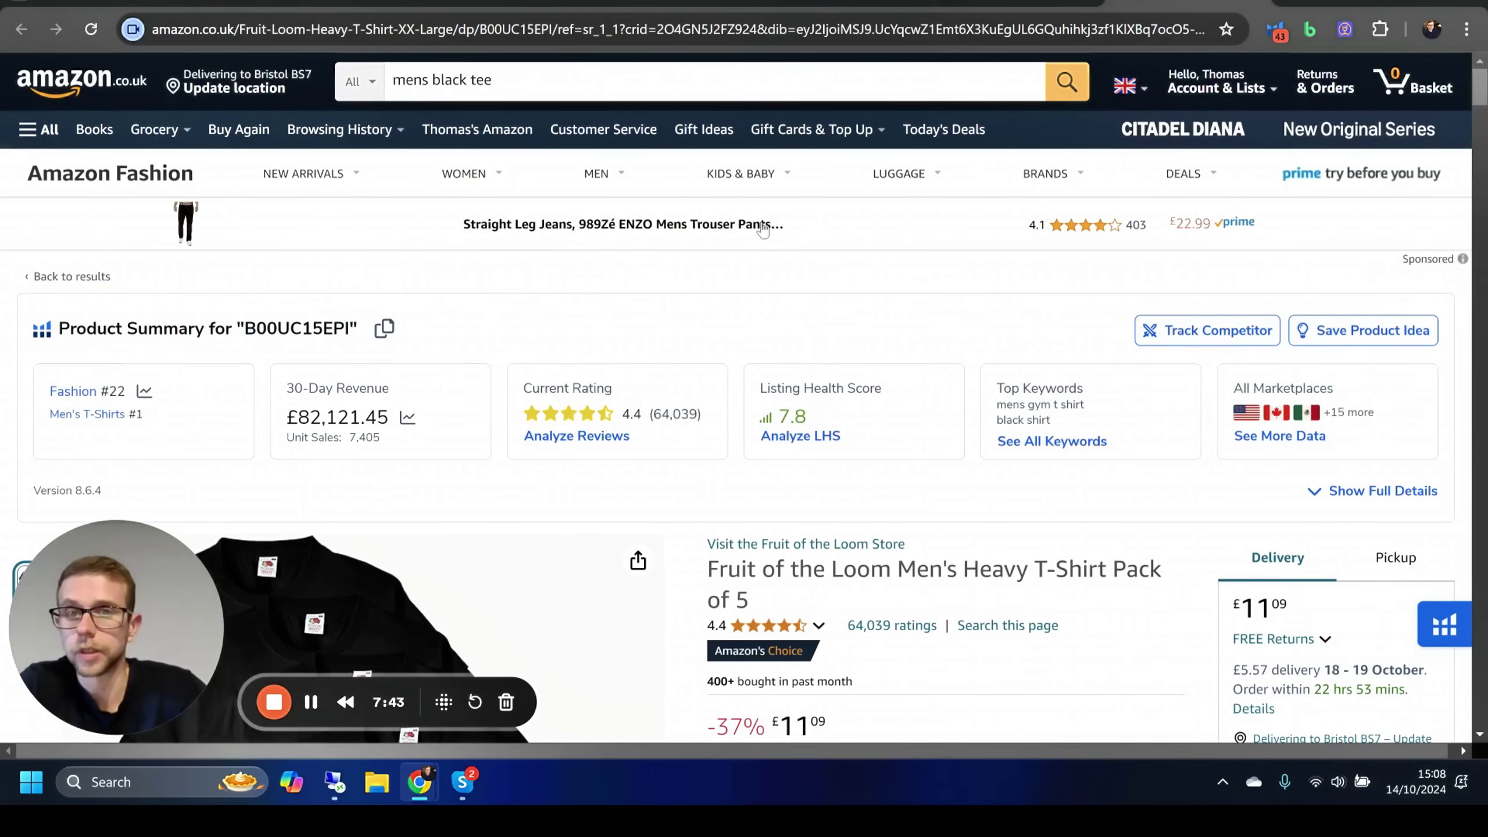
left_click(849, 3)
key("ctrl+Tab")
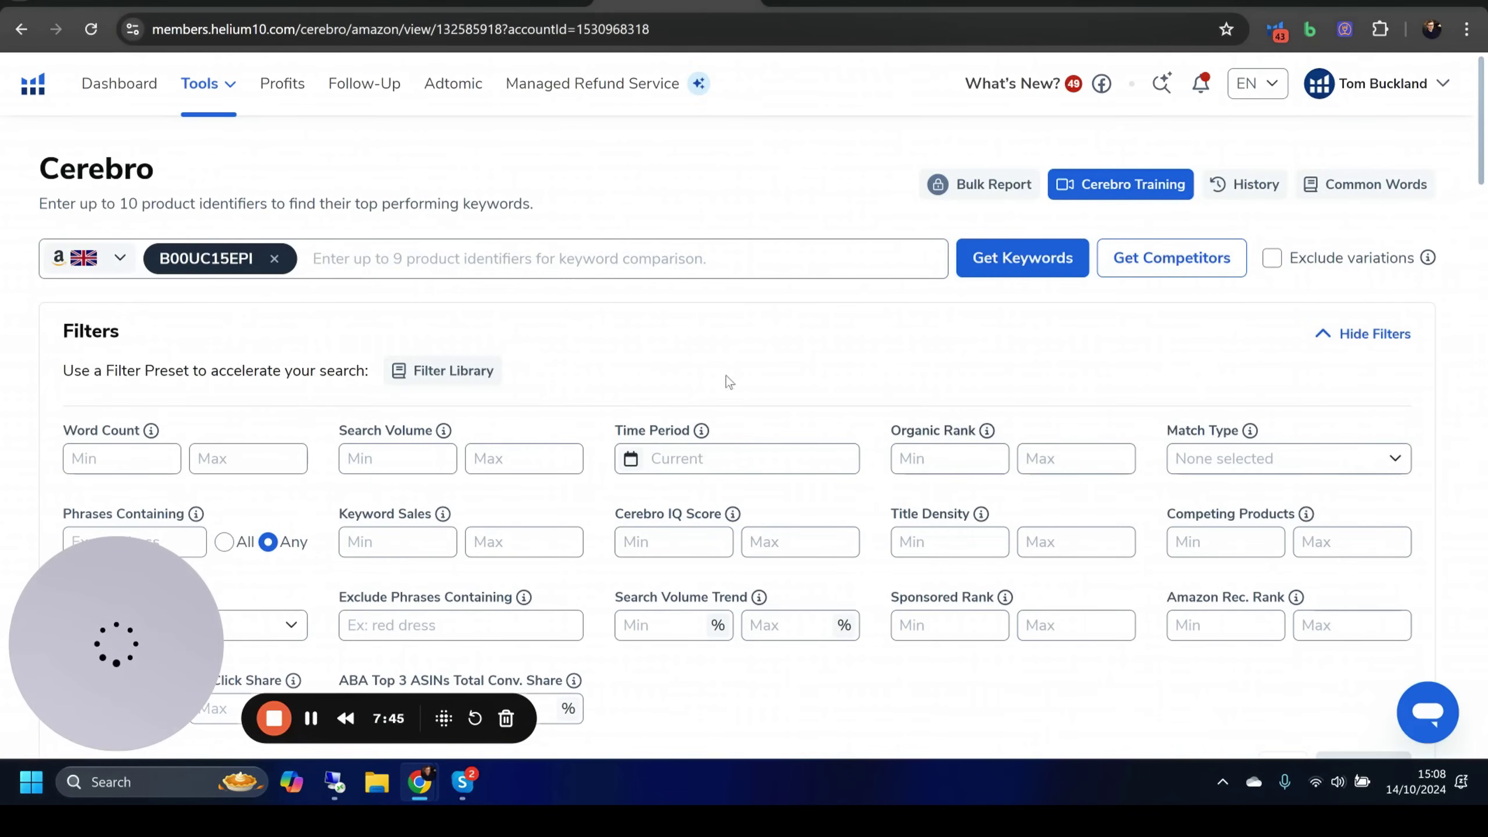
- Widen the Keyword Phrase column in the Cerebro keyword table
scroll(732, 320, "down", 8)
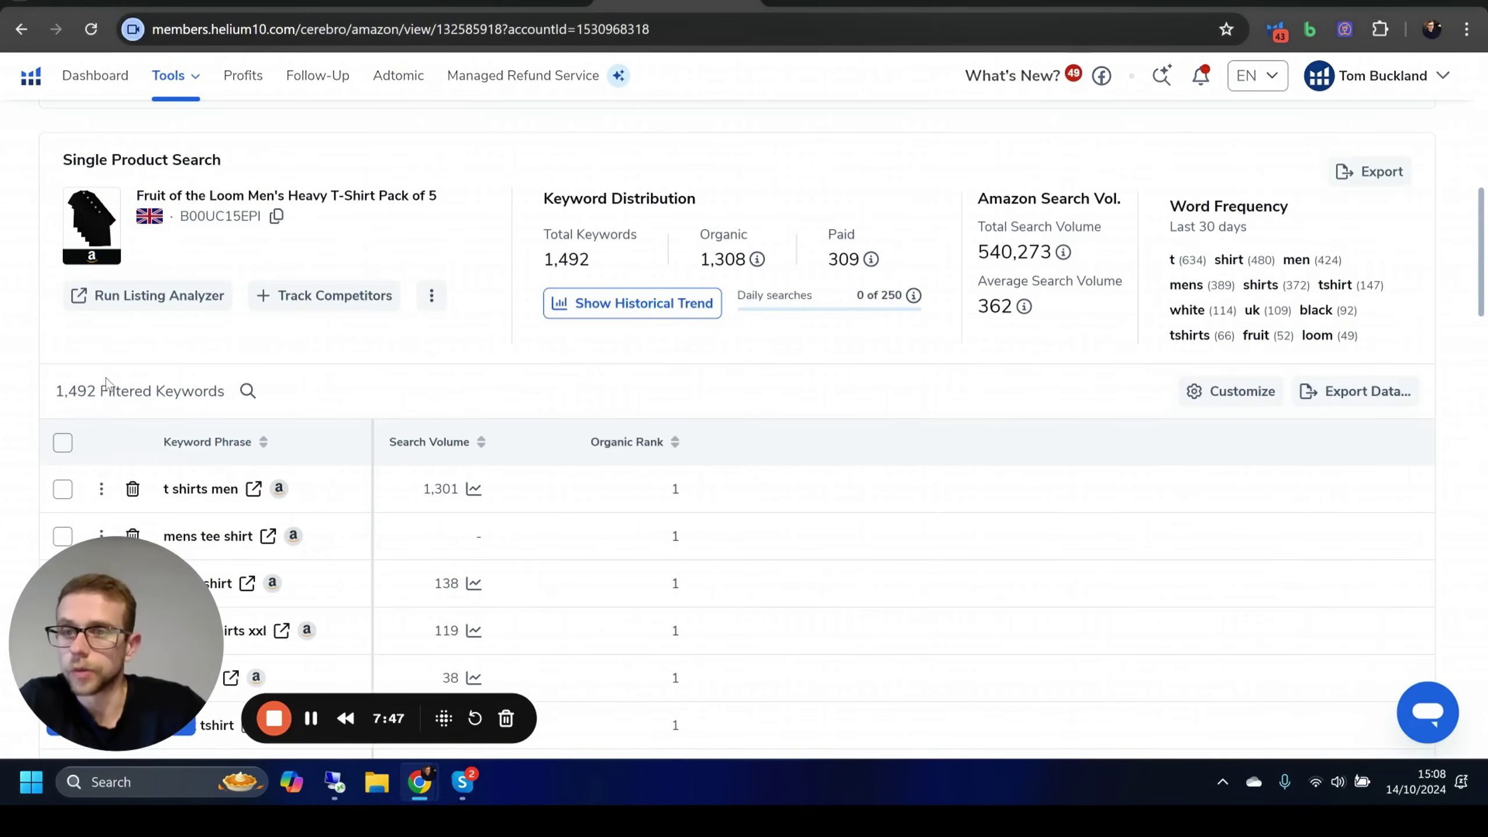
scroll(105, 382, "down", 2)
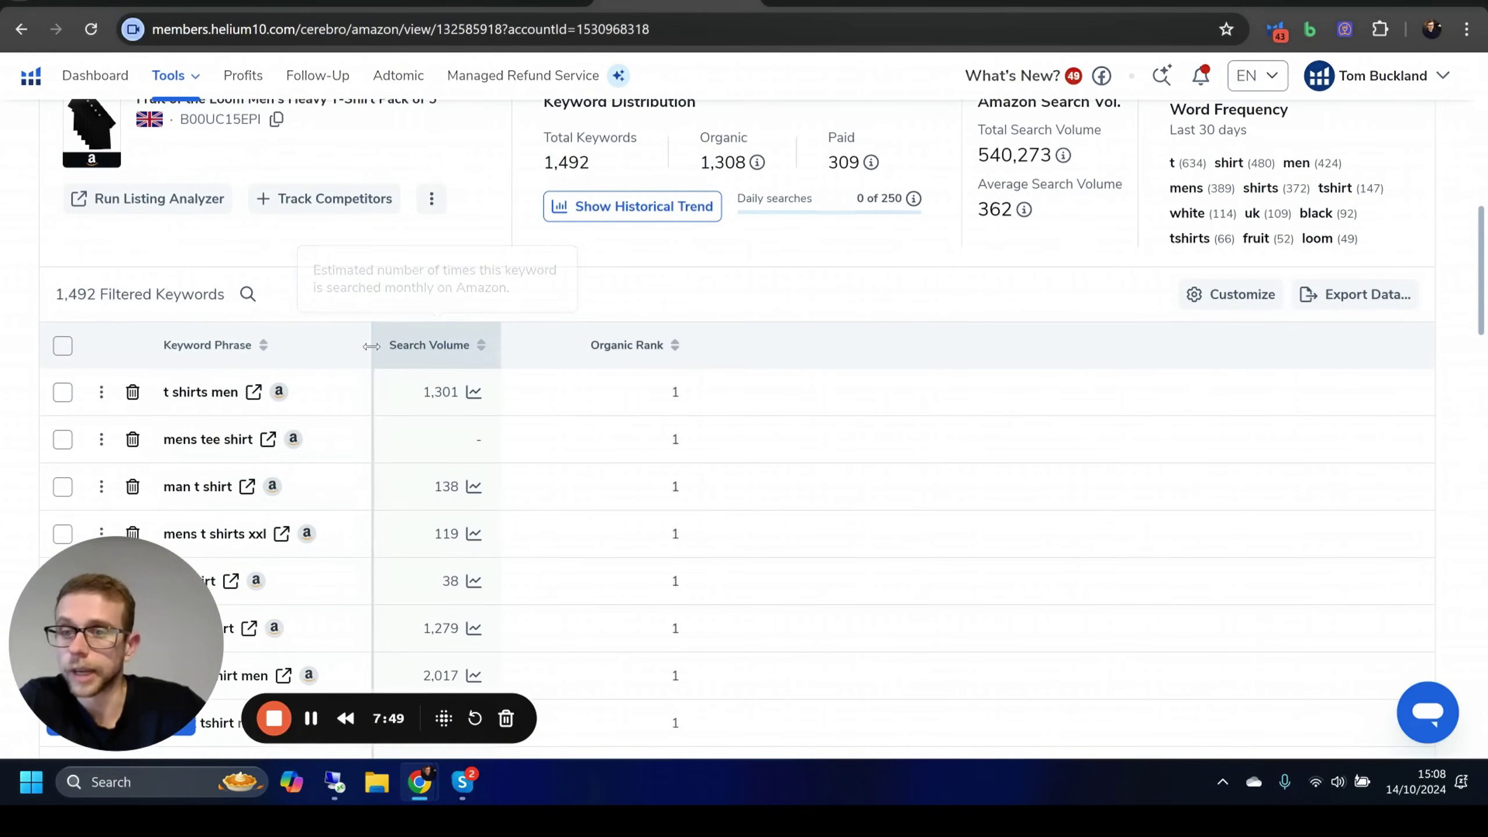
left_click_drag(371, 346, 419, 346)
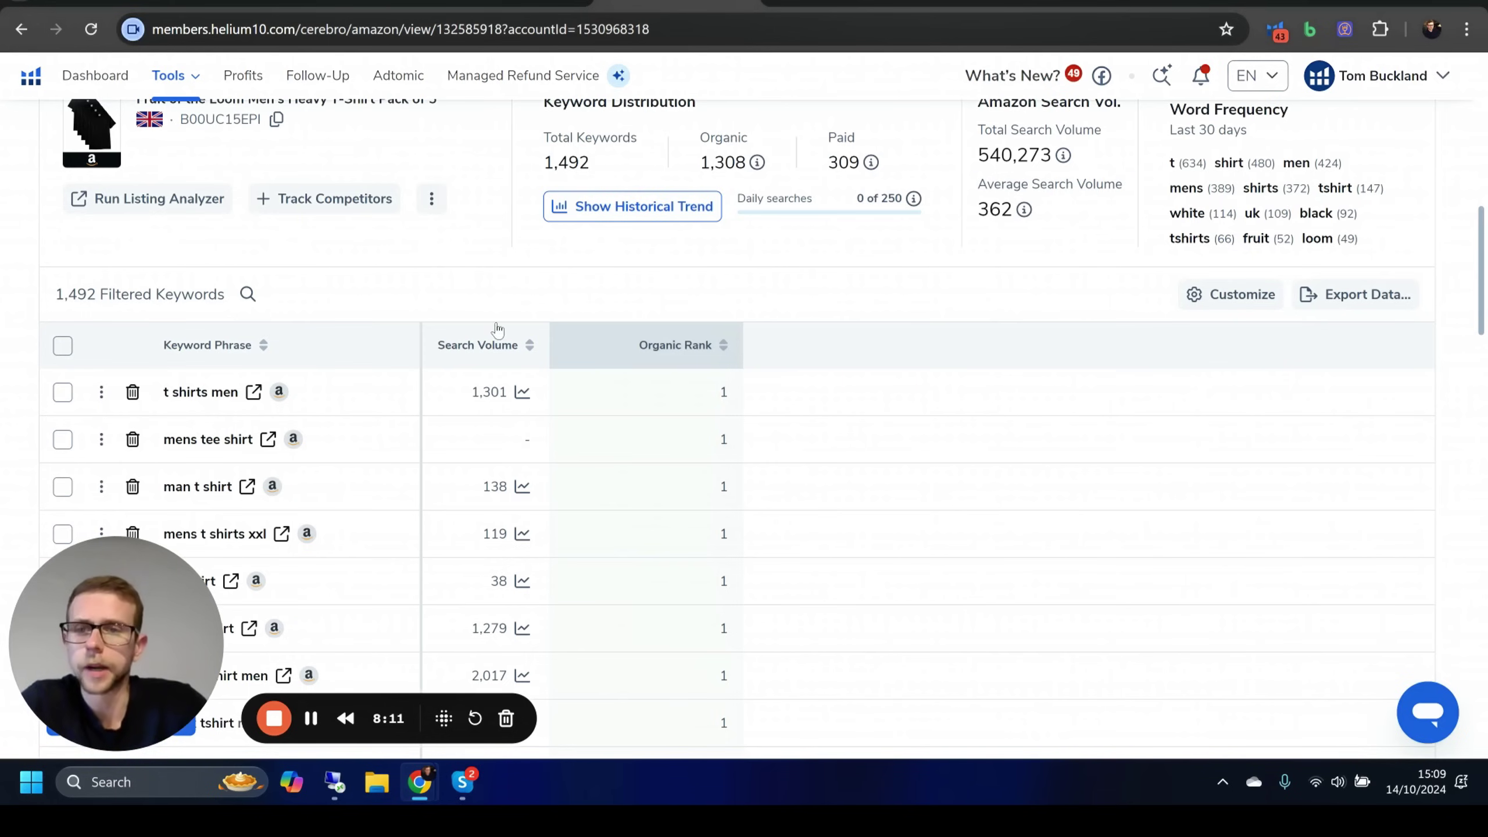
- Scroll through the keyword list and back up to the Filters panel
scroll(812, 304, "down", 6)
scroll(858, 388, "down", 1)
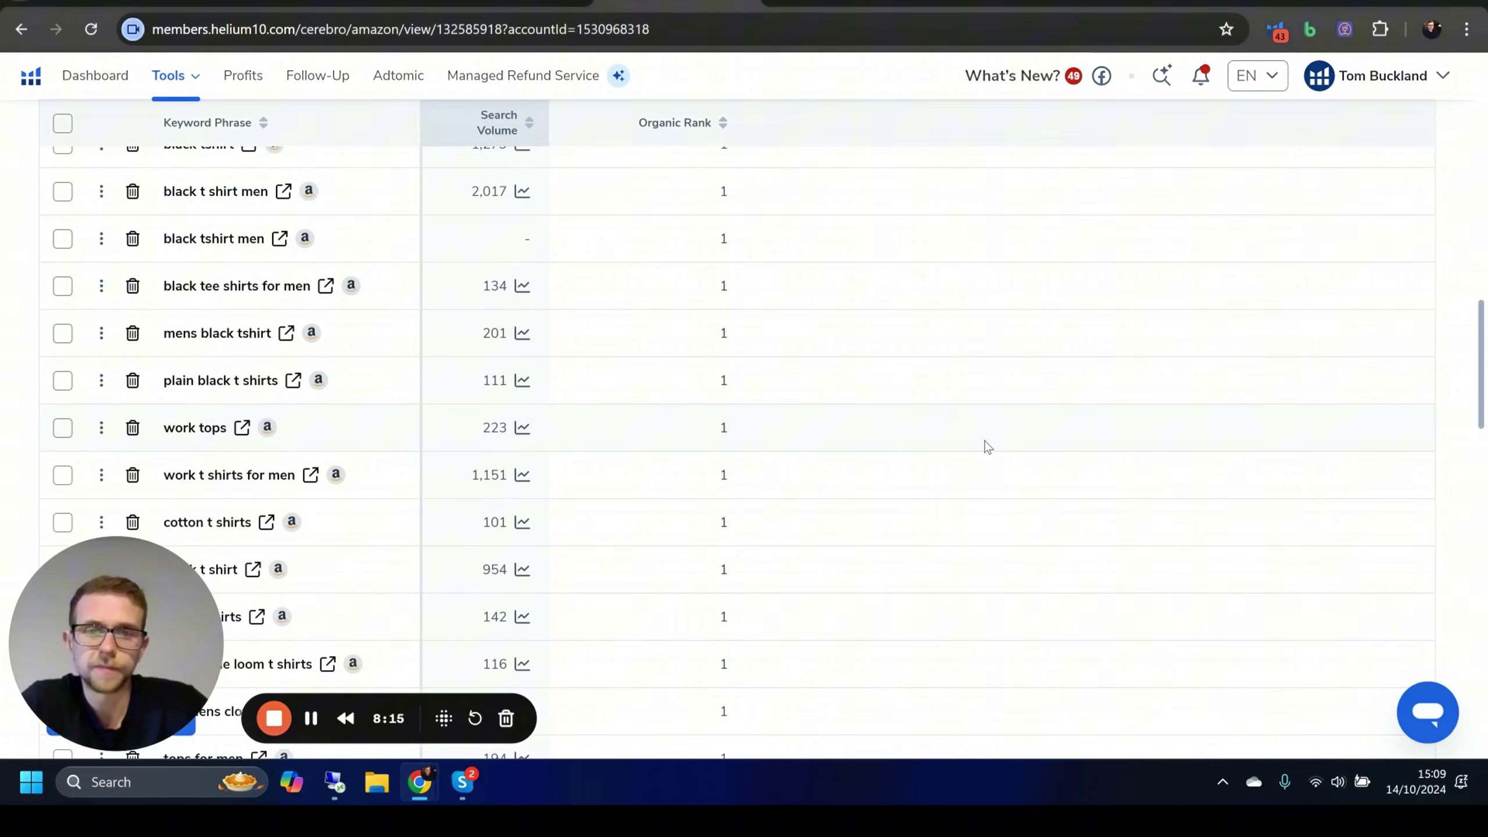
scroll(987, 444, "up", 3)
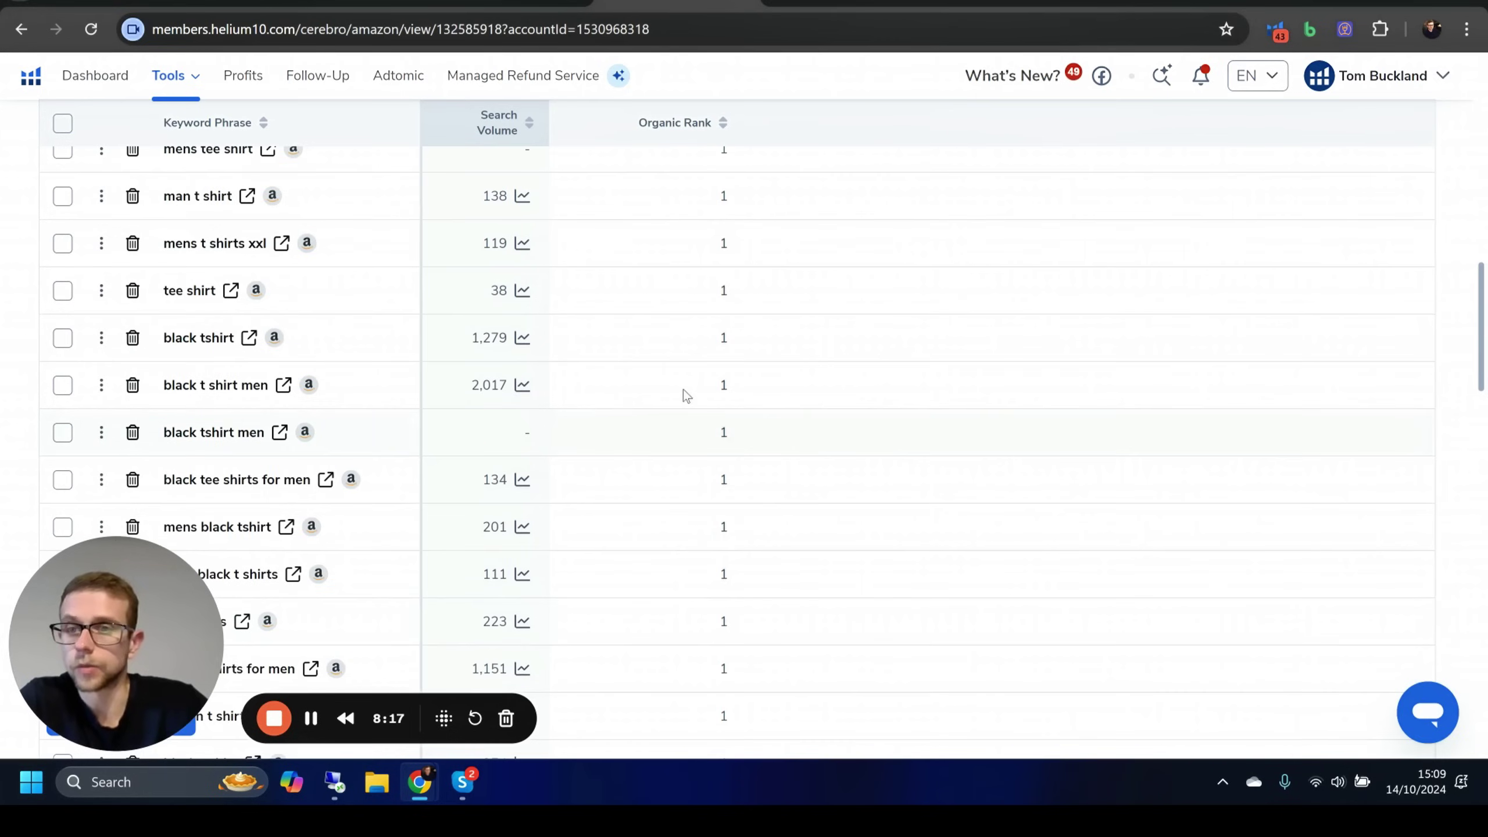
scroll(733, 340, "up", 3)
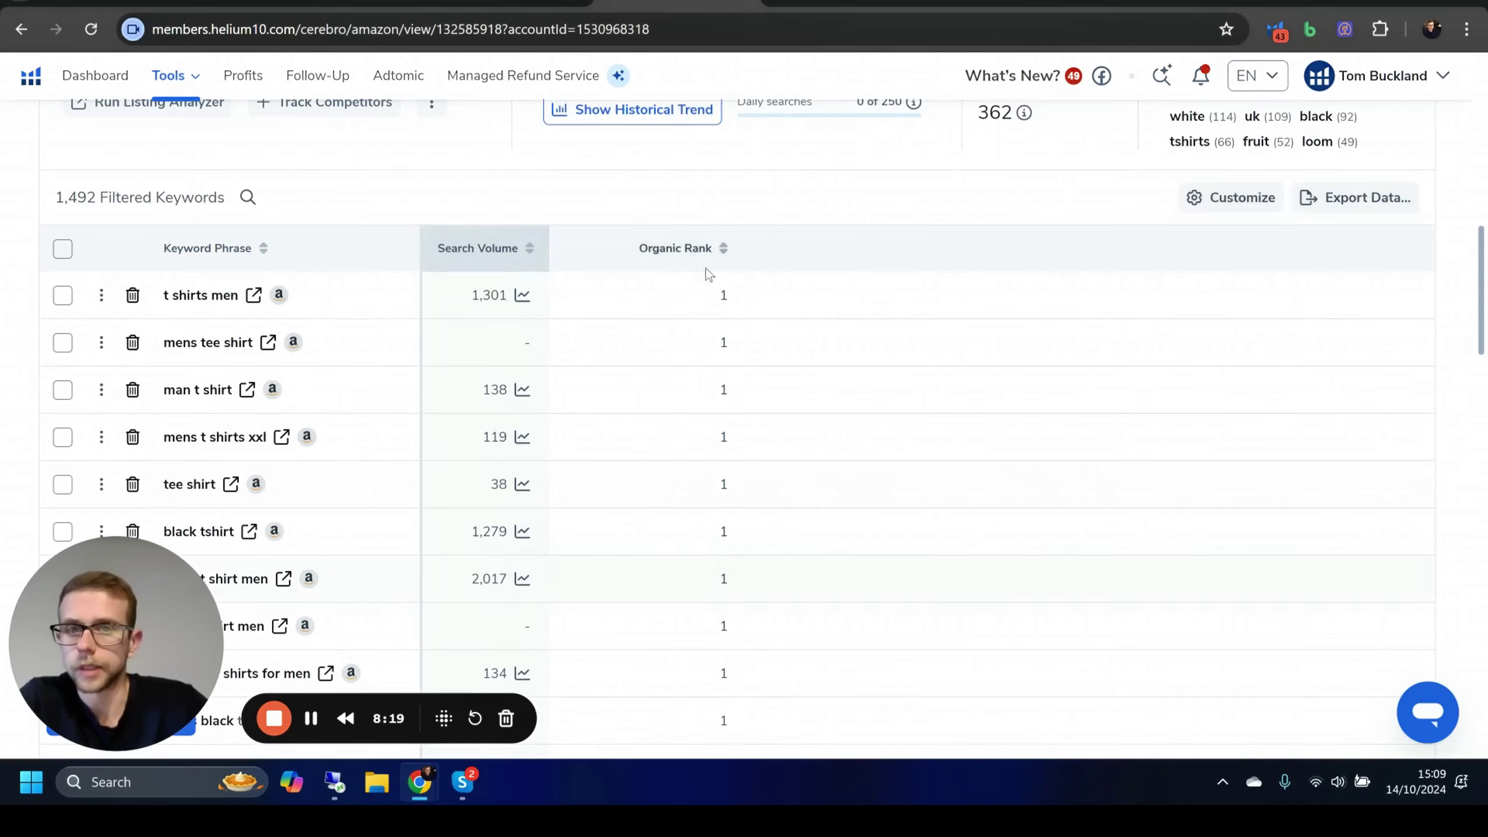
scroll(706, 303, "down", 20)
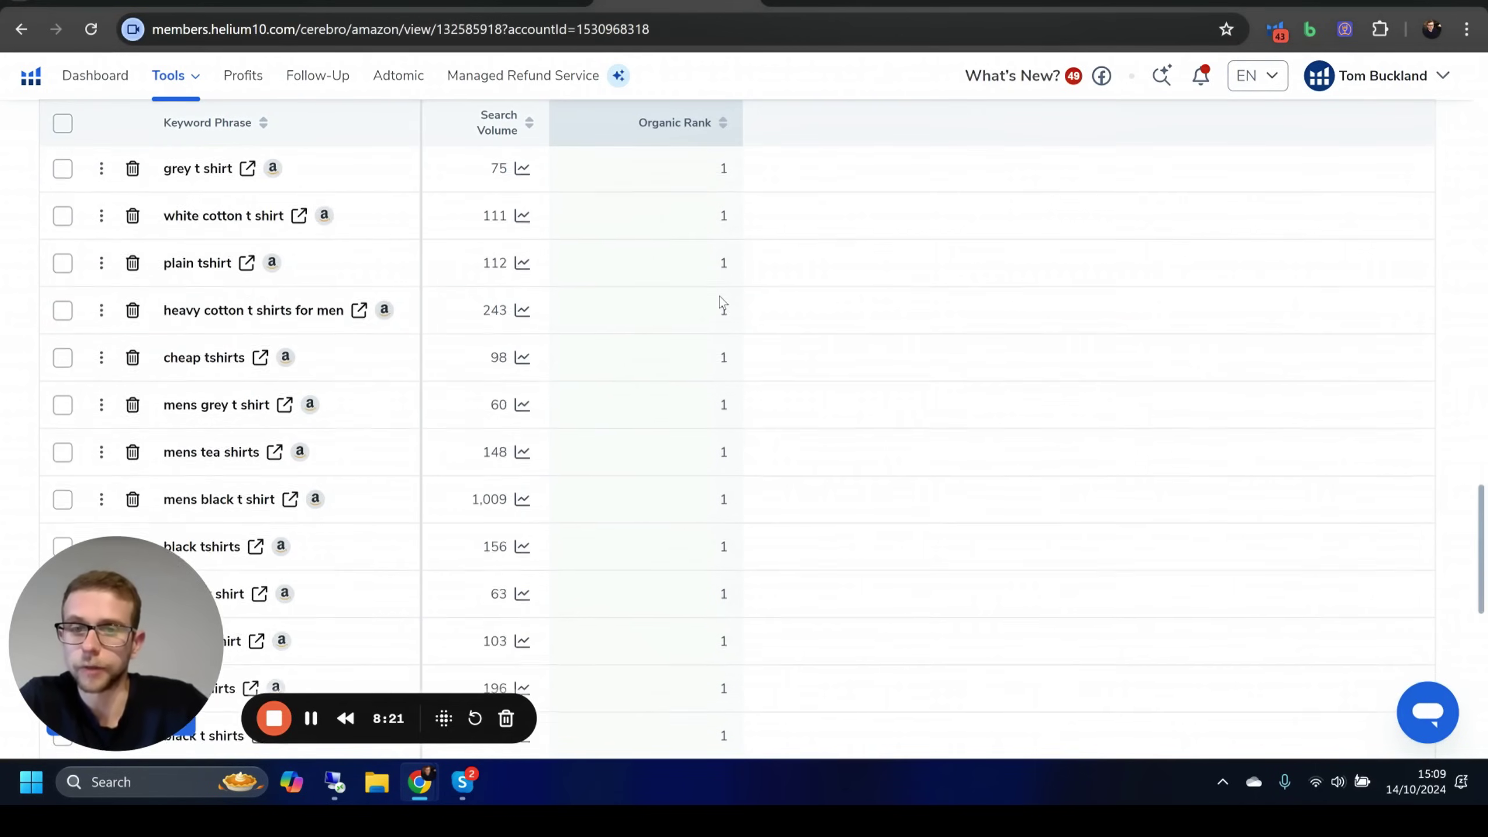
scroll(721, 302, "down", 10)
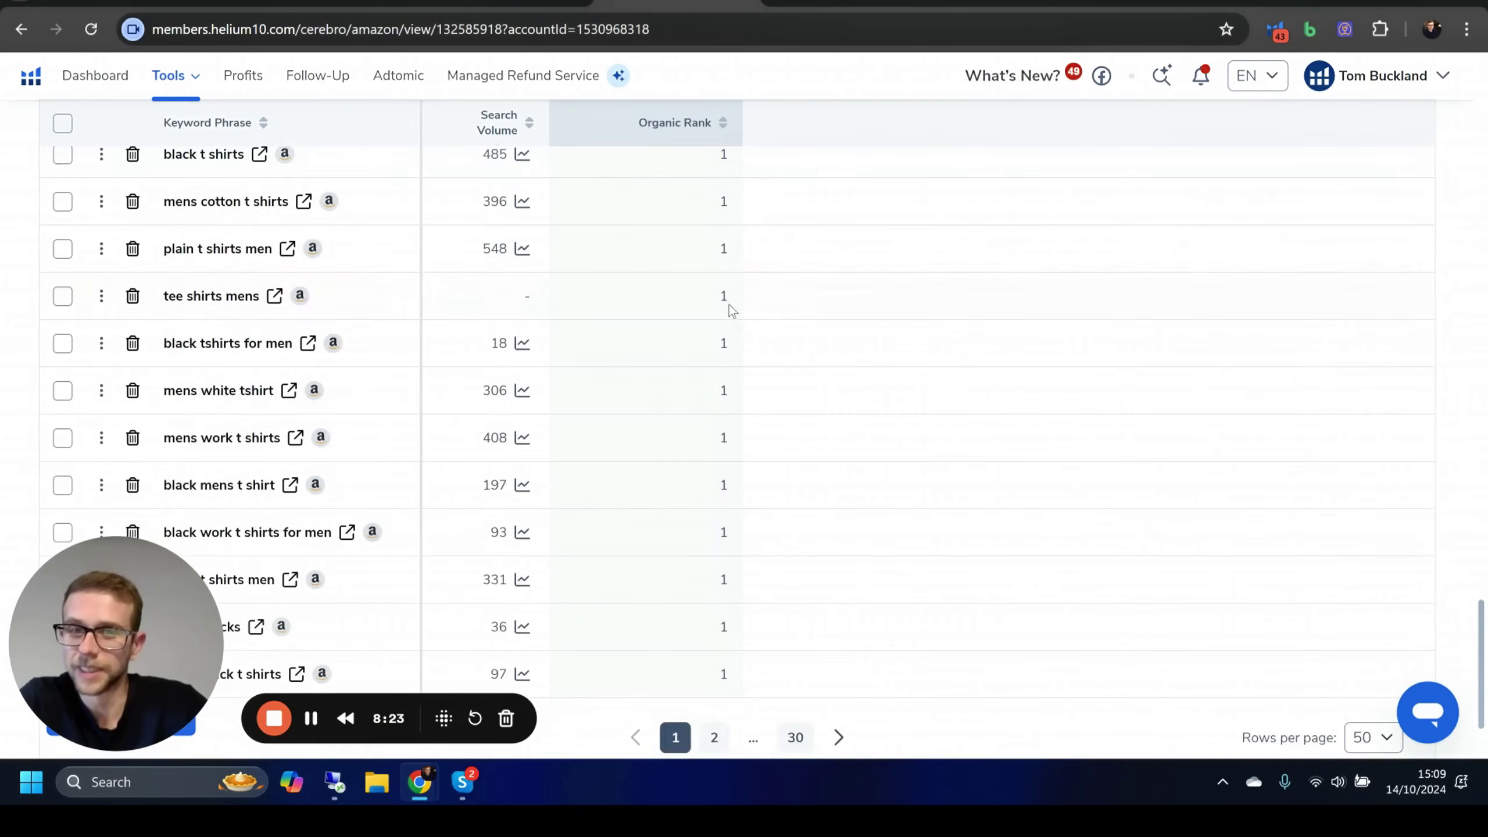
scroll(715, 334, "up", 10)
scroll(723, 356, "up", 10)
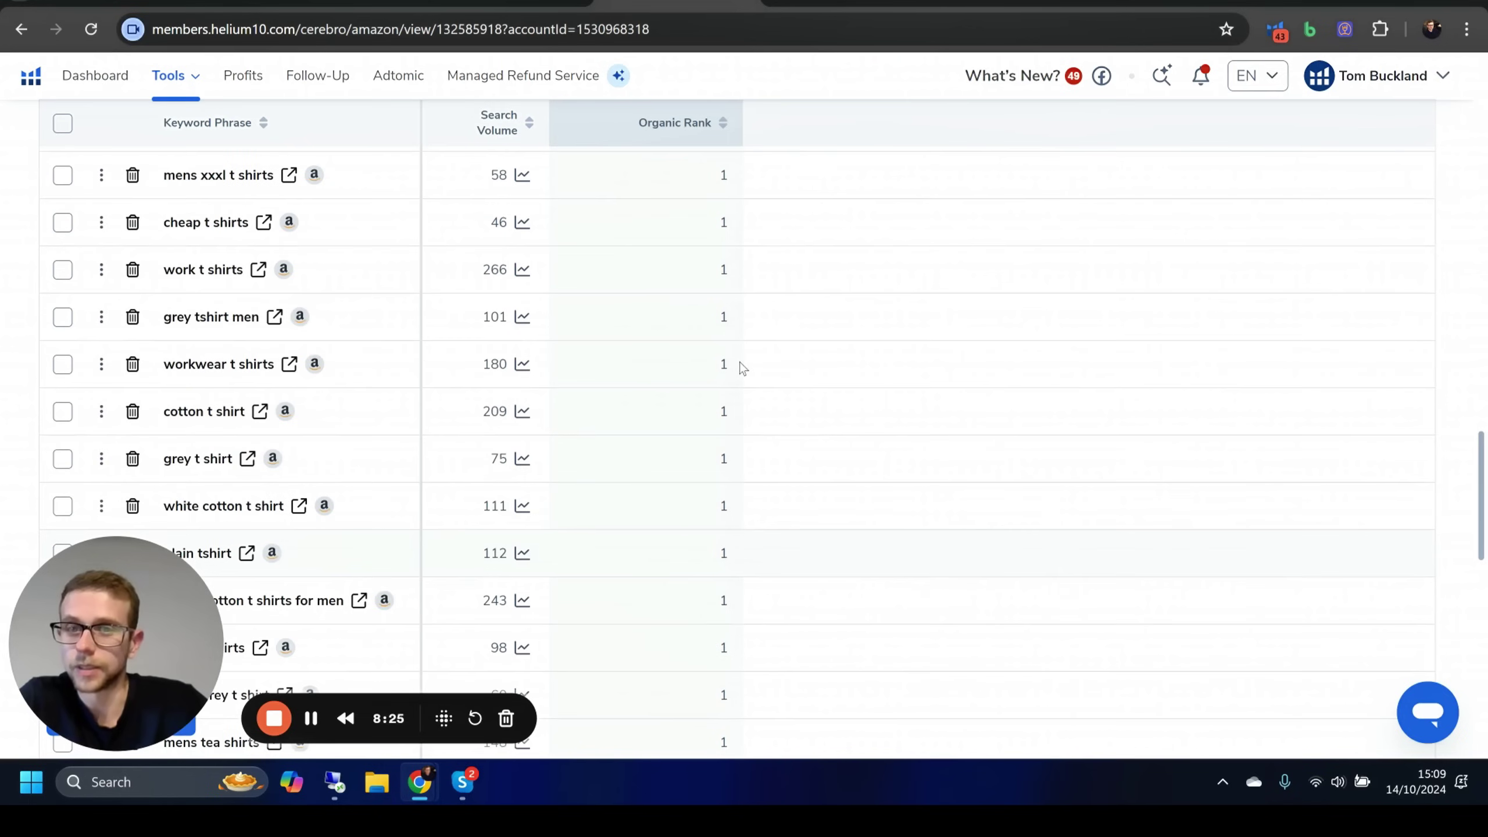
scroll(820, 412, "up", 20)
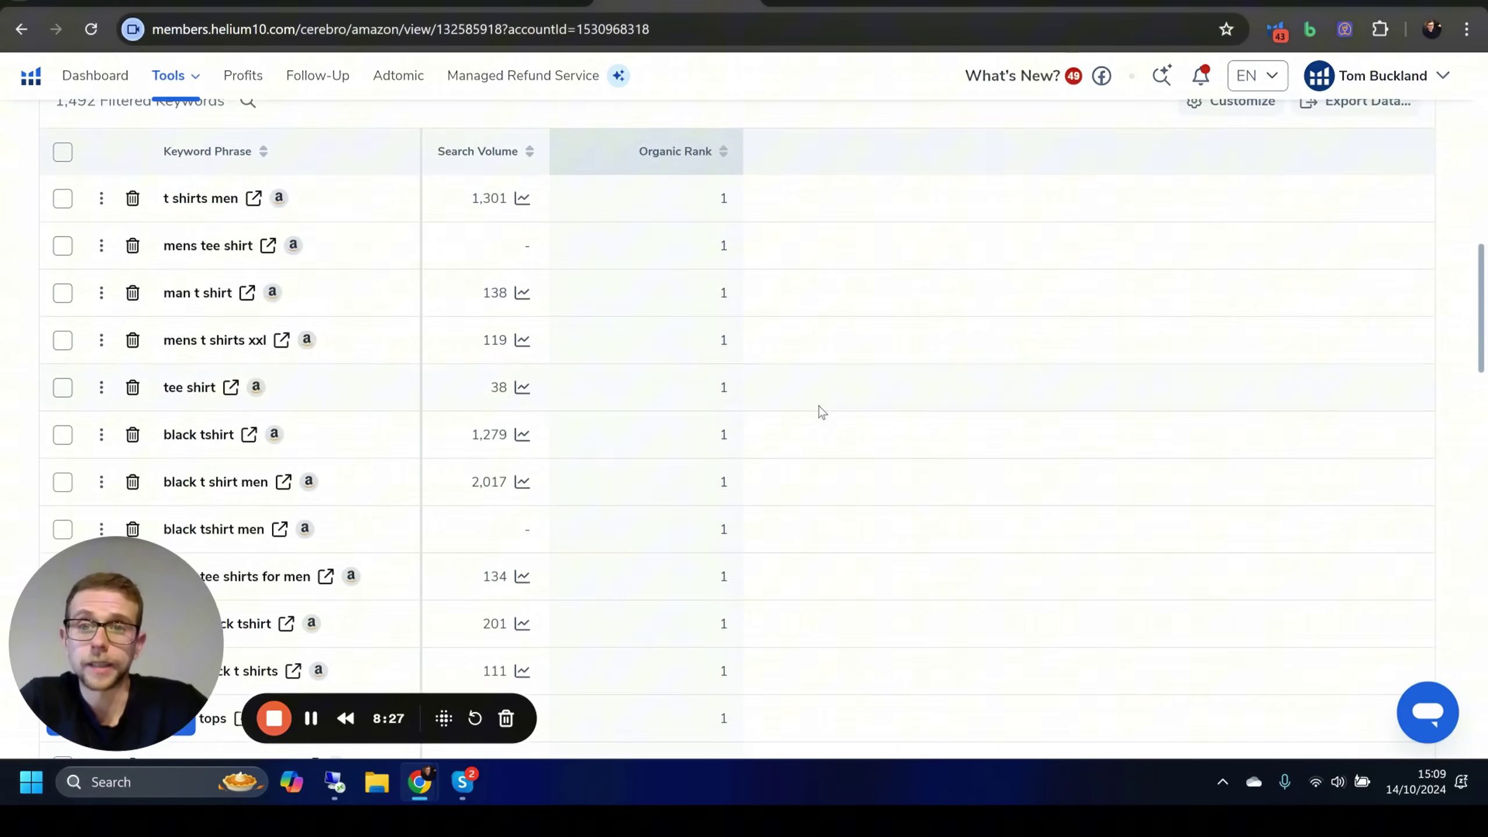
scroll(839, 387, "down", 2)
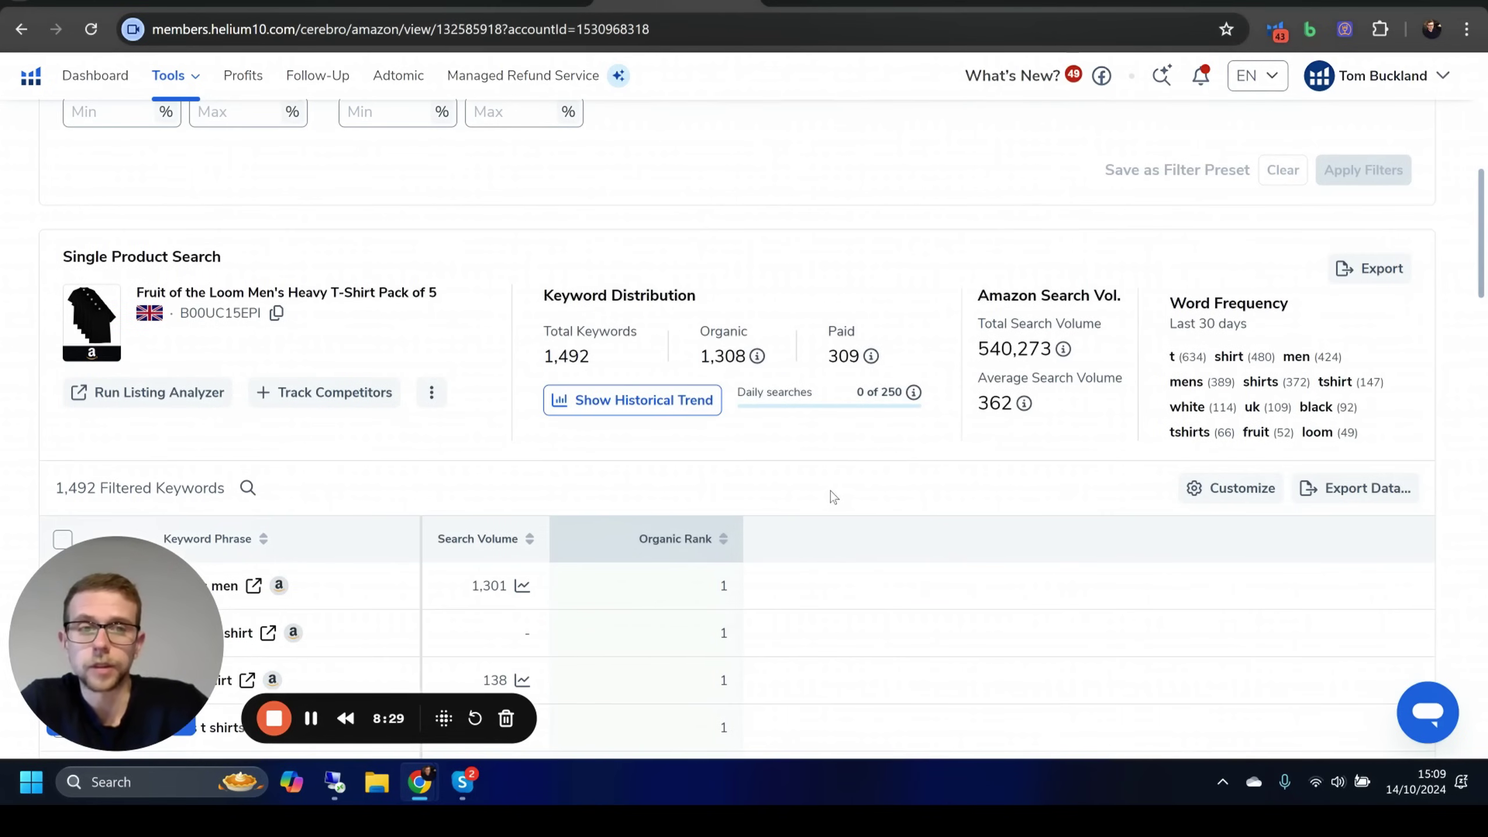
scroll(1002, 352, "up", 6)
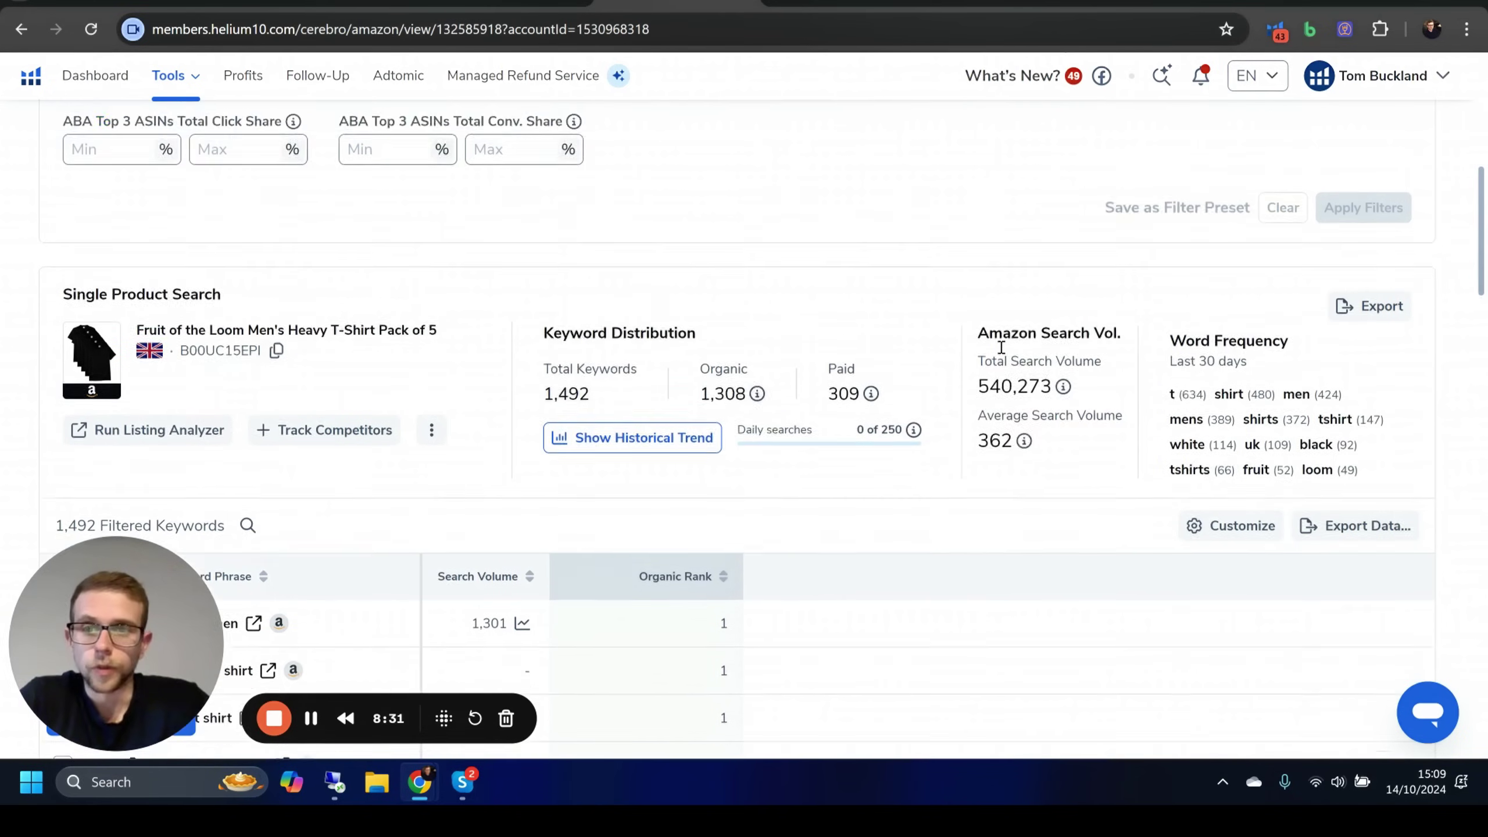
left_click(380, 343)
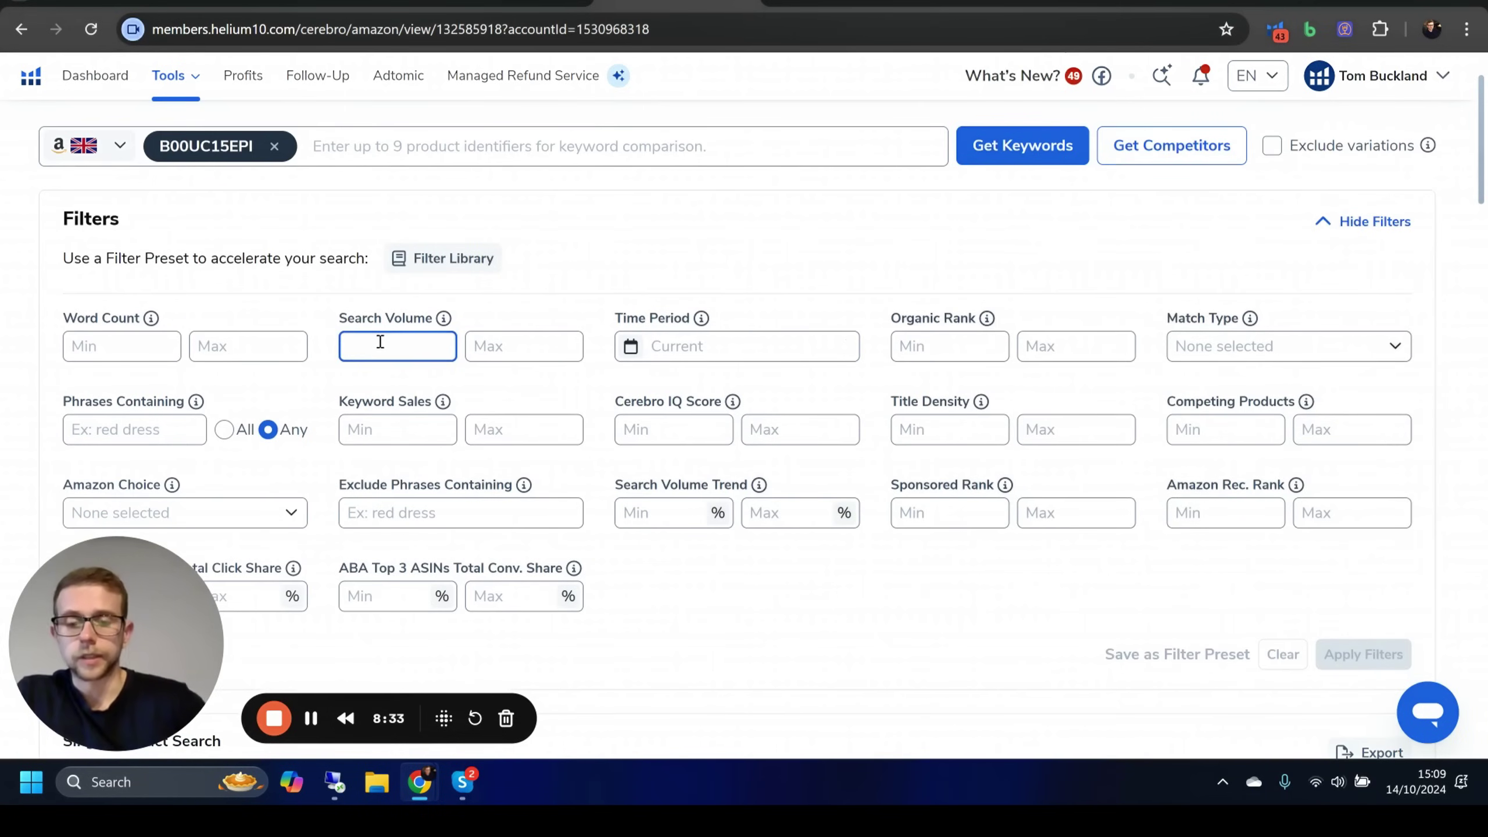
type("50")
key("Tab")
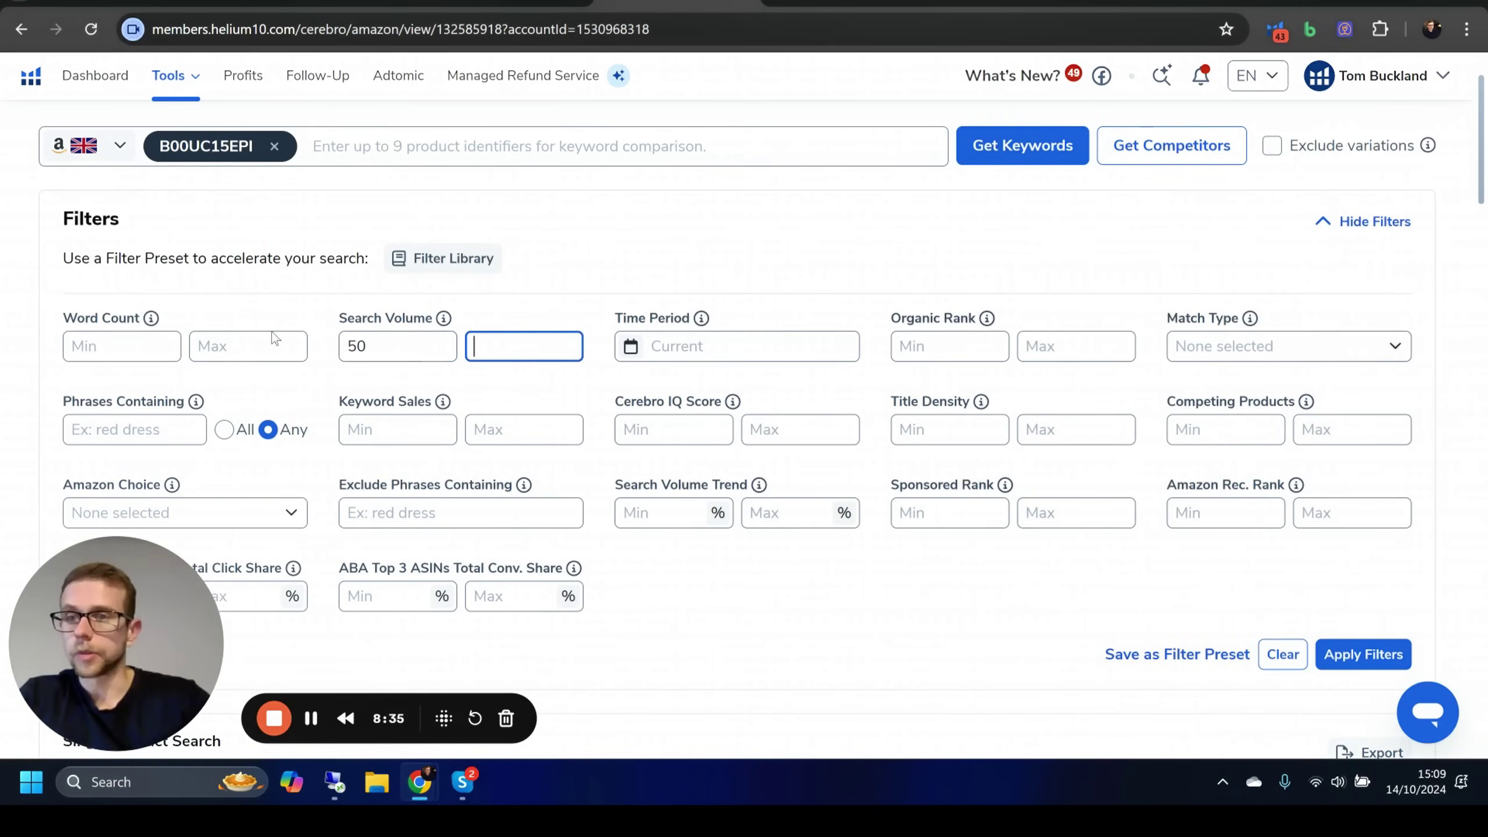
scroll(645, 284, "down", 1)
left_click(986, 252)
type("1")
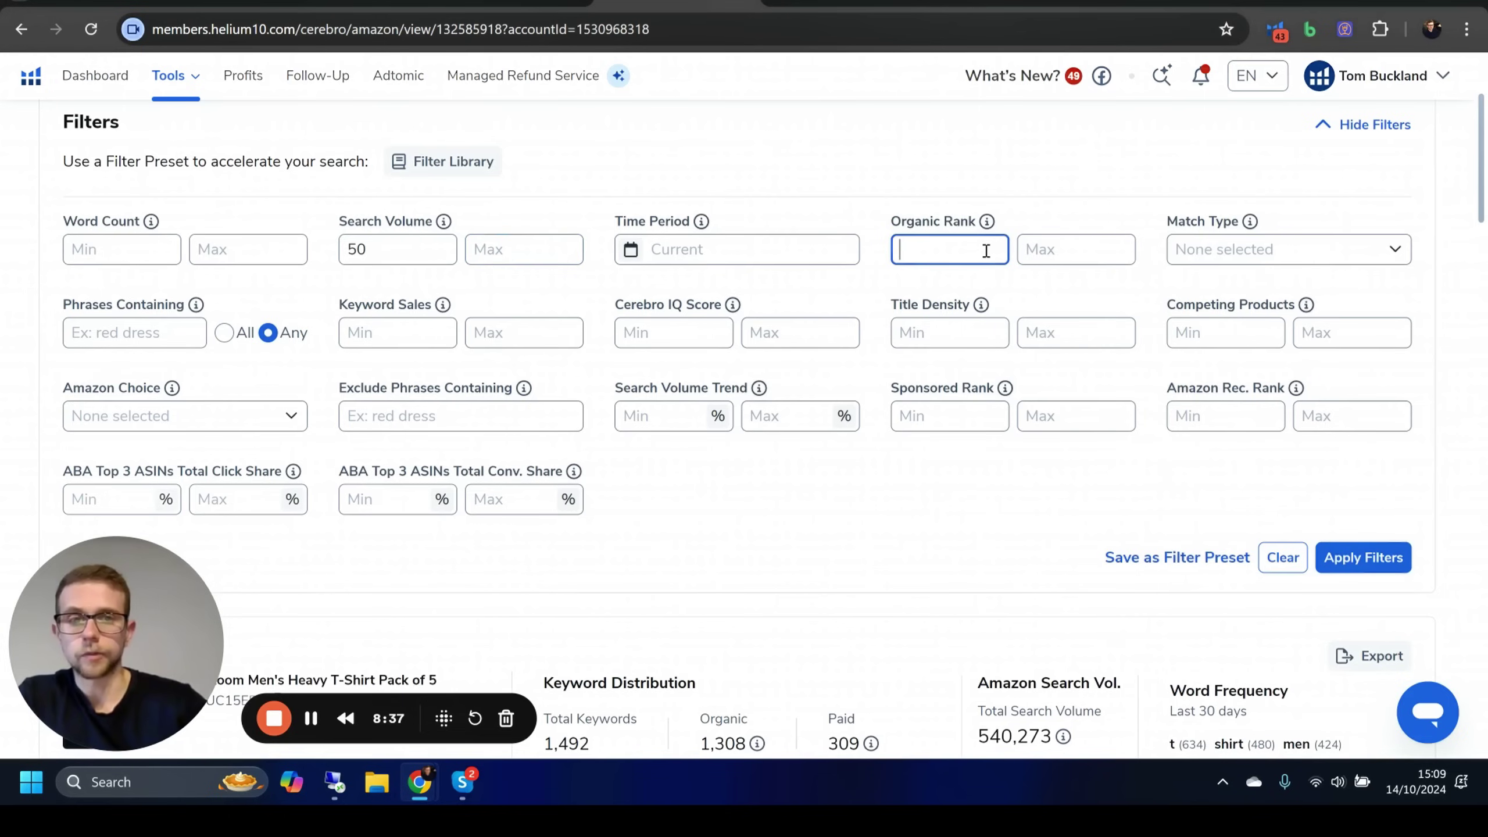
key("Tab")
type("50")
key("BackSpace")
key("BackSpace")
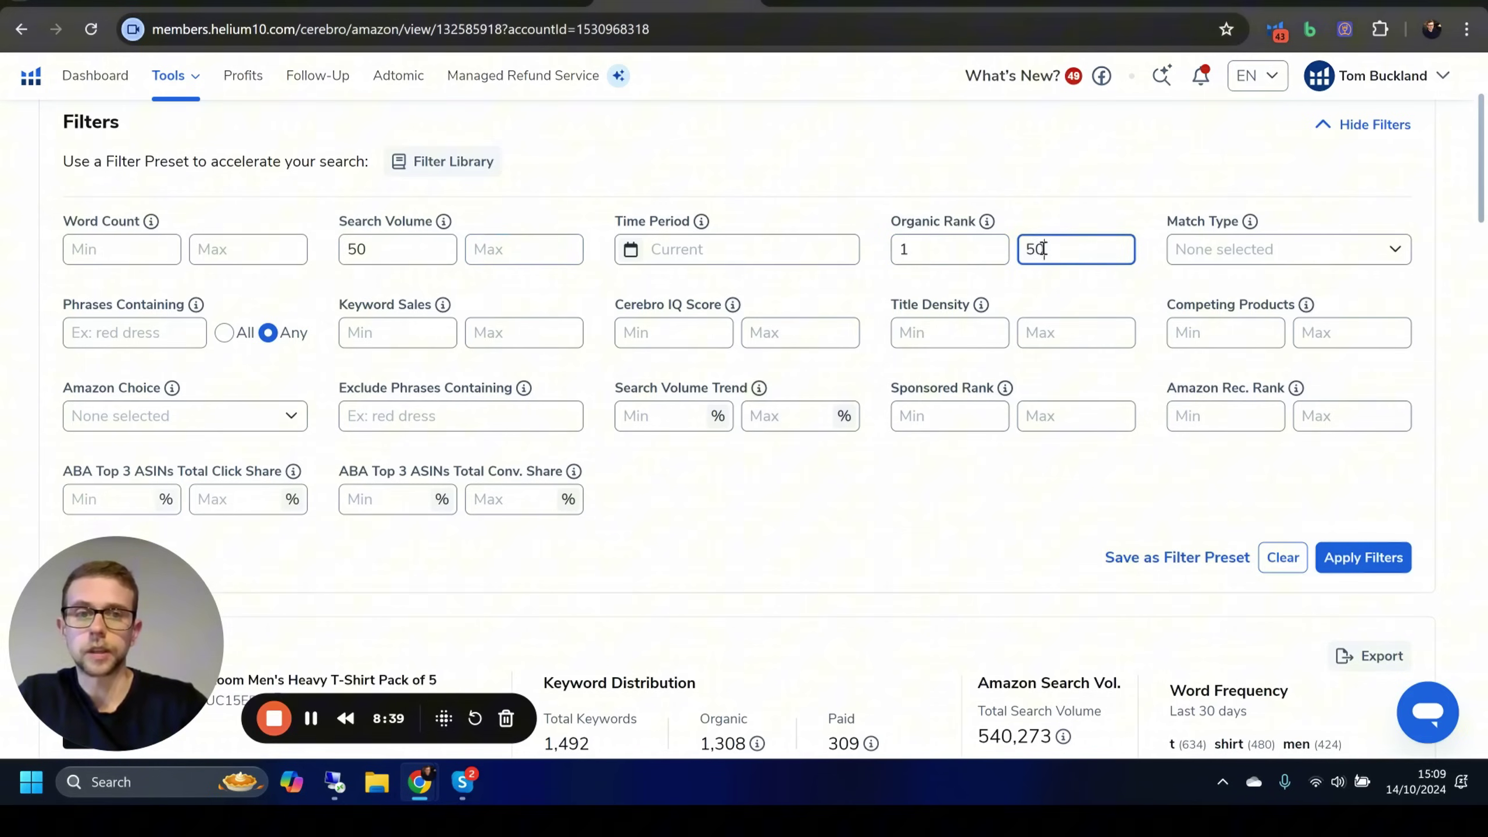
type("30")
left_click(1363, 557)
scroll(1120, 355, "down", 3)
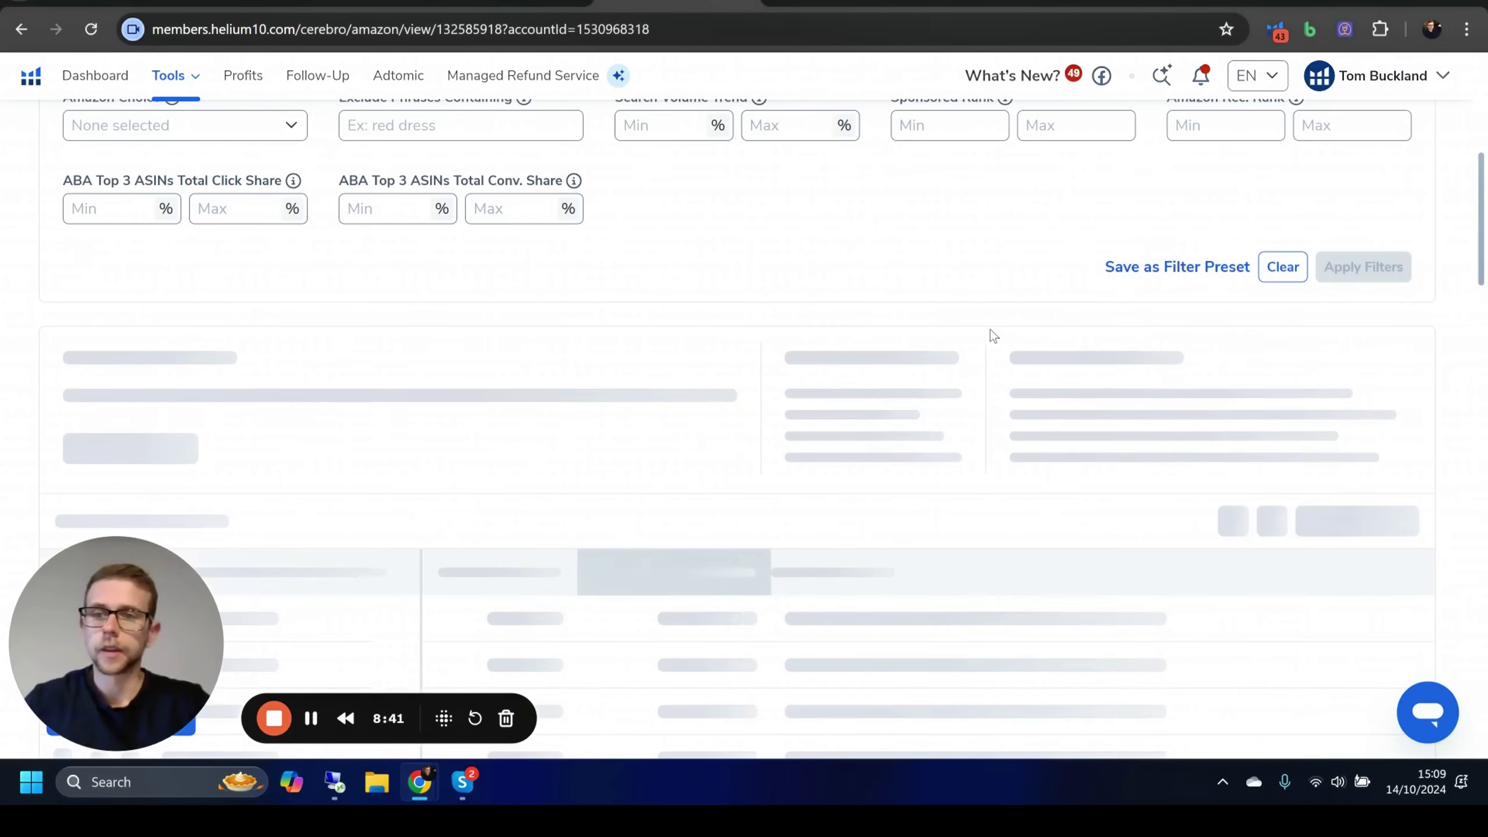
scroll(886, 222, "down", 2)
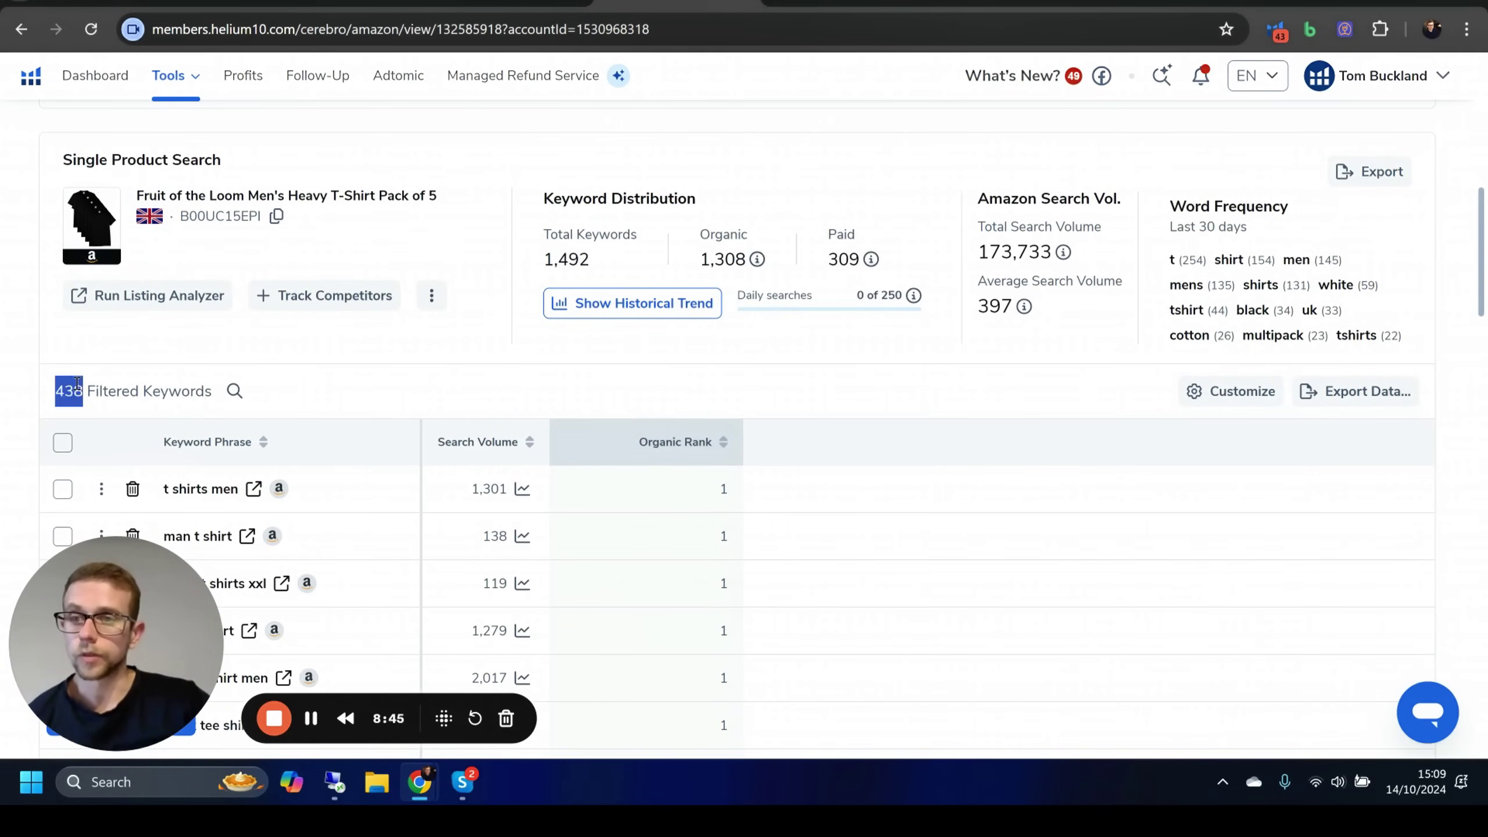
scroll(711, 343, "down", 2)
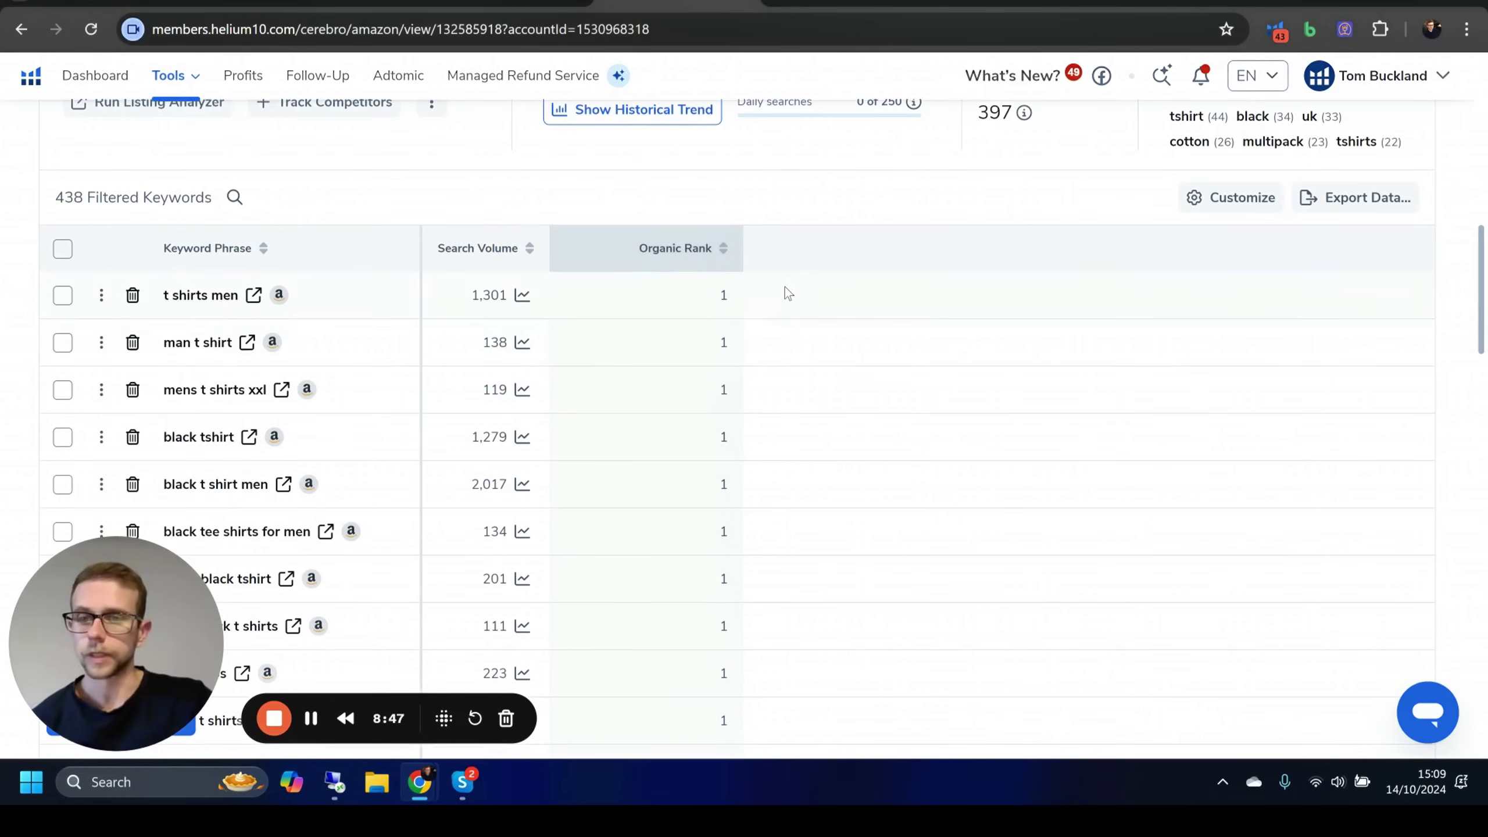
scroll(785, 287, "down", 2)
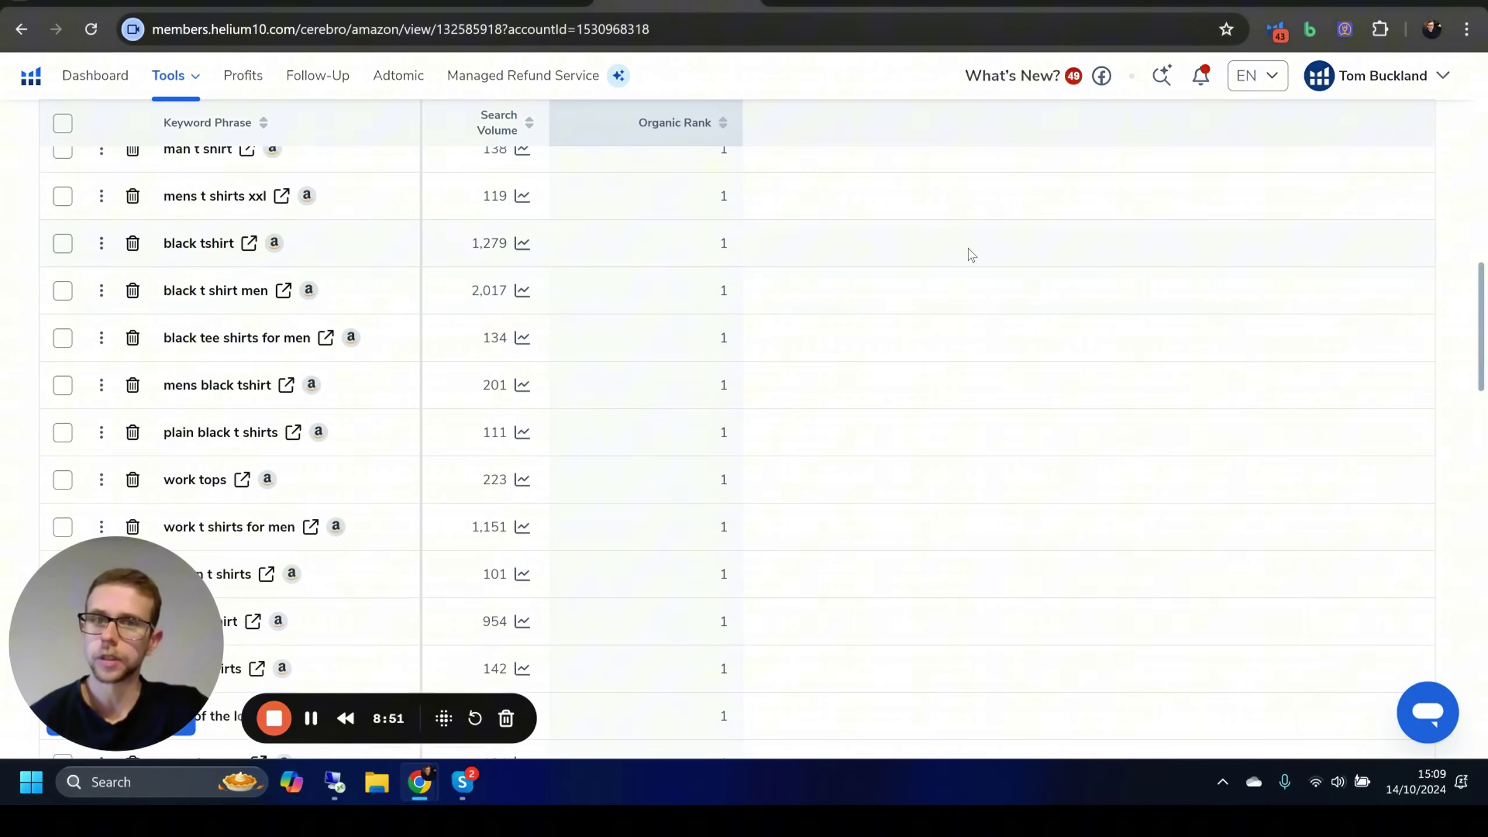
scroll(982, 246, "down", 2)
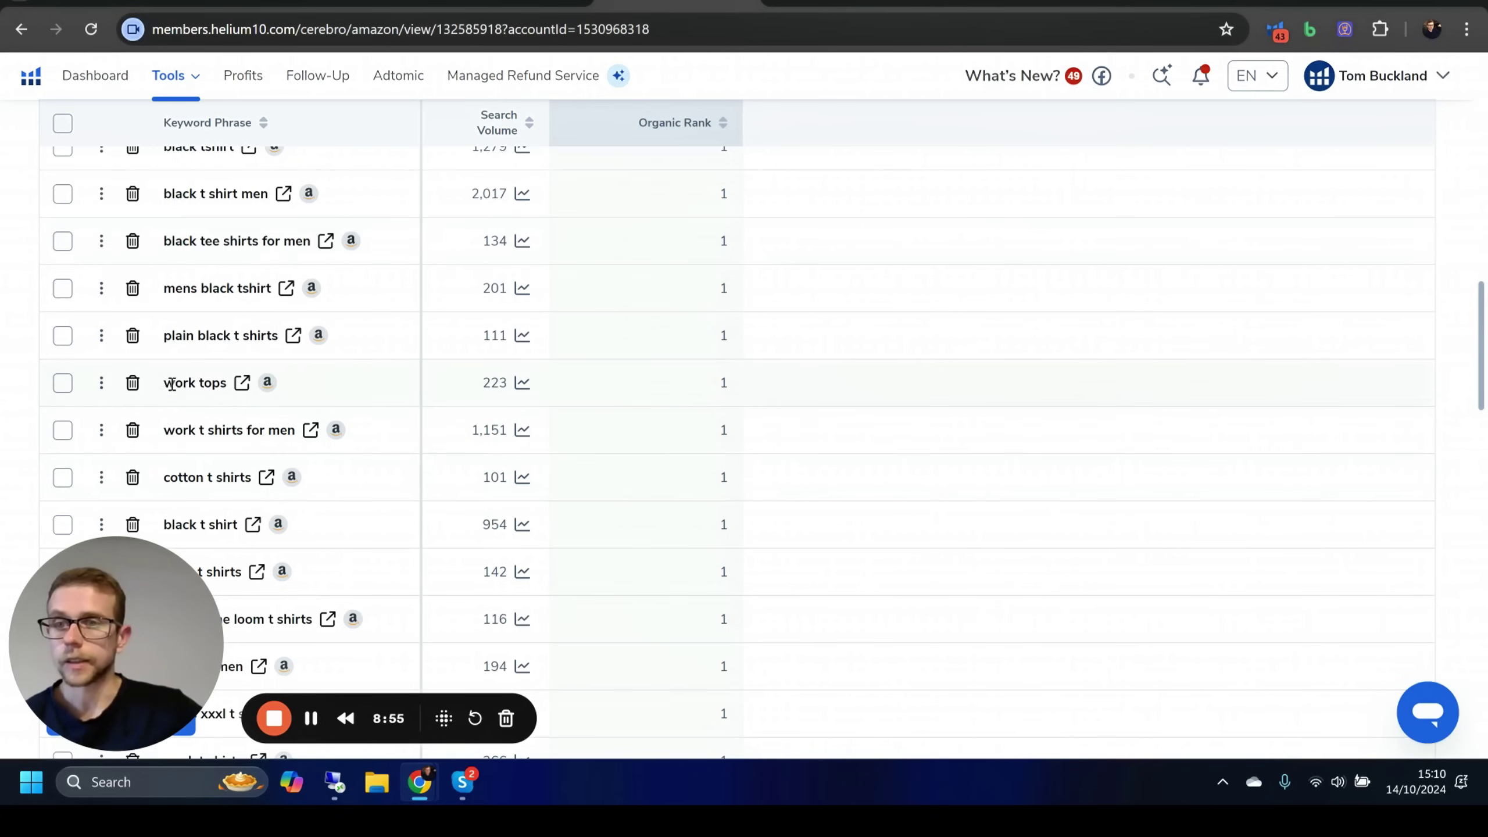
left_click_drag(165, 382, 228, 382)
left_click_drag(153, 246, 319, 253)
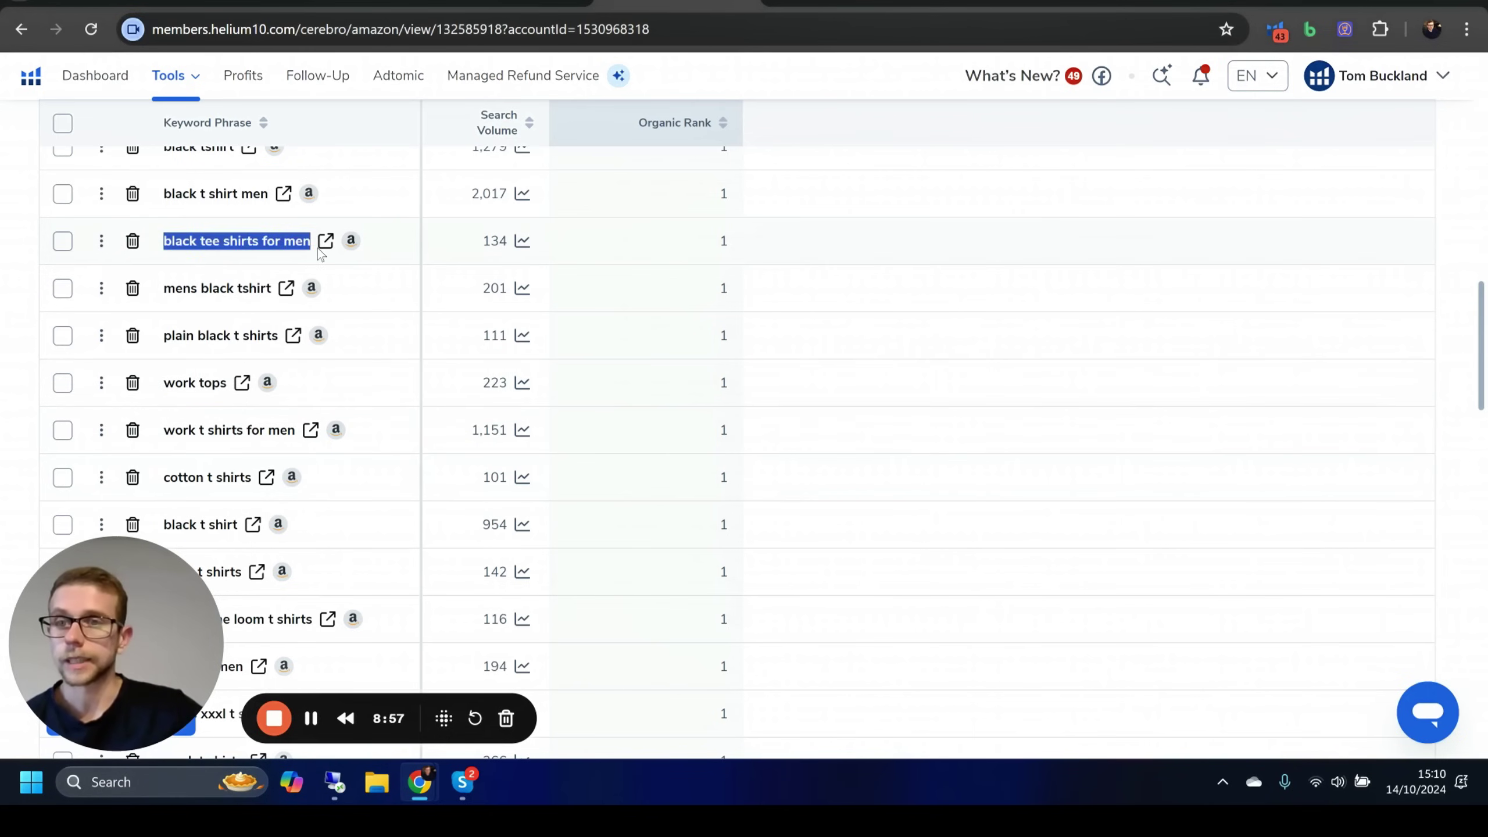
left_click(203, 246)
left_click_drag(197, 193, 232, 258)
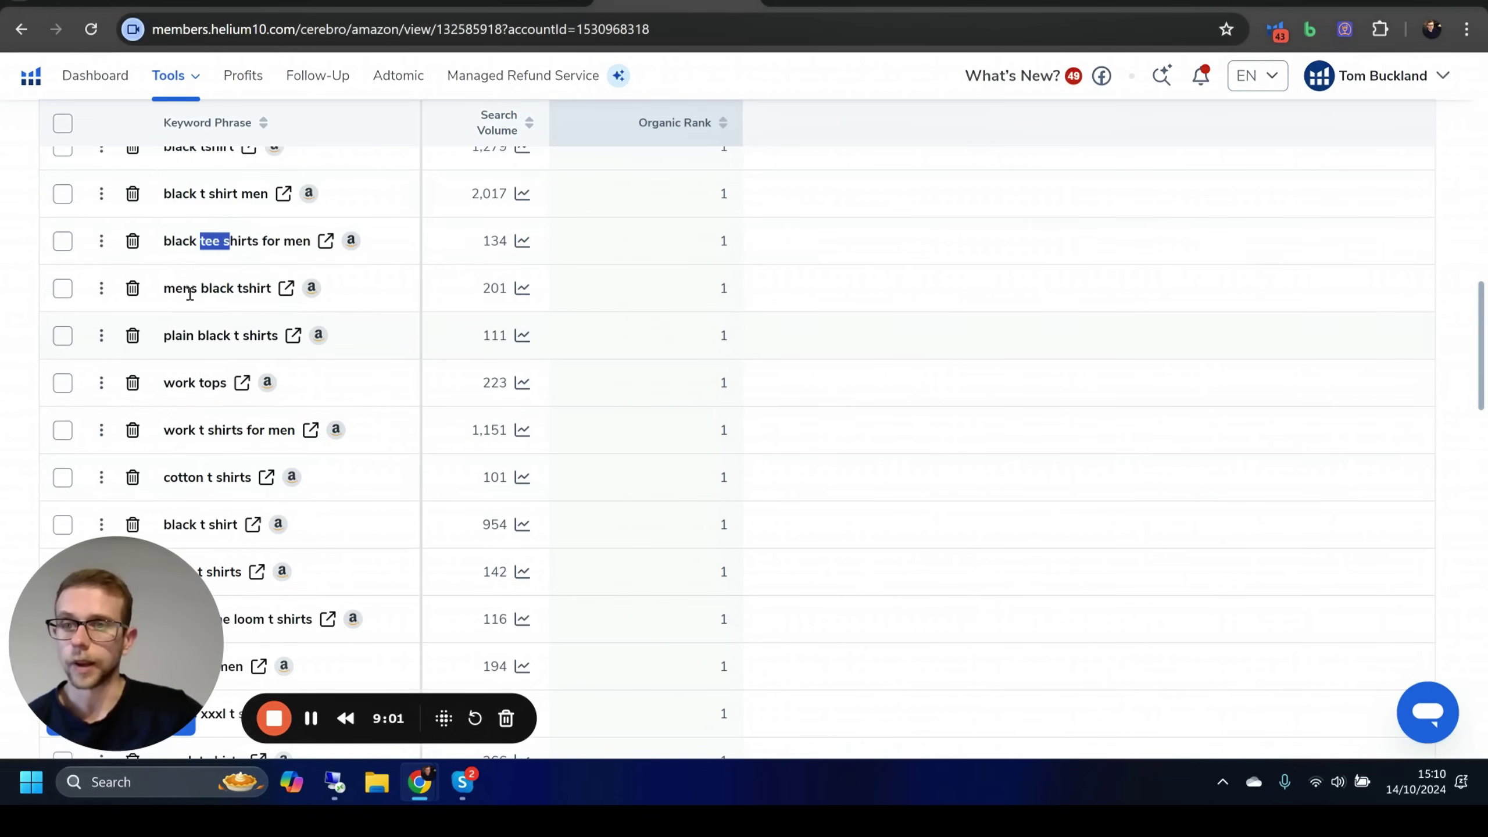
scroll(307, 352, "down", 2)
scroll(307, 353, "down", 3)
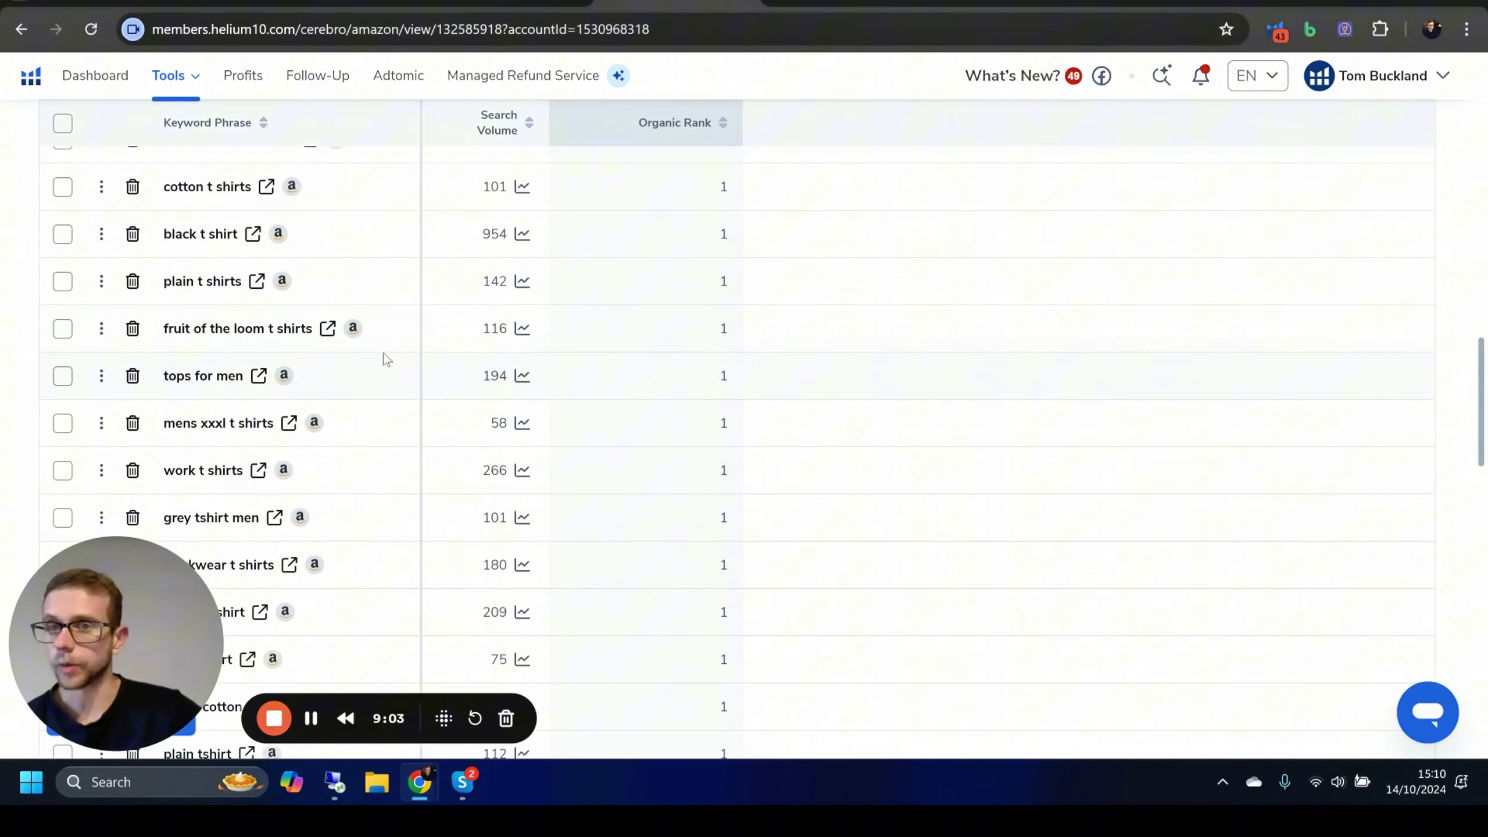
left_click_drag(164, 328, 229, 329)
scroll(167, 198, "down", 3)
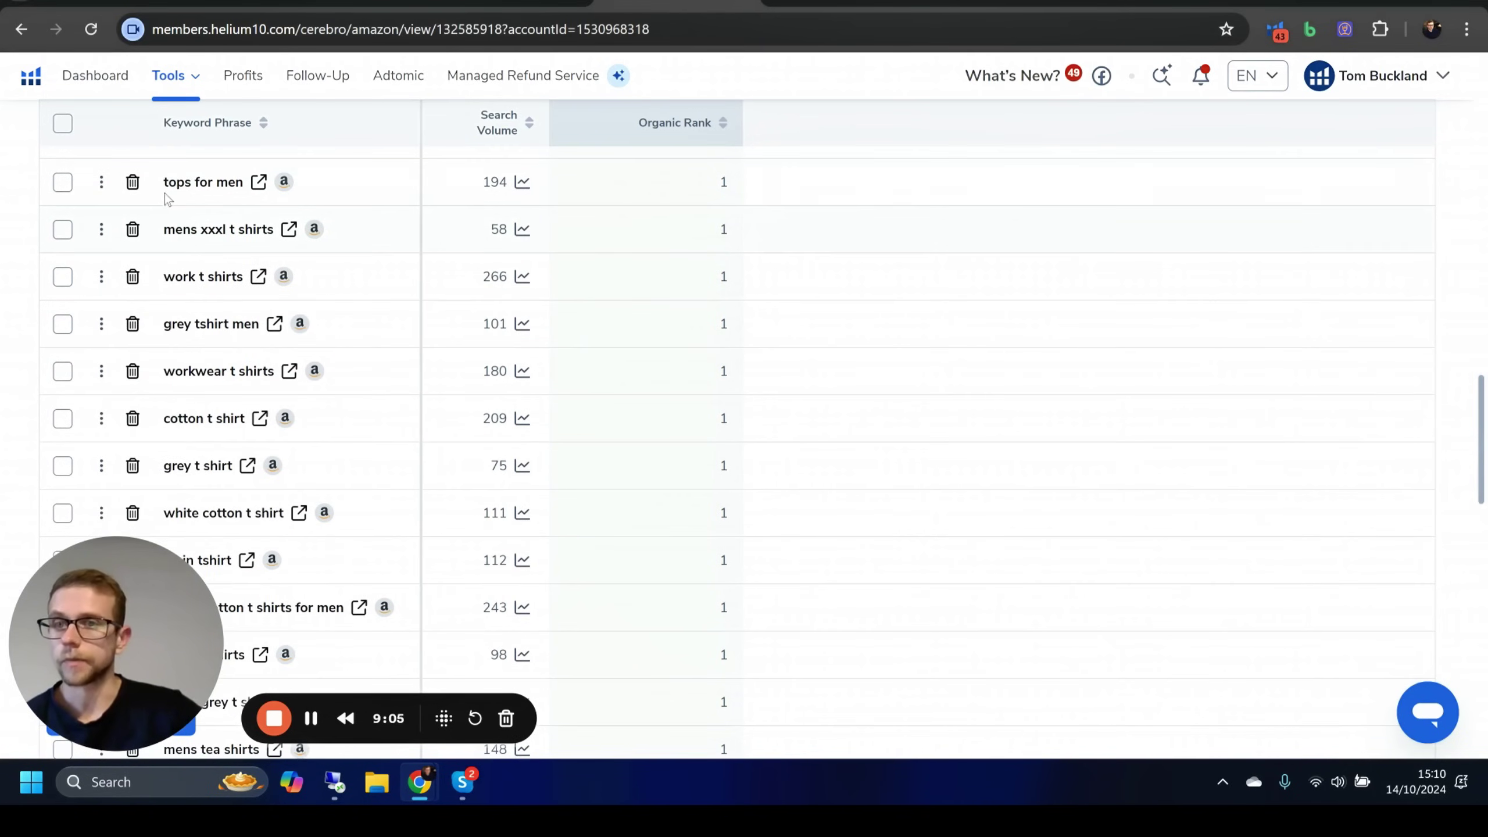
left_click_drag(167, 198, 218, 203)
left_click(212, 225)
scroll(213, 225, "down", 2)
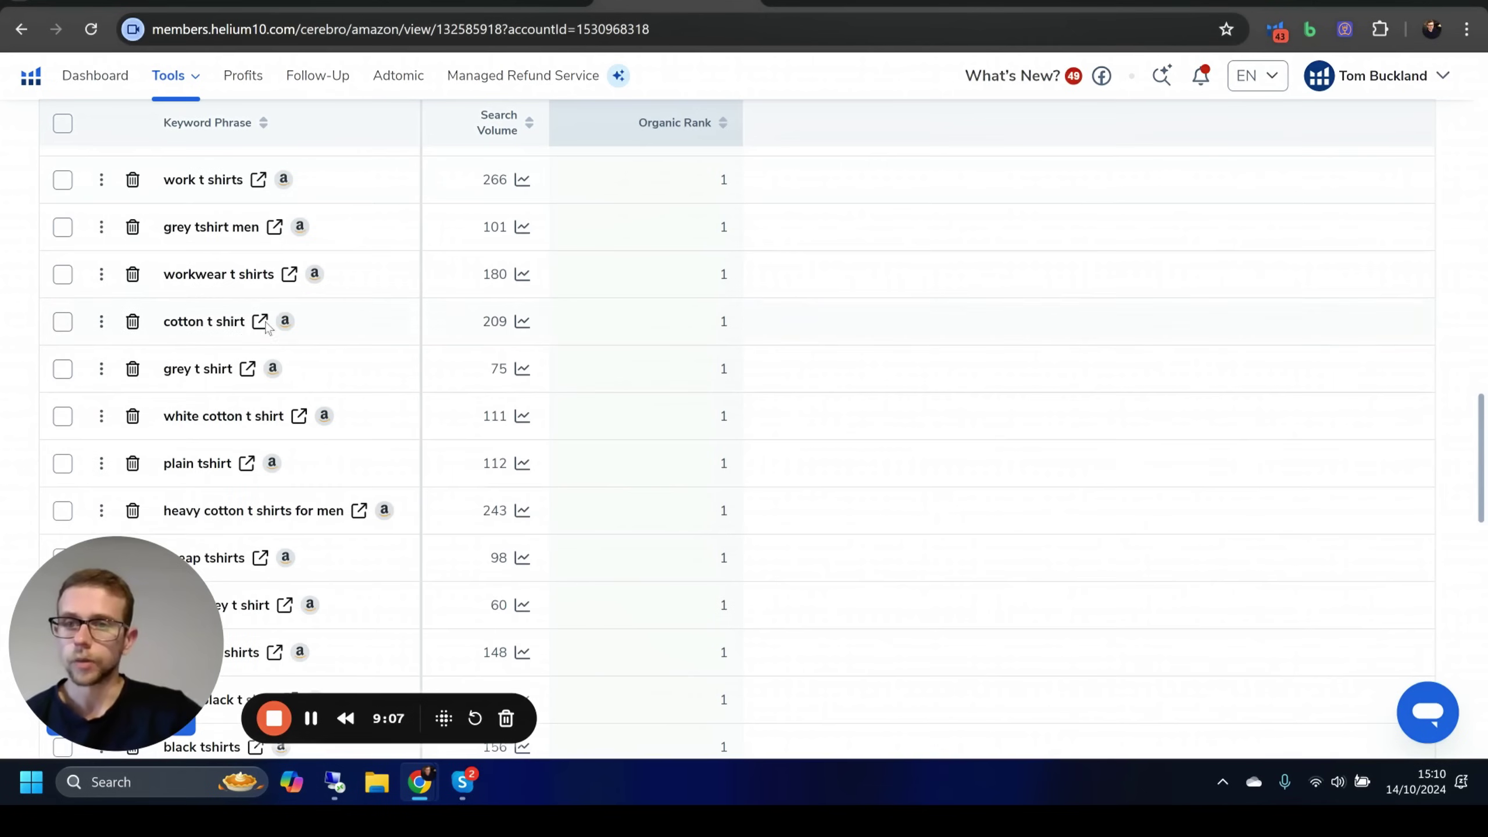
left_click_drag(164, 227, 221, 229)
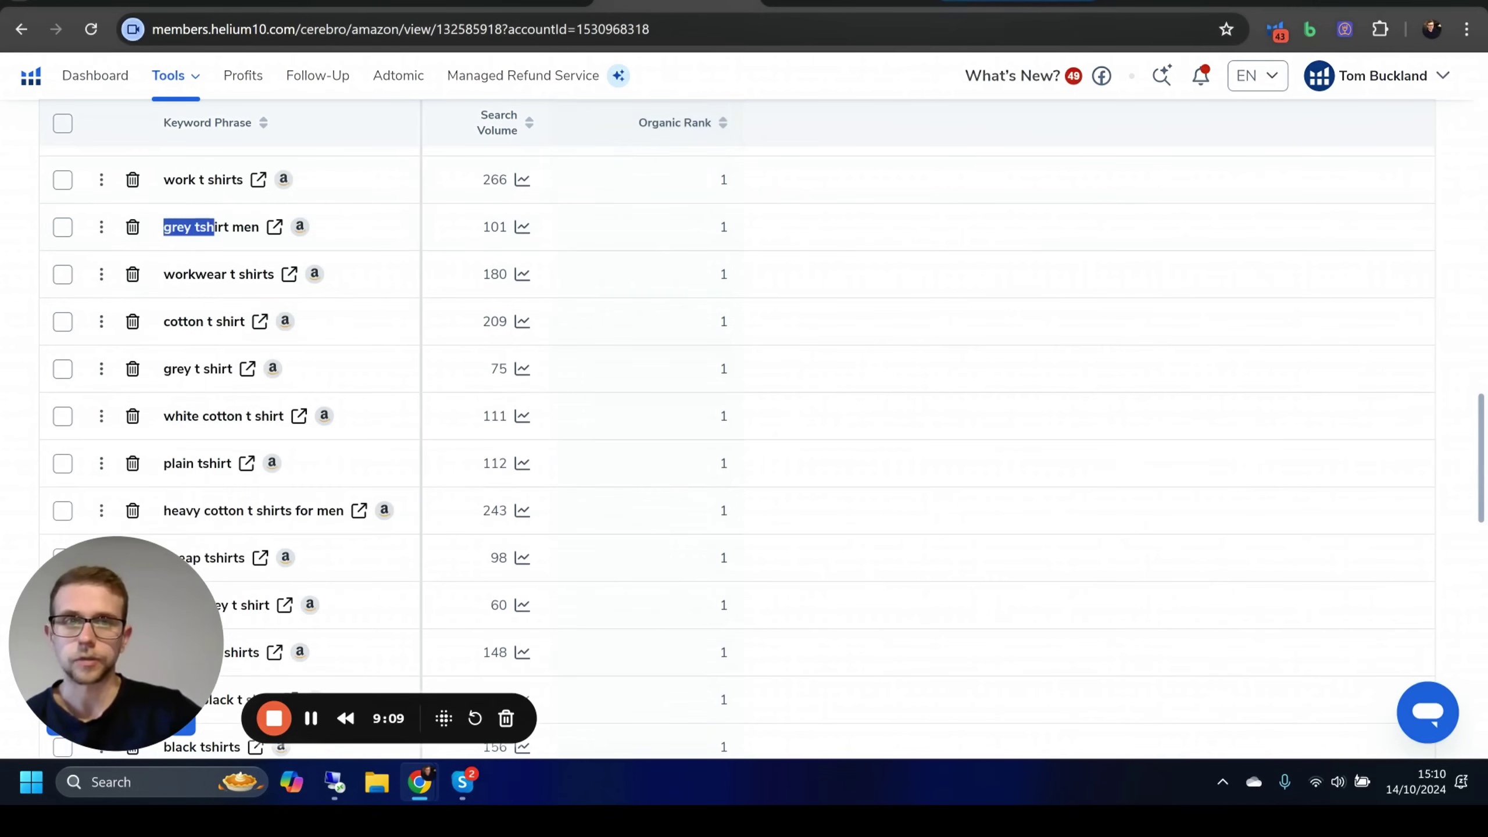
left_click(1018, 4)
scroll(870, 422, "down", 6)
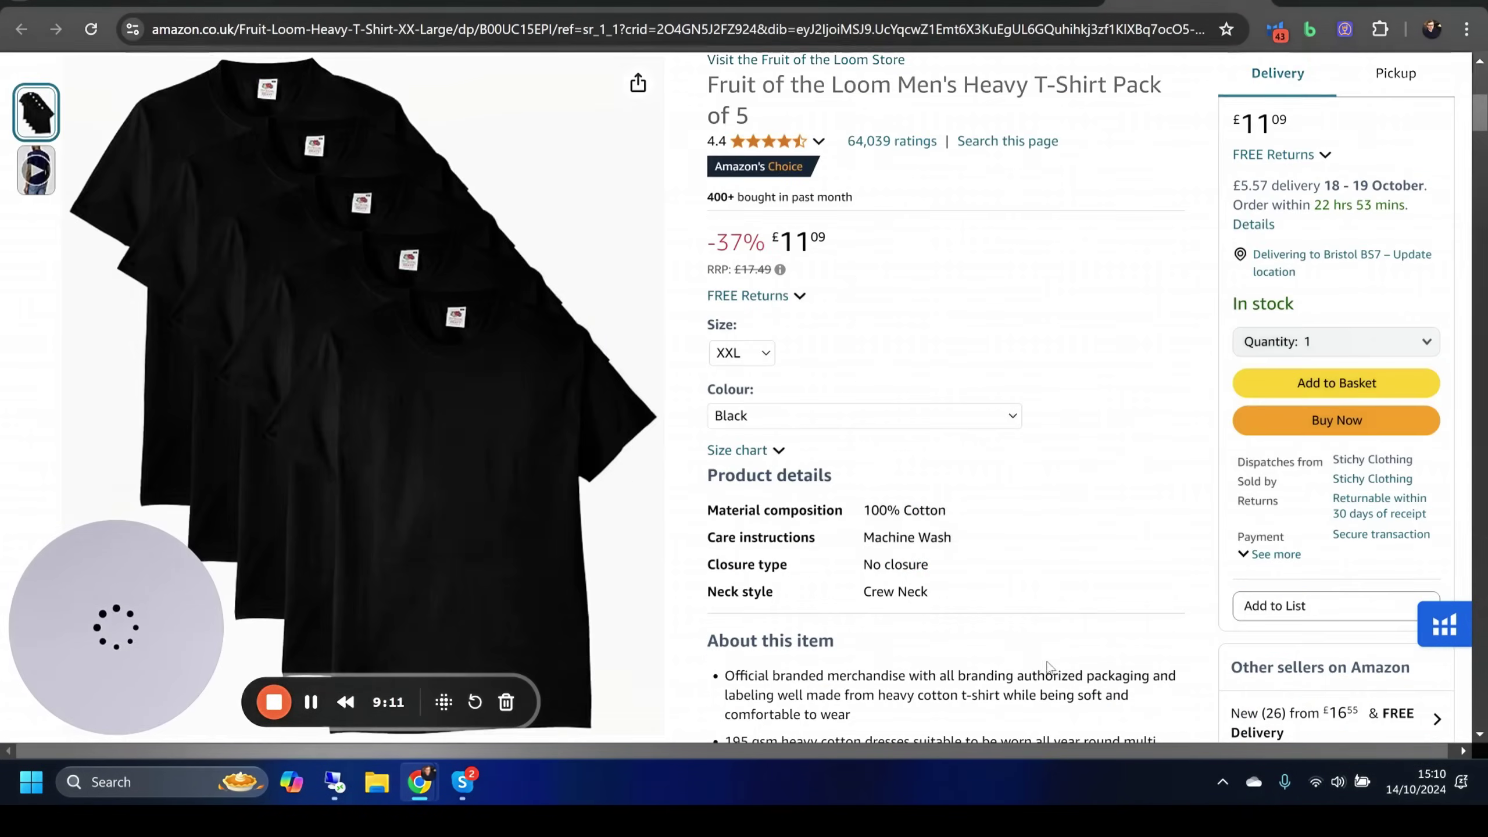
left_click(871, 416)
left_click(1129, 276)
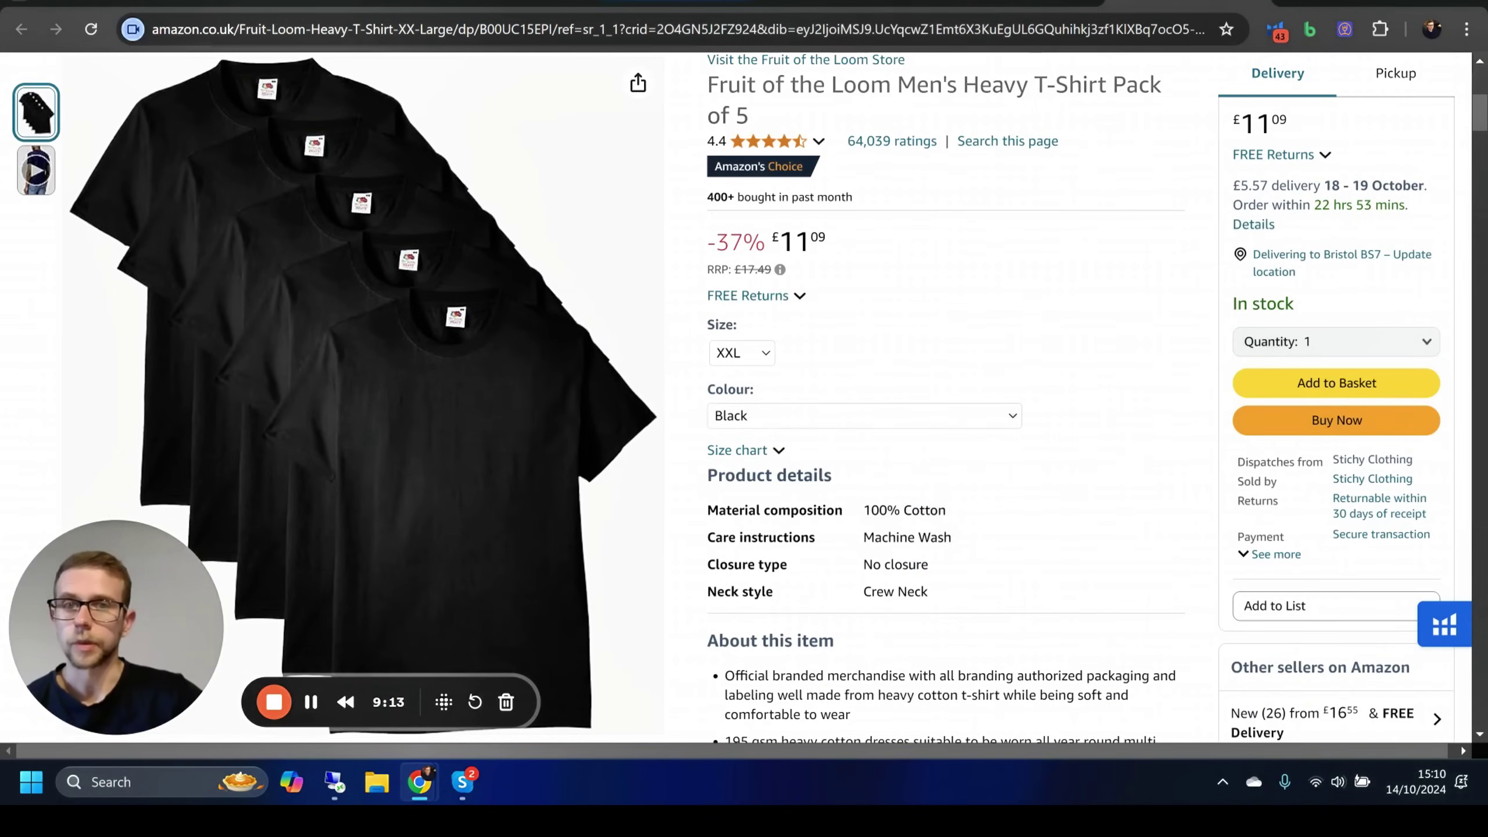
left_click(677, 4)
scroll(879, 281, "down", 5)
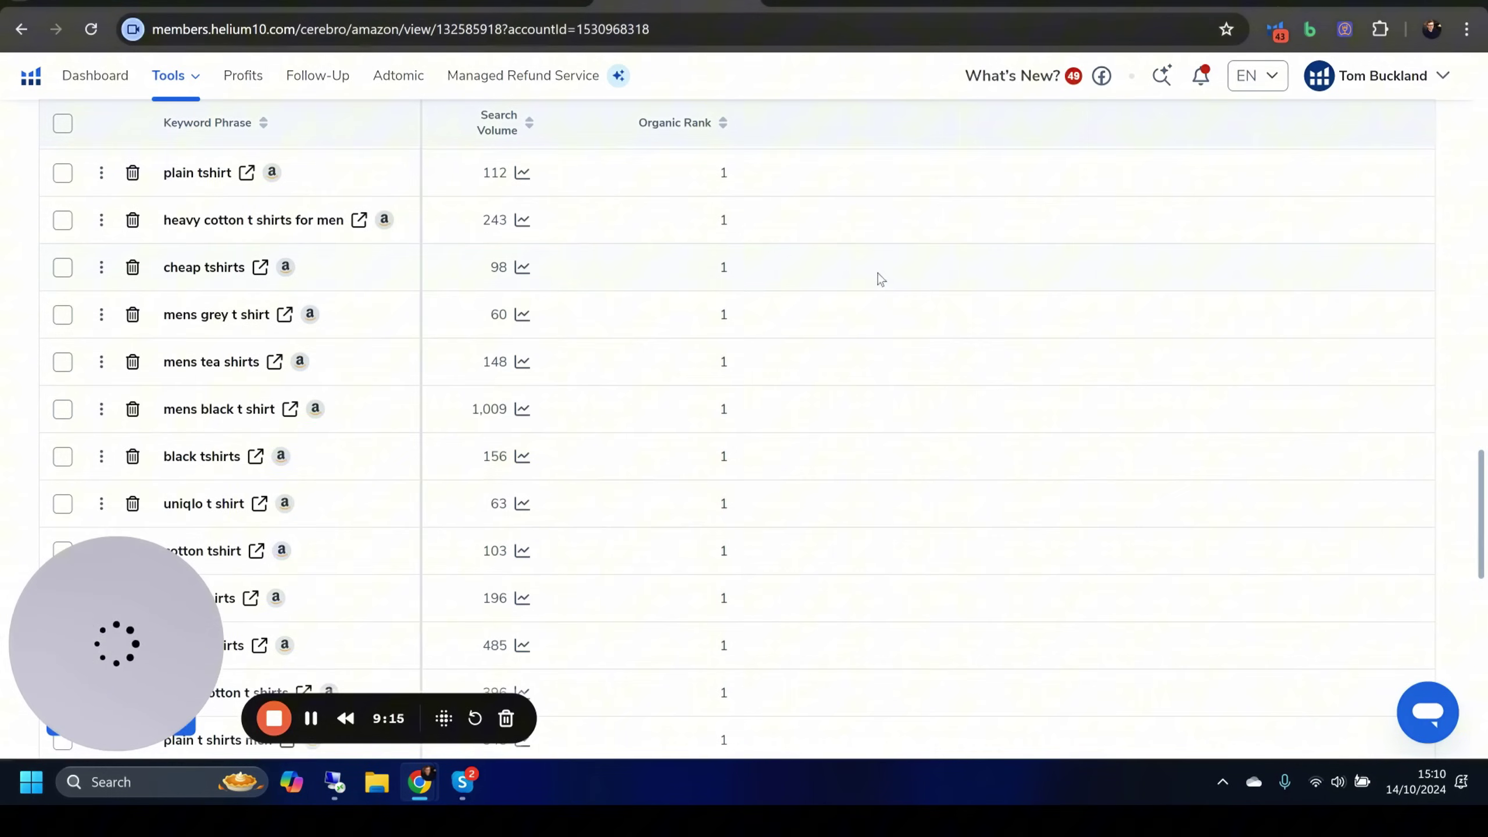
scroll(882, 276, "down", 3)
scroll(872, 275, "down", 3)
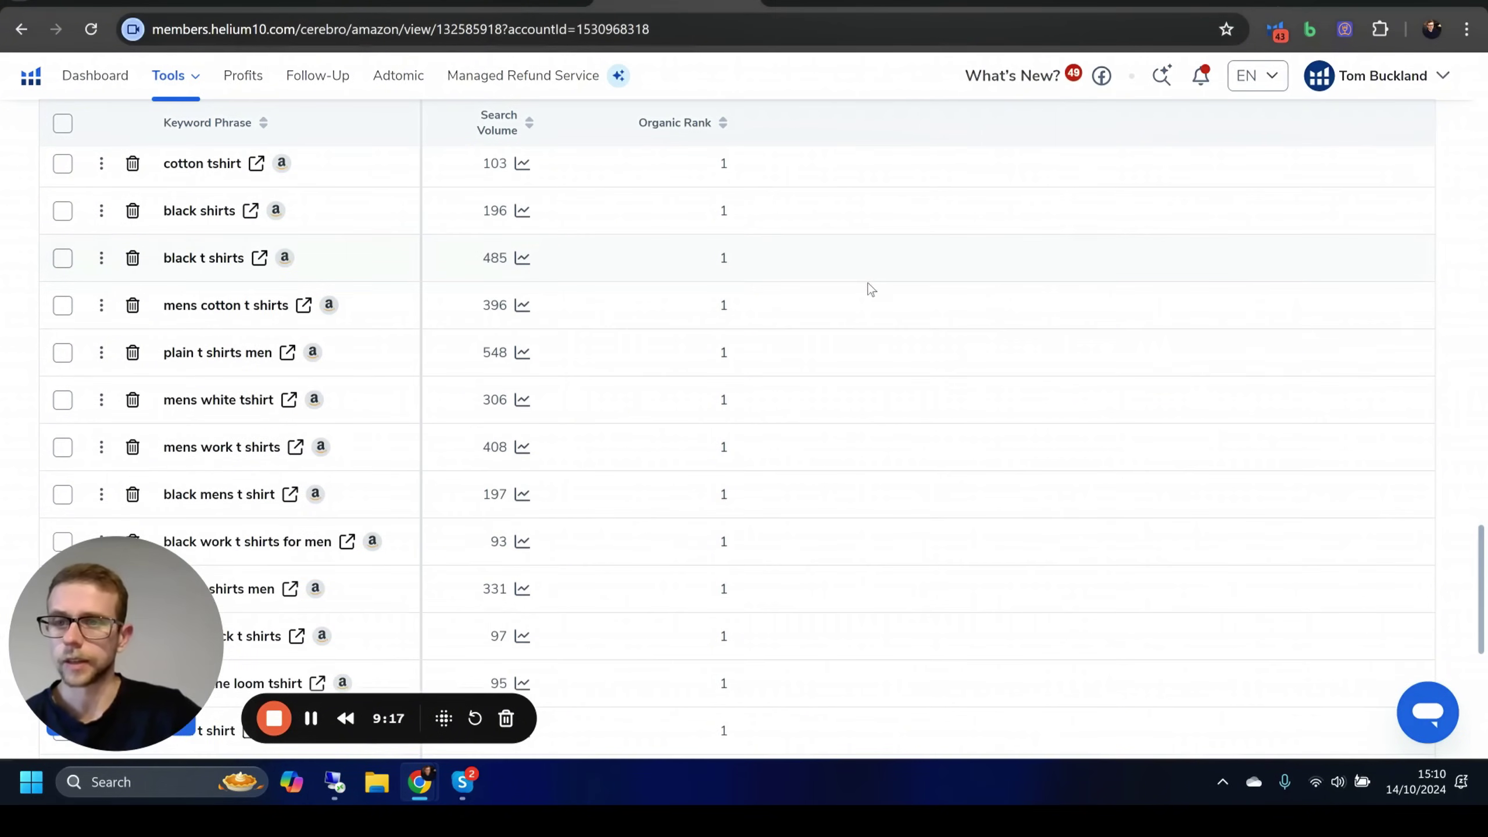
scroll(899, 282, "down", 5)
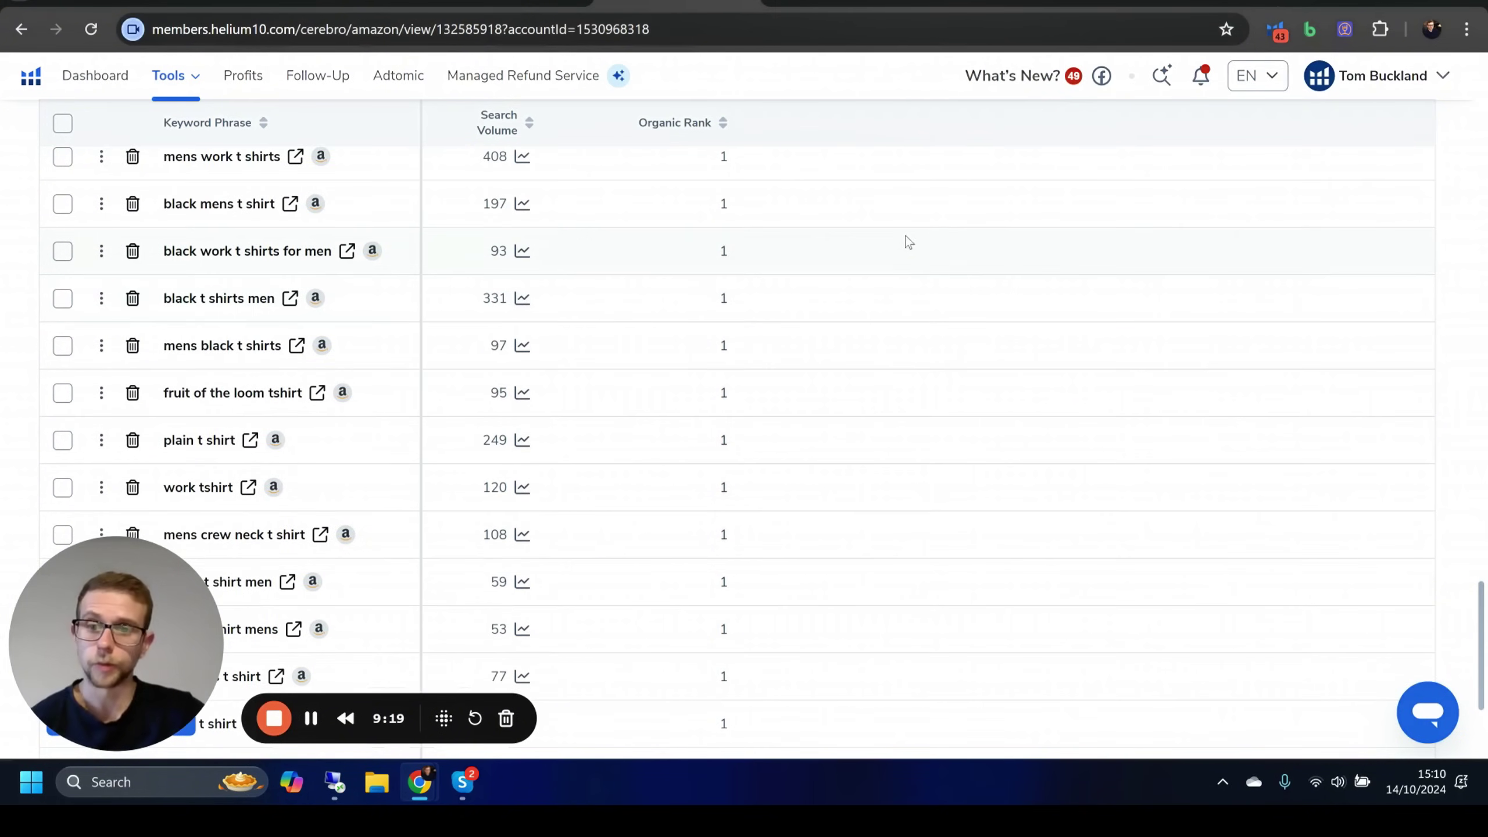
scroll(914, 240, "down", 4)
scroll(958, 326, "up", 20)
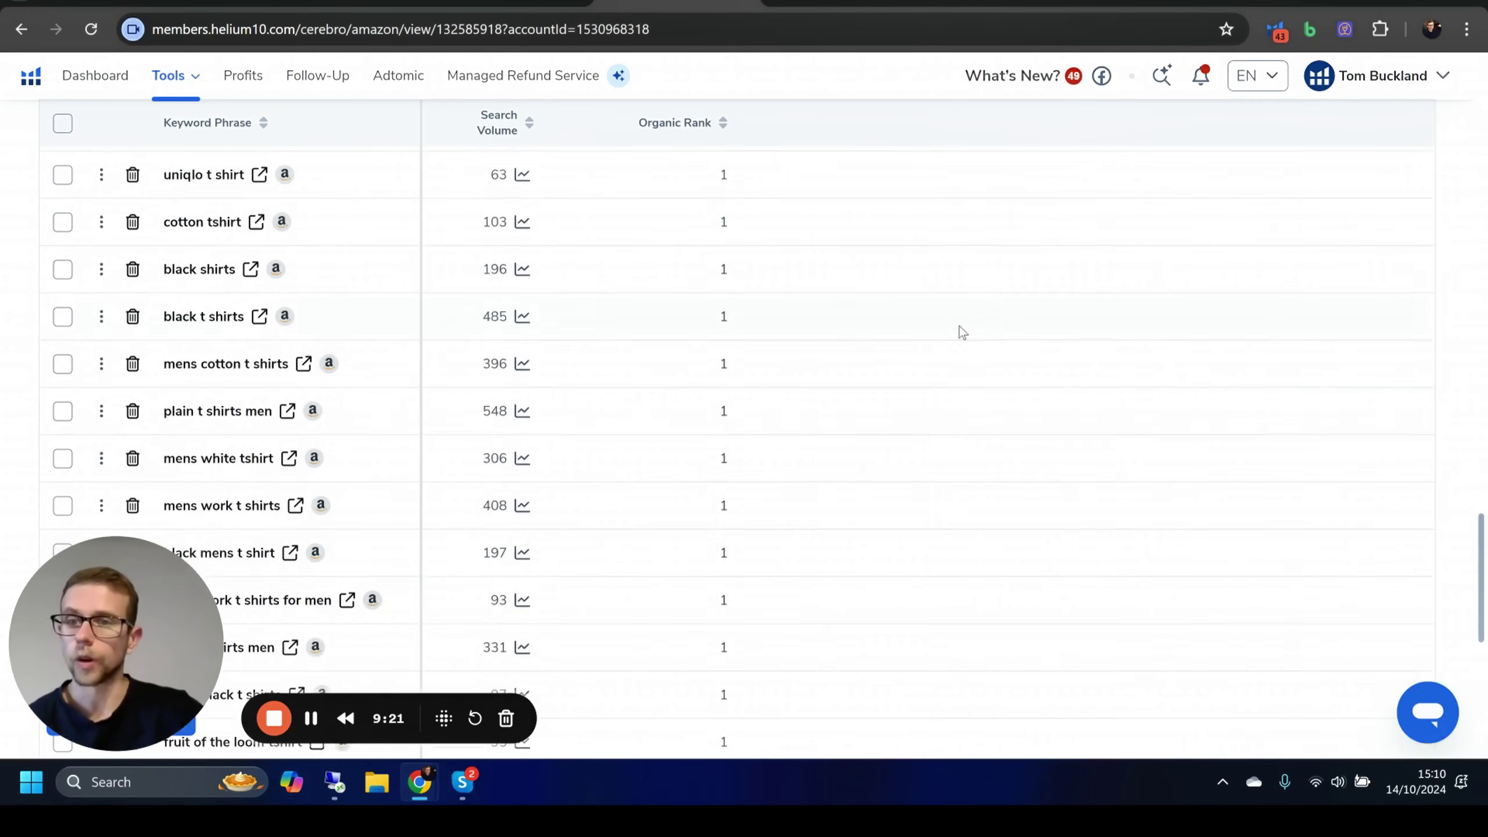
scroll(932, 372, "up", 3)
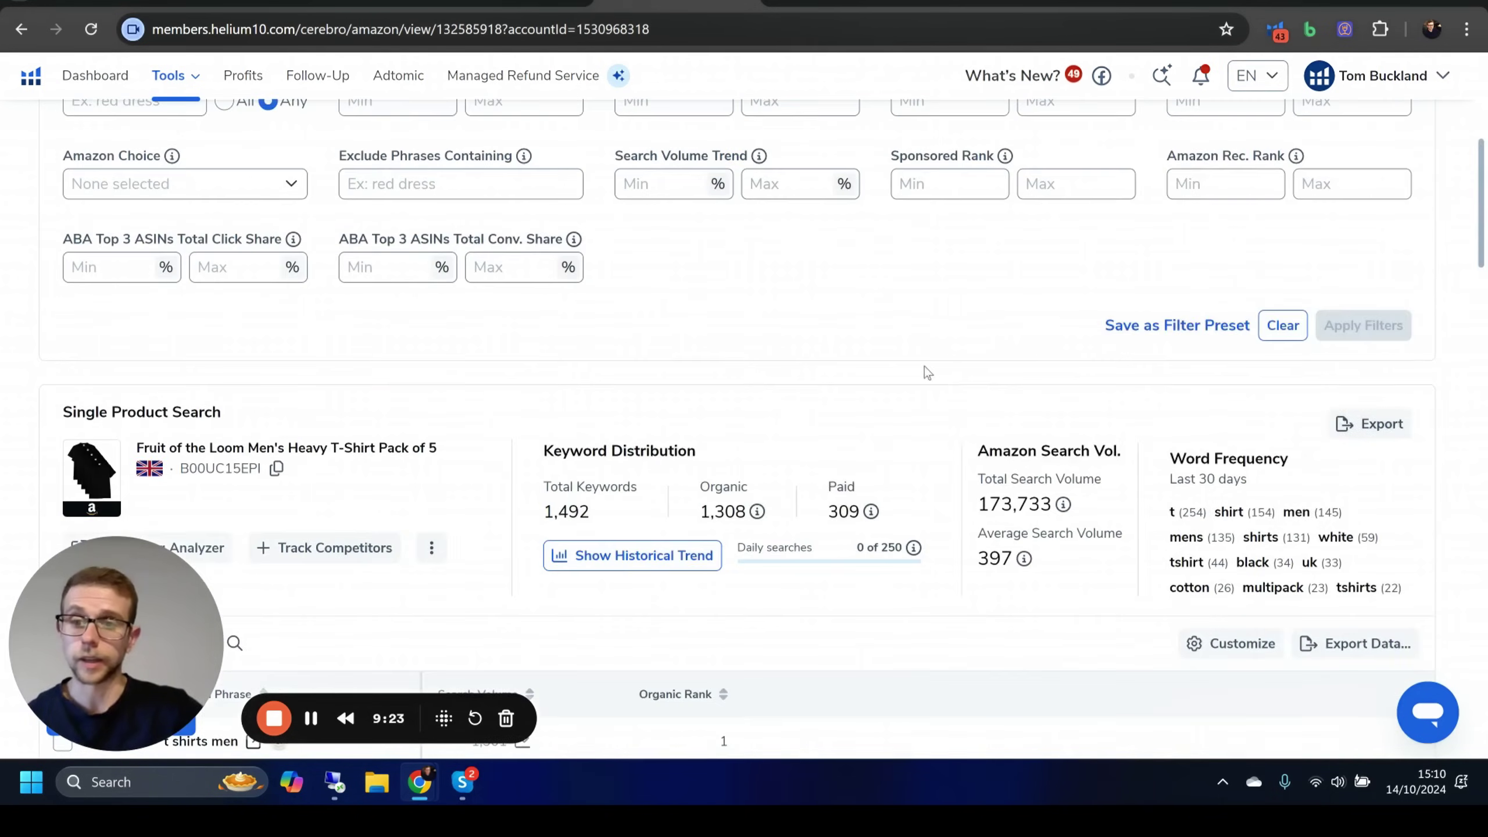
- Highlight 'plain' in 'plain t shirts' and part of 'work tops' in the keyword results
scroll(897, 322, "down", 6)
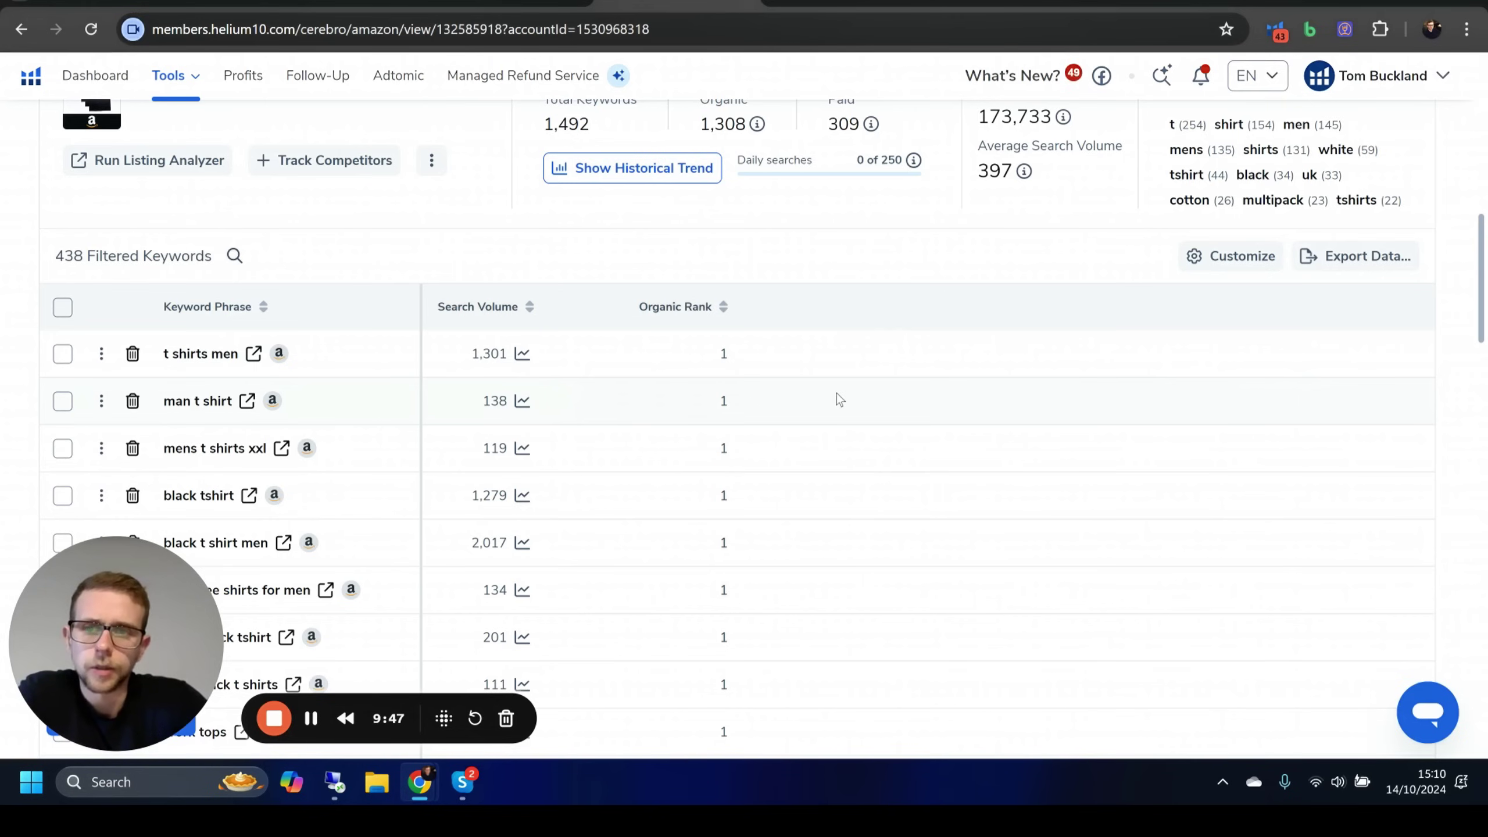
scroll(838, 394, "down", 2)
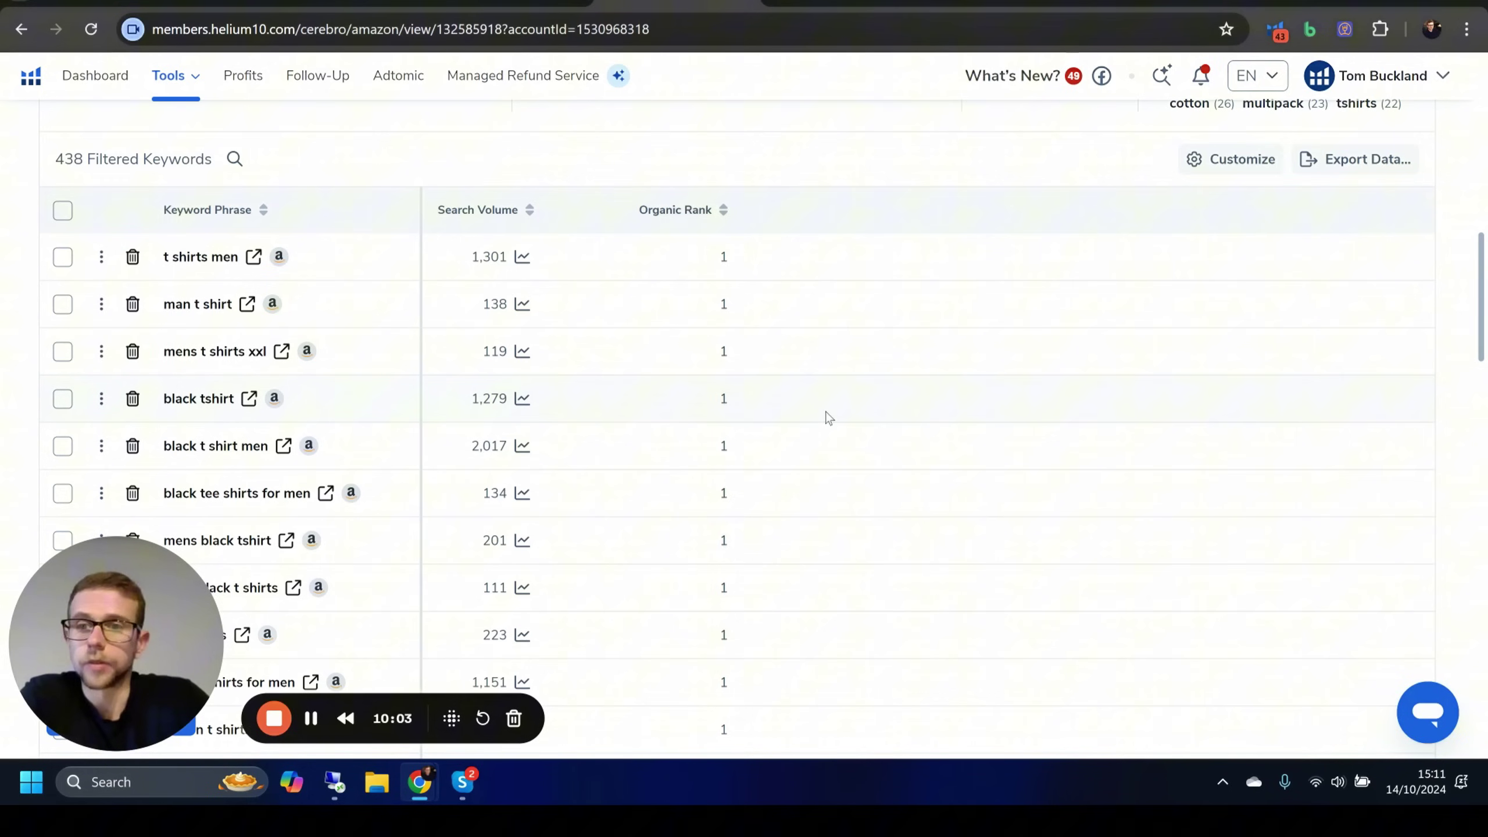
scroll(553, 380, "down", 5)
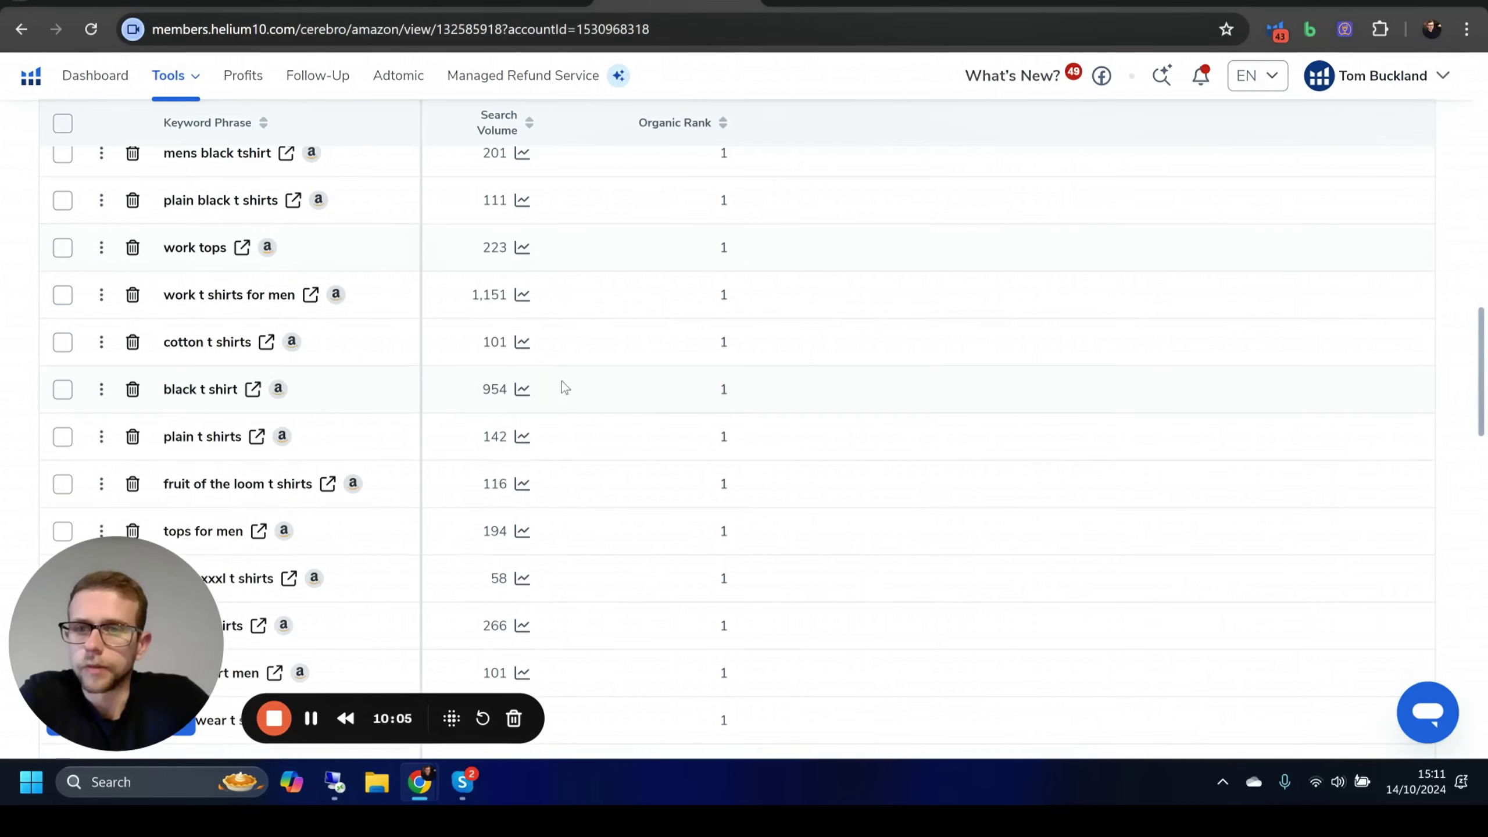
double_click(179, 437)
left_click_drag(183, 248, 208, 247)
- Highlight 'cotton' in 'cotton tshirt', then clear the highlight
scroll(638, 302, "down", 5)
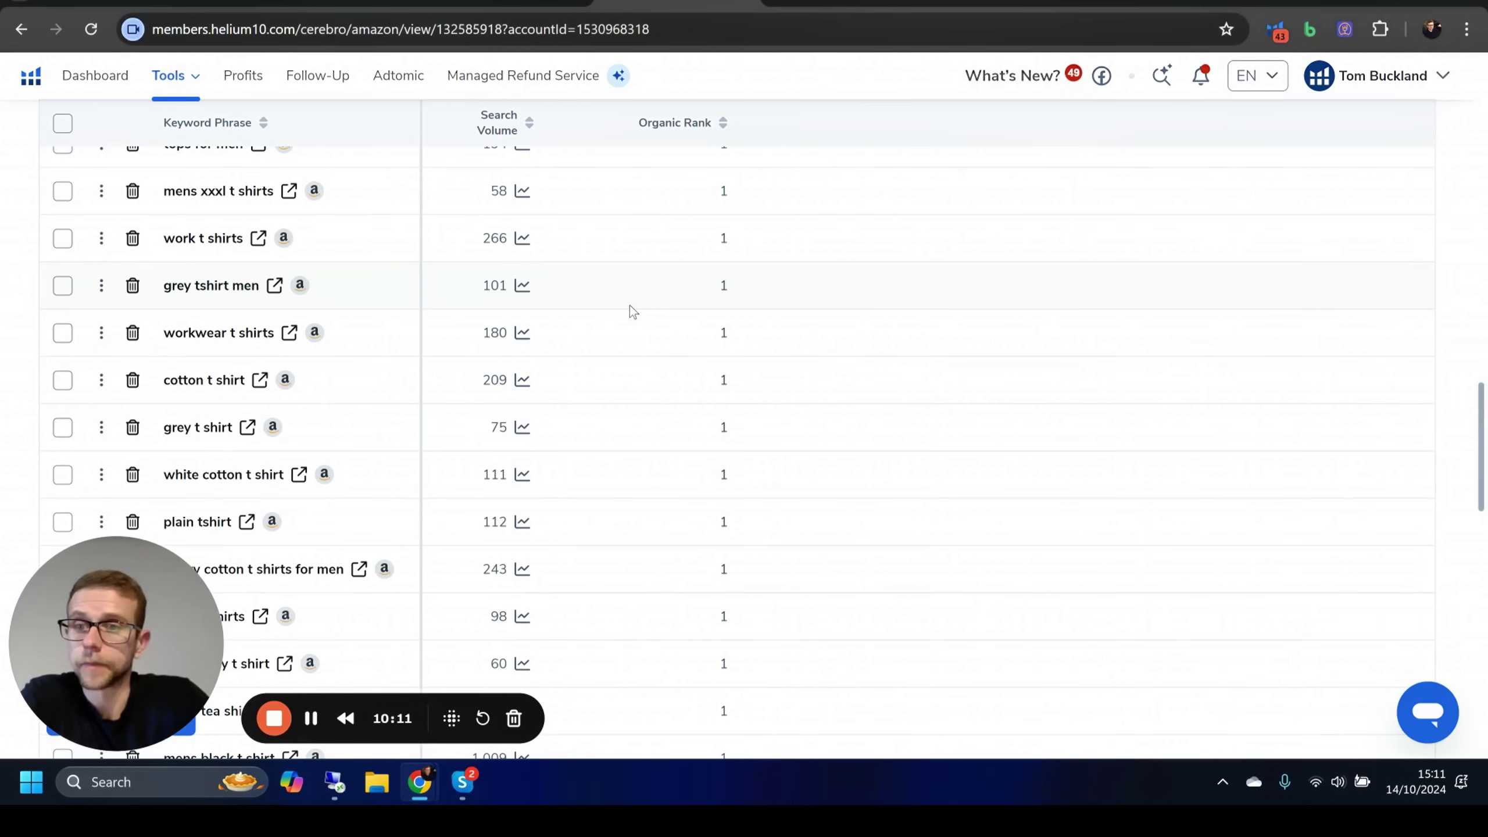
scroll(637, 311, "down", 5)
scroll(630, 317, "down", 5)
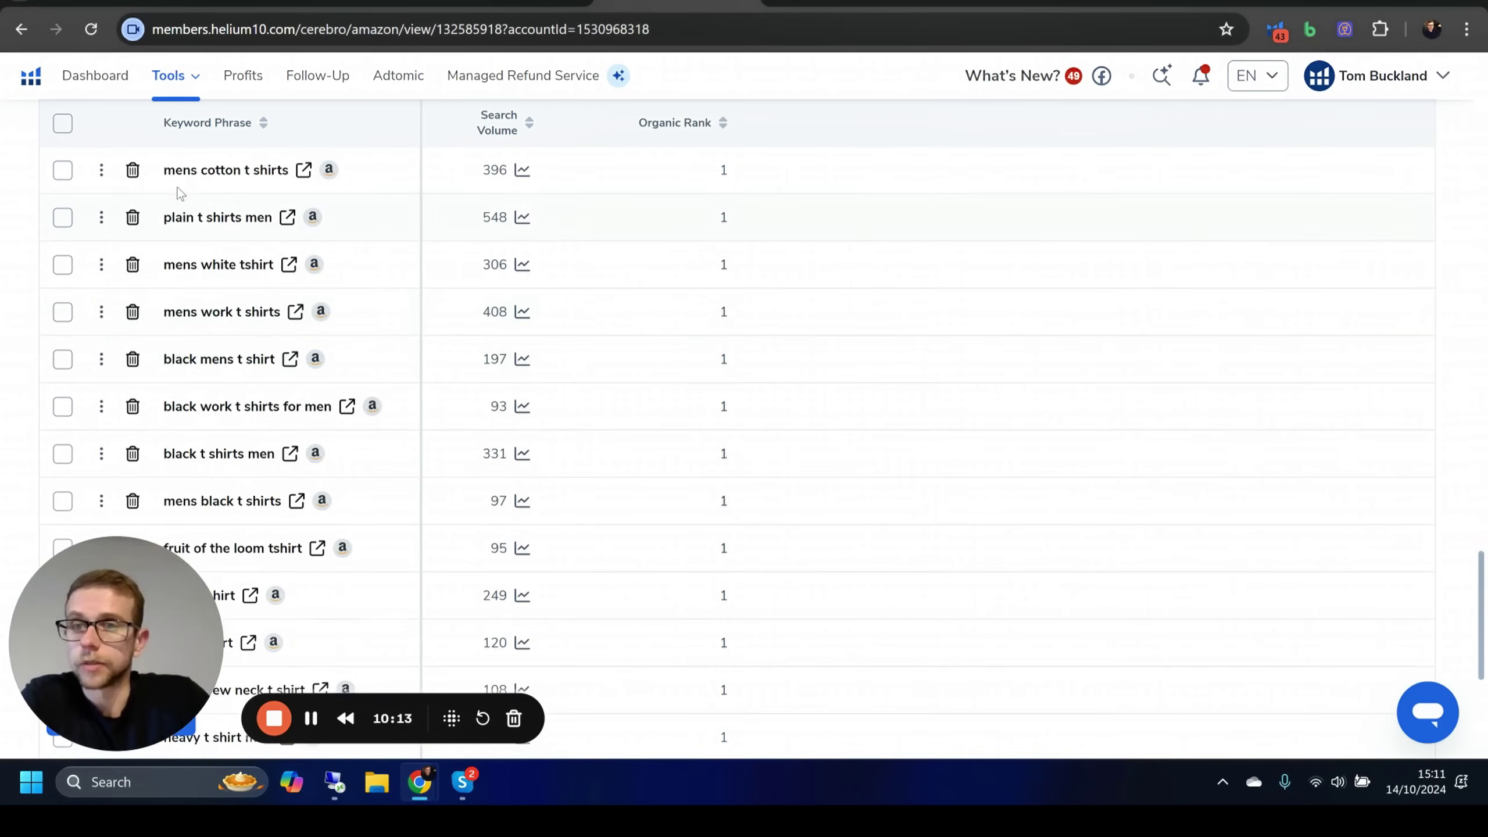
scroll(226, 254, "down", 3)
scroll(229, 261, "up", 3)
scroll(229, 269, "up", 3)
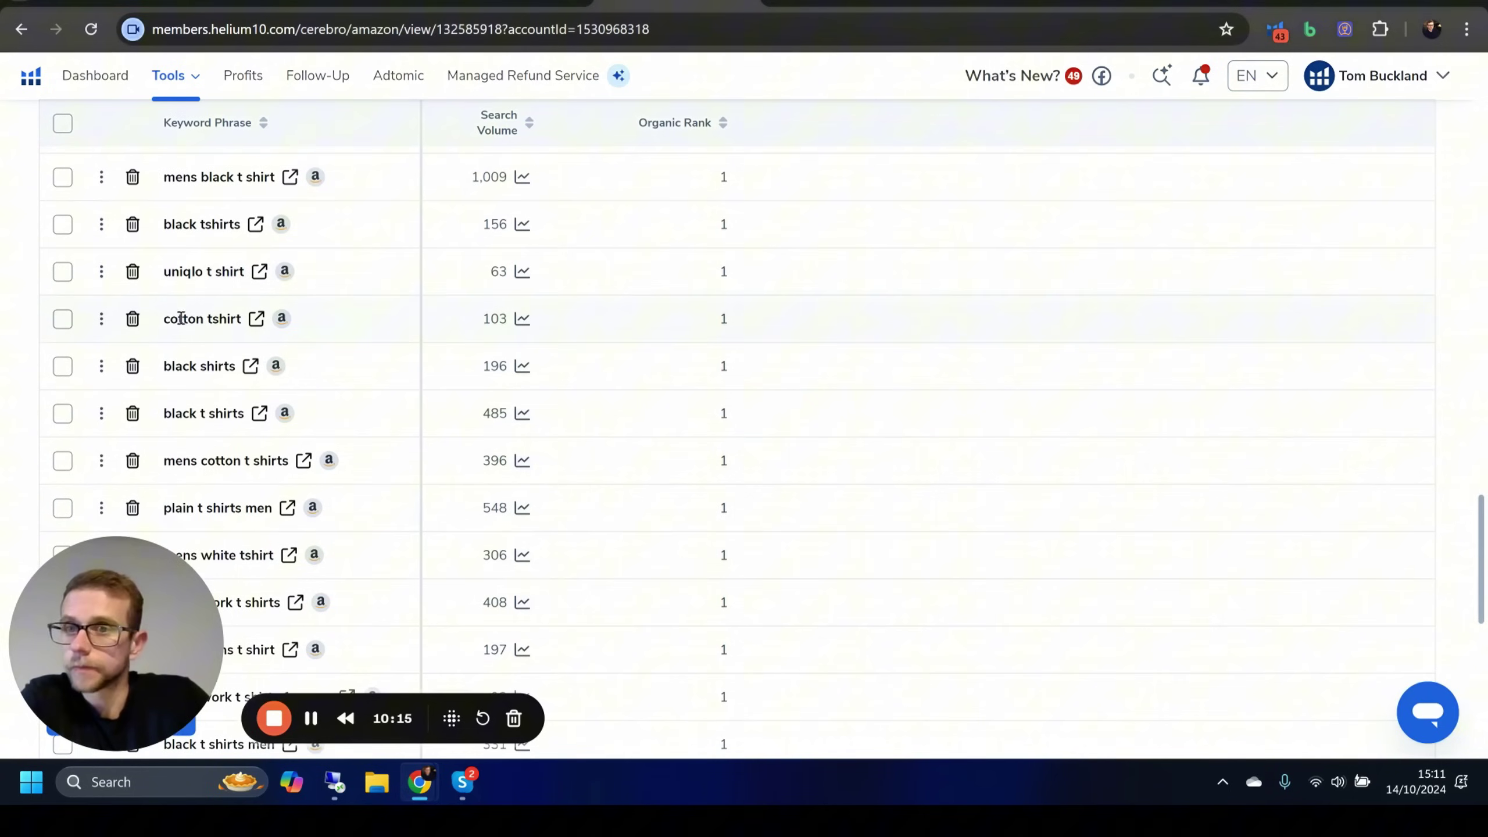
left_click_drag(164, 318, 204, 317)
left_click(204, 317)
- Return to the page top showing the ASIN bar, Search Volume 50+ and Organic Rank 1–30 filters
scroll(208, 315, "down", 10)
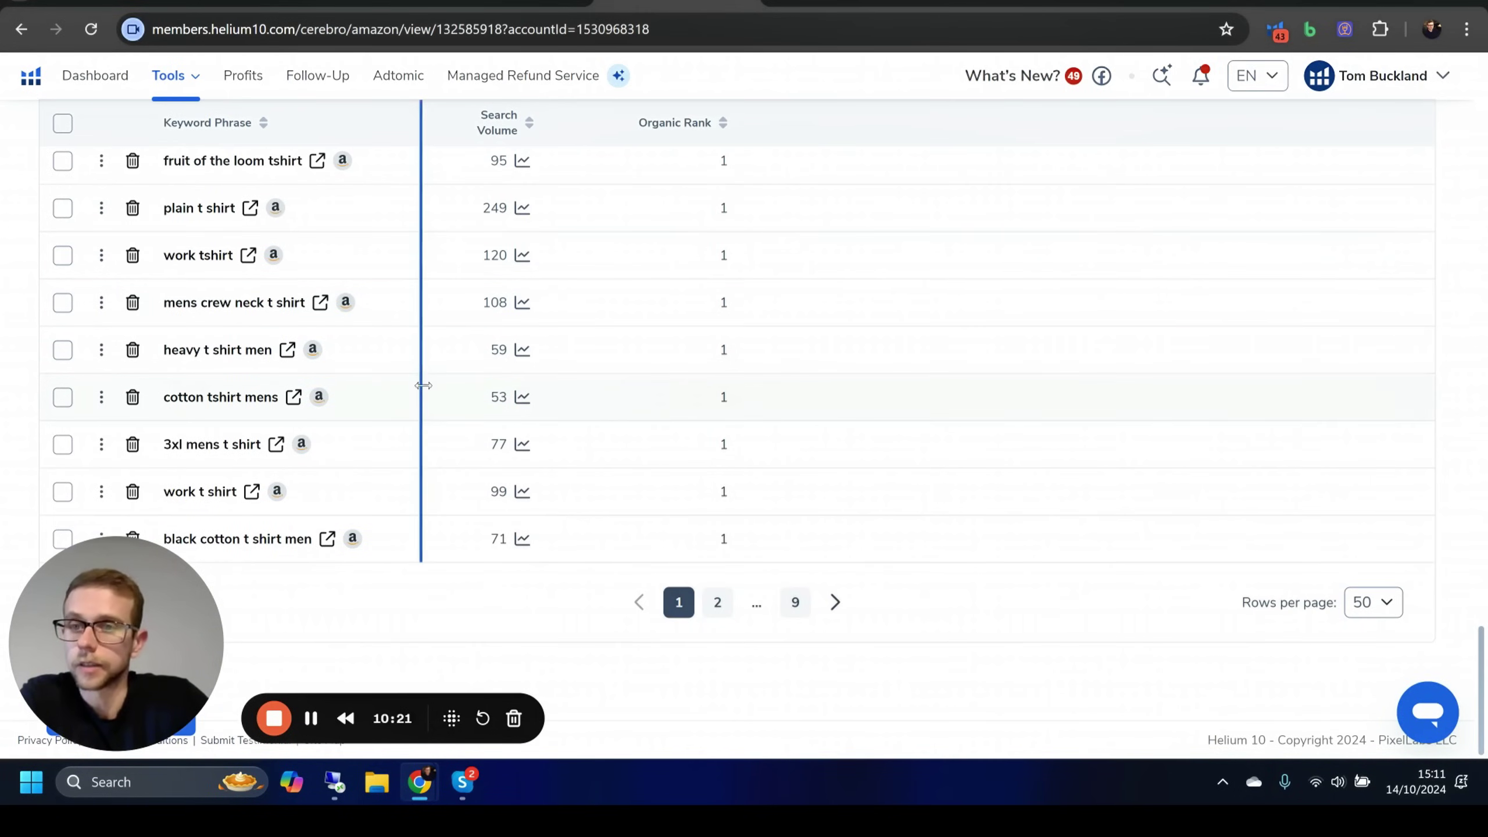
scroll(603, 435, "up", 8)
scroll(777, 441, "up", 10)
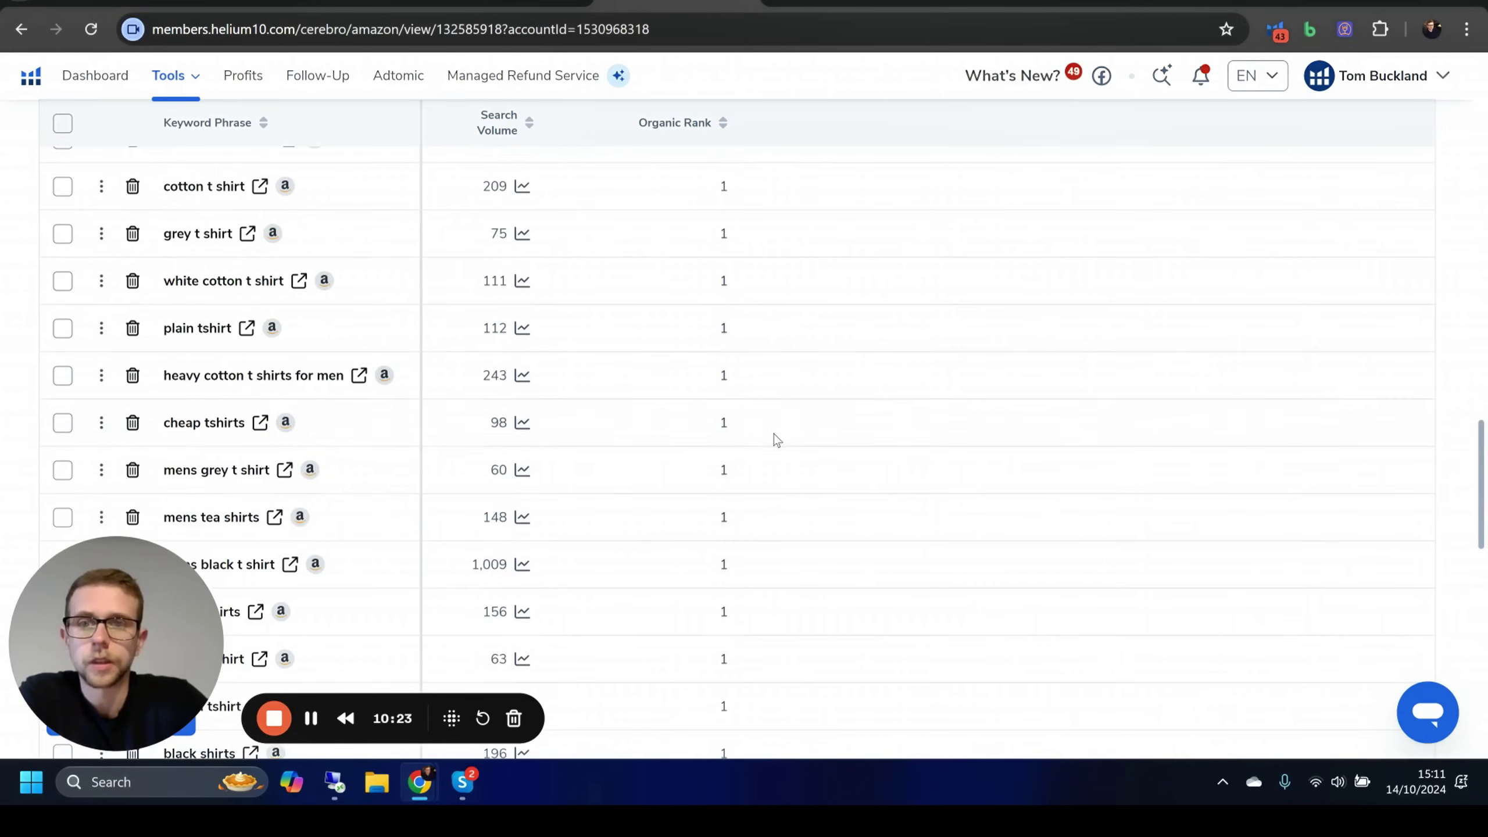
scroll(802, 445, "up", 10)
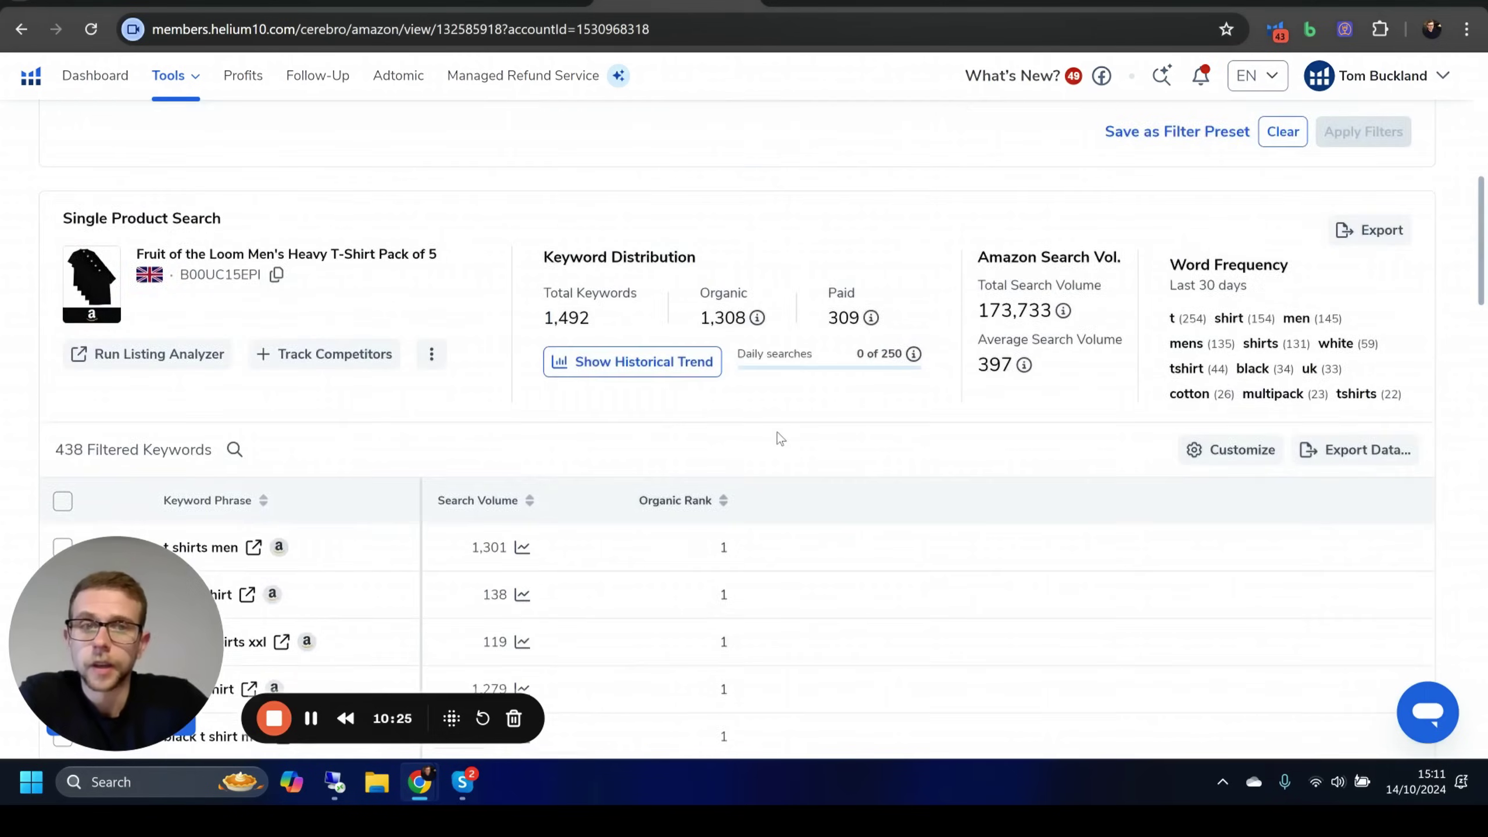
scroll(953, 436, "down", 5)
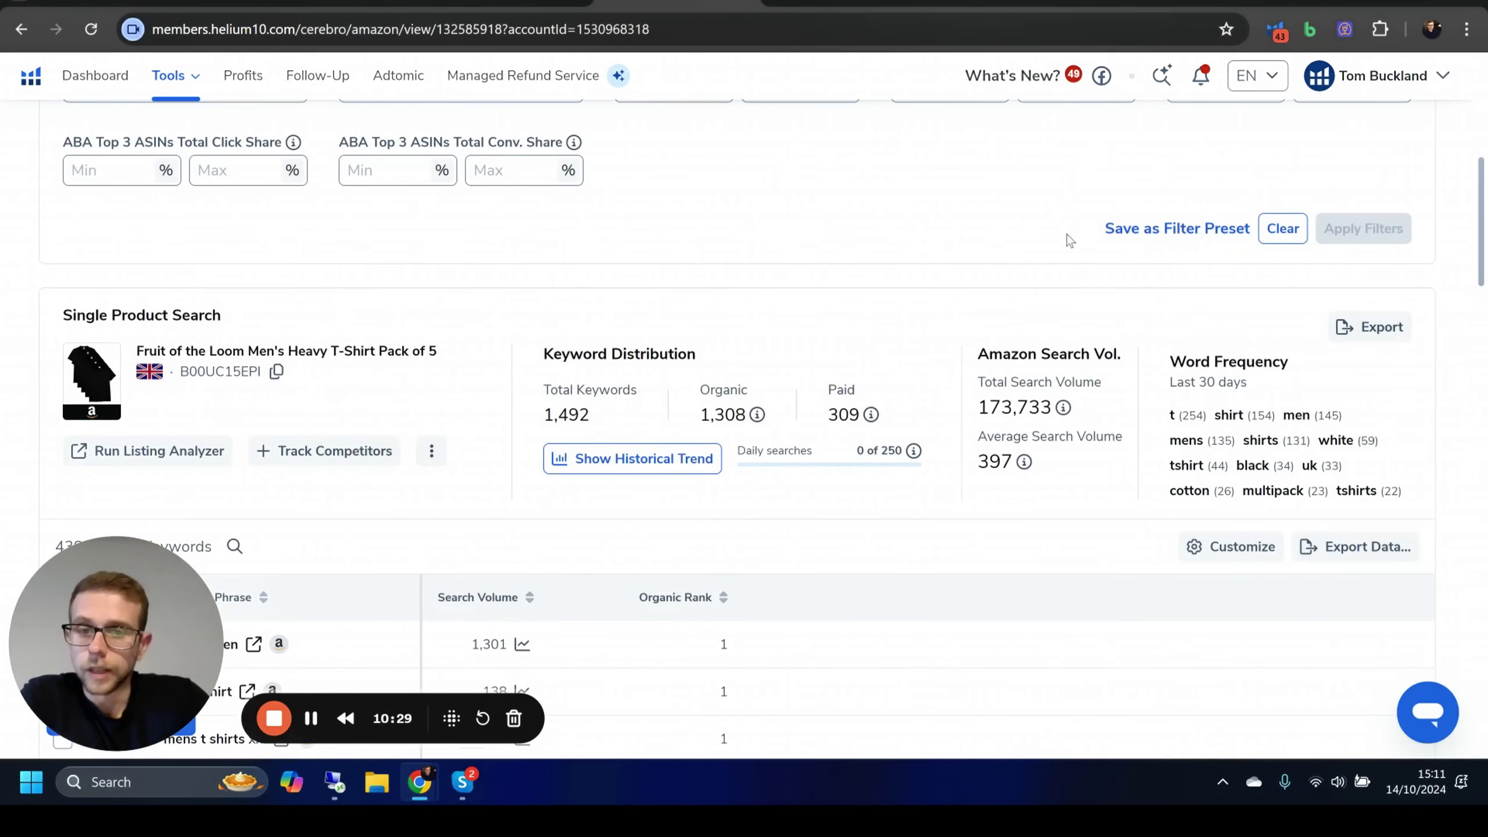
scroll(1067, 237, "down", 7)
scroll(1037, 280, "up", 9)
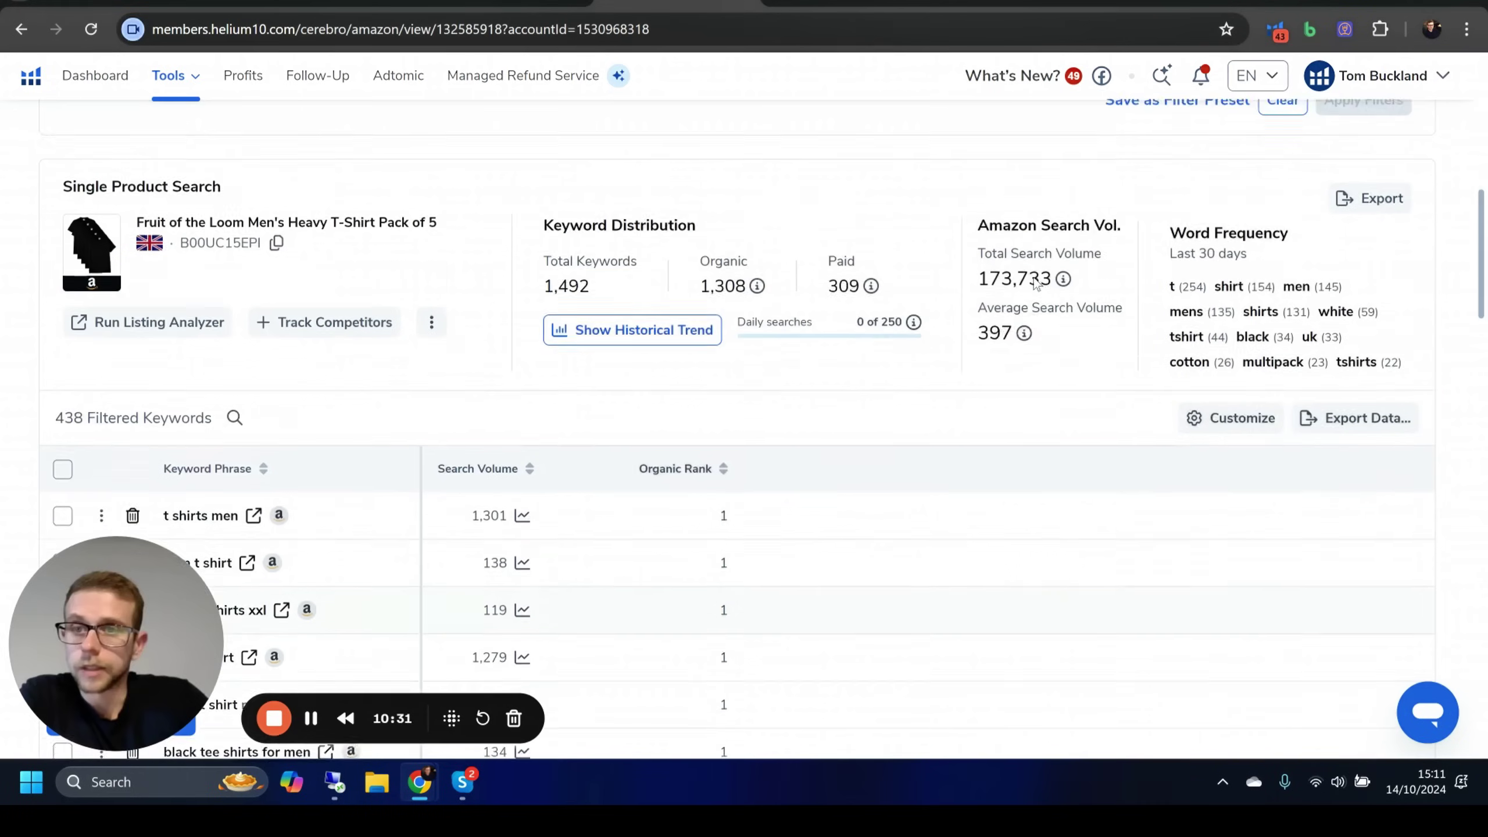
scroll(1036, 284, "up", 4)
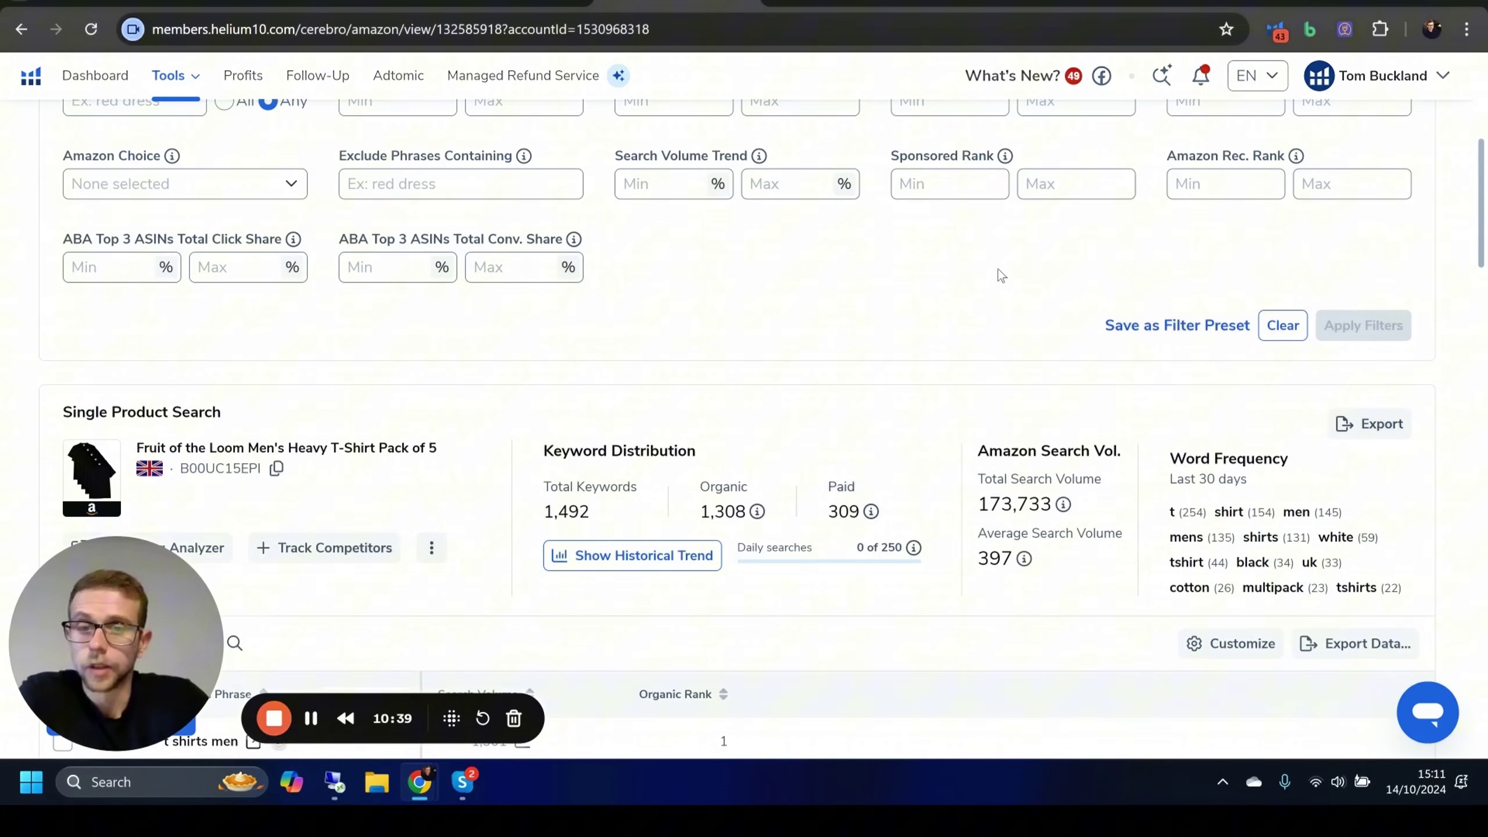
scroll(977, 317, "up", 8)
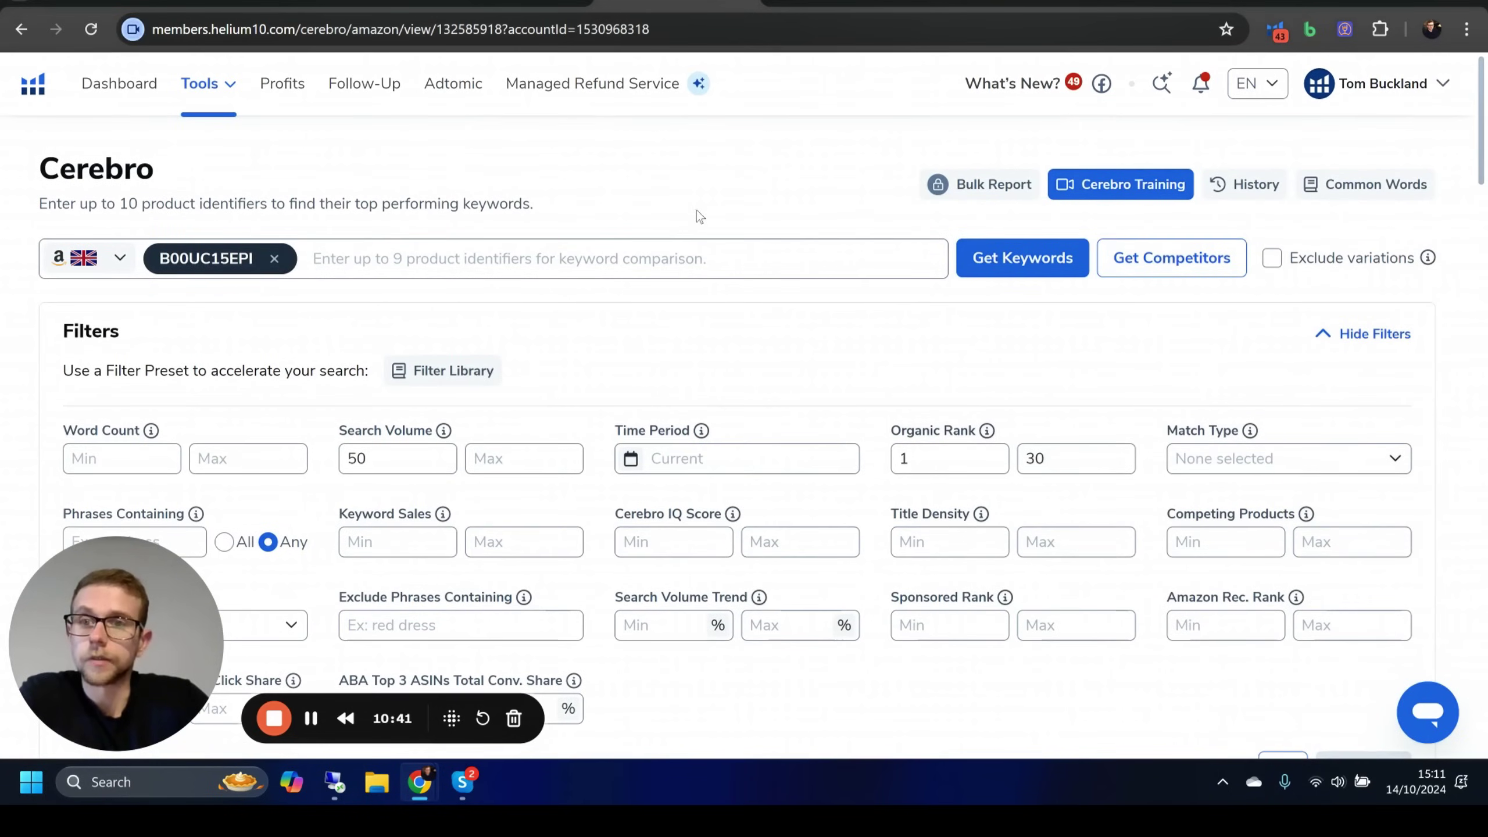
- Open Black Box from the Tools menu, browse its filters, then go to the Amazon T-shirt listing
left_click(205, 83)
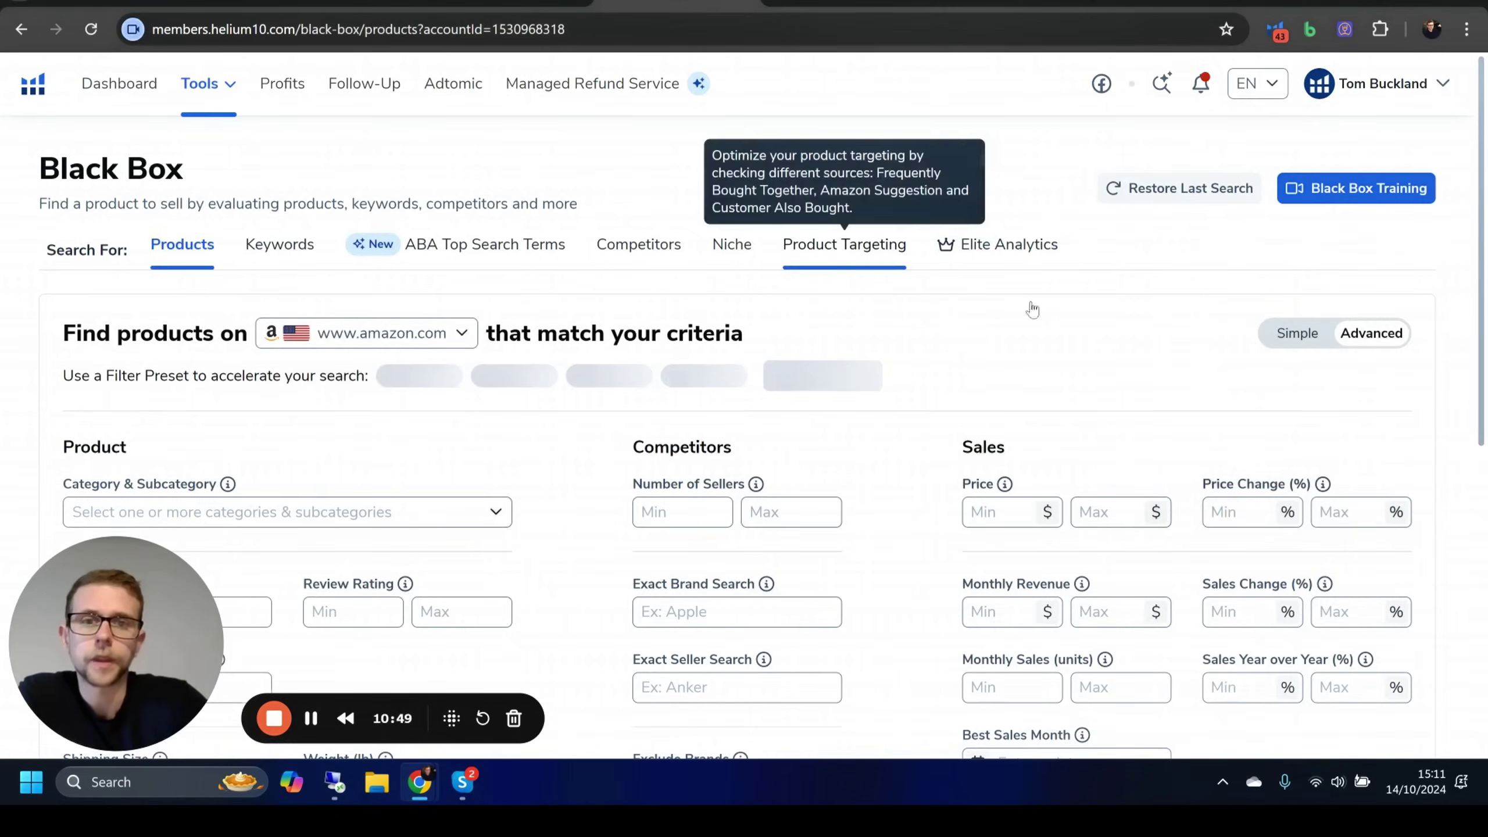
scroll(1116, 293, "down", 2)
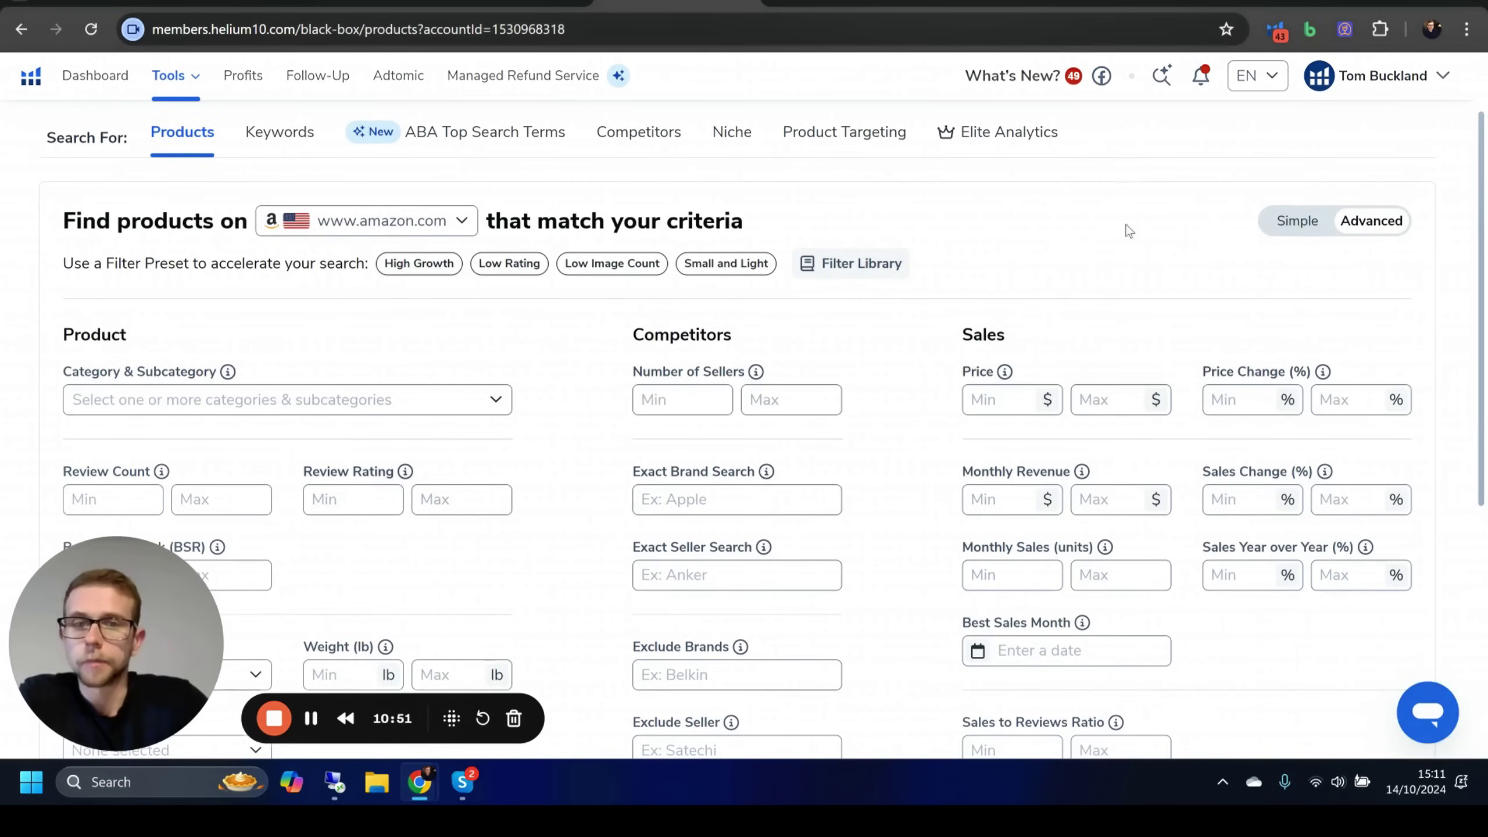
scroll(1126, 233, "down", 2)
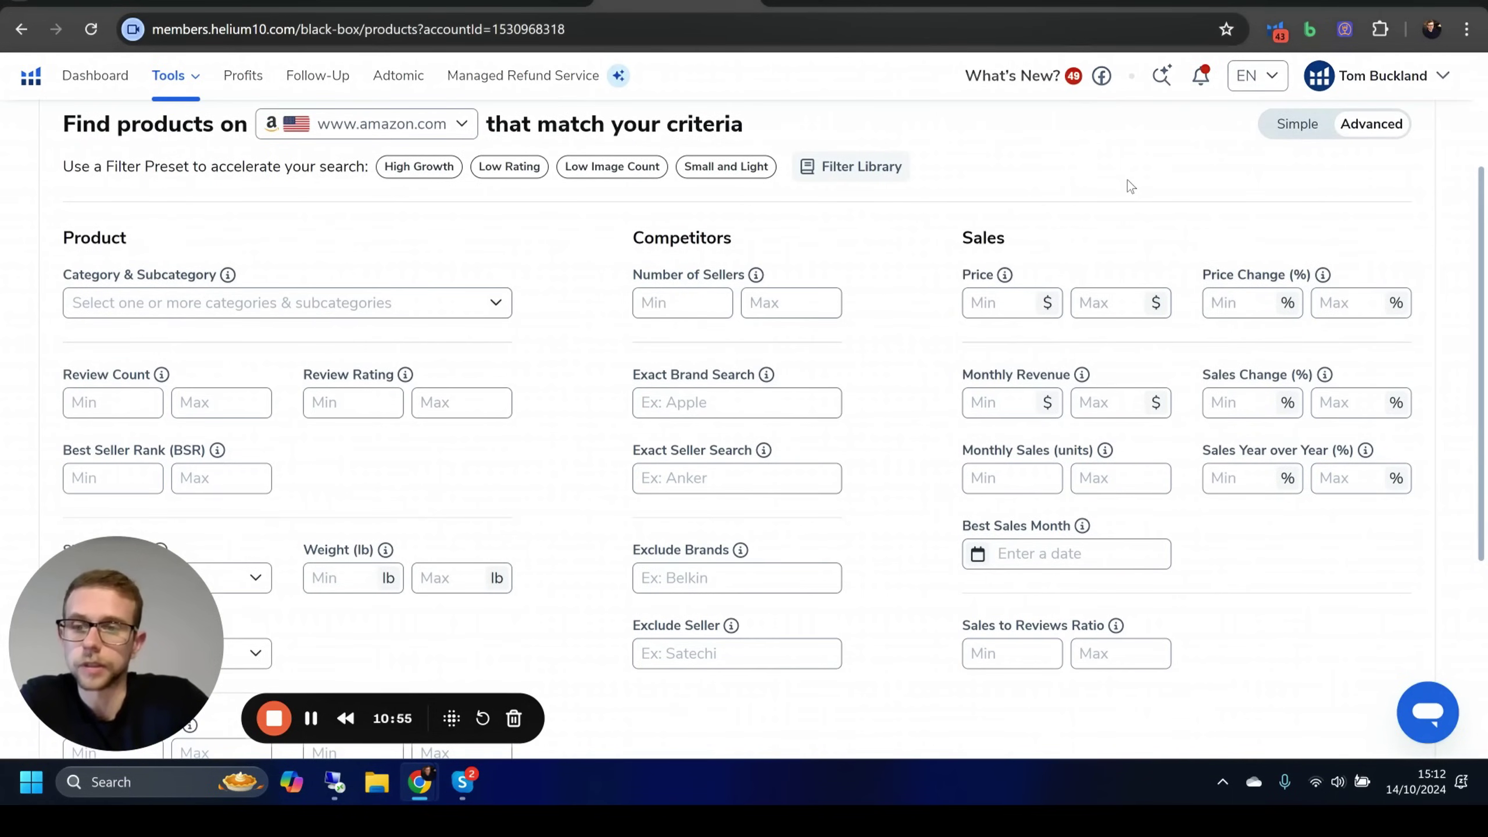
key("ctrl+Tab")
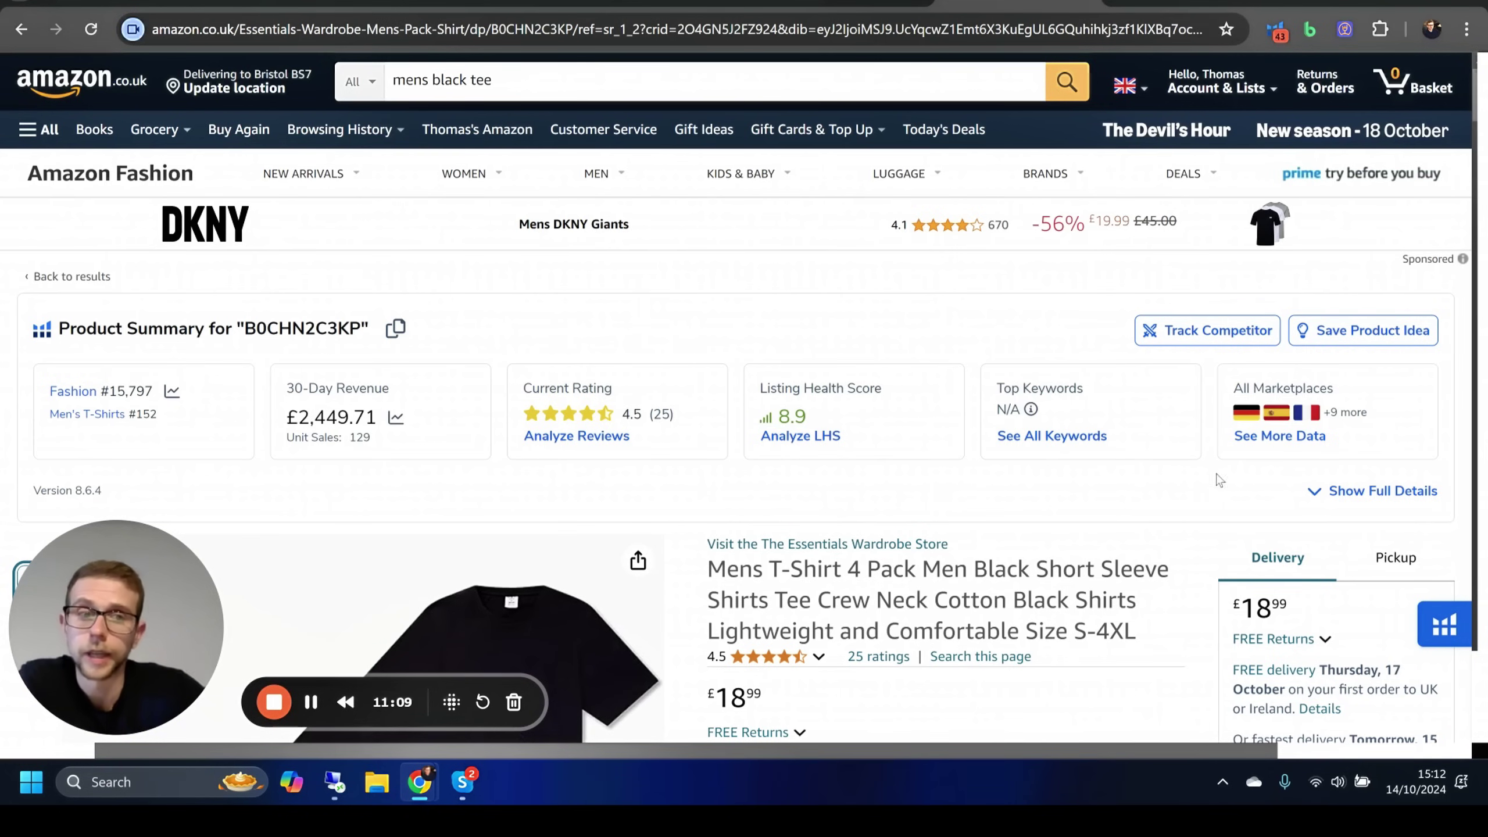
- Expand the listing's full product details and sales chart, then return to Black Box
left_click(1371, 491)
scroll(915, 351, "down", 3)
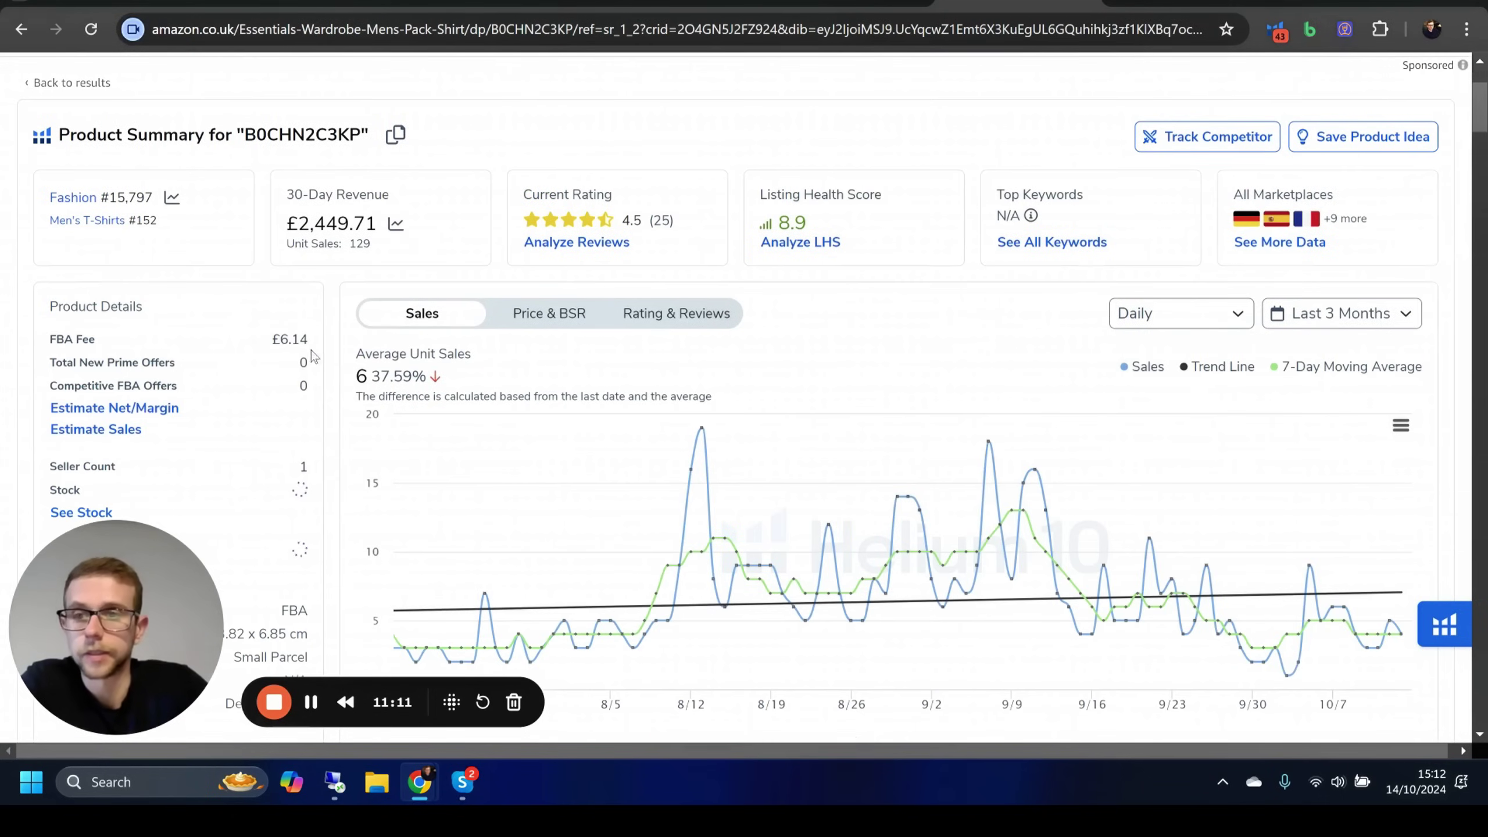
scroll(314, 355, "down", 2)
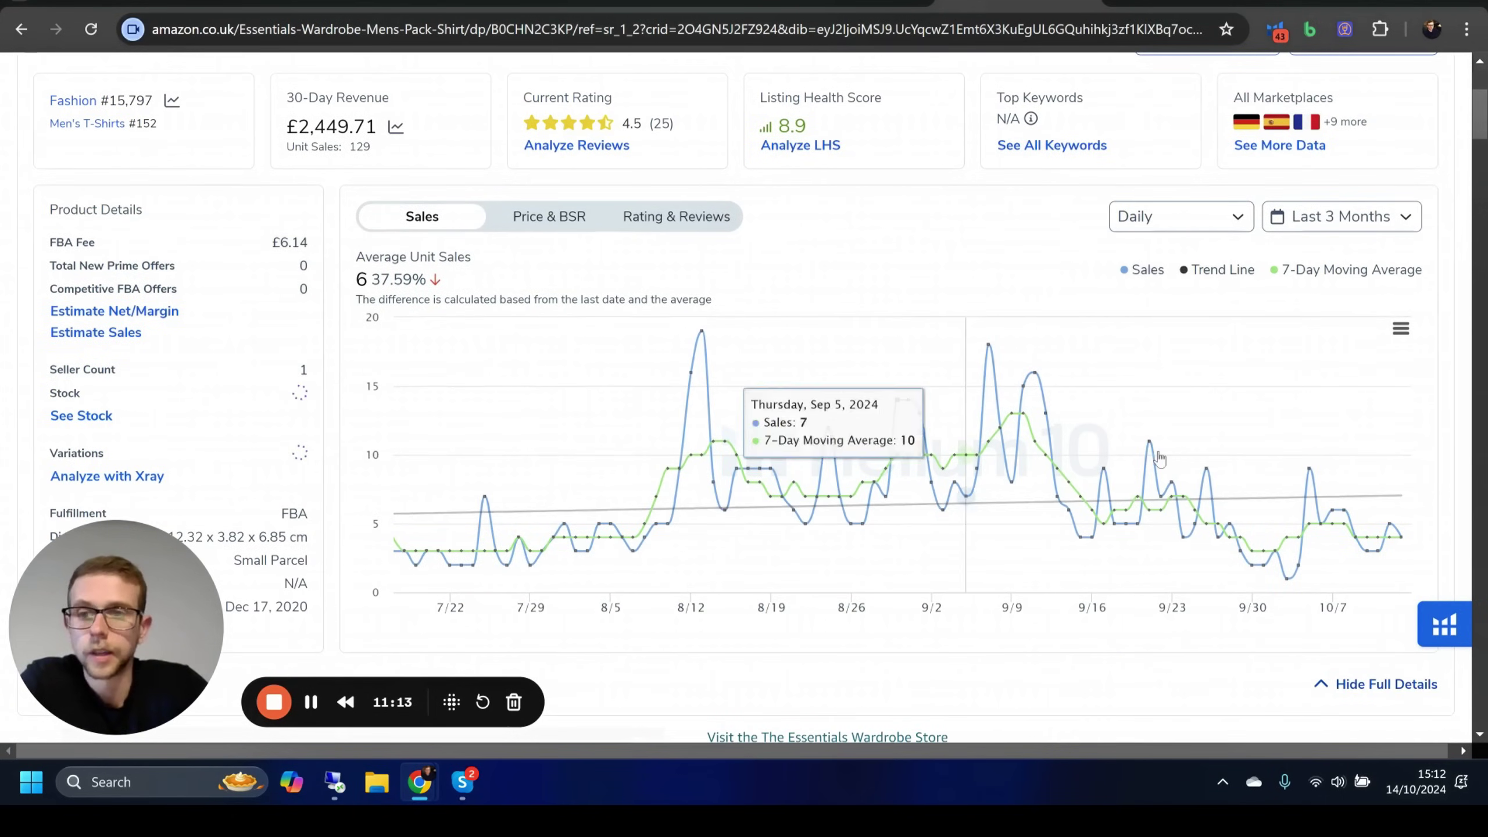
scroll(1048, 475, "up", 4)
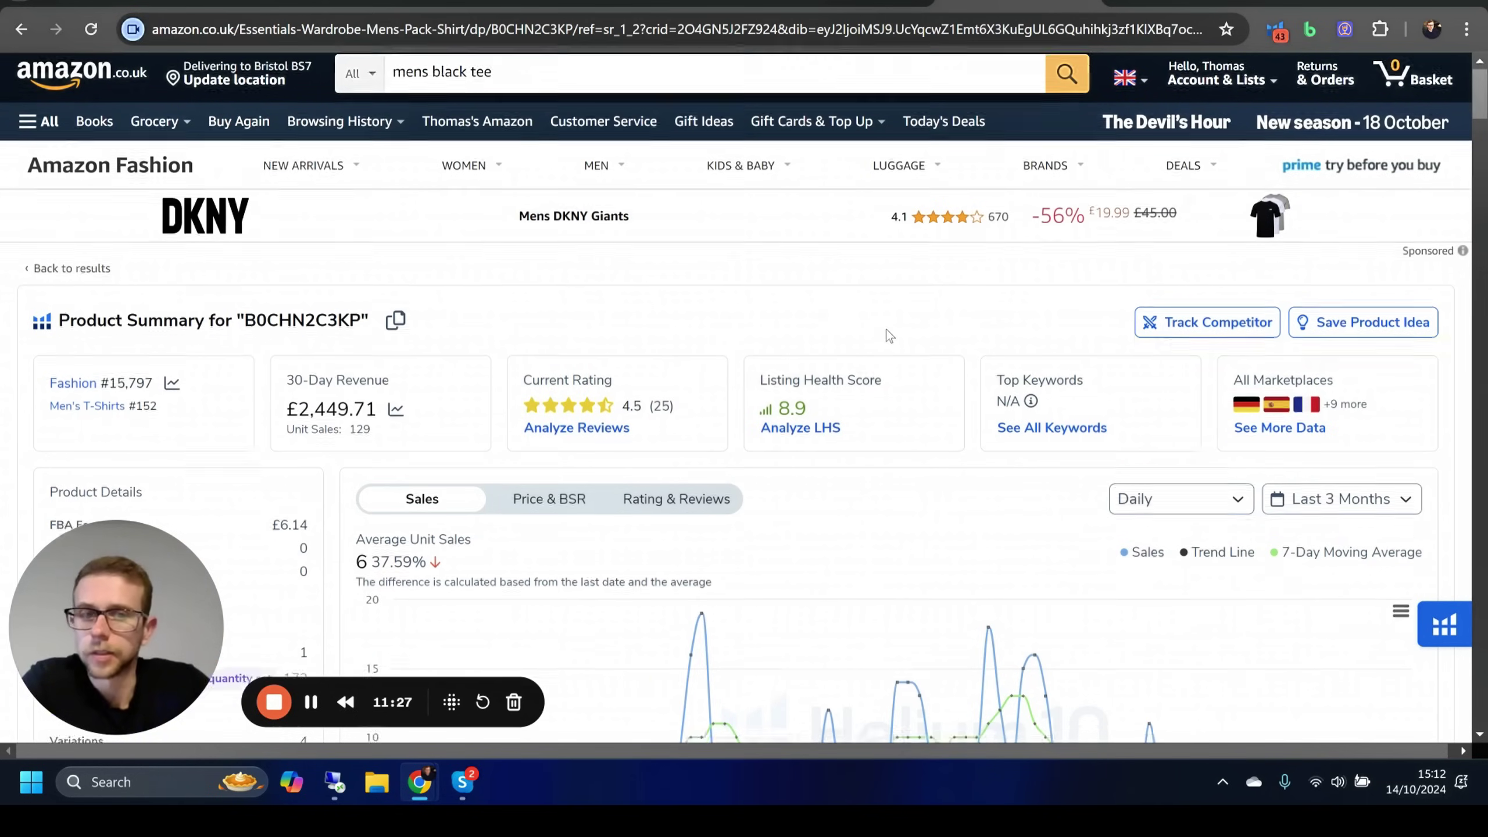
scroll(1445, 449, "down", 2)
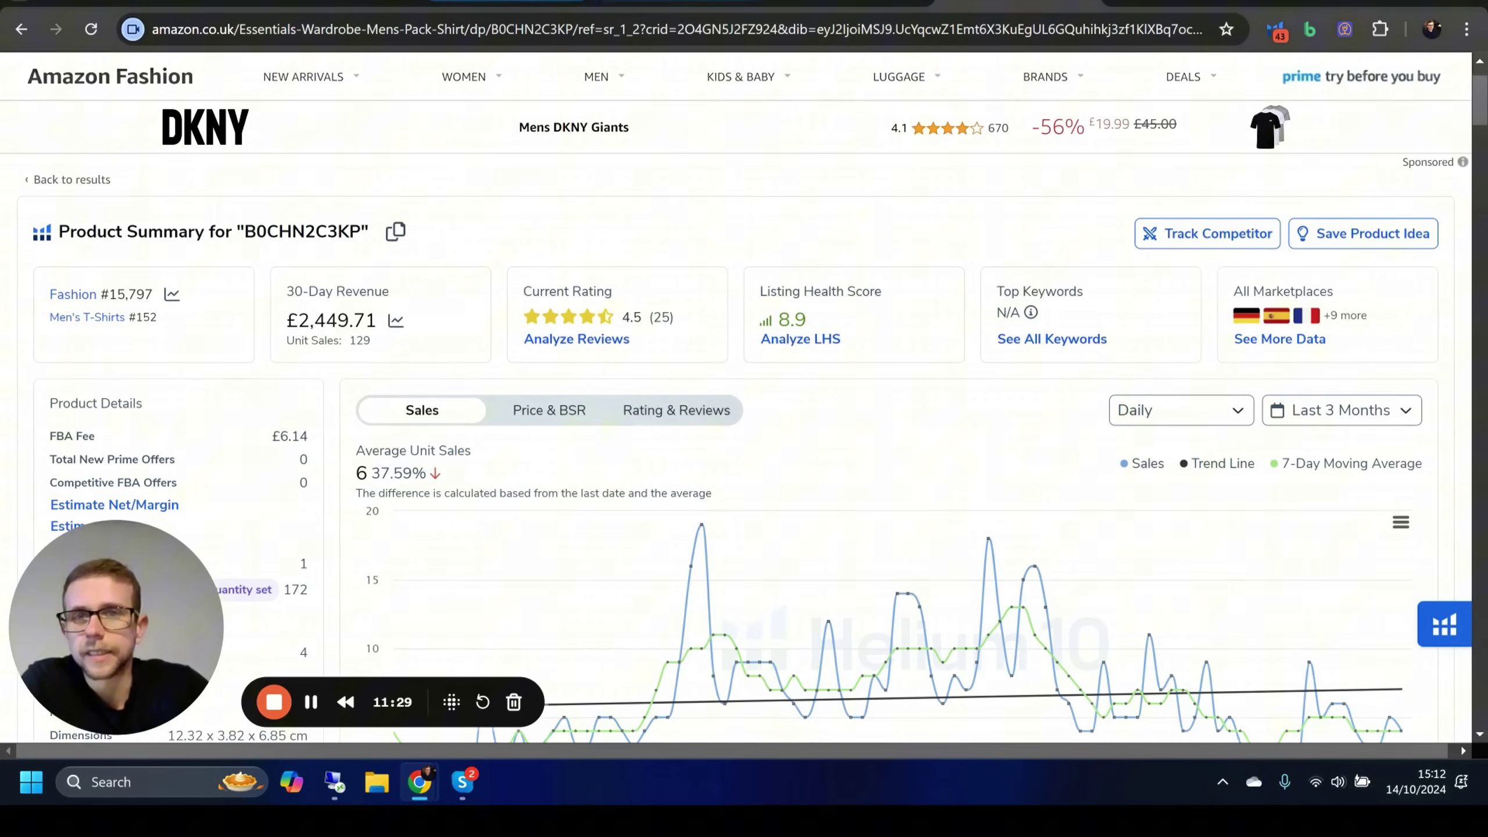
left_click(507, 4)
- Browse the full catalogue of tools in the Helium 10 Tools menu
mouse_move(174, 75)
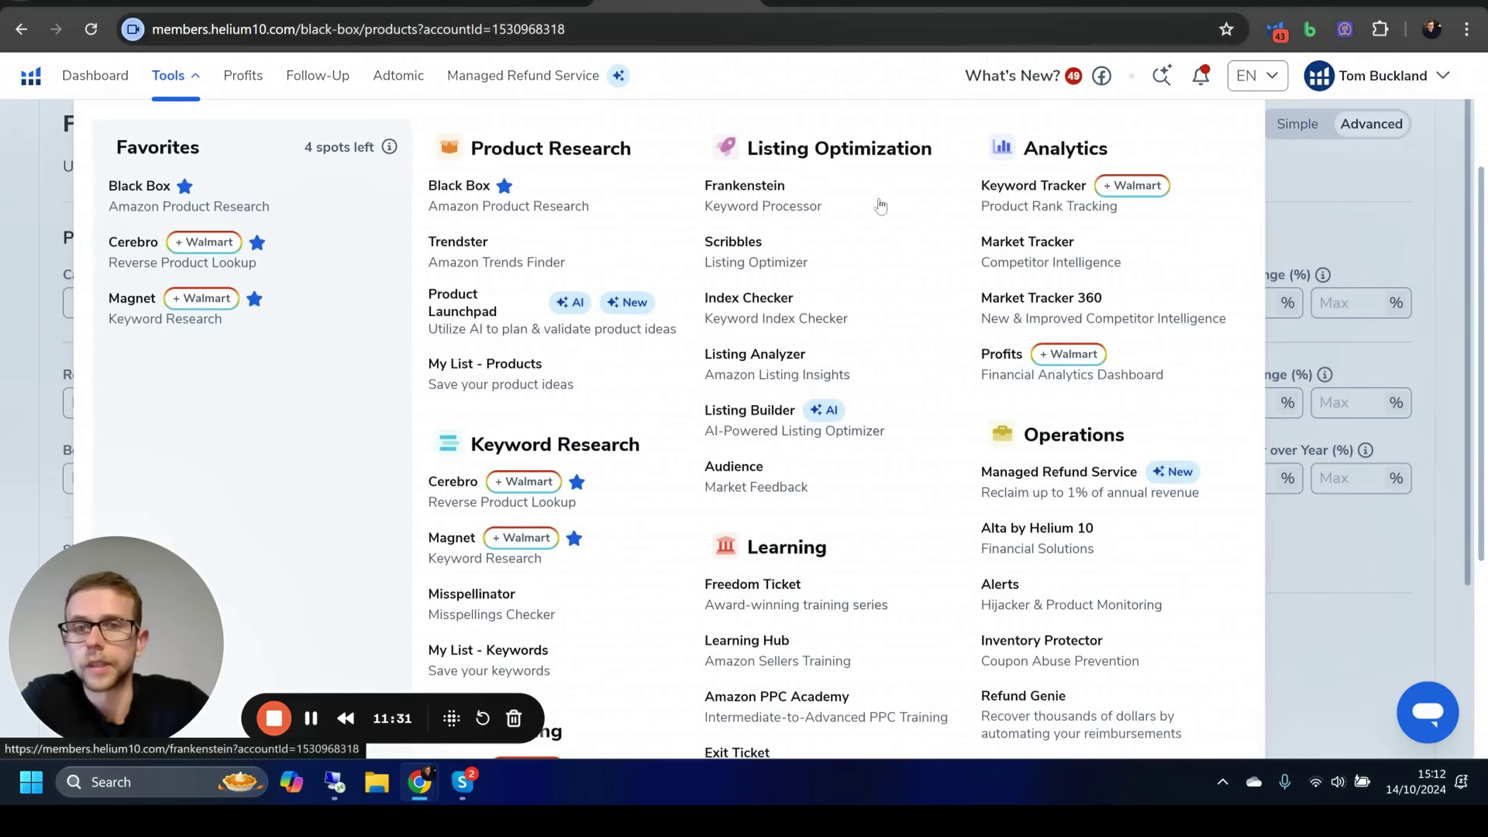
scroll(609, 375, "down", 3)
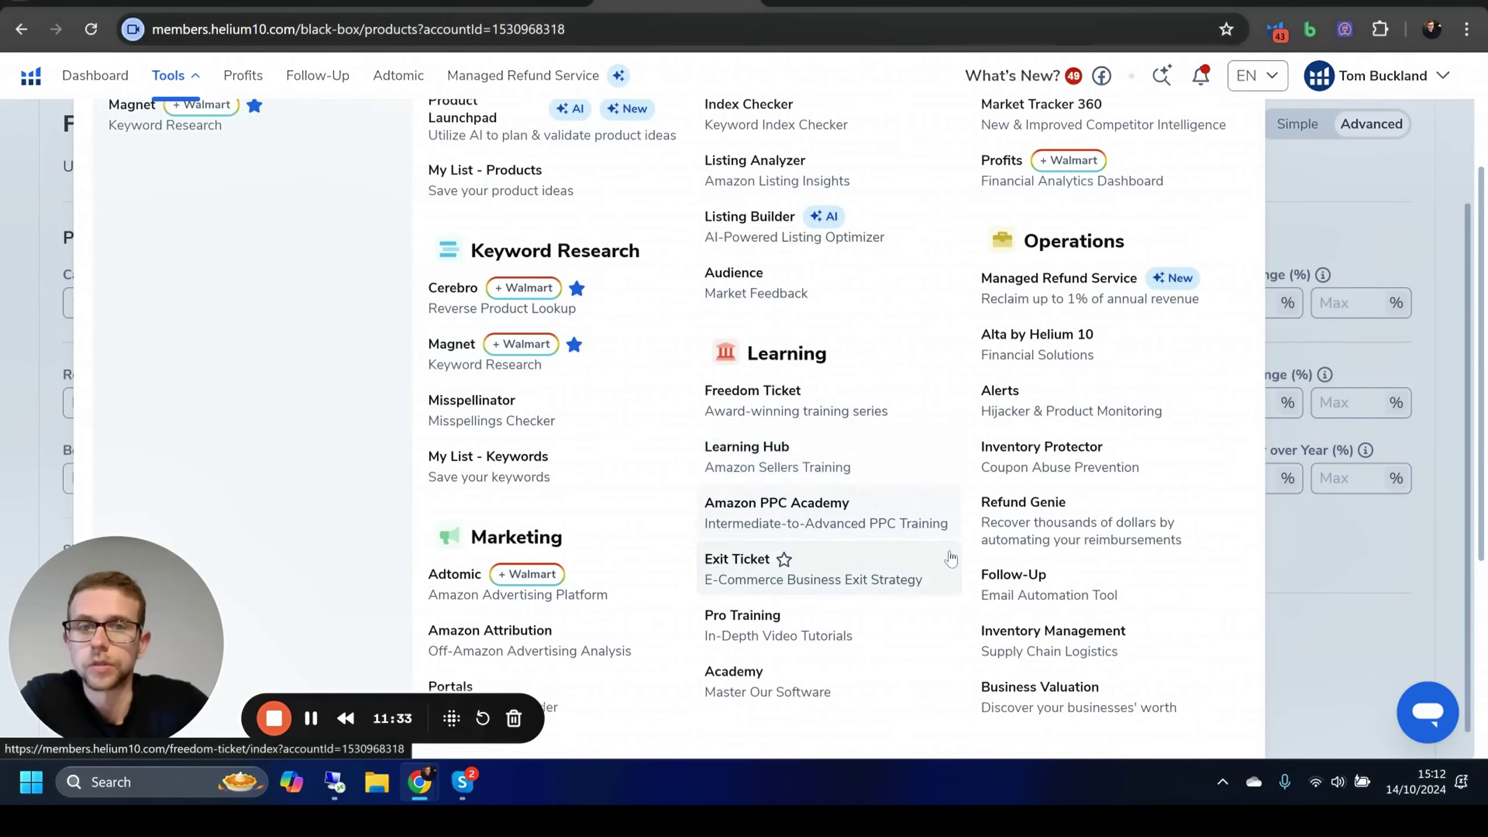
scroll(950, 559, "up", 1)
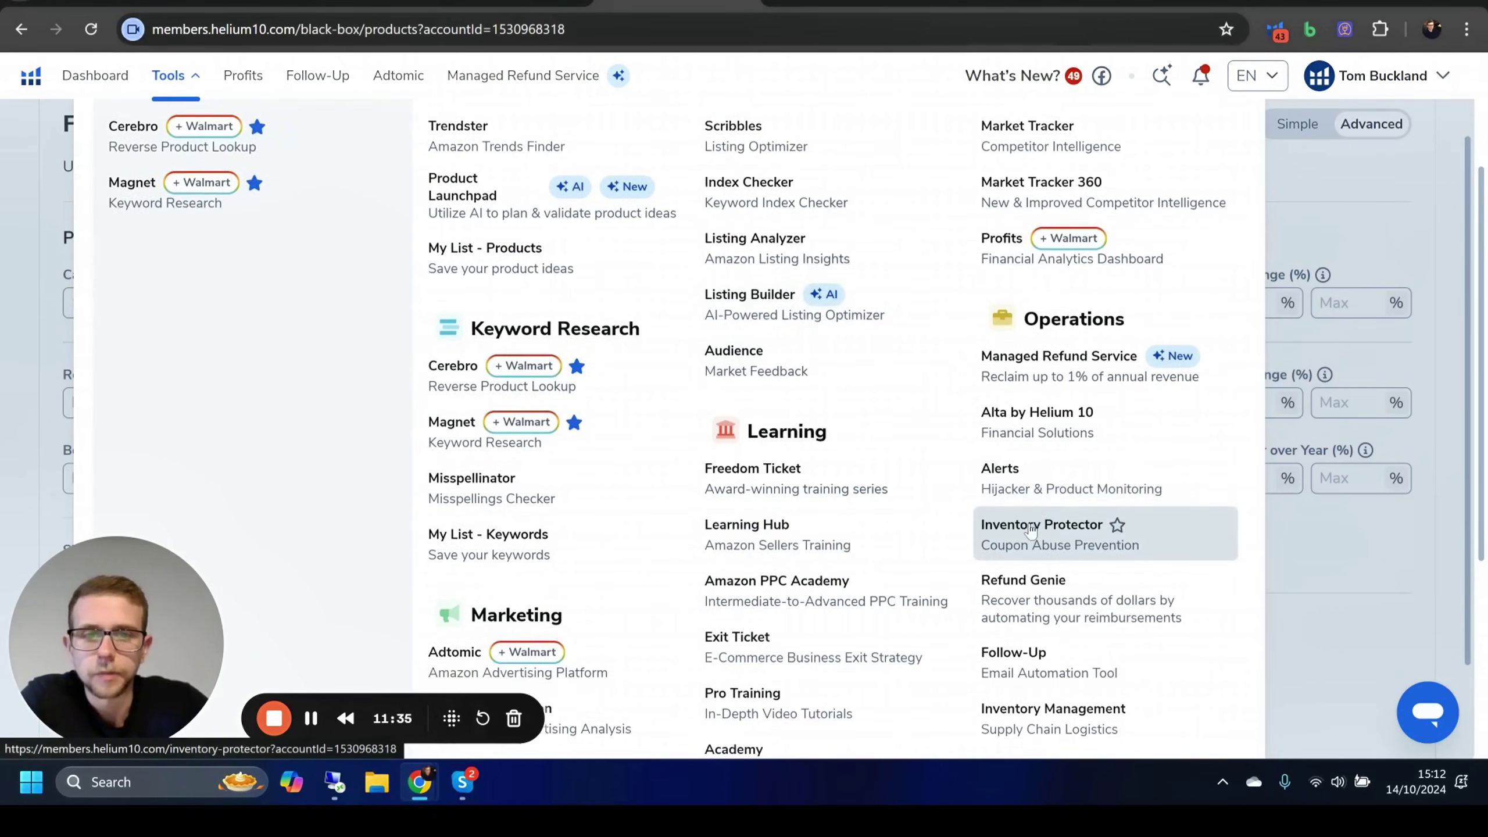
scroll(1031, 528, "down", 1)
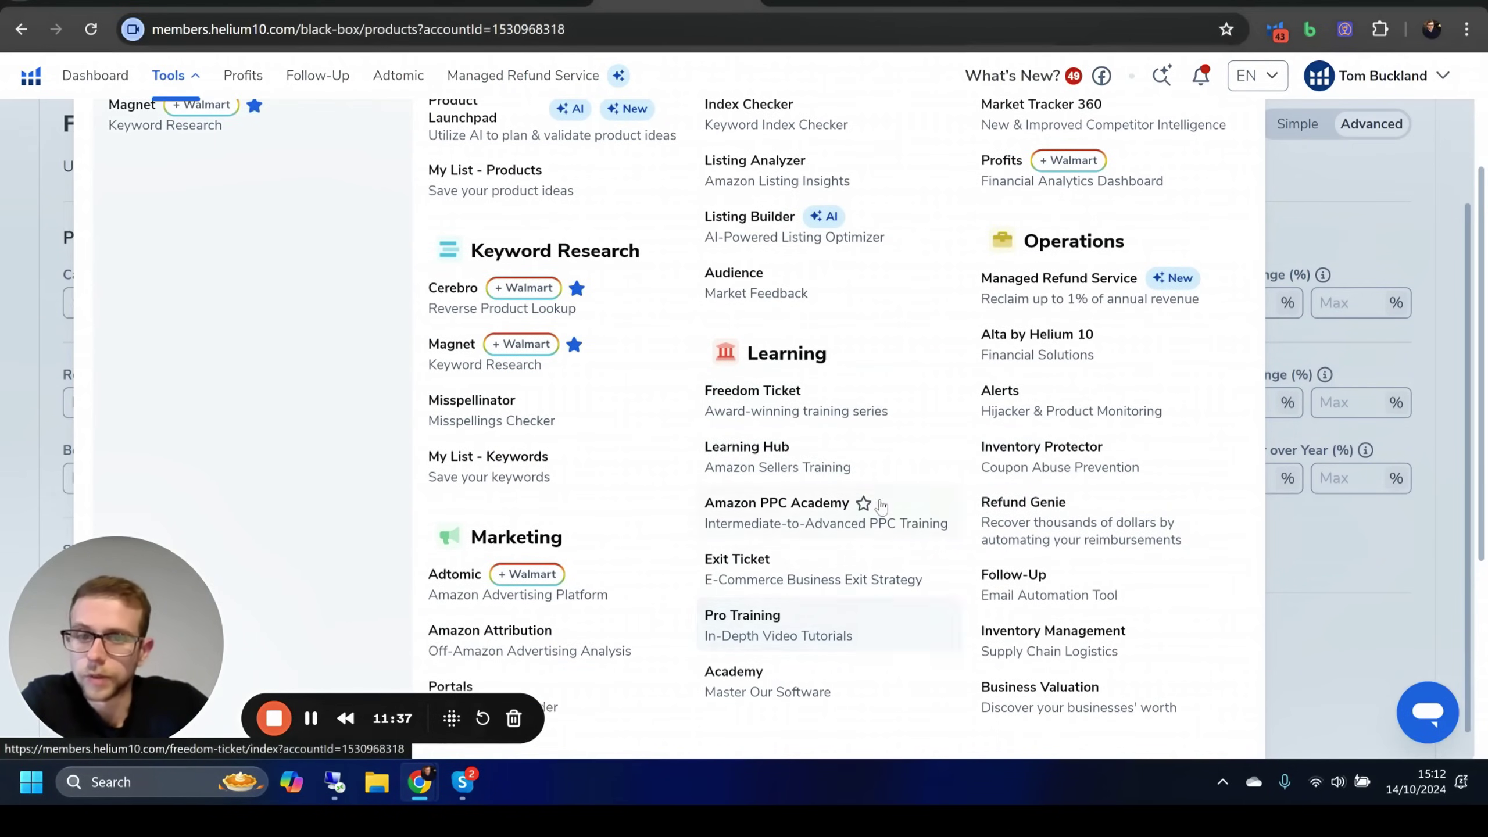
scroll(882, 504, "up", 3)
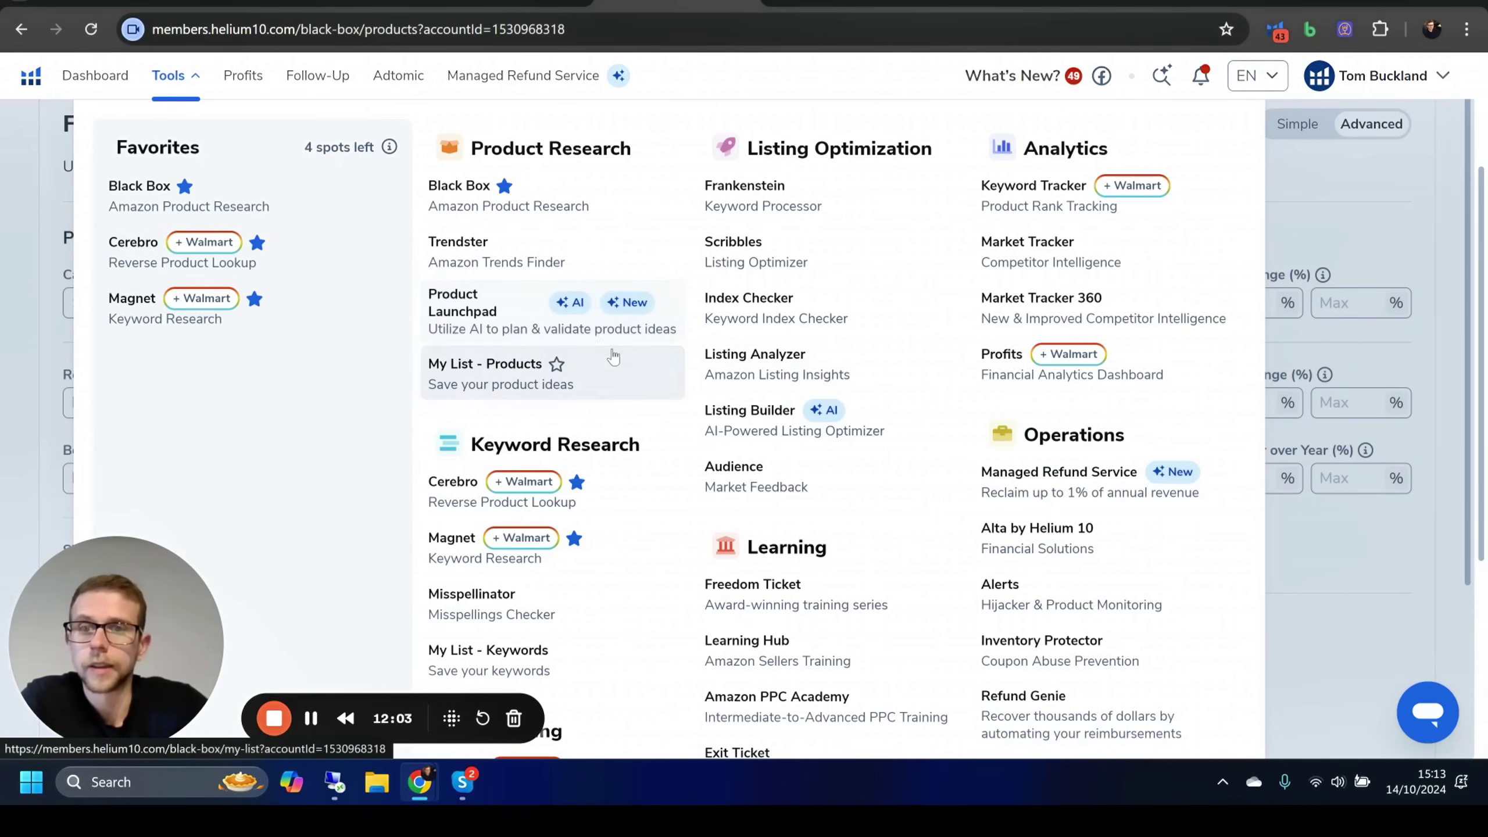
scroll(586, 366, "up", 2)
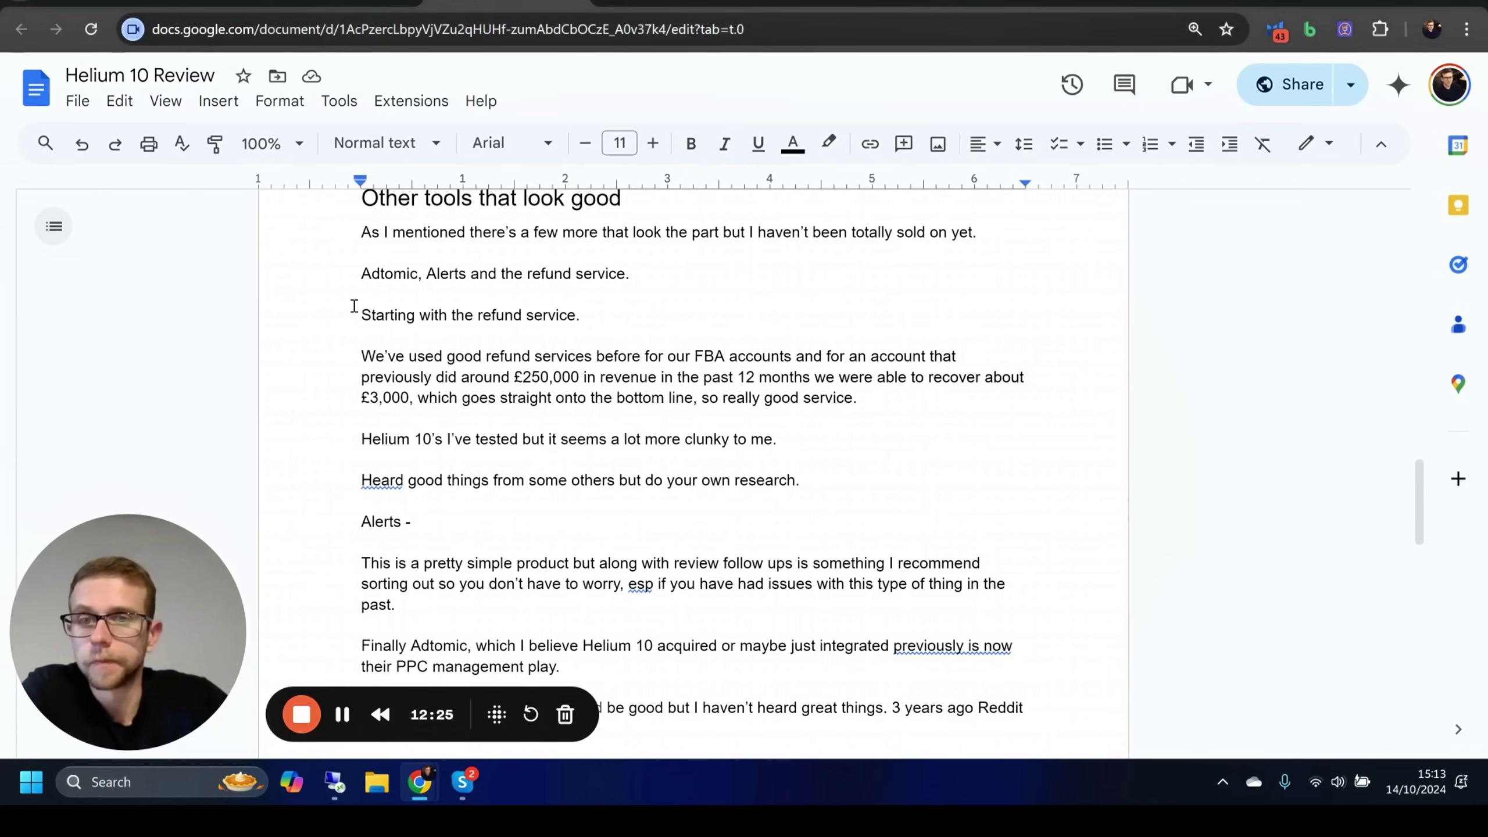
- Highlight the refund service introduction, past recoveries paragraph, and clunky-service notes in the review
left_click_drag(354, 305, 587, 317)
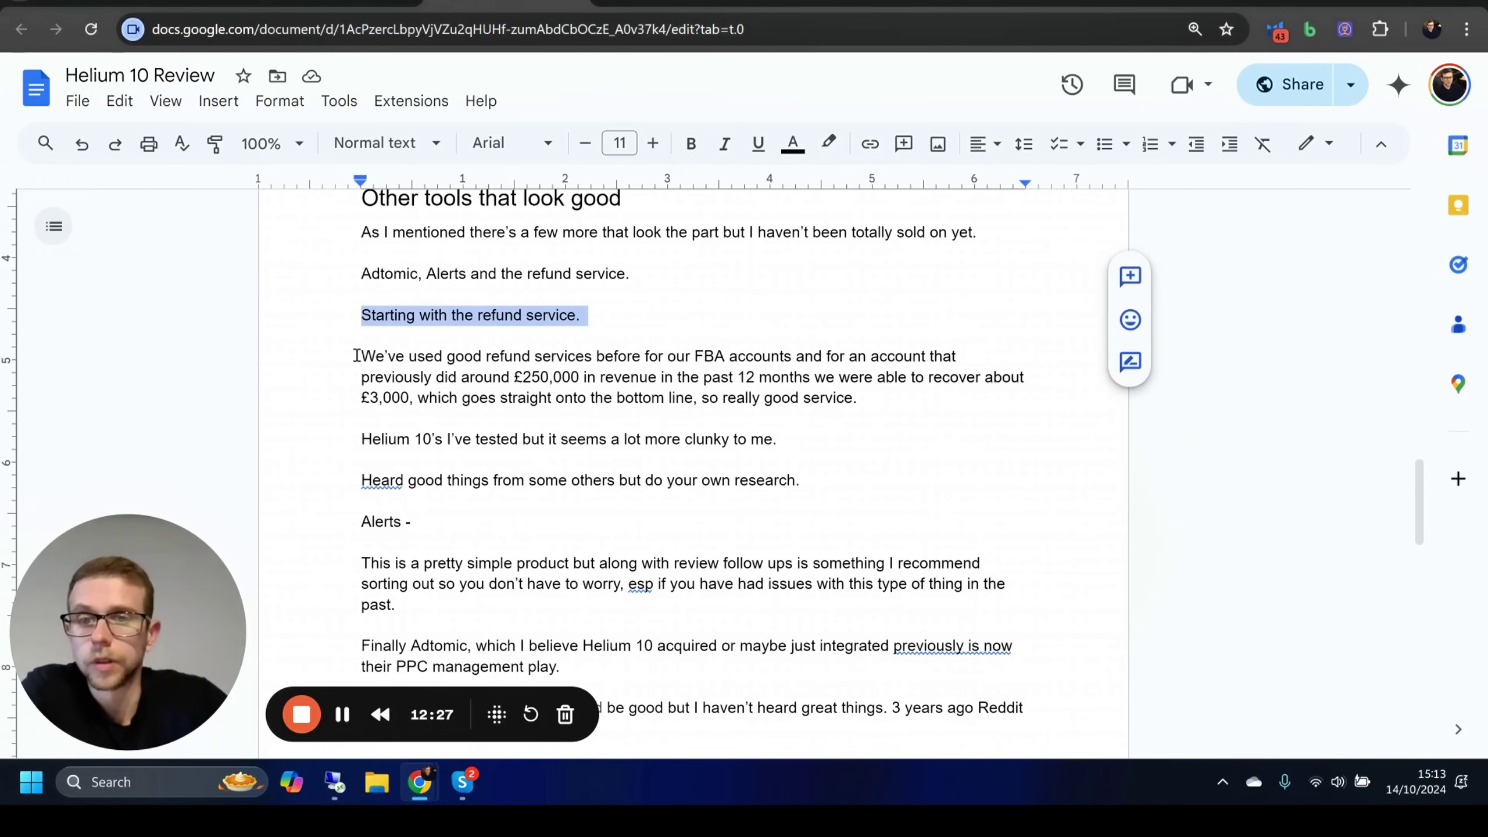
left_click_drag(356, 355, 880, 402)
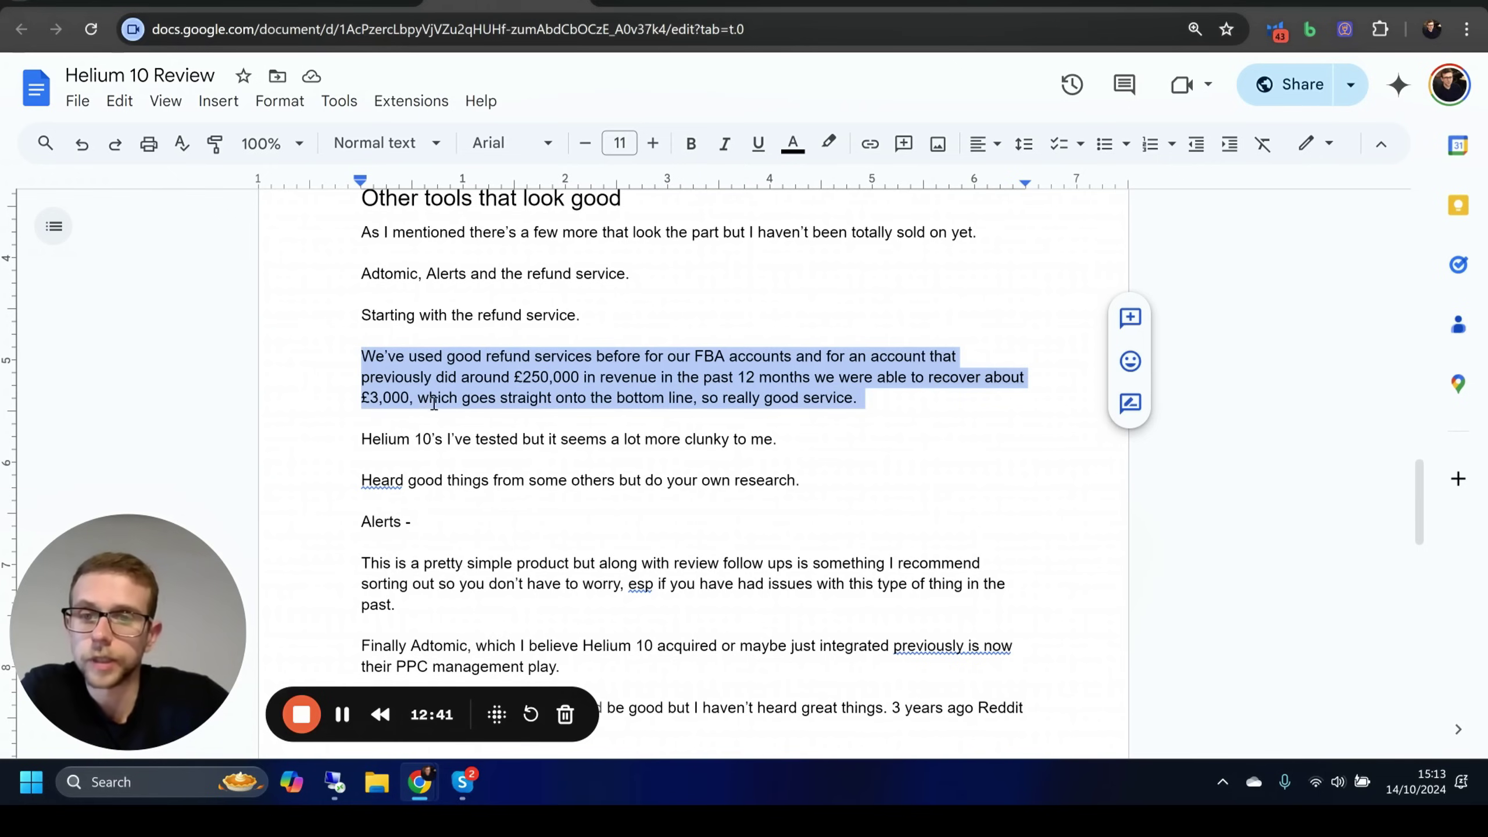
left_click_drag(363, 447, 881, 476)
- Browse the Managed Refund Service page and its 25% fee, then return to the review document
left_click(674, 4)
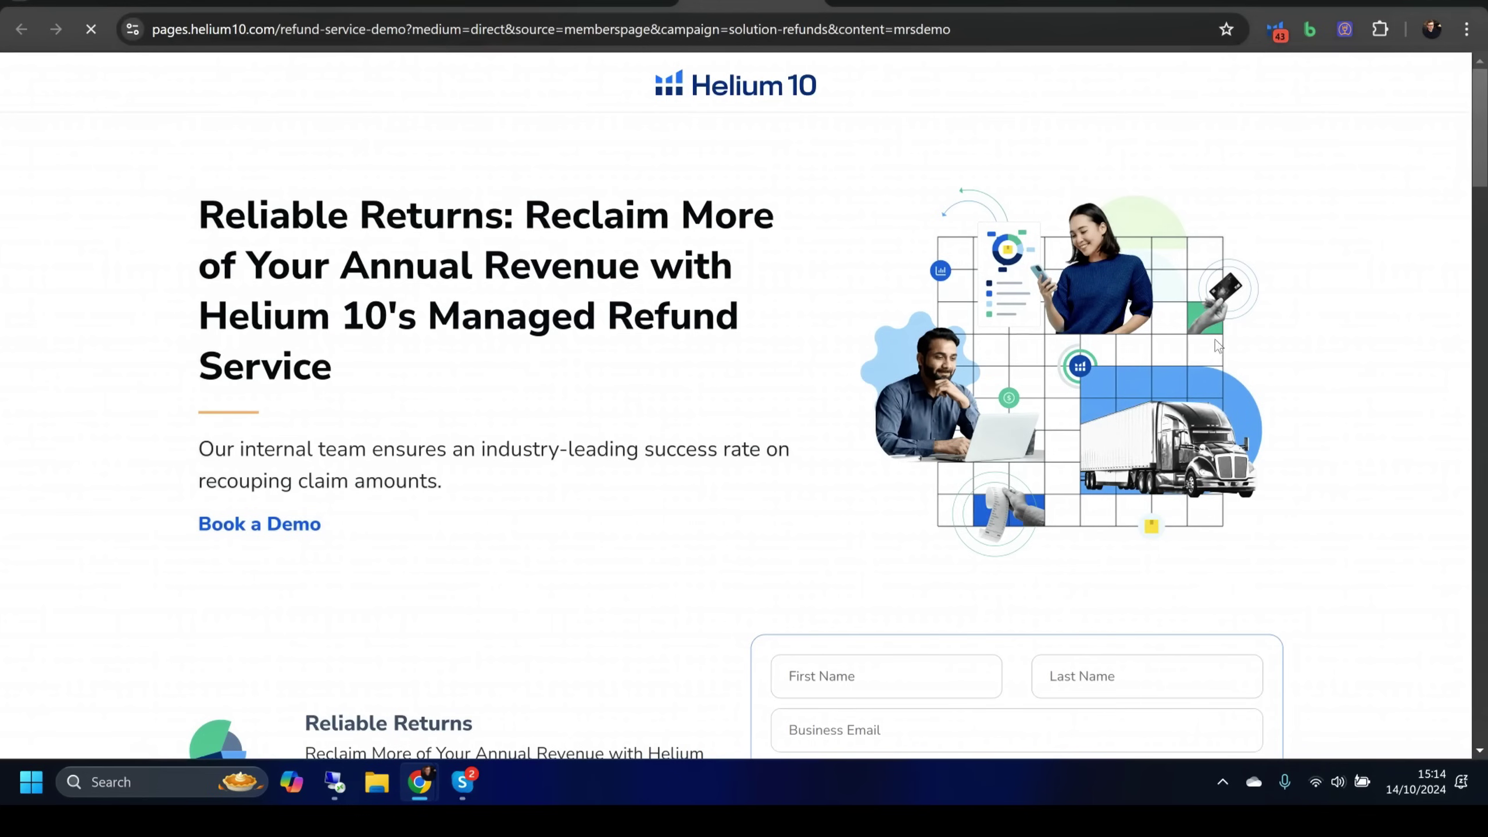
scroll(1342, 223, "down", 10)
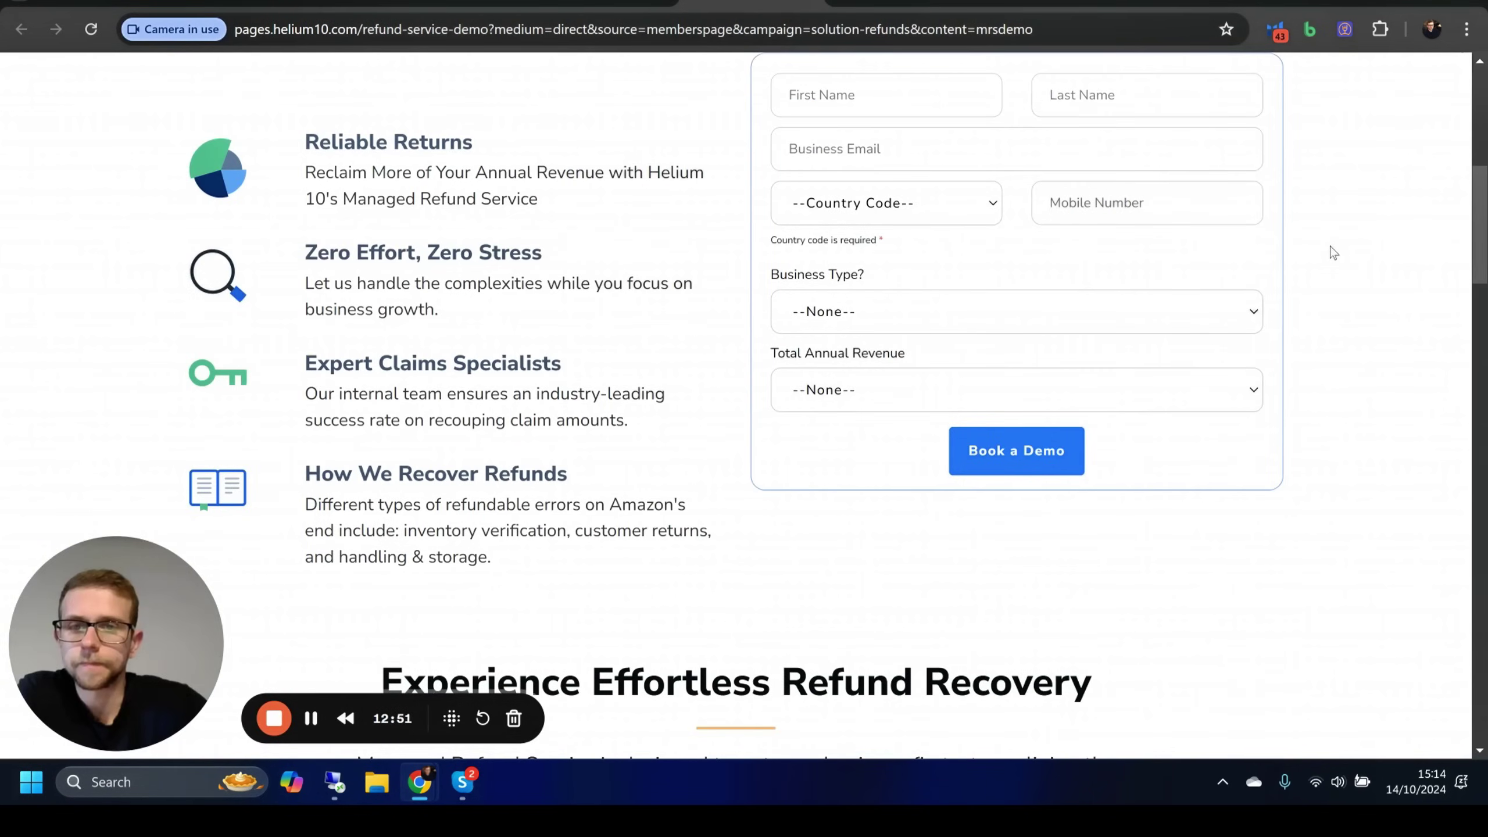
scroll(1302, 269, "down", 20)
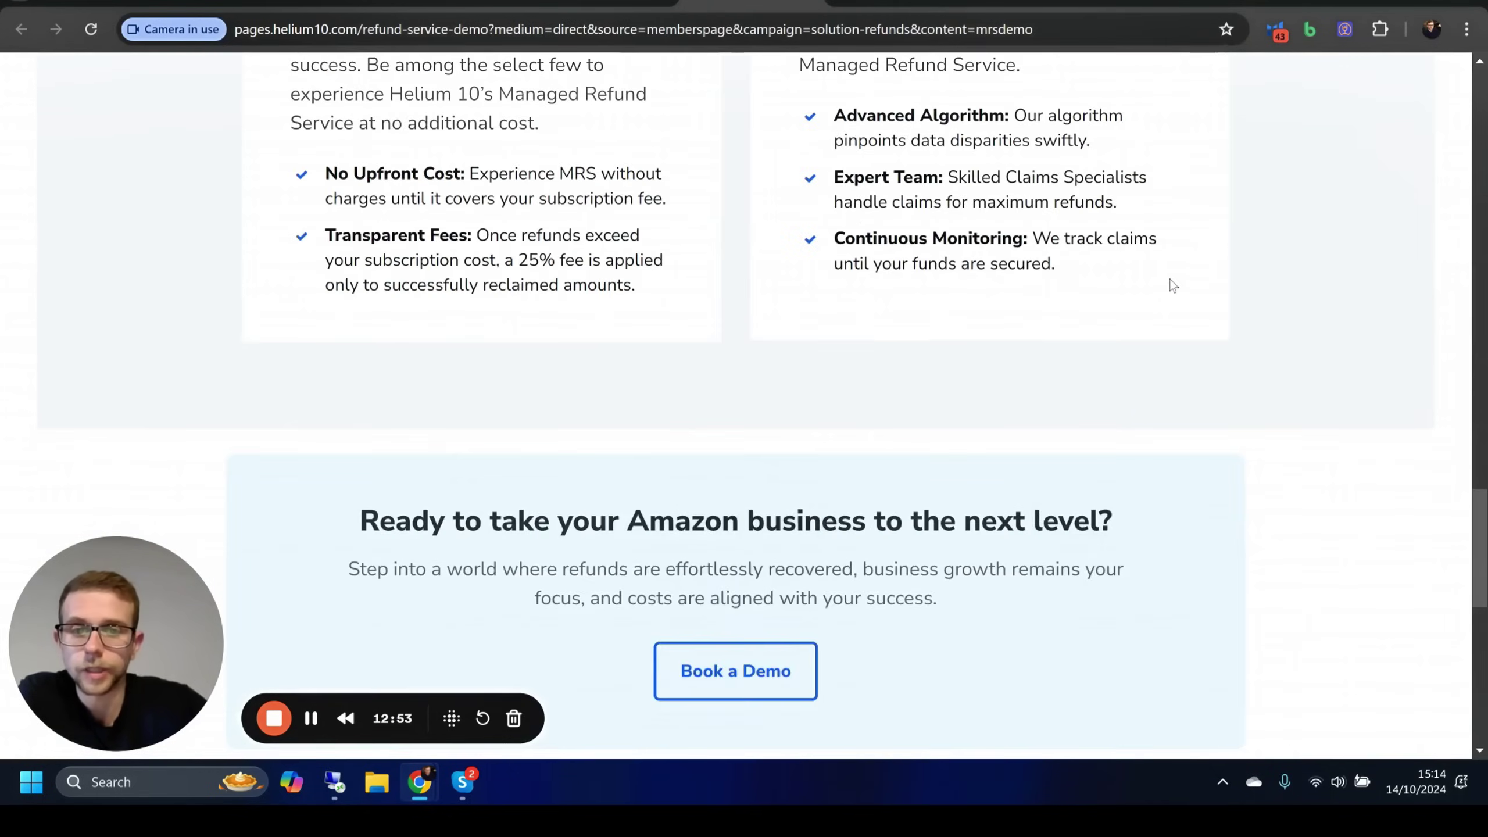
scroll(1082, 296, "up", 11)
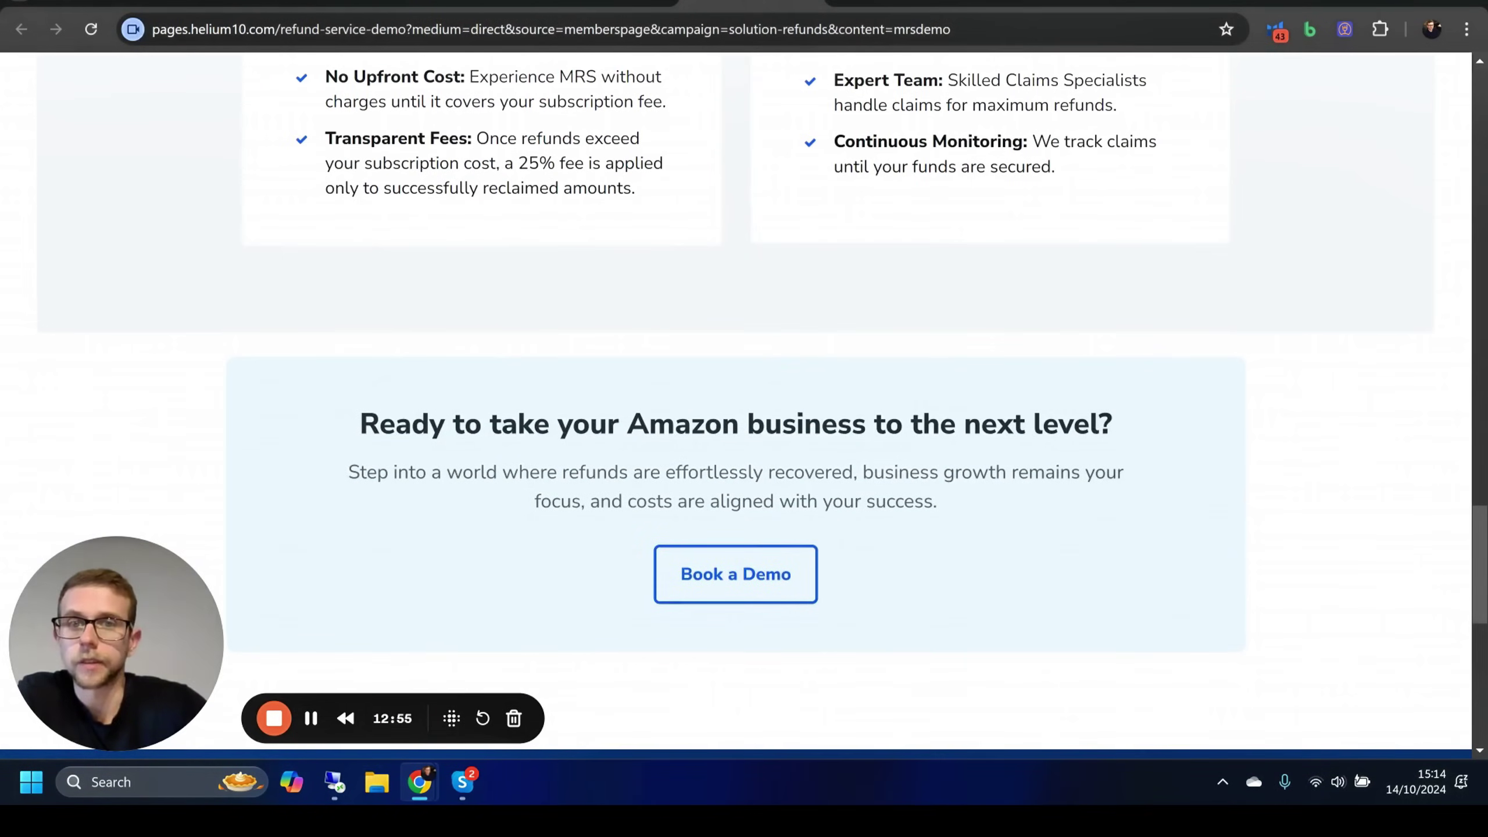
left_click(703, 5)
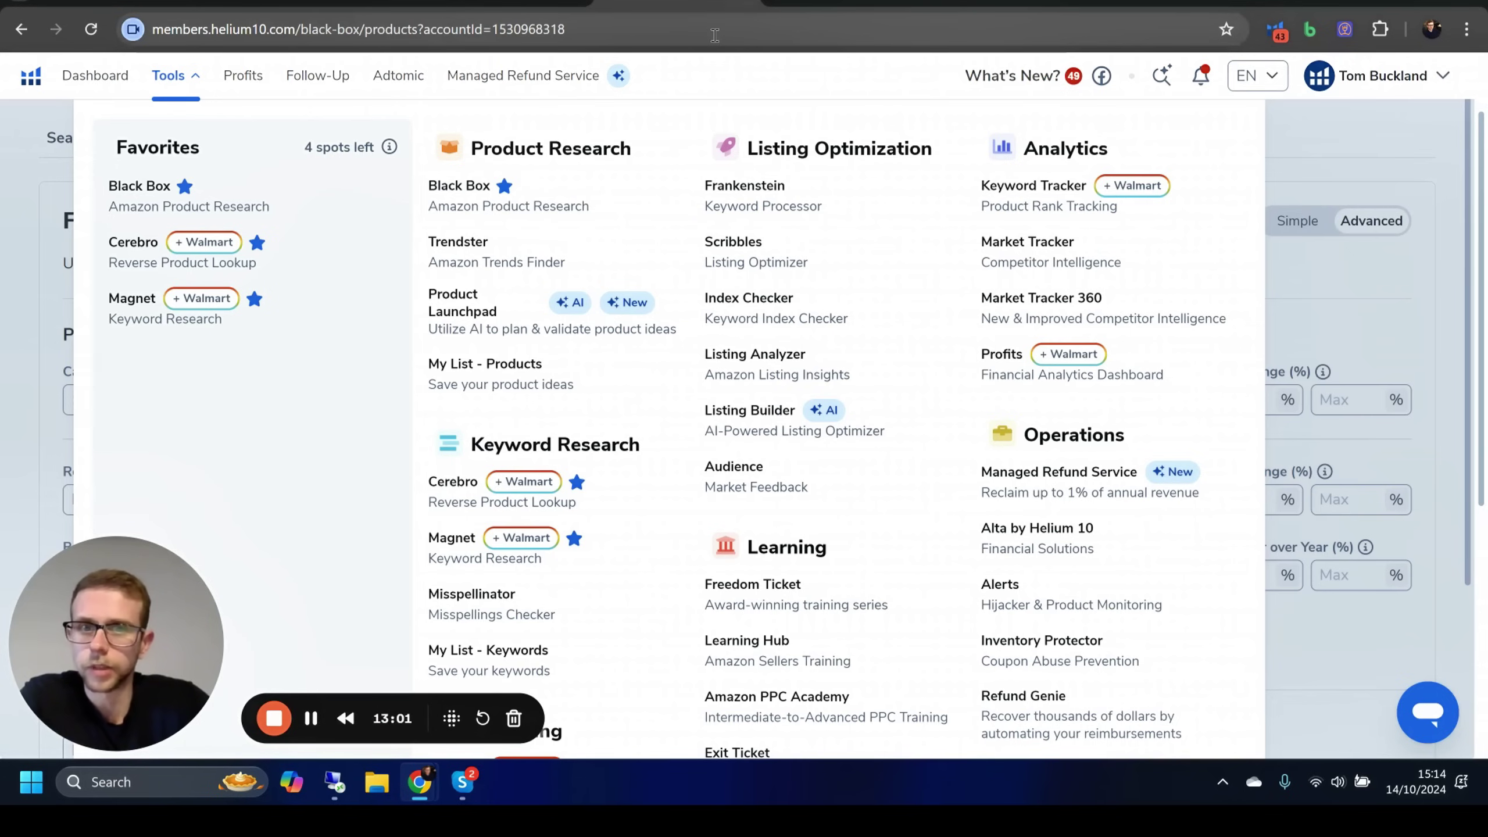
left_click(507, 7)
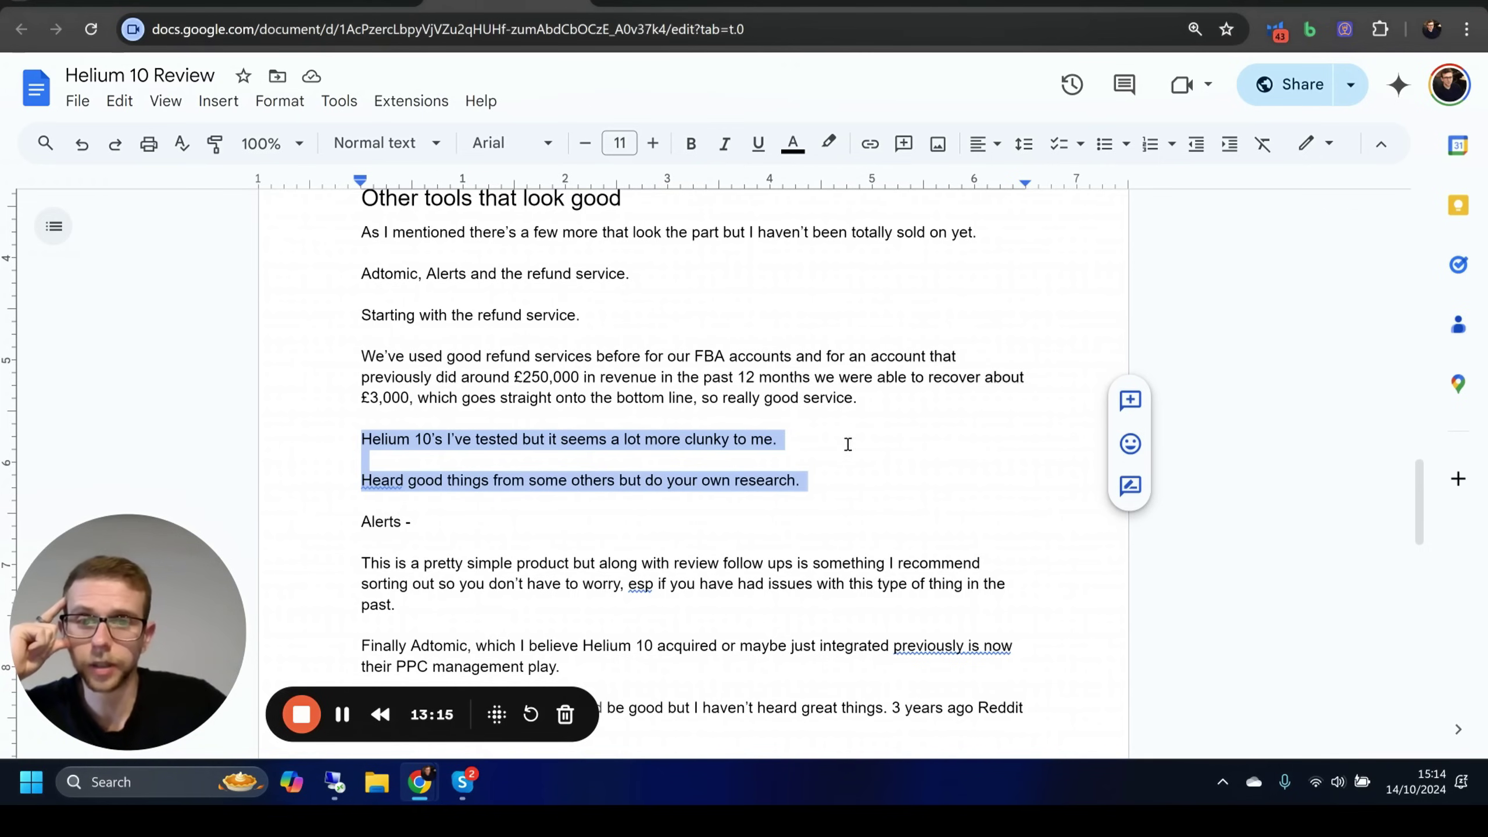
- Highlight the Alerts notes, the phrase 'review follow ups', and the Adtomic paragraph
scroll(844, 444, "down", 2)
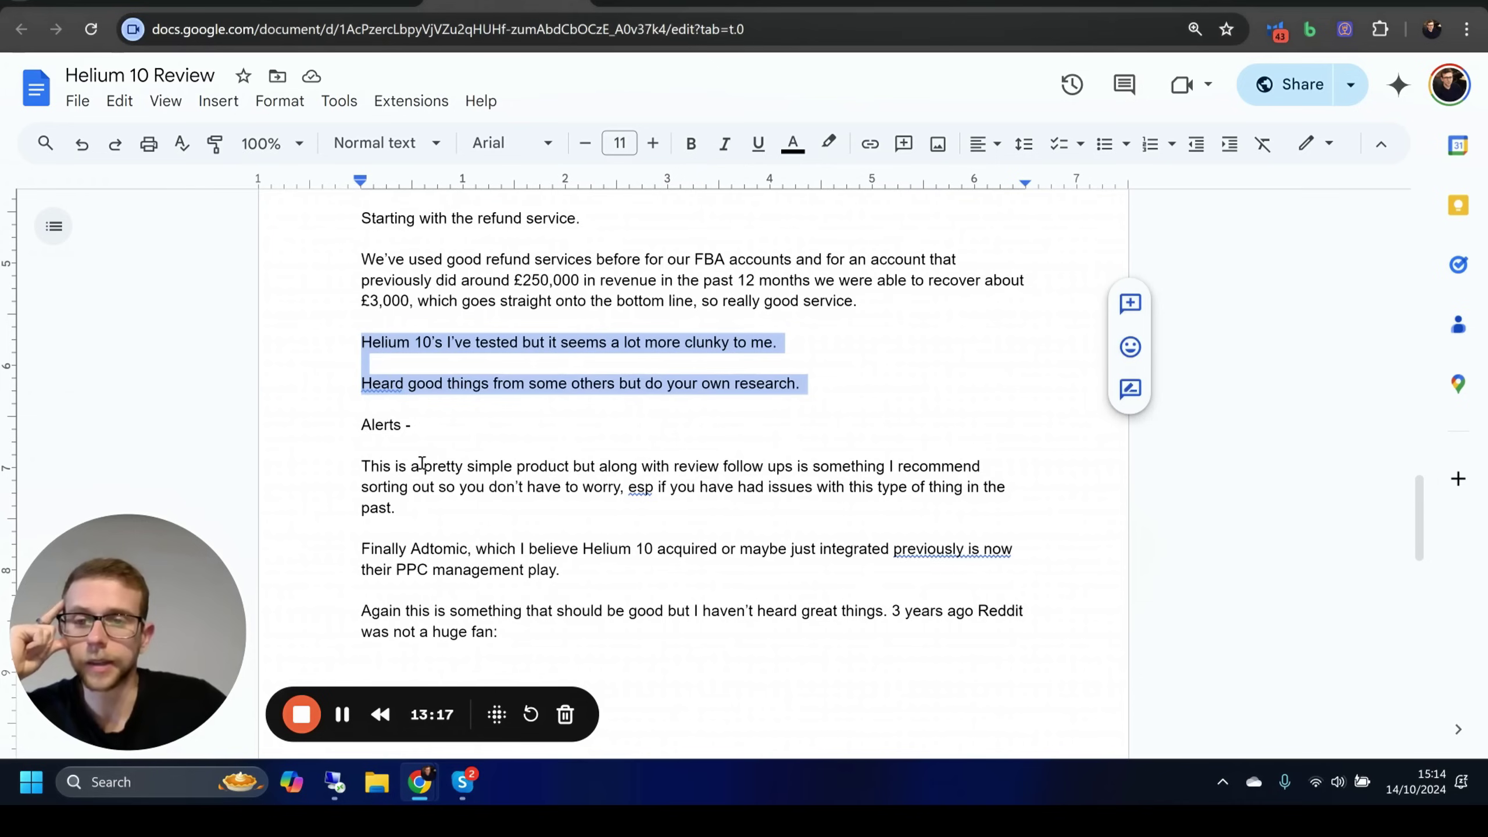
left_click_drag(363, 425, 570, 515)
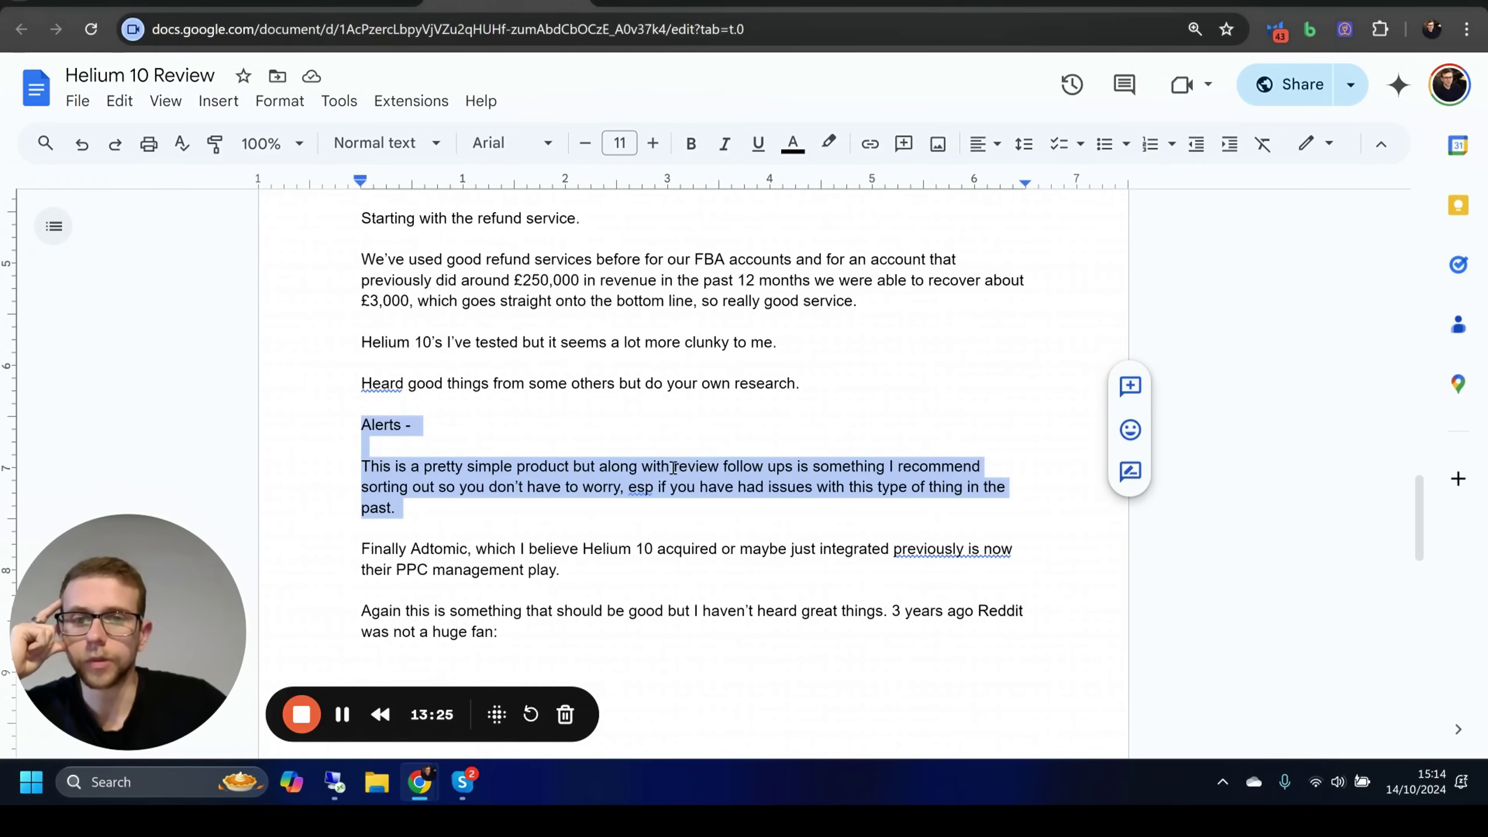
left_click_drag(674, 468, 795, 479)
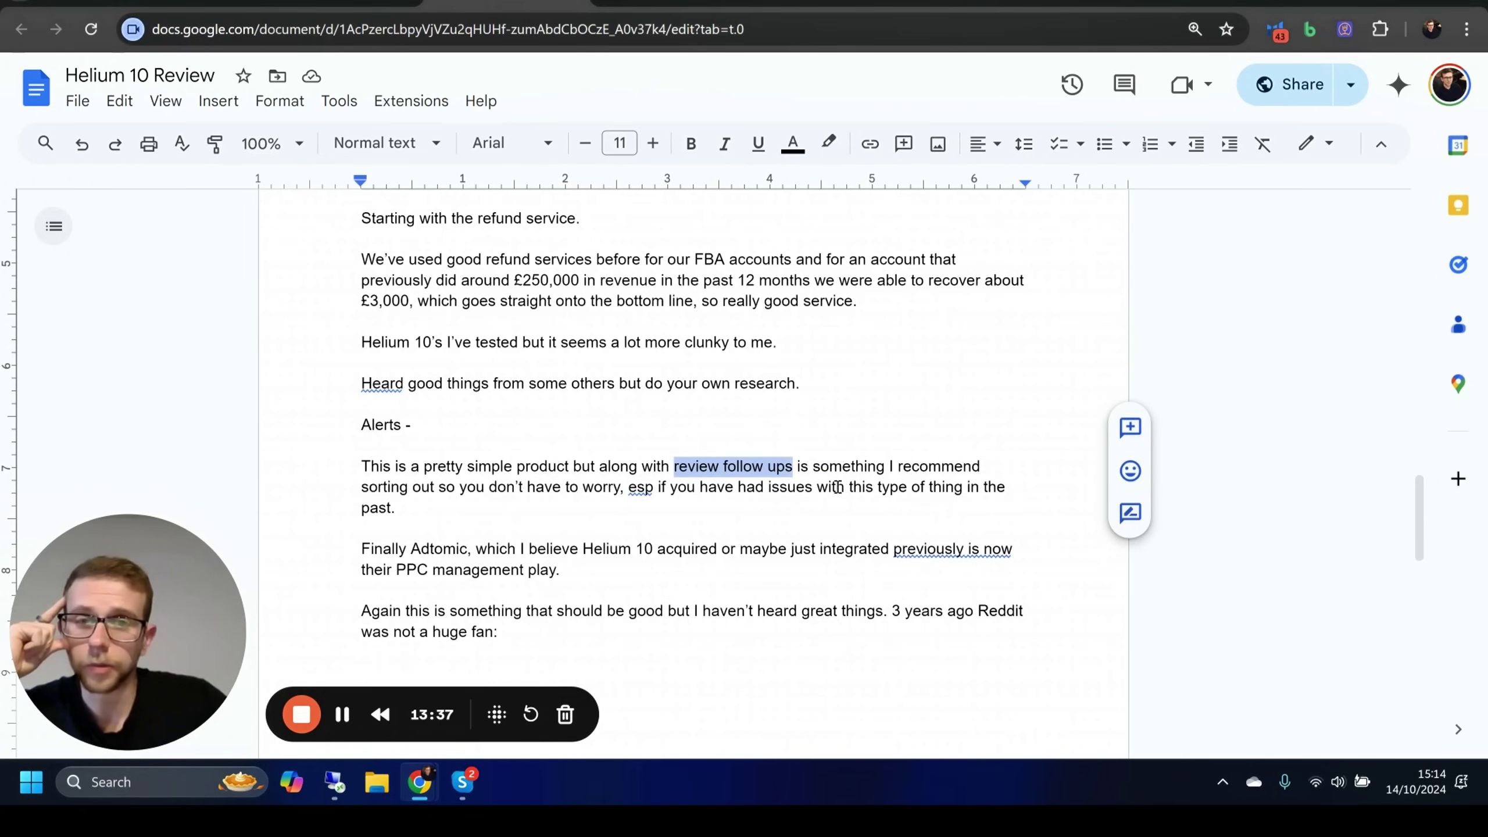
scroll(830, 454, "down", 3)
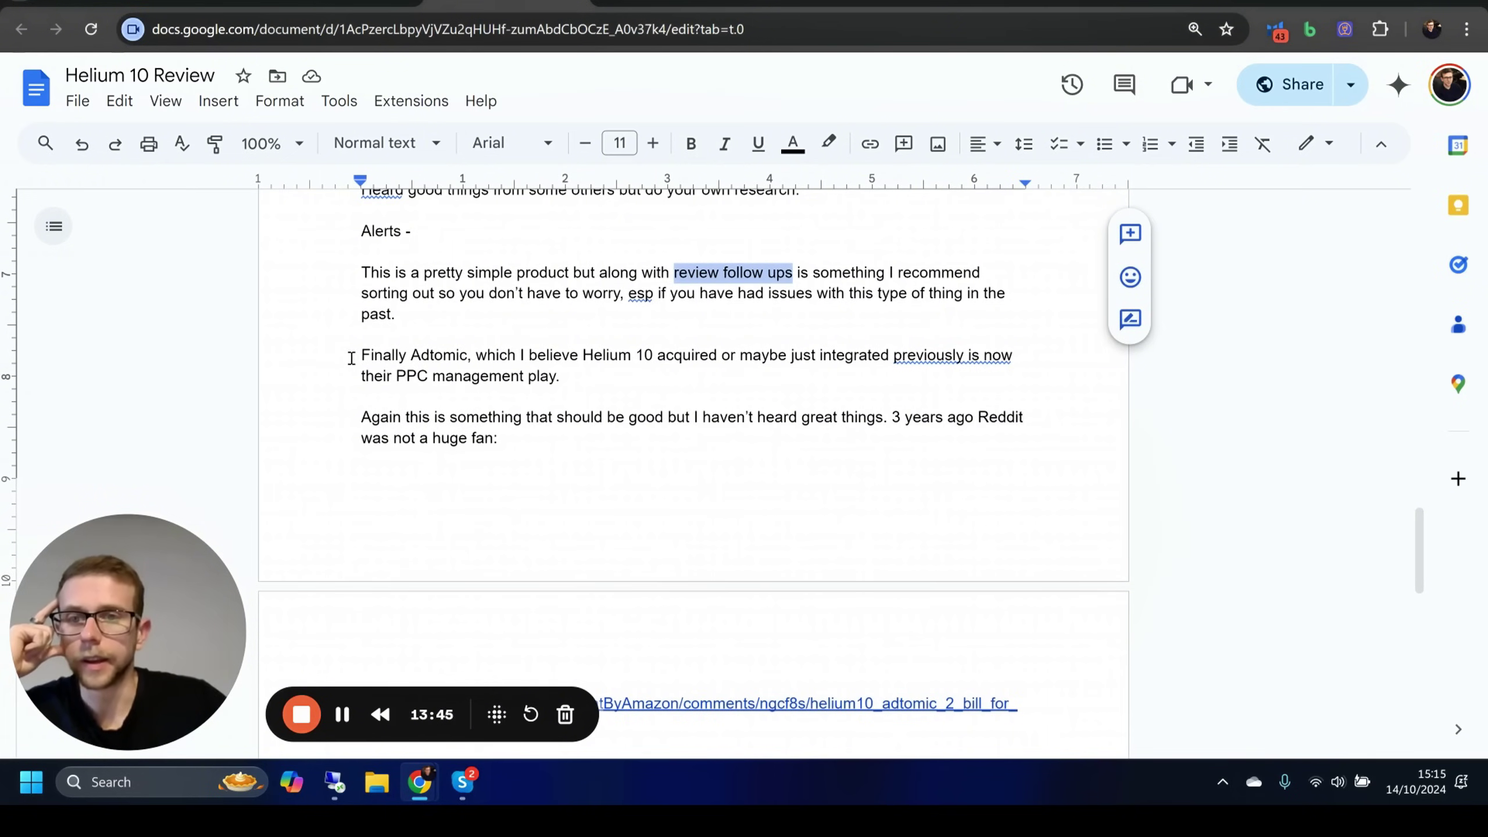
left_click_drag(353, 353, 642, 372)
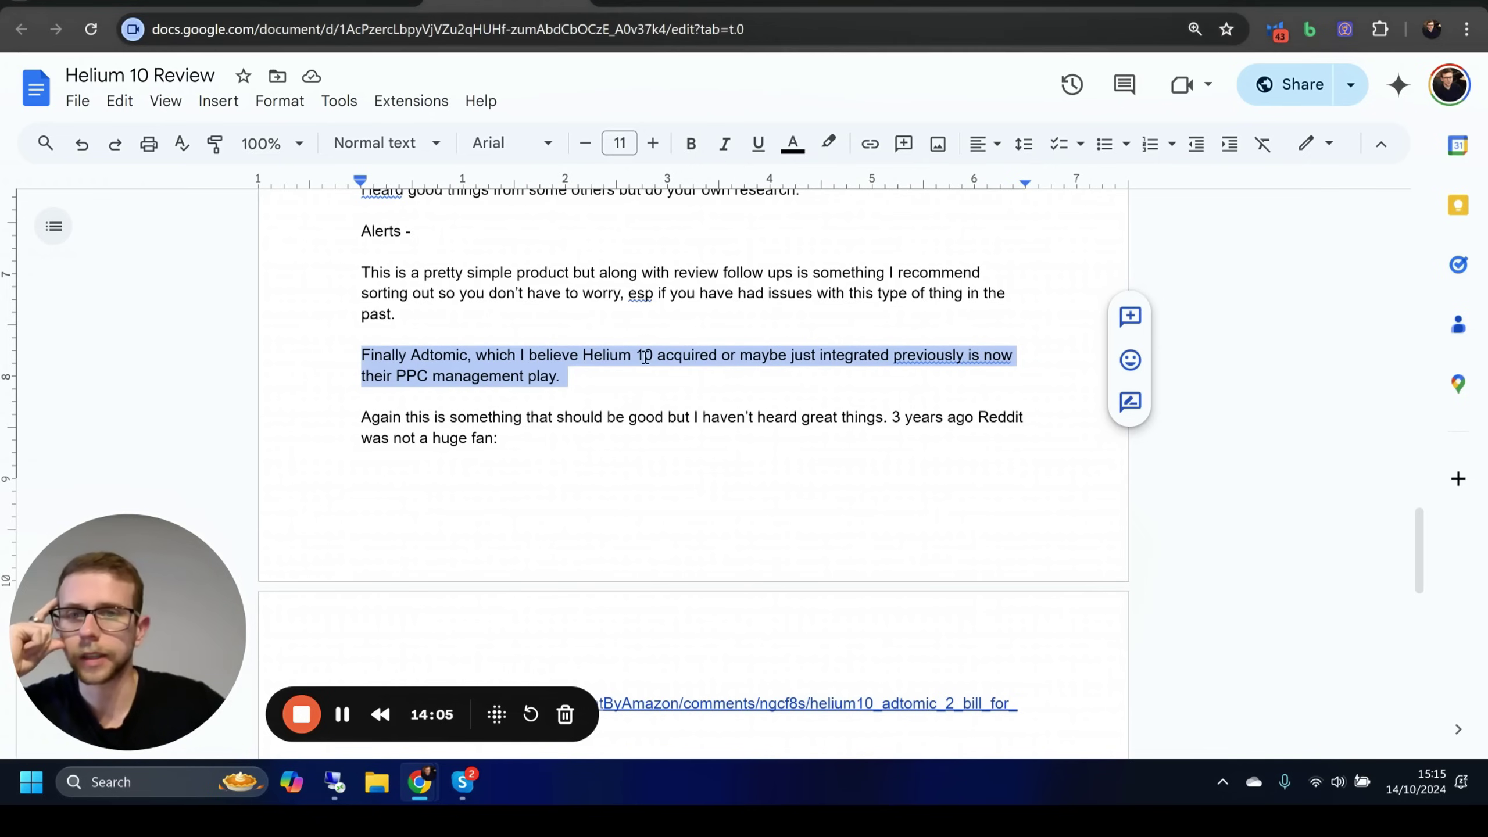
- Highlight the paragraph on Reddit's view of Adtomic and preview the Reddit thread link
scroll(646, 360, "down", 2)
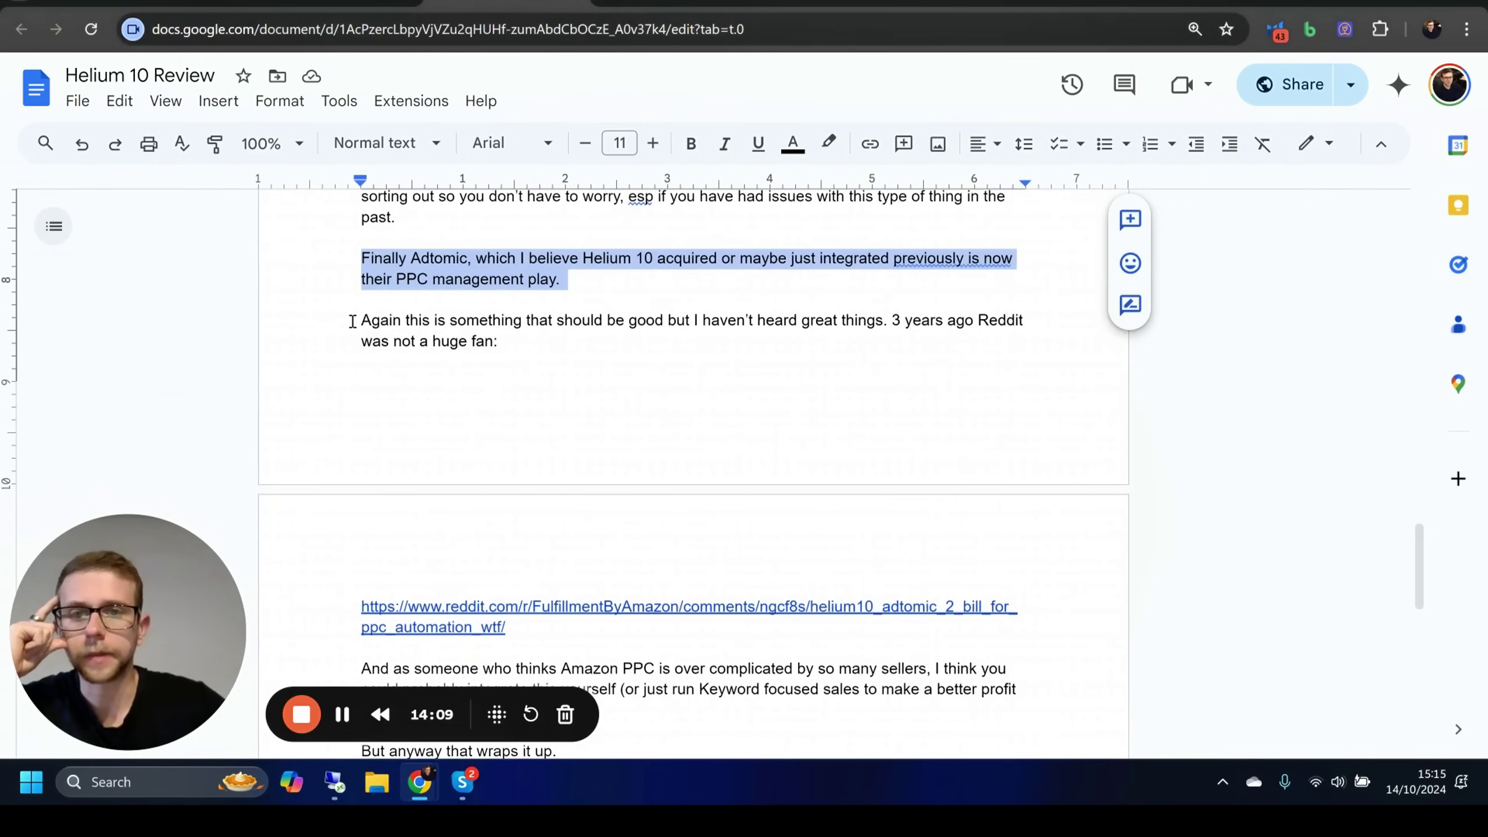
left_click_drag(356, 323, 675, 343)
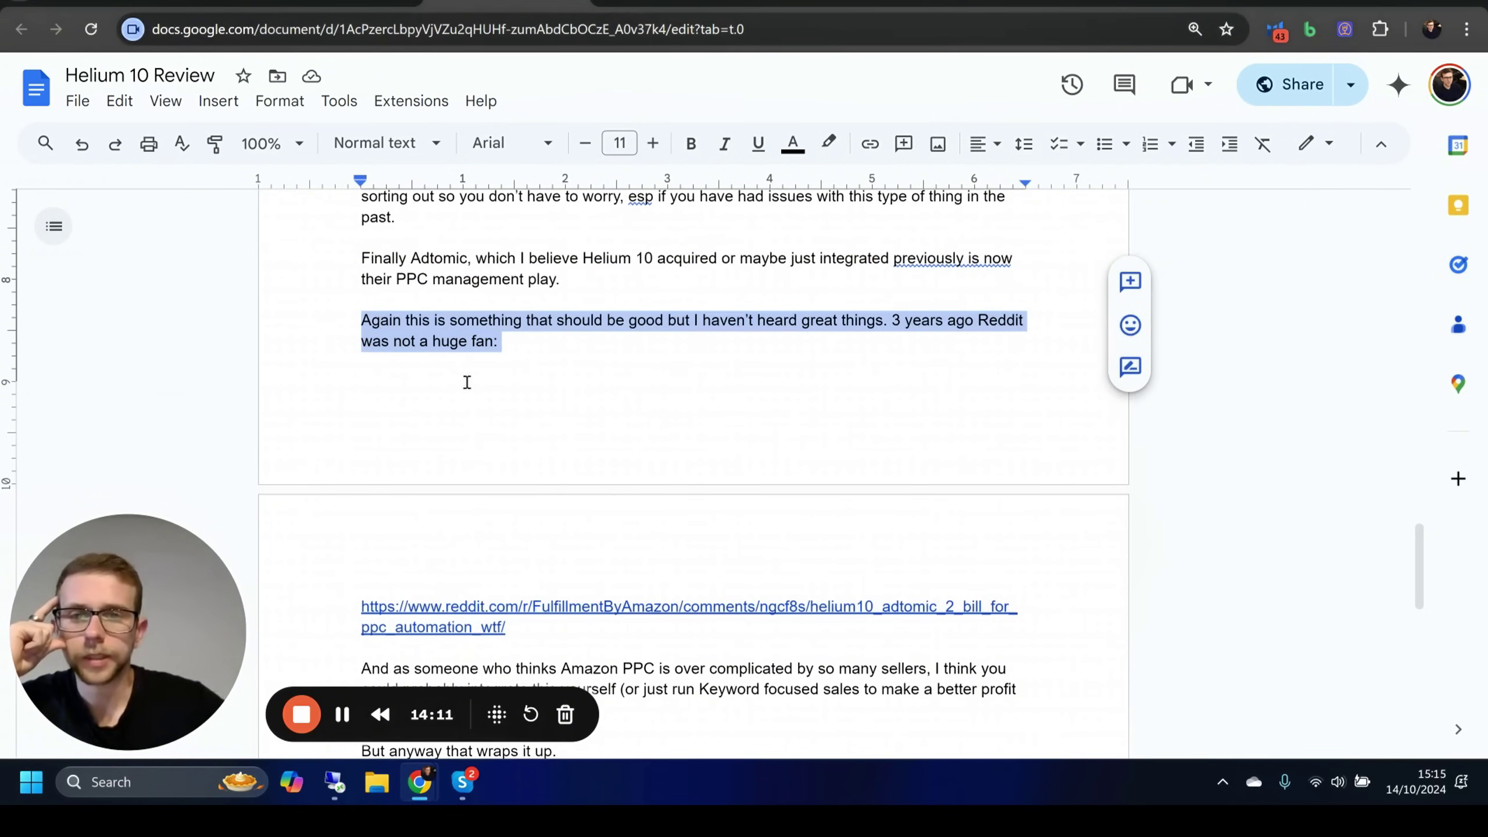
scroll(463, 387, "down", 3)
left_click(444, 413)
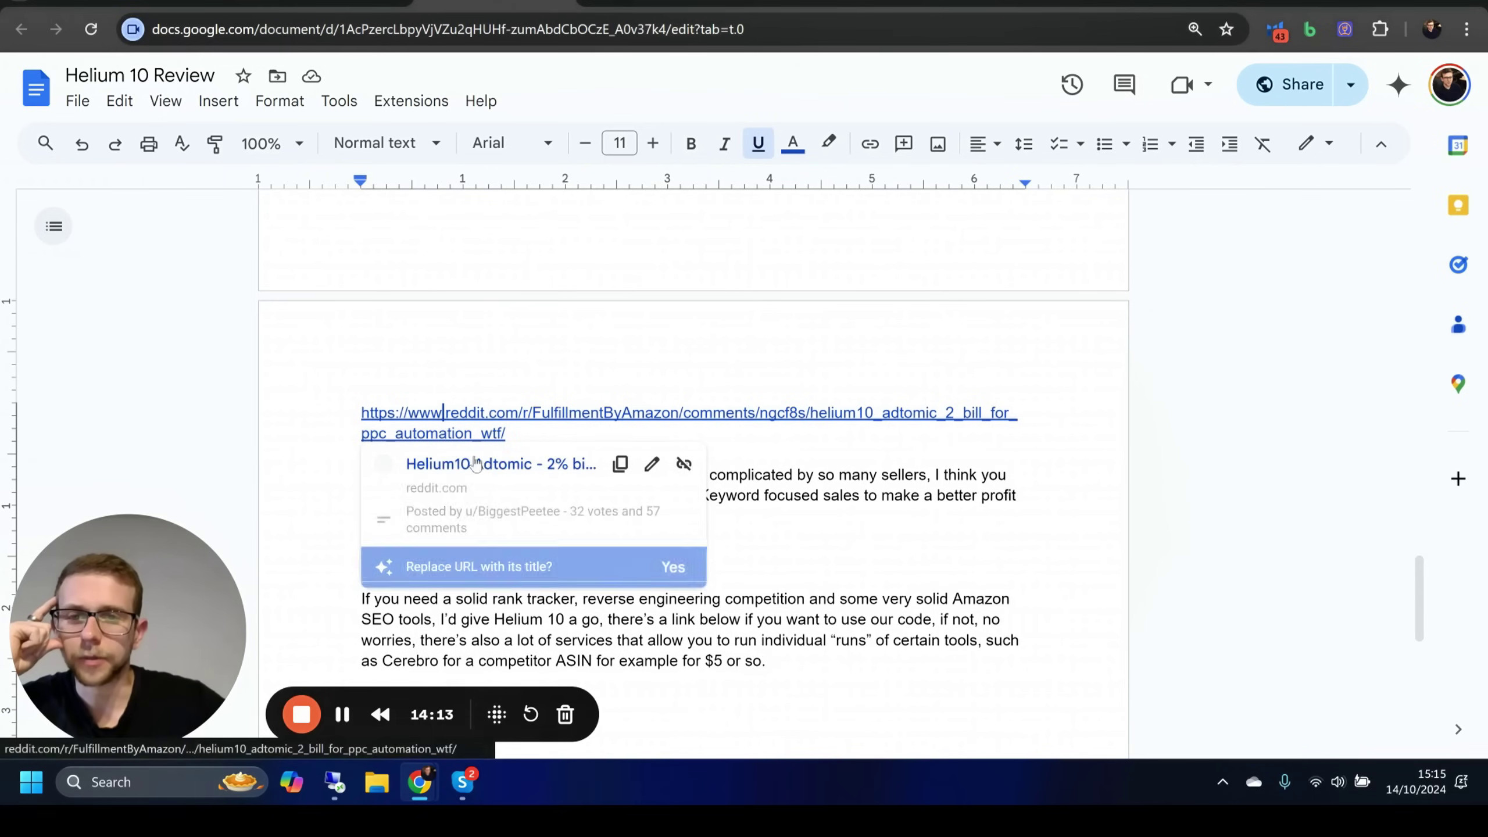
left_click(545, 432)
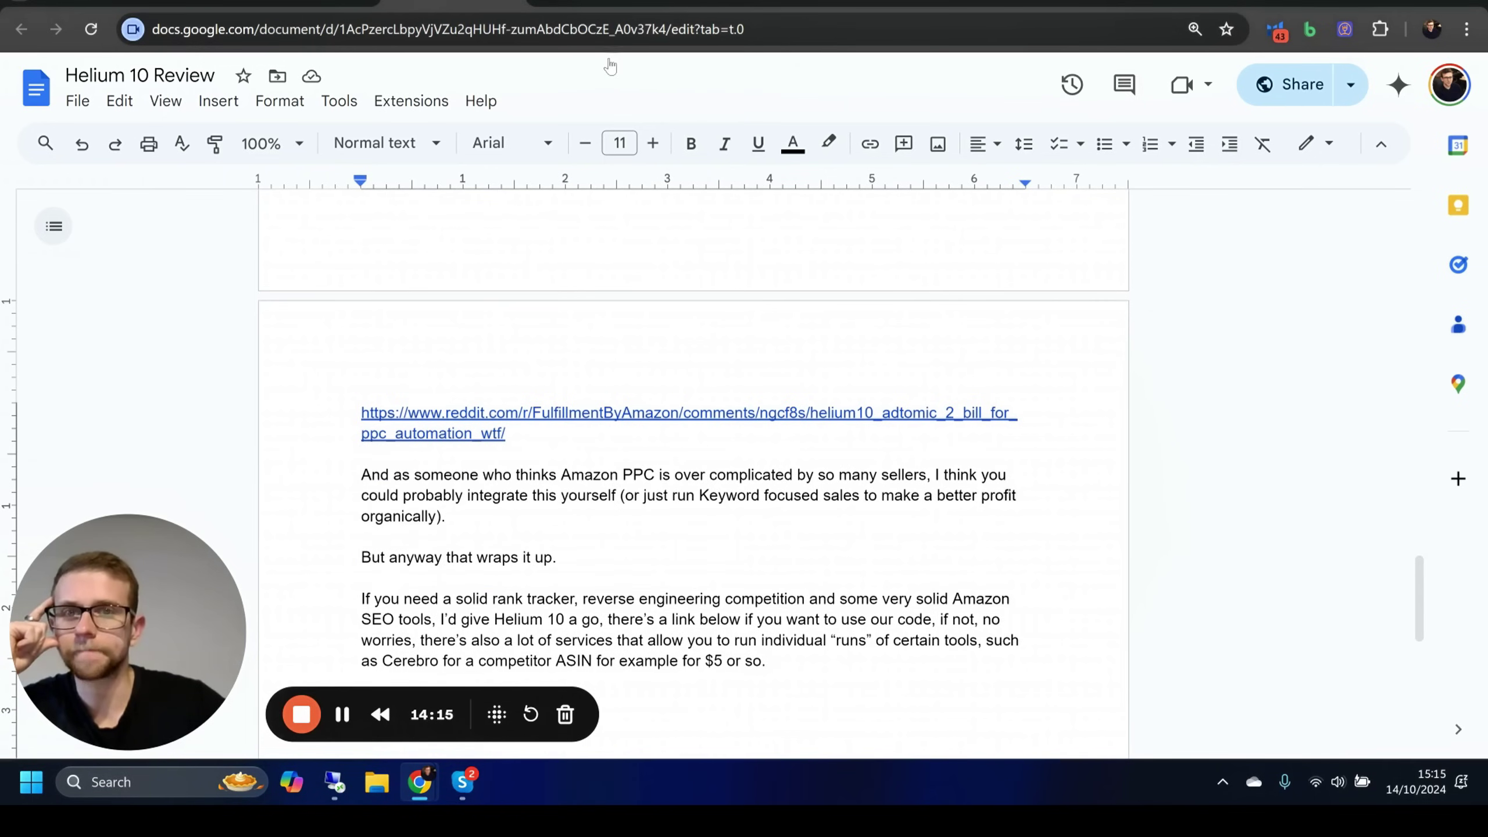
- Open the Reddit thread and highlight the extra '$1600 for adtomic!' charge and 'full of bugs' remark
key("alt+Return")
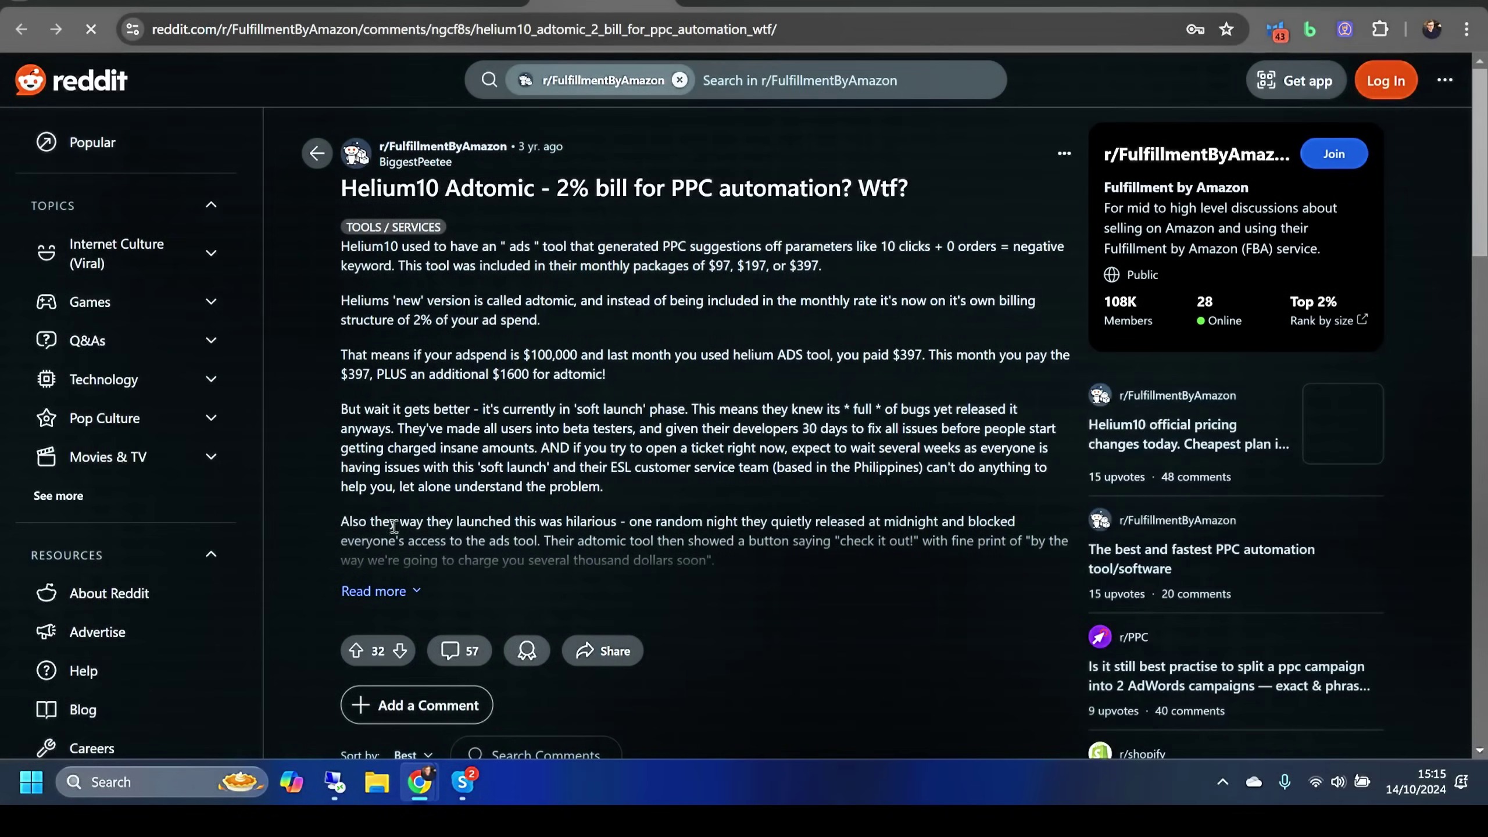
scroll(632, 450, "down", 1)
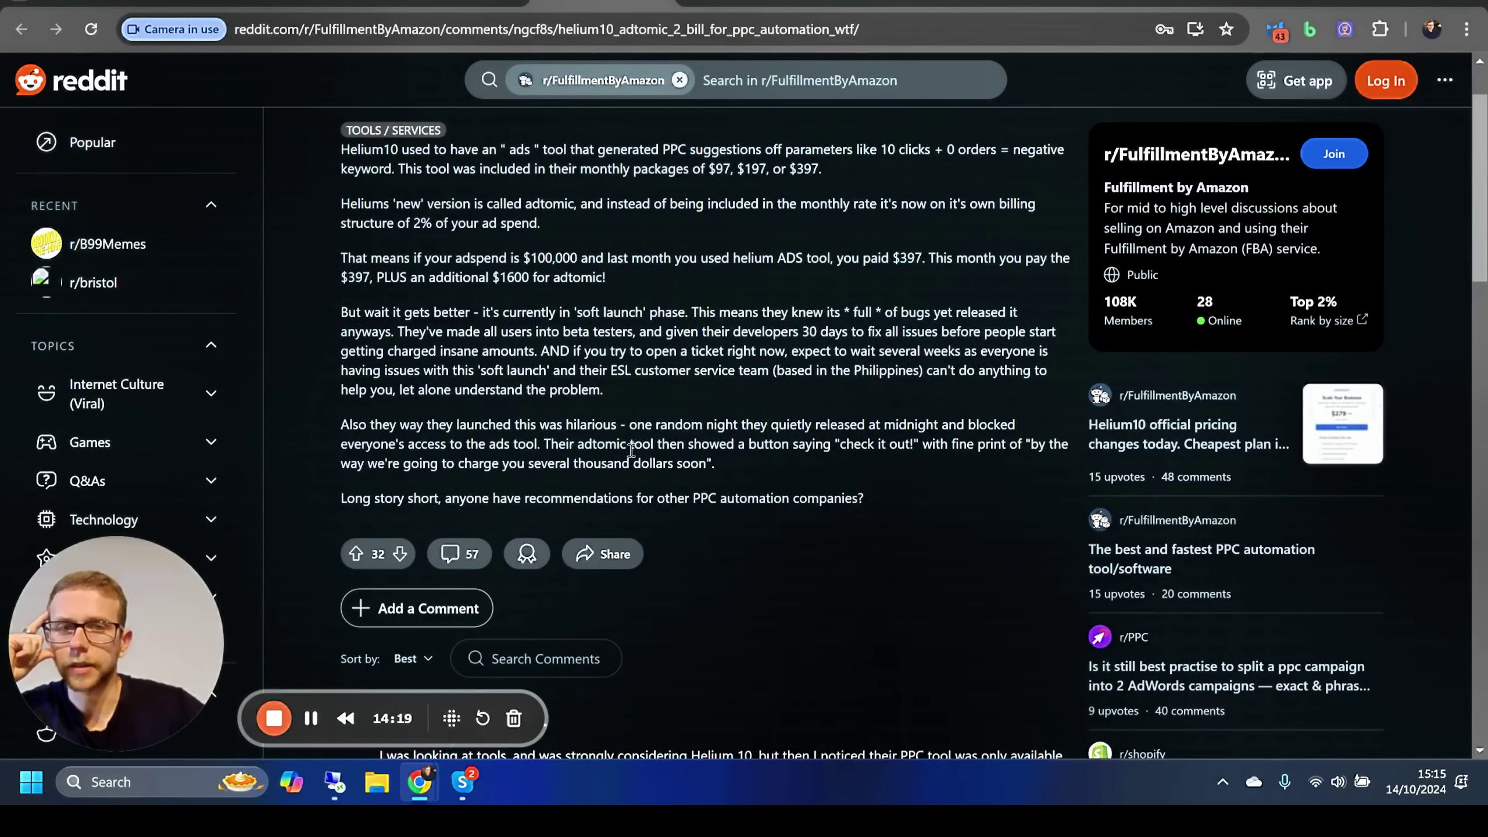
left_click_drag(382, 276, 606, 274)
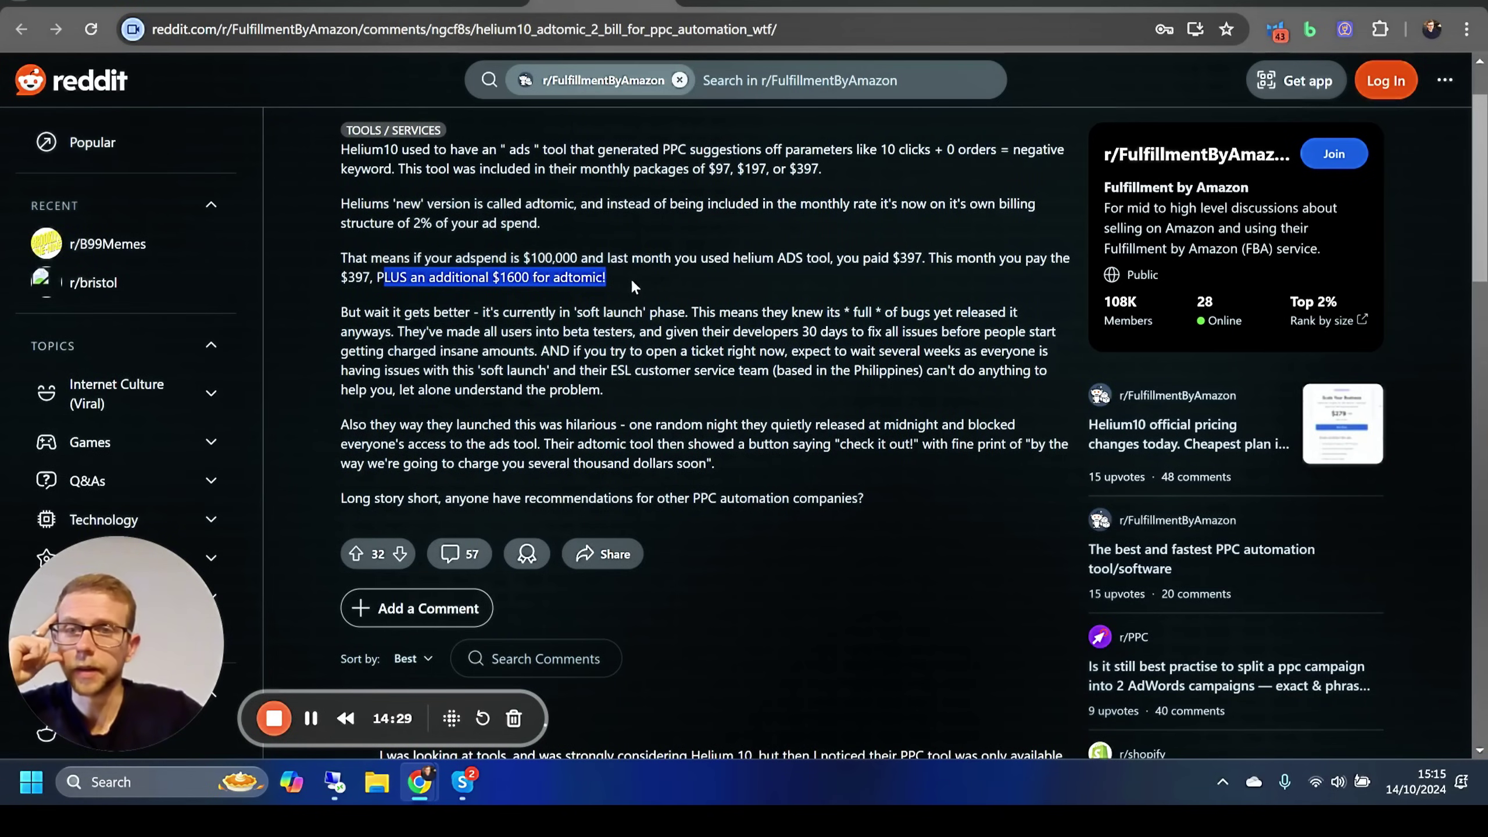
left_click_drag(630, 276, 495, 276)
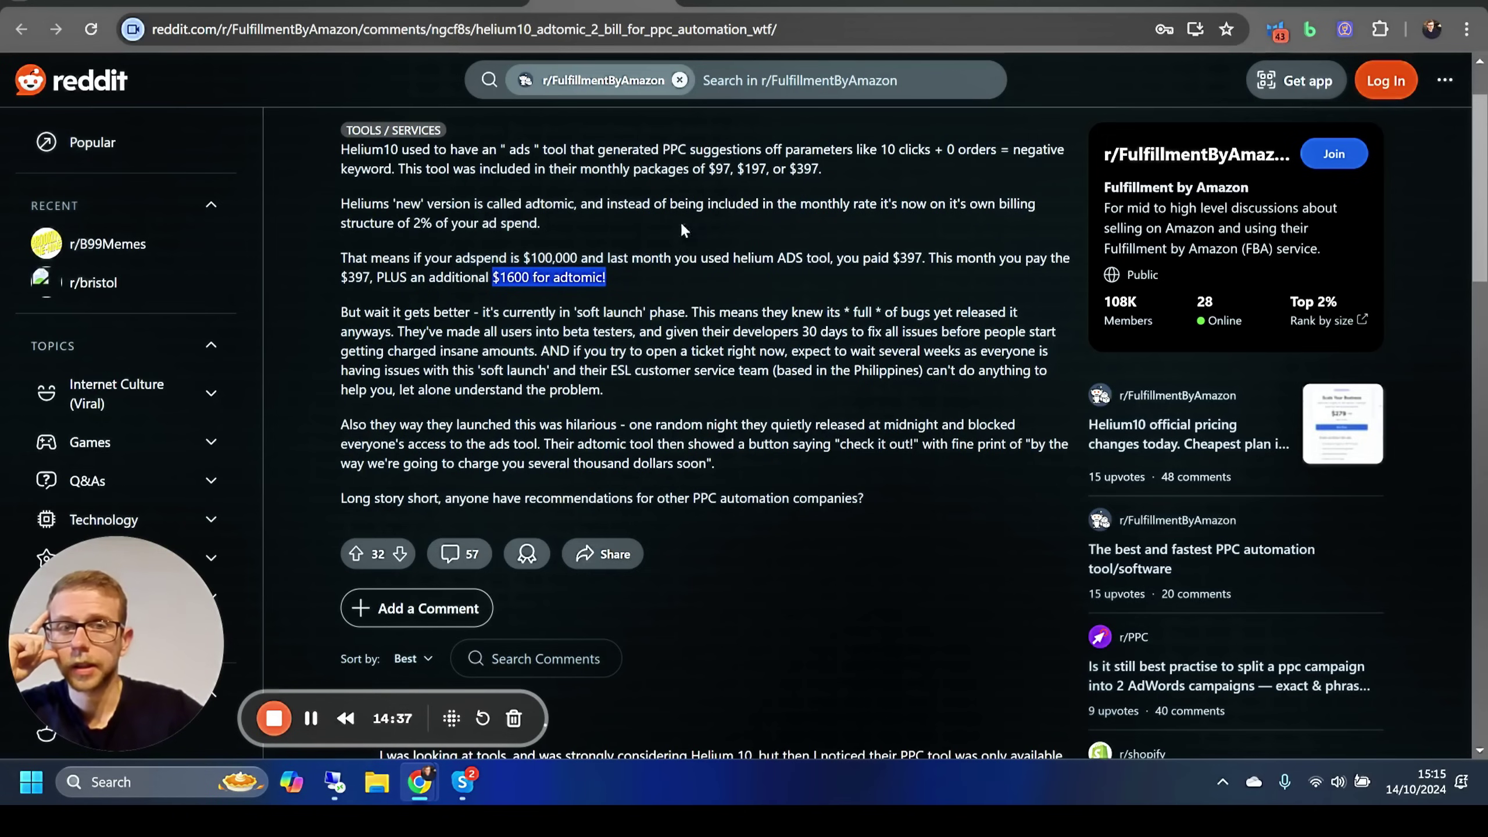
left_click_drag(834, 312, 929, 311)
scroll(688, 399, "up", 2)
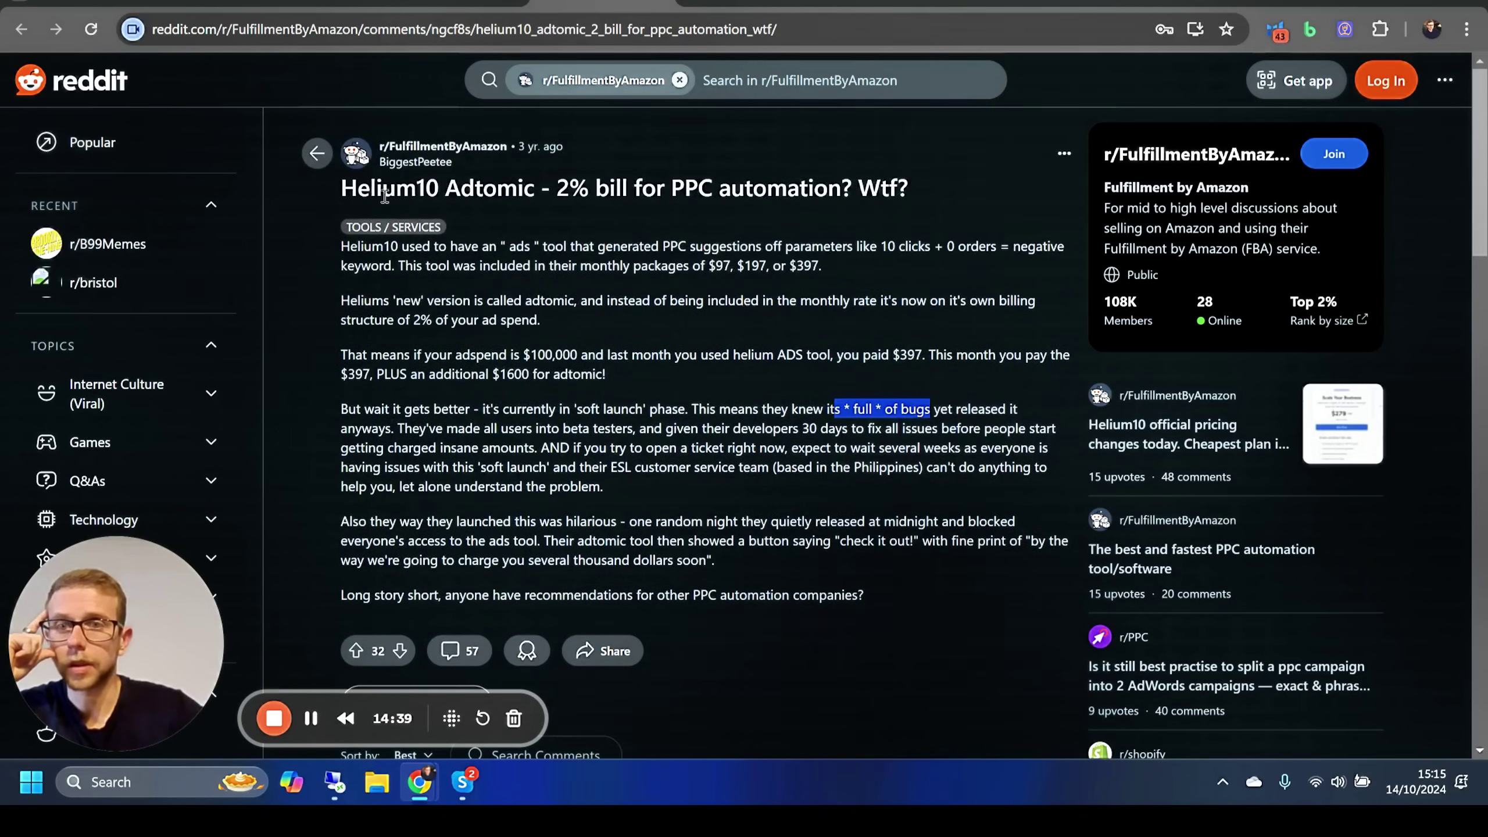
scroll(591, 282, "down", 8)
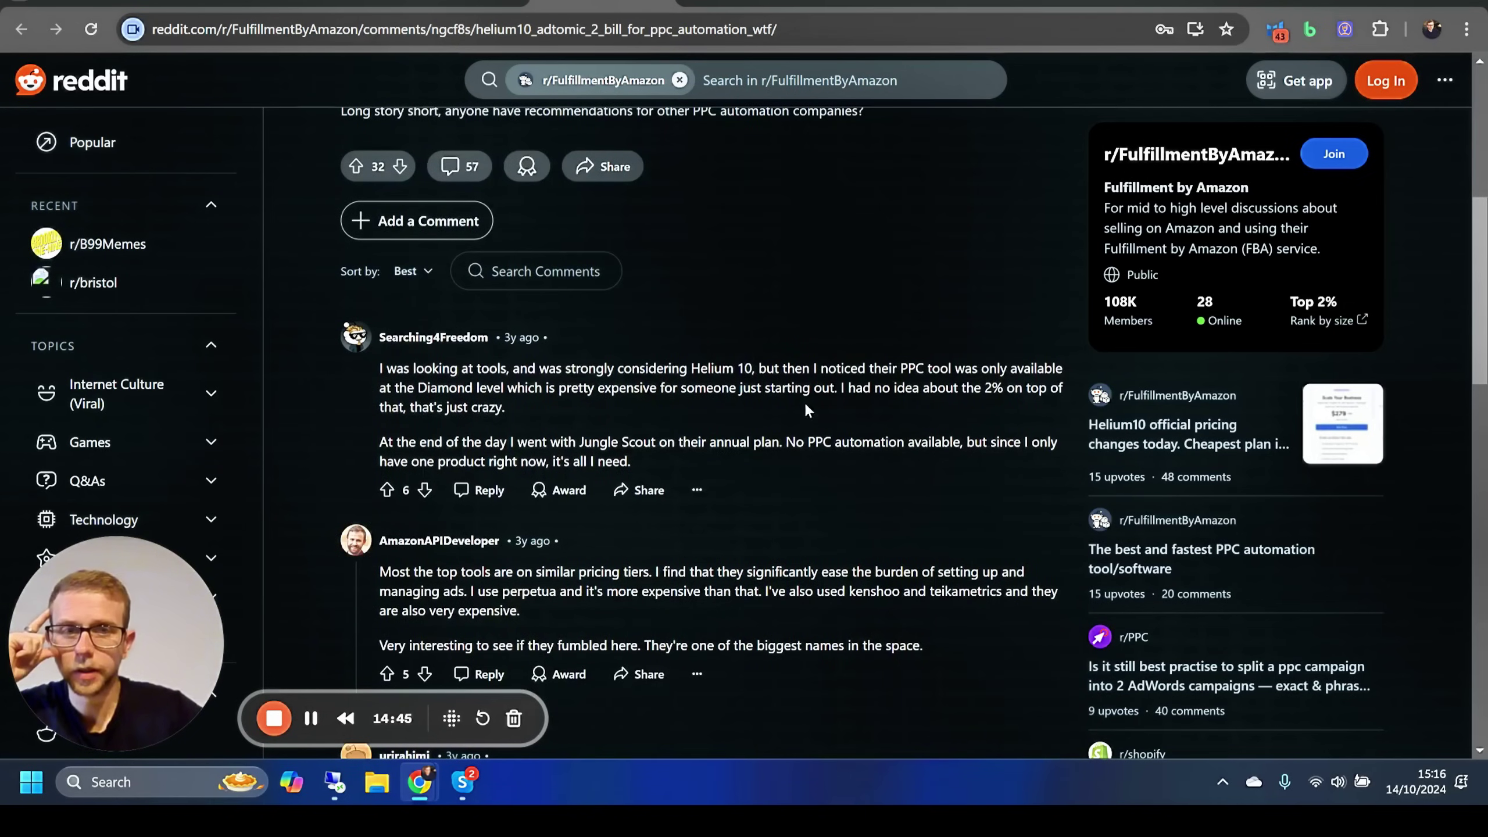
scroll(805, 401, "up", 6)
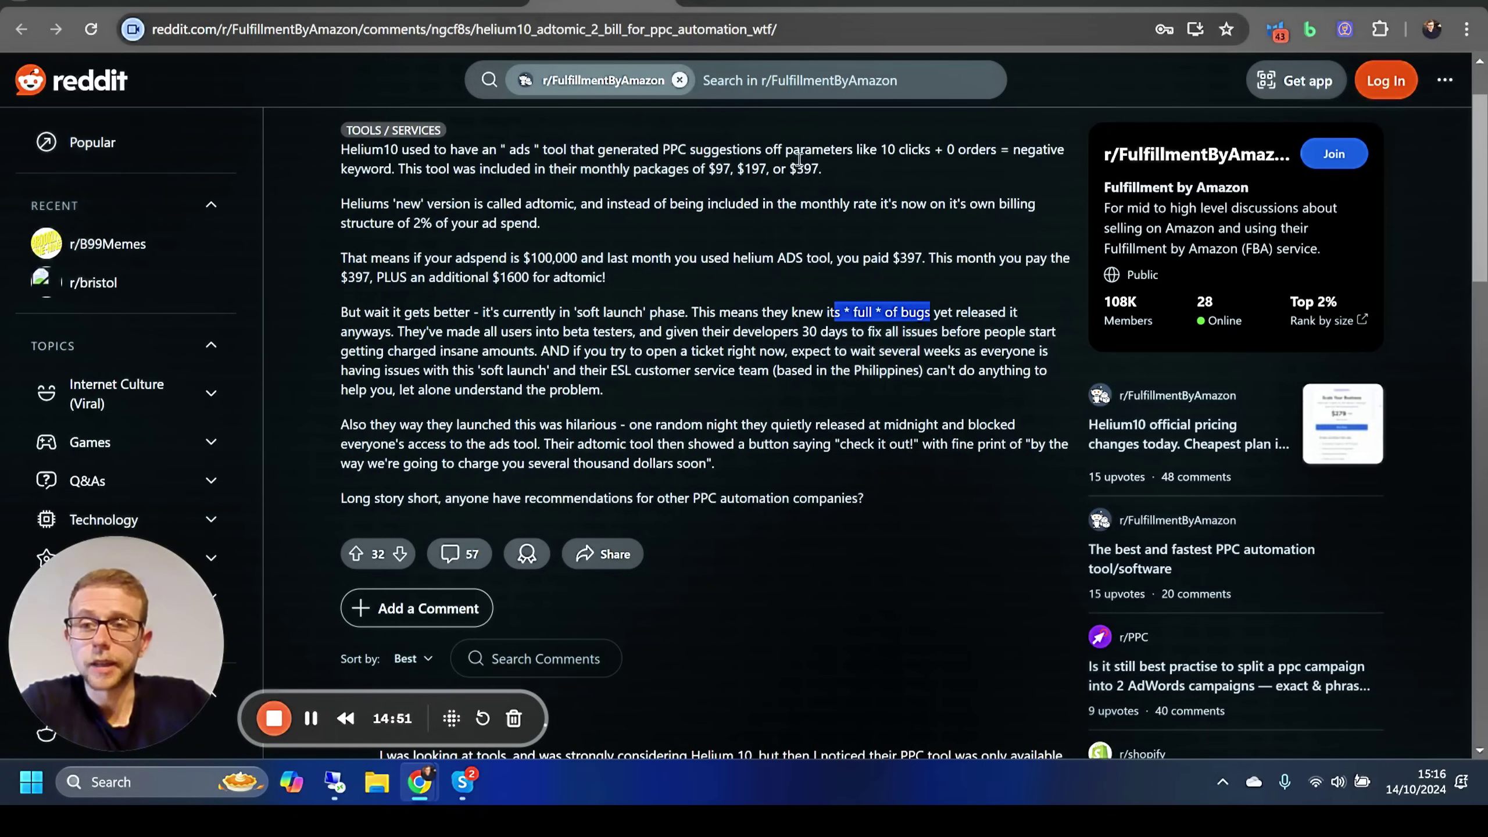
- Scroll to the end of the review and highlight the 'Keyword focused sales' aside
left_click(753, 2)
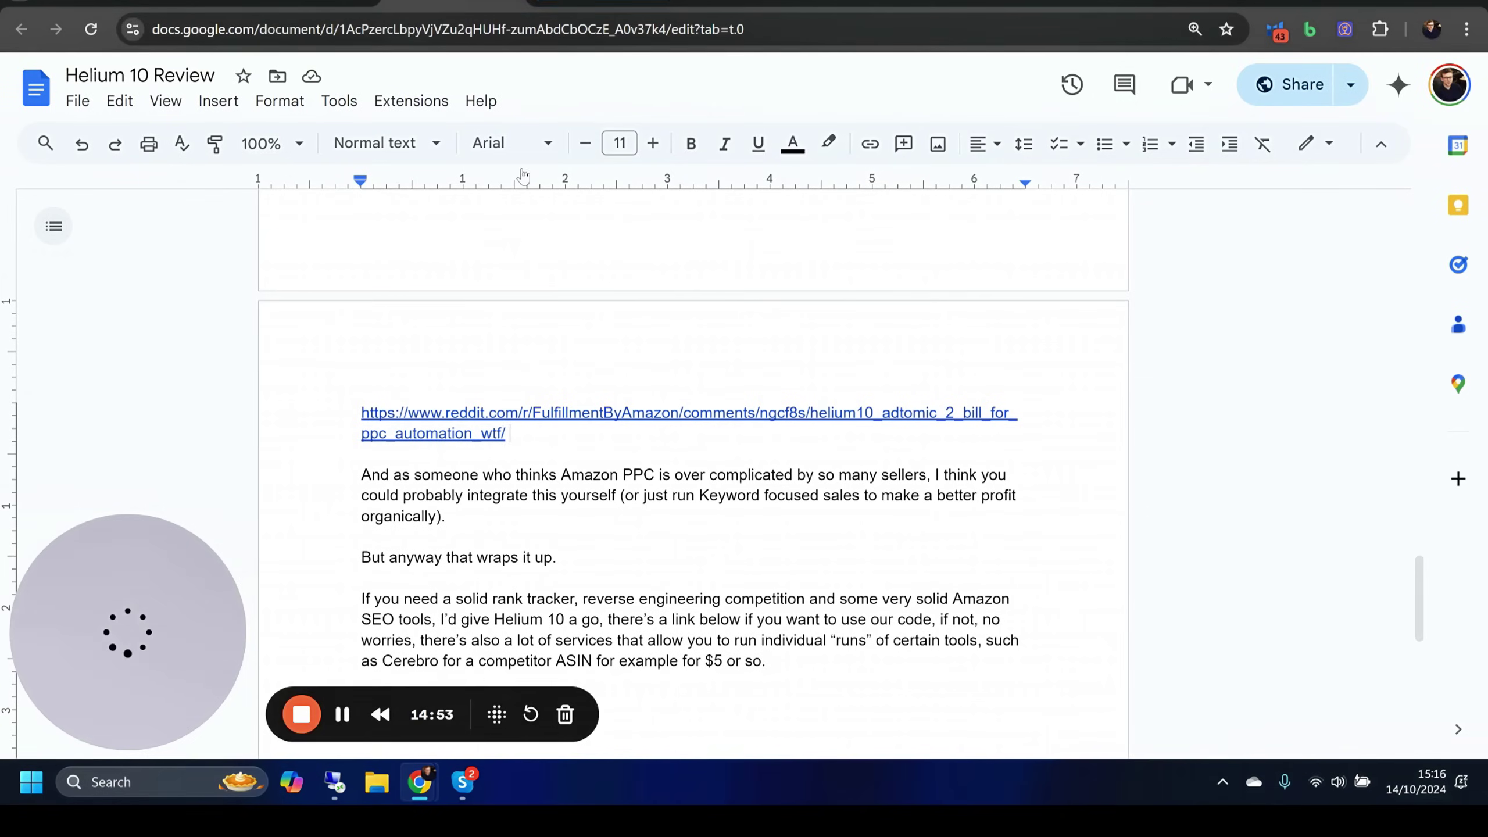
scroll(603, 283, "down", 3)
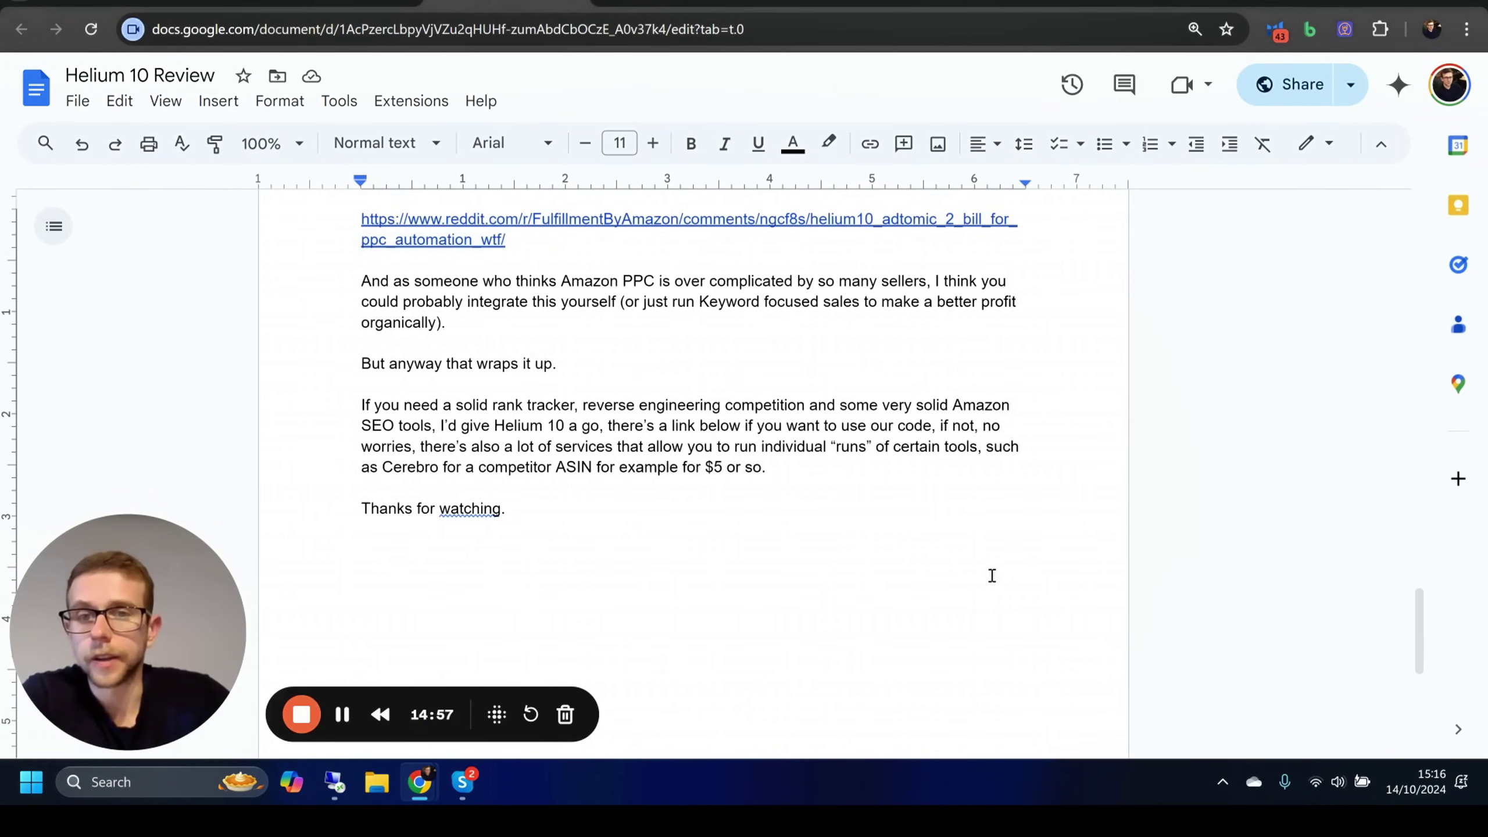
left_click_drag(626, 302, 808, 329)
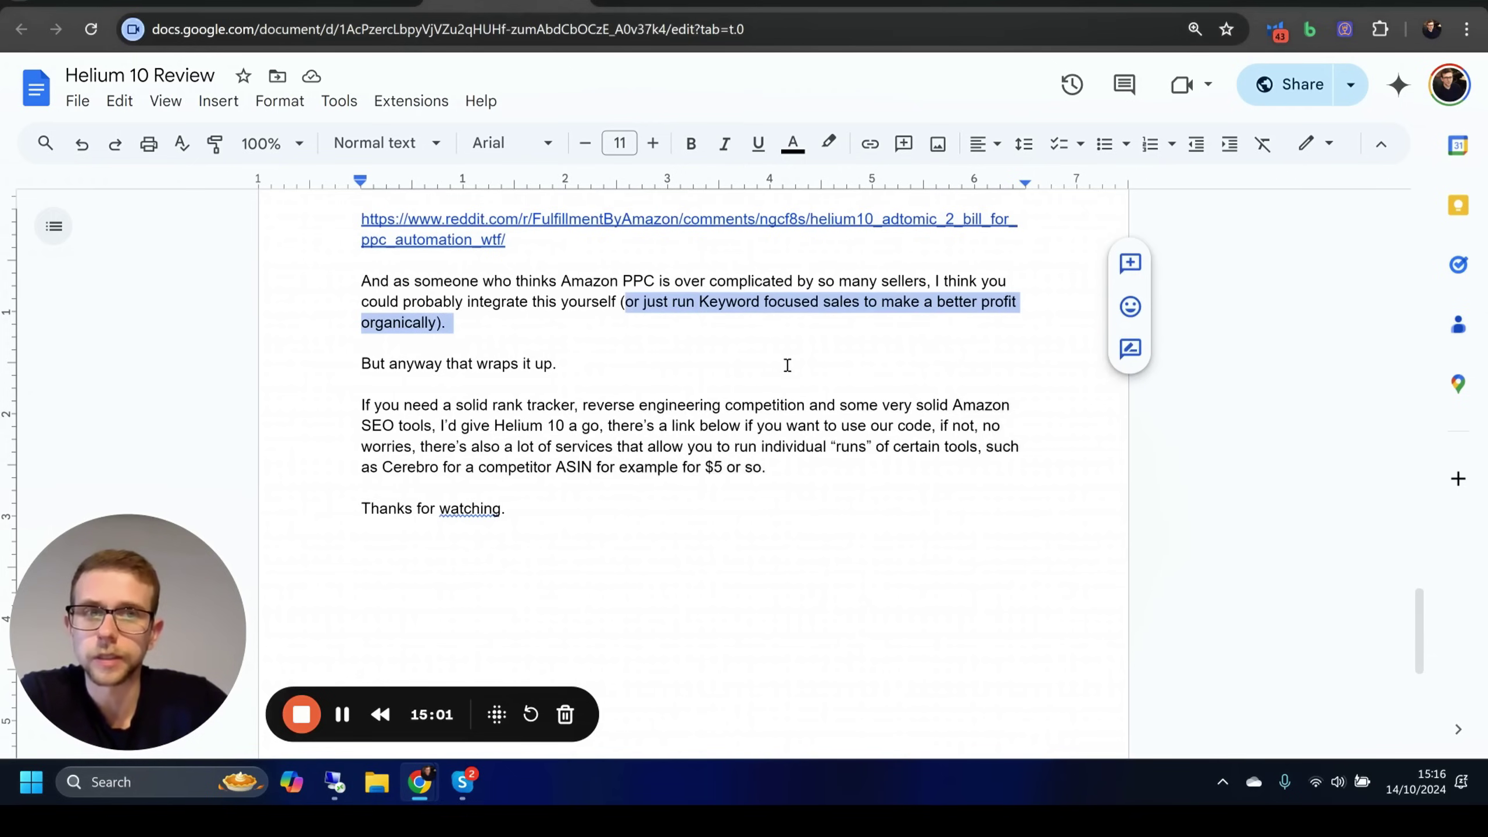
- Load amazonseoconsultant.com by entering 'amazon' in the address bar
left_click(697, 3)
left_click(679, 29)
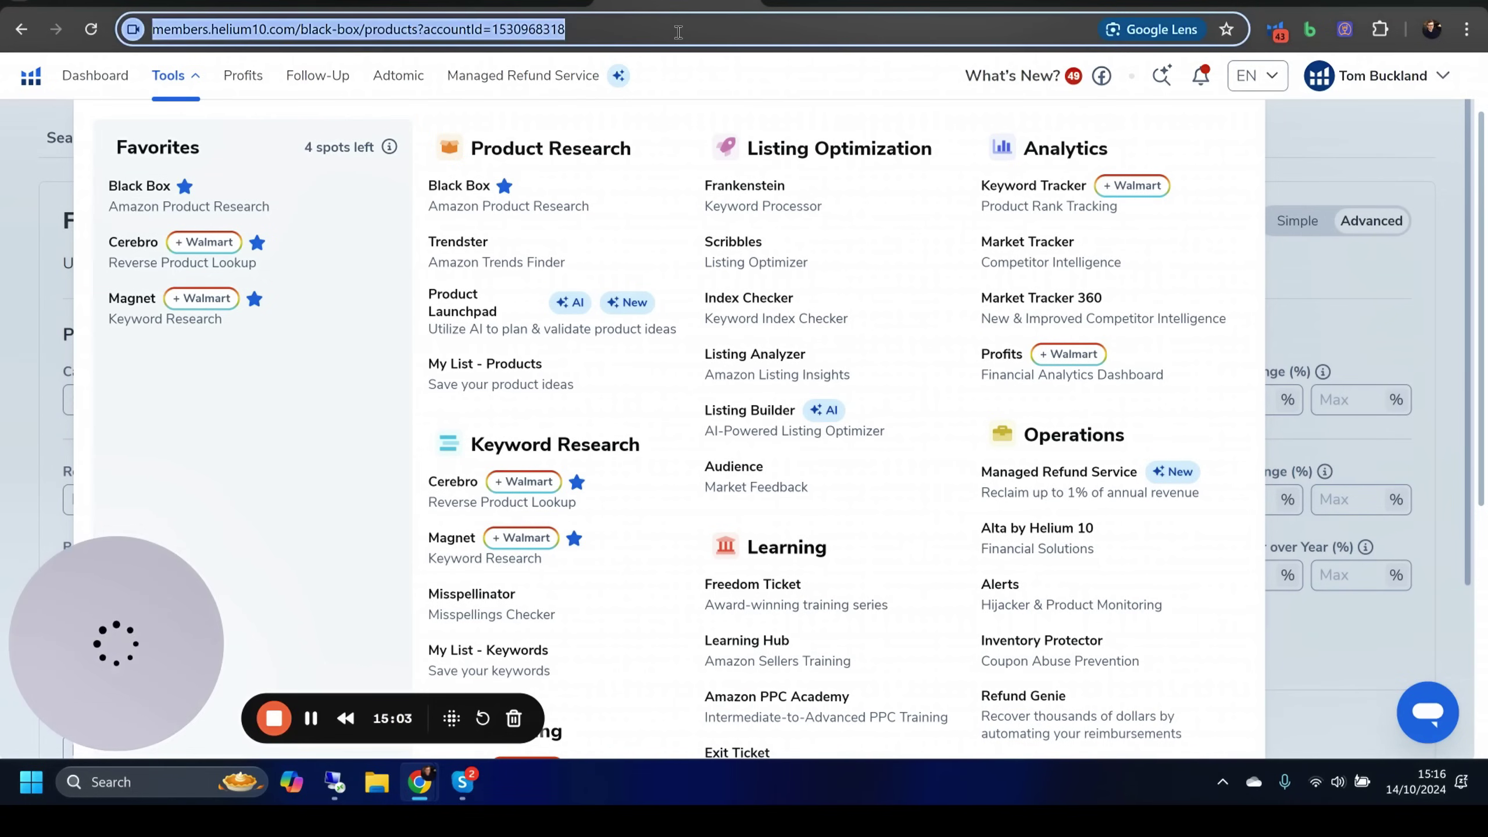
type("amazons")
key("Return")
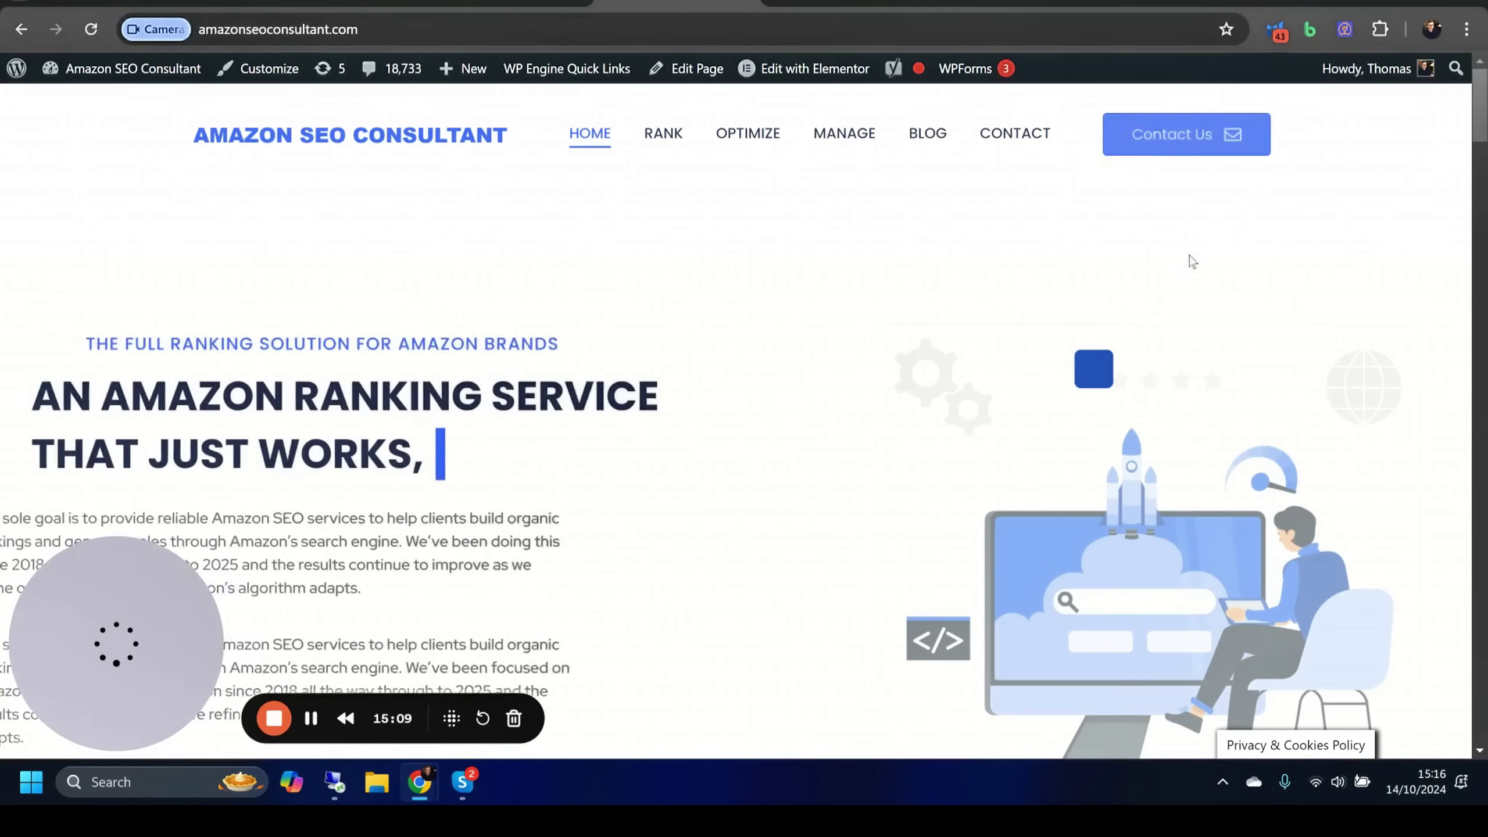
- Go to the RANK page on amazonseoconsultant.com
scroll(768, 216, "down", 3)
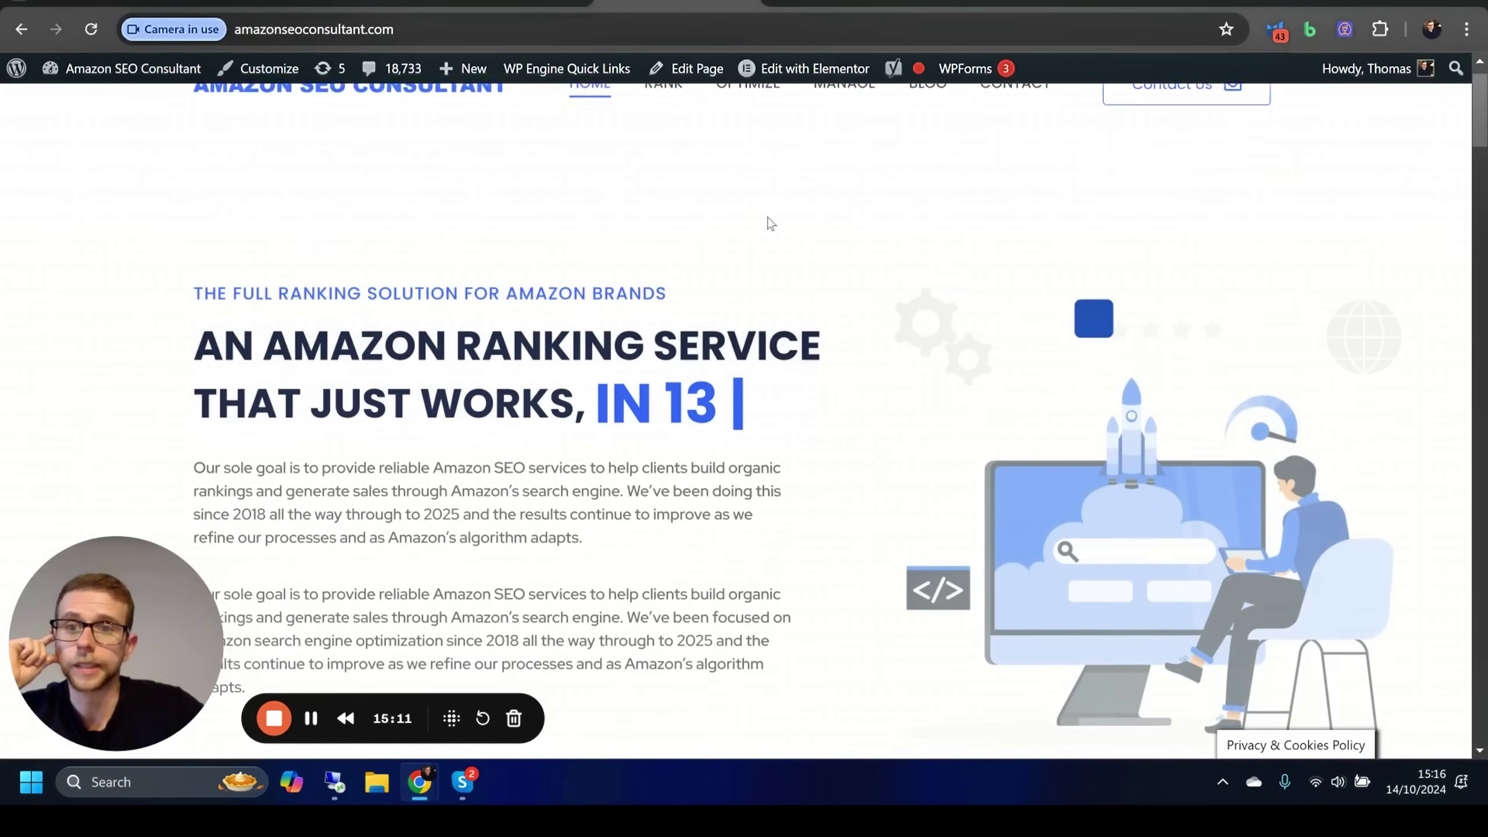
scroll(820, 288, "up", 3)
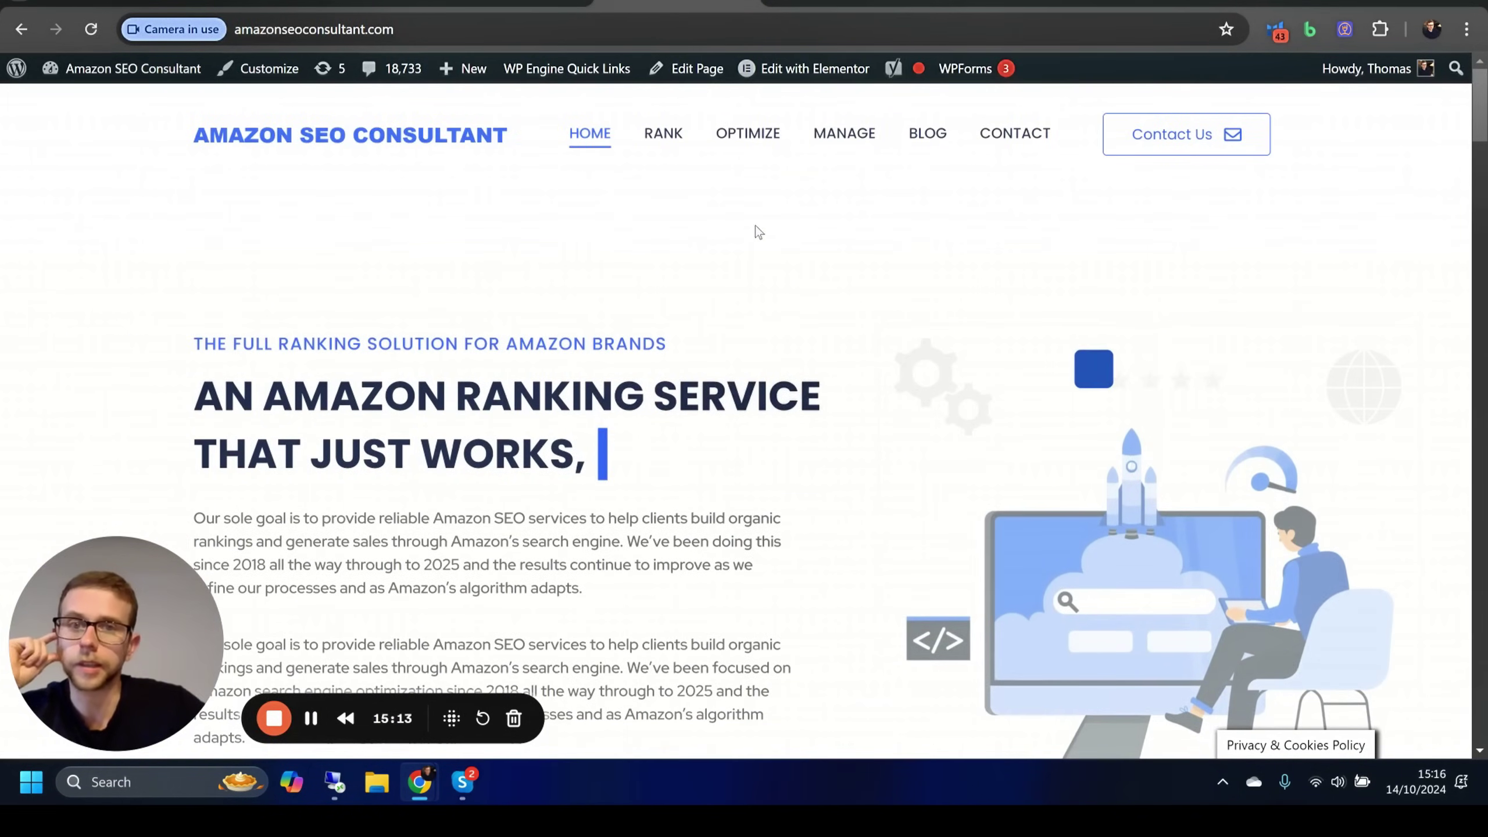
left_click(671, 133)
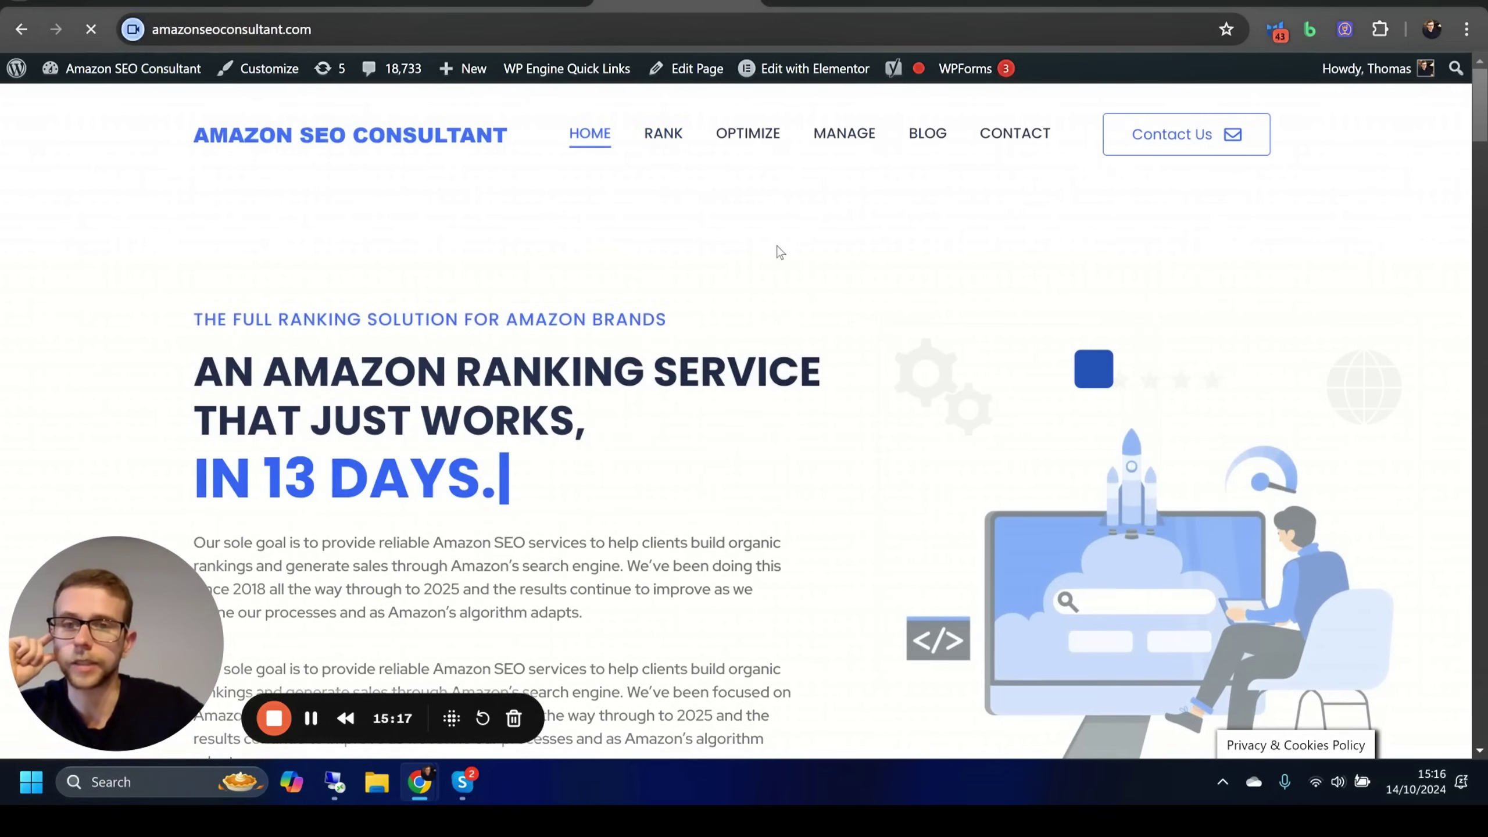
- Read through the 'How Our Organic Ranking Process Works' section, highlighting a passage along the way
scroll(789, 234, "down", 6)
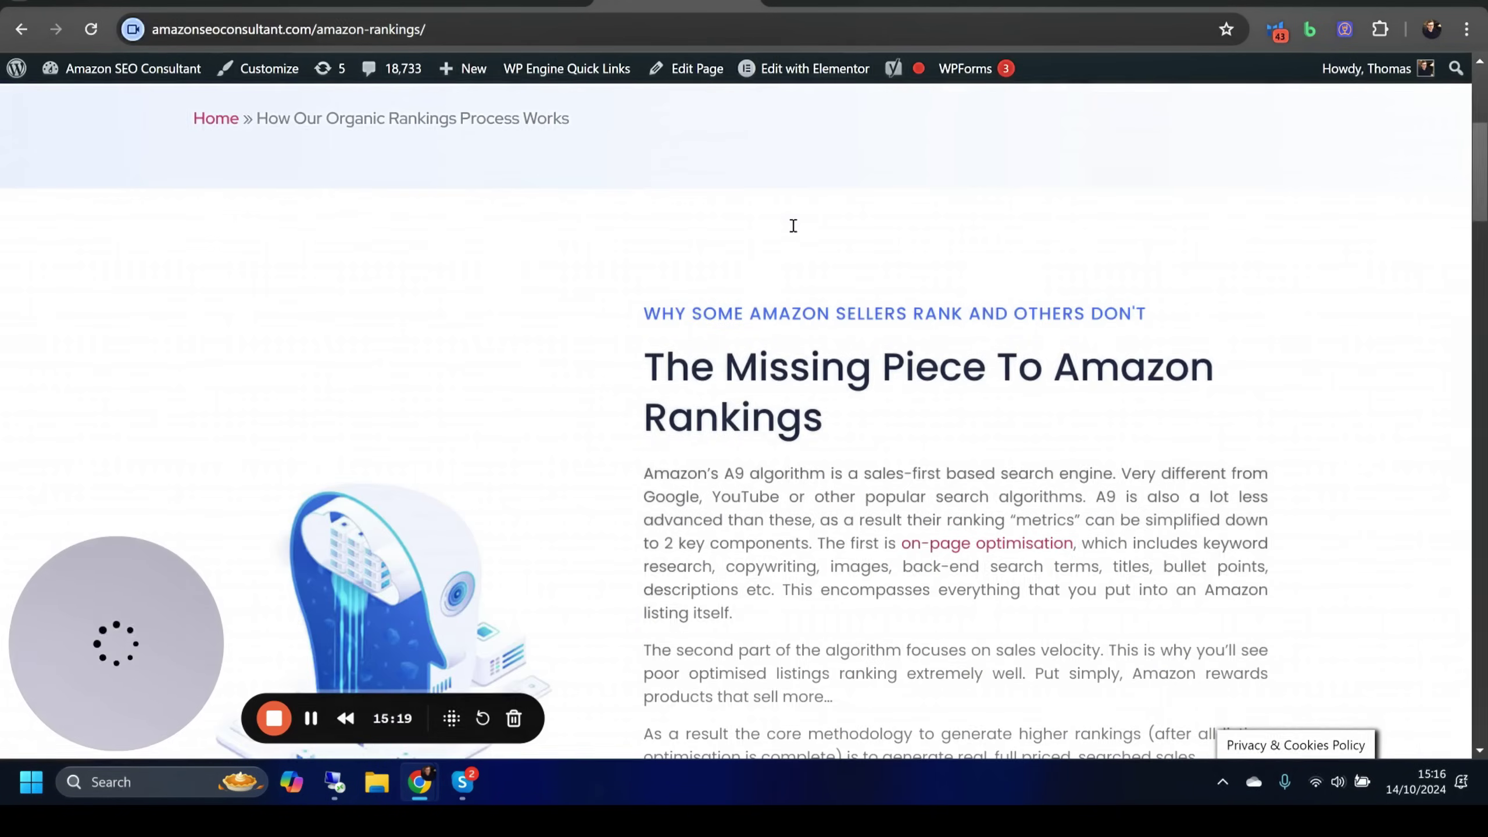
scroll(786, 208, "down", 5)
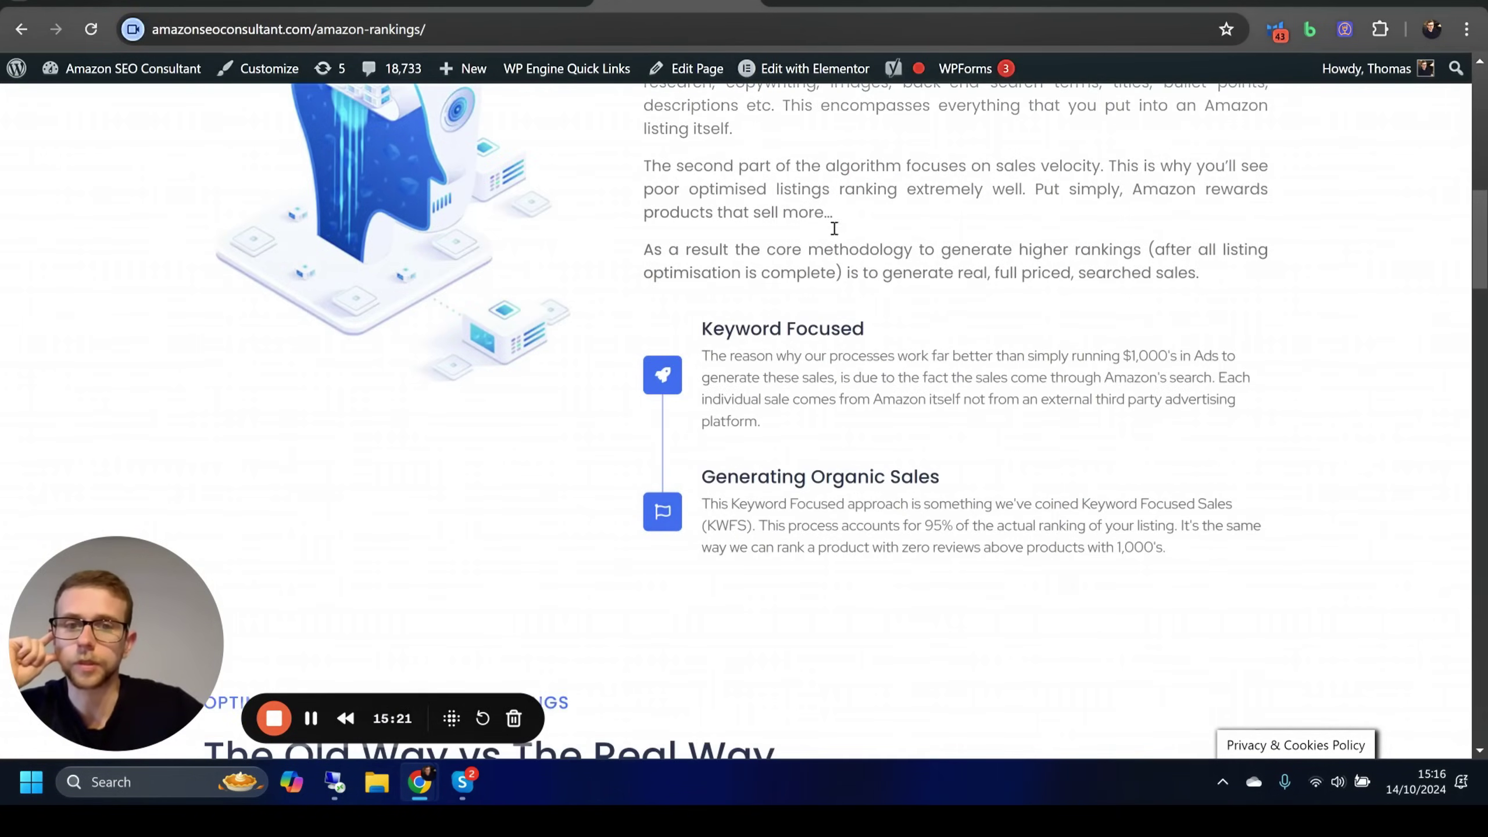
left_click_drag(710, 328, 902, 358)
left_click(914, 387)
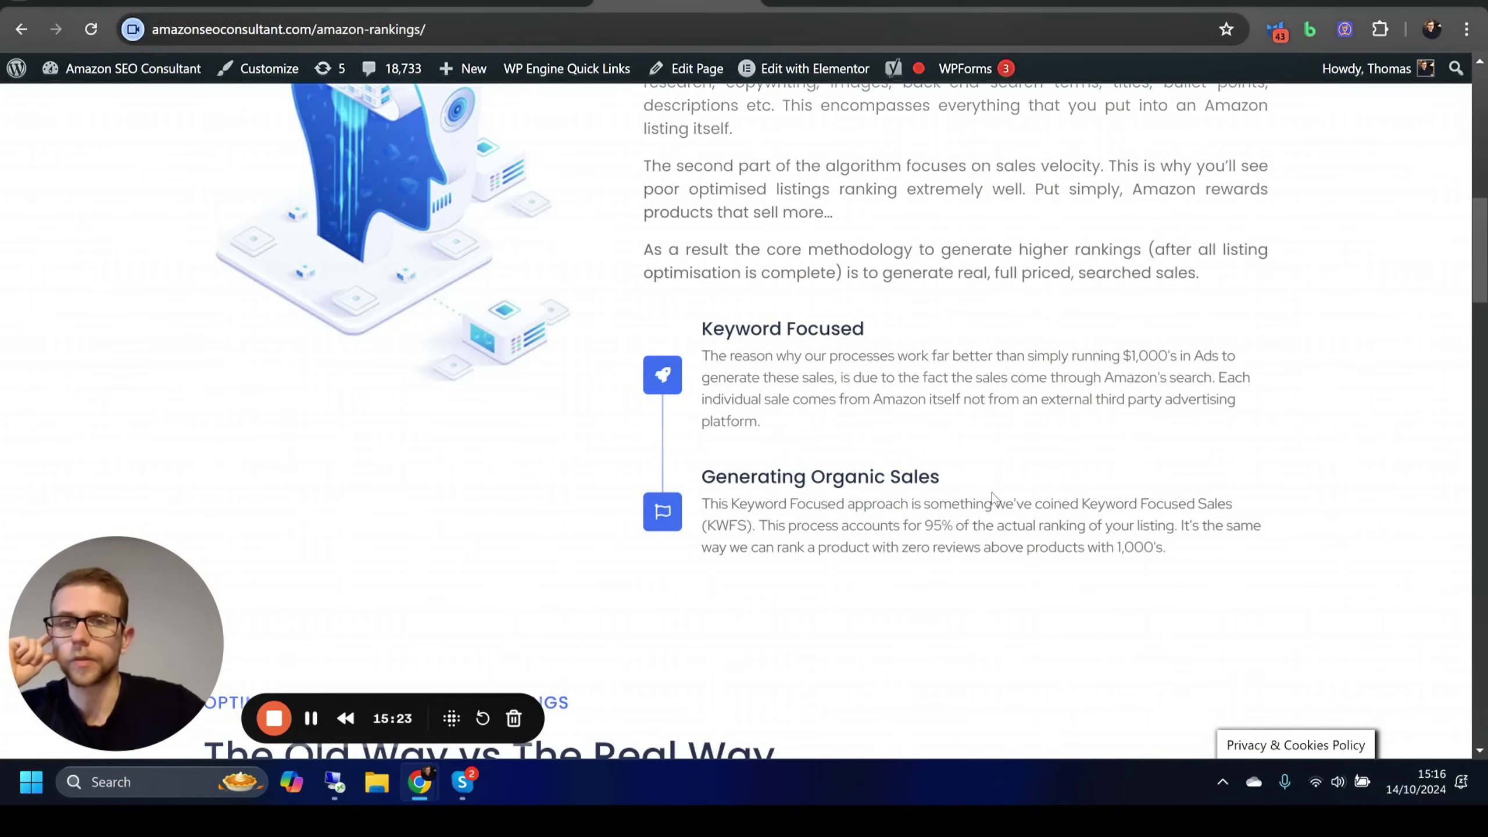
scroll(996, 499, "up", 5)
scroll(993, 444, "up", 5)
key("ctrl+l")
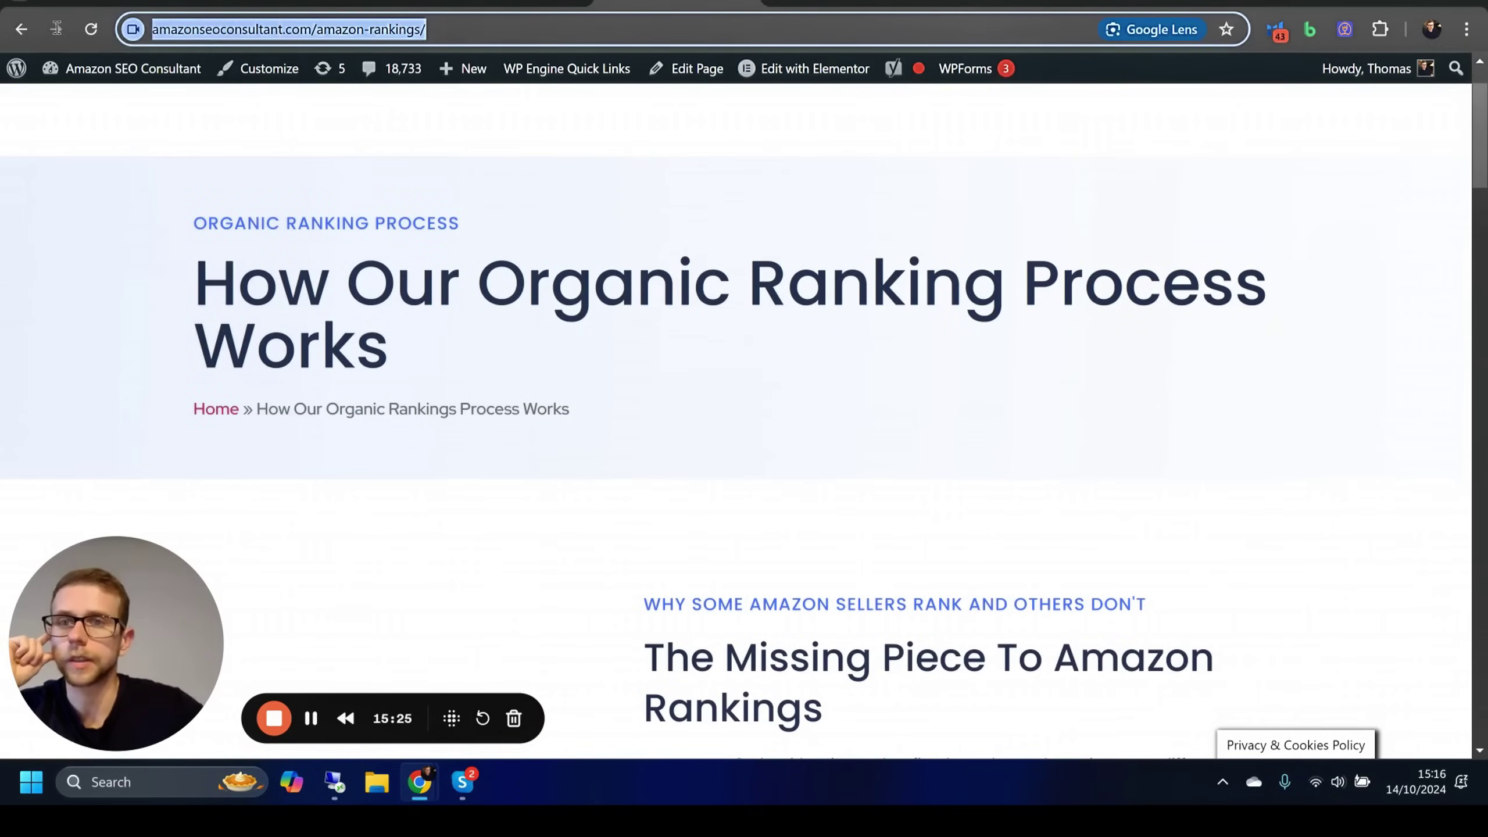
left_click(707, 410)
scroll(707, 410, "up", 2)
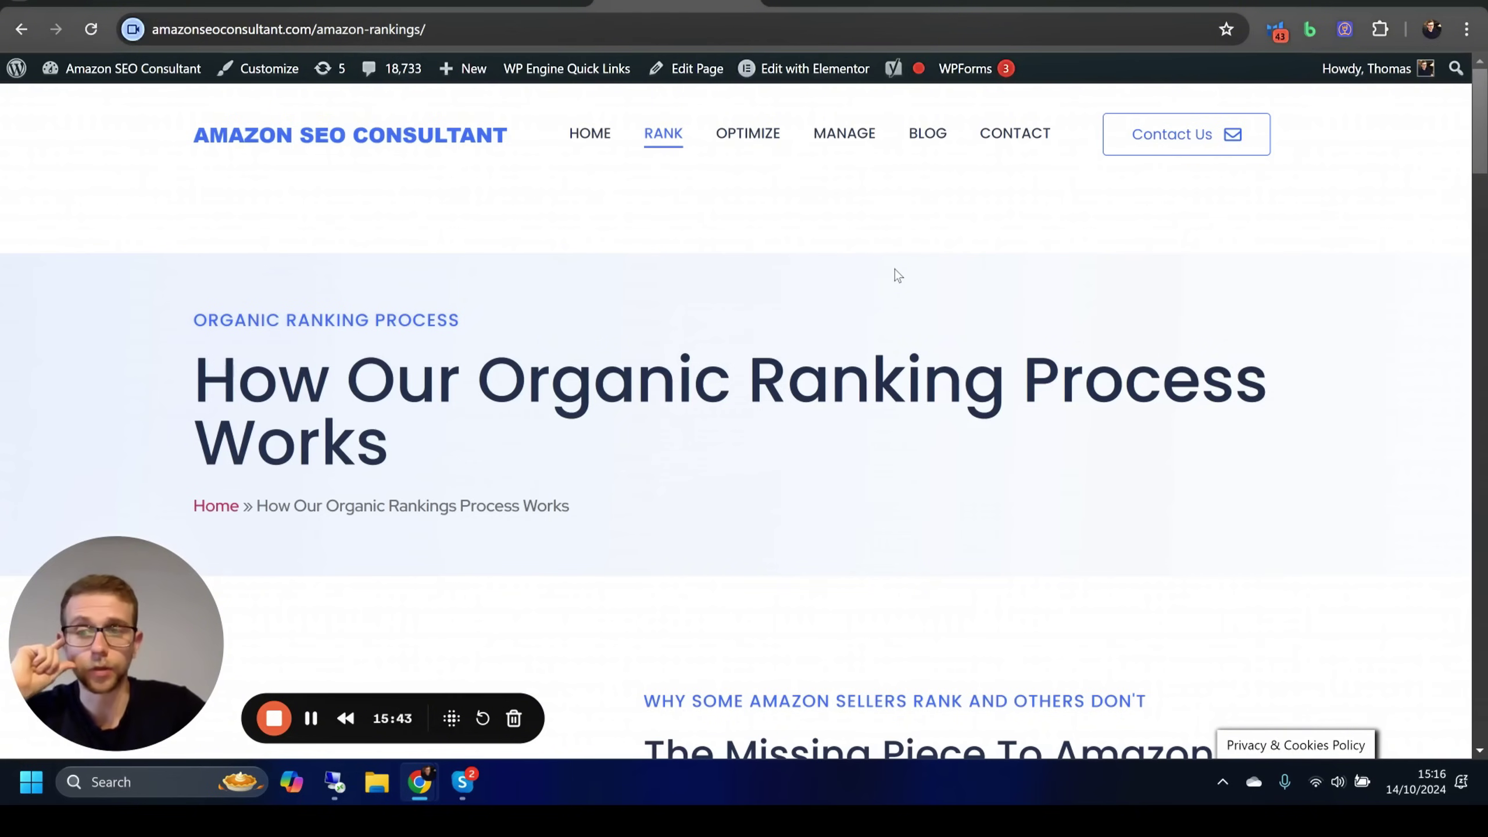
- Return to the Amazon.co.uk Essentials Wardrobe men's T-shirt 4-pack listing, scrolled to the top
left_click(1020, 4)
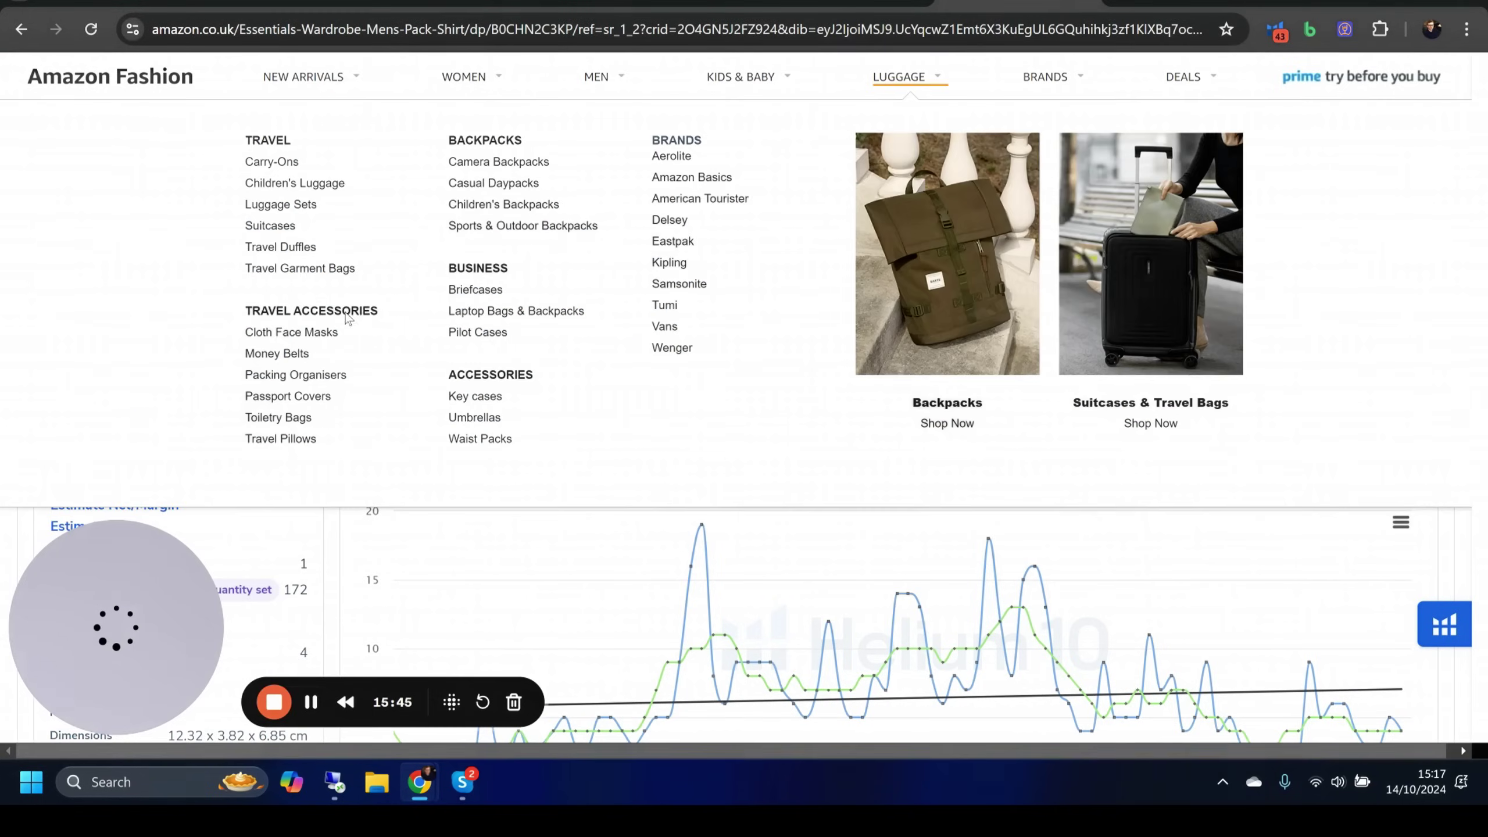
scroll(437, 635, "up", 2)
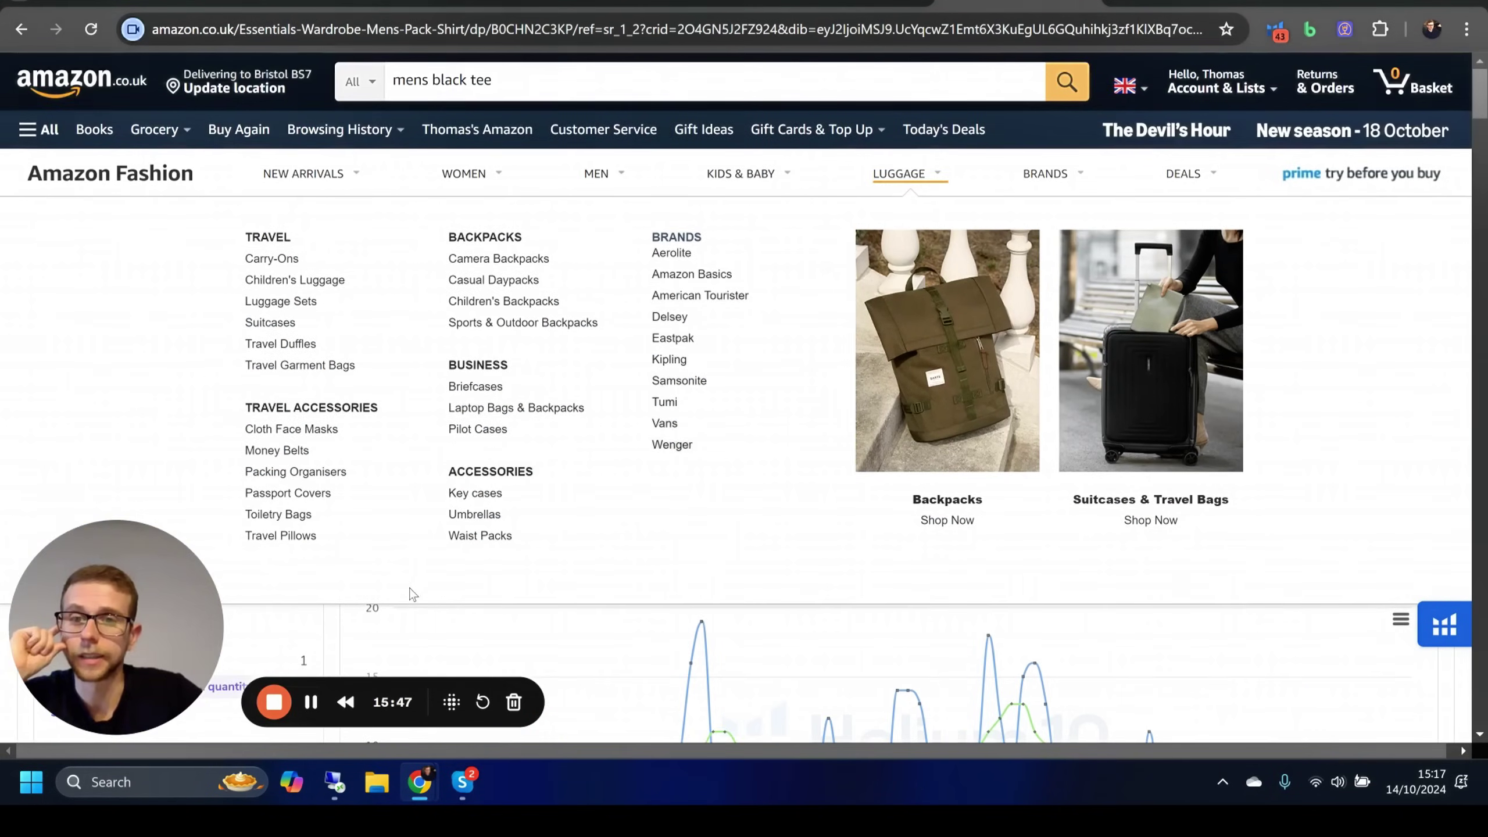